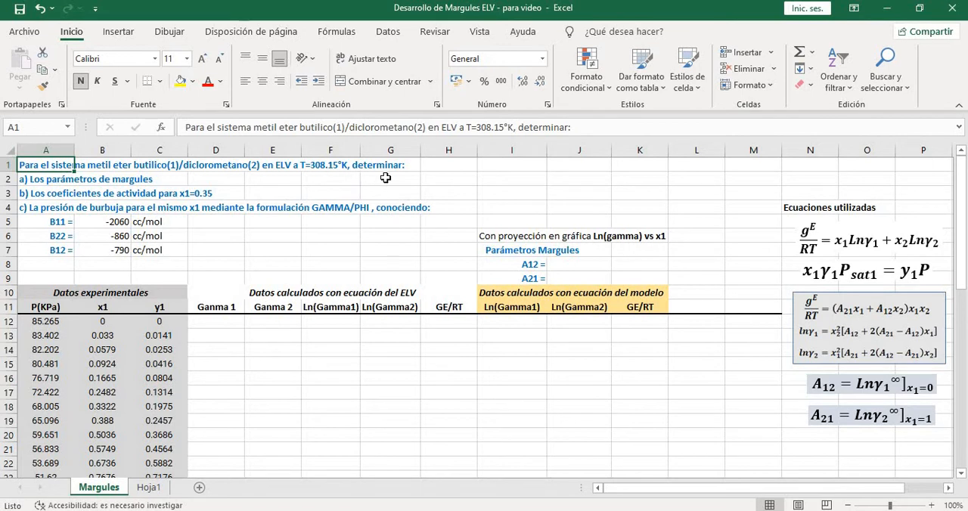
Review the problem statement in rows 1 to 4 and the given B11, B22 and B12 coefficients
left_click(58, 182)
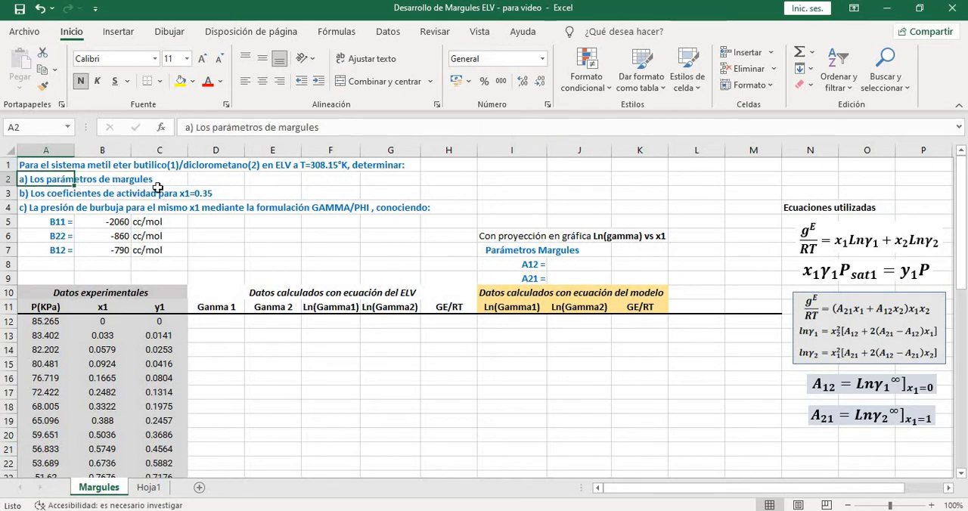
key("ctrl+c")
key("Down")
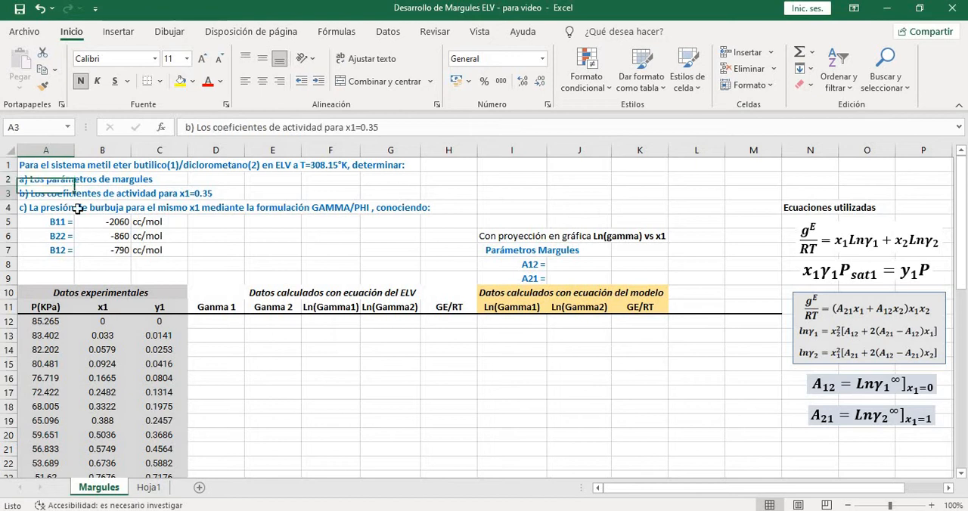
key("Escape")
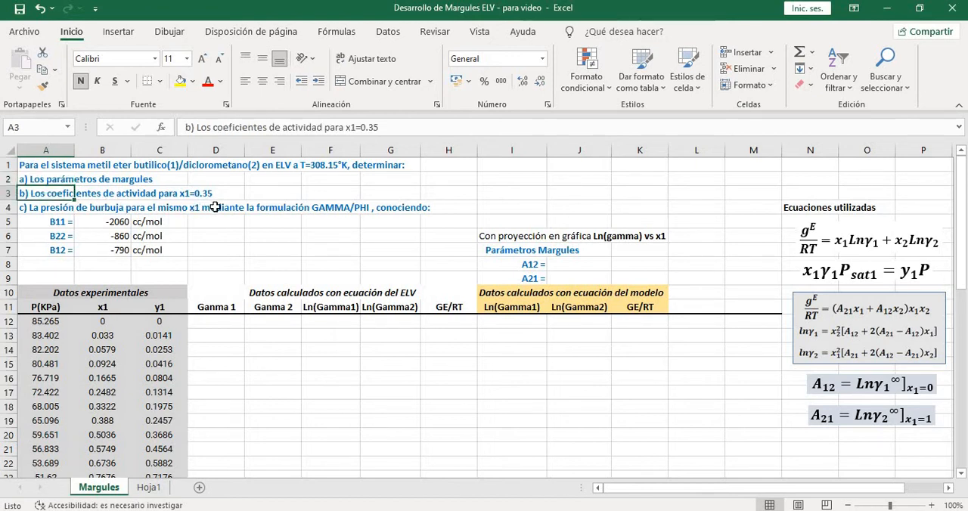
left_click(60, 209)
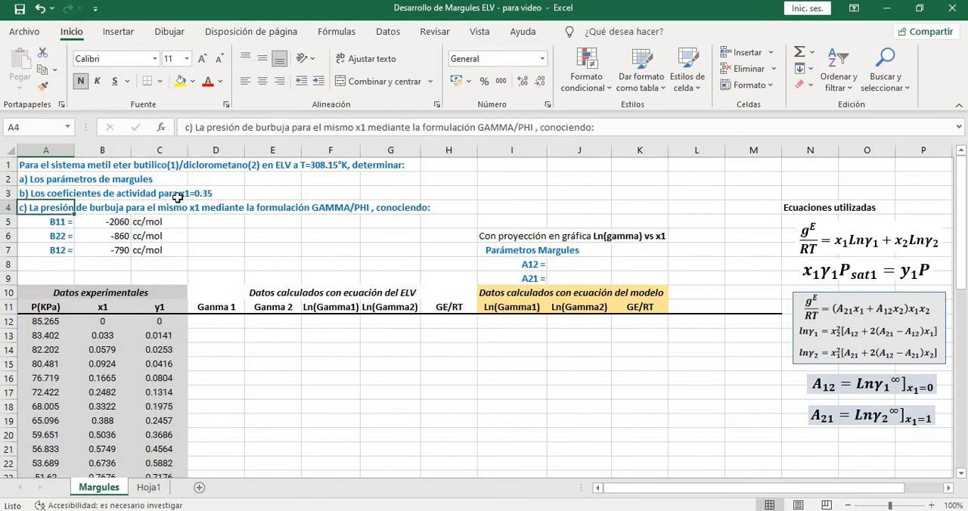
left_click(44, 194)
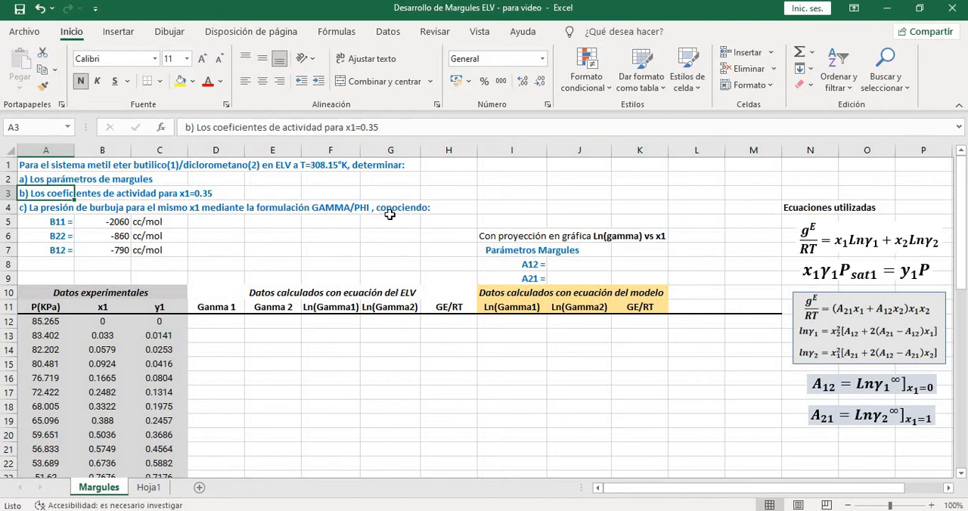
left_click_drag(45, 222, 174, 250)
left_click(220, 240)
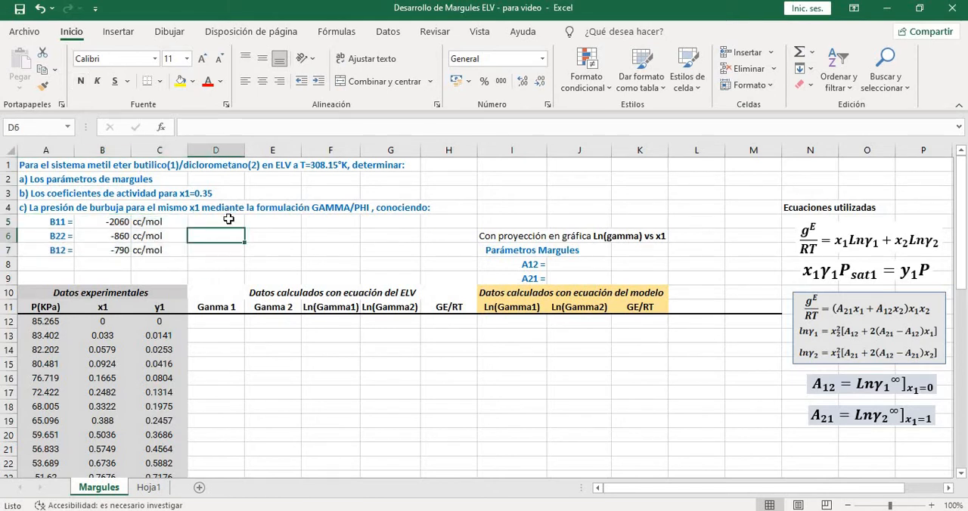
left_click(57, 182)
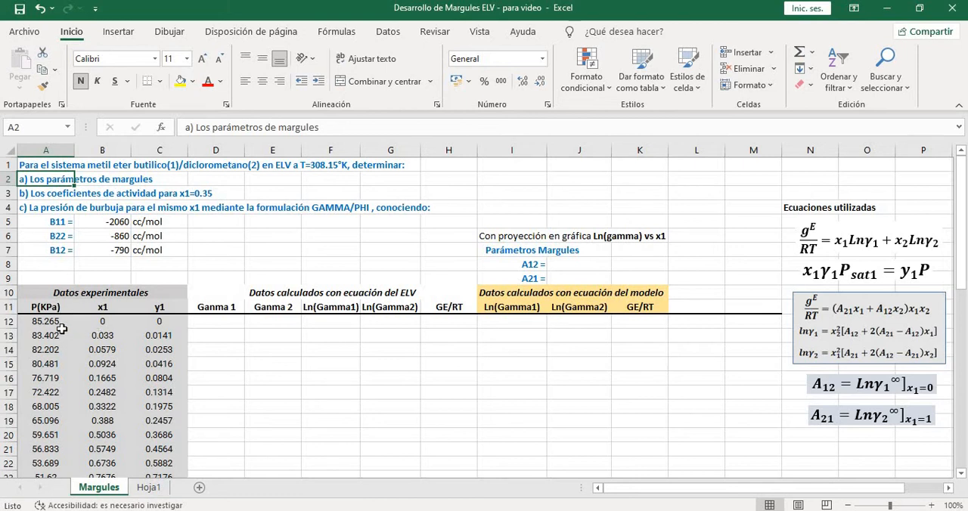
Examine the experimental P, x1 and y1 data and the cells reserved for the Margules parameters A12 and A21
left_click_drag(45, 295, 162, 461)
scroll(163, 435, "down", 3)
left_click(167, 391)
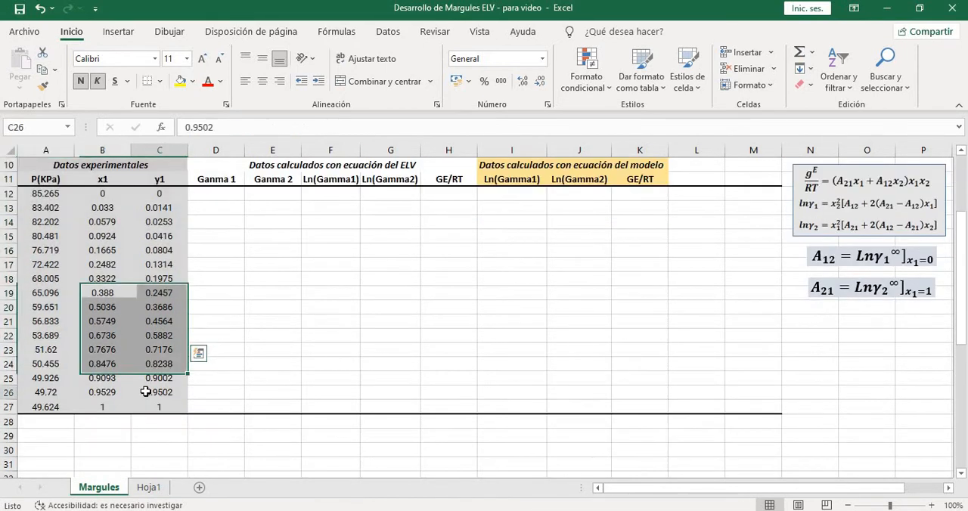
scroll(173, 387, "up", 1)
scroll(178, 382, "up", 2)
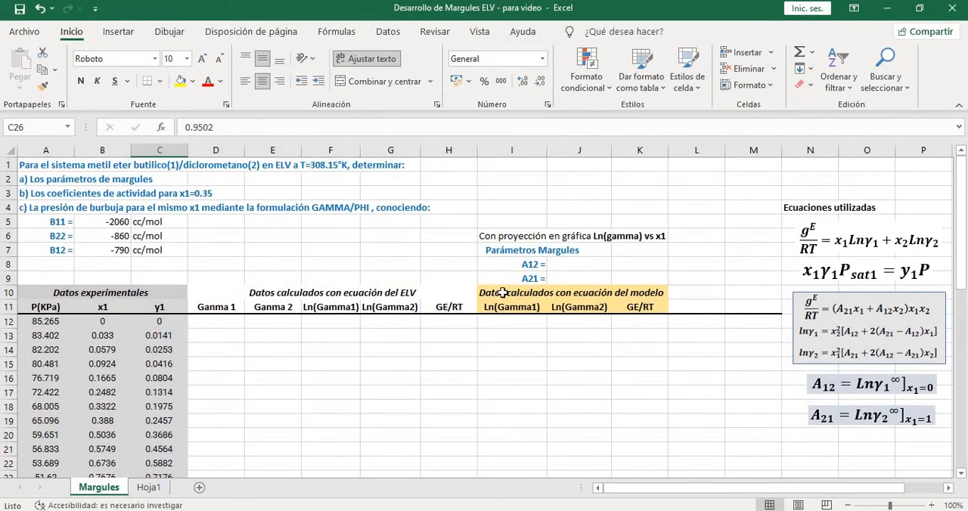
left_click_drag(522, 256, 553, 277)
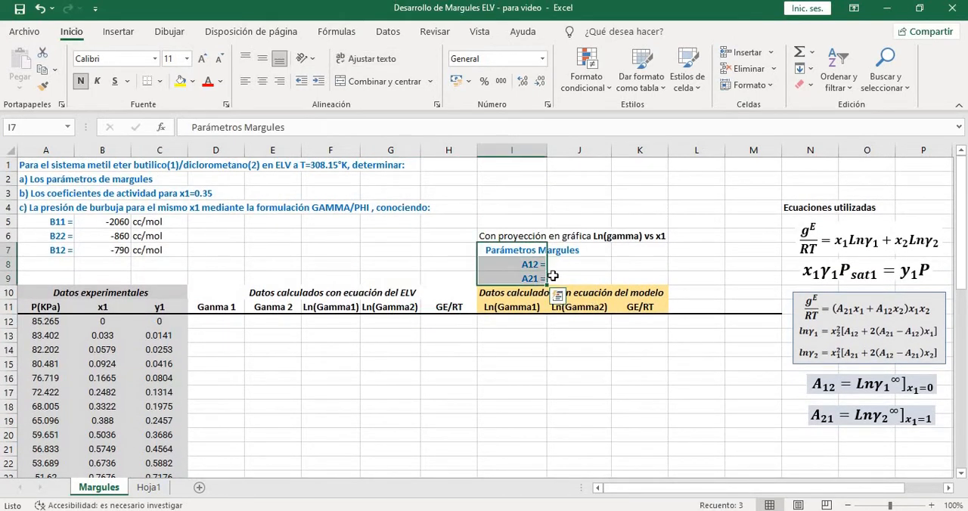
left_click(567, 269)
left_click(564, 278)
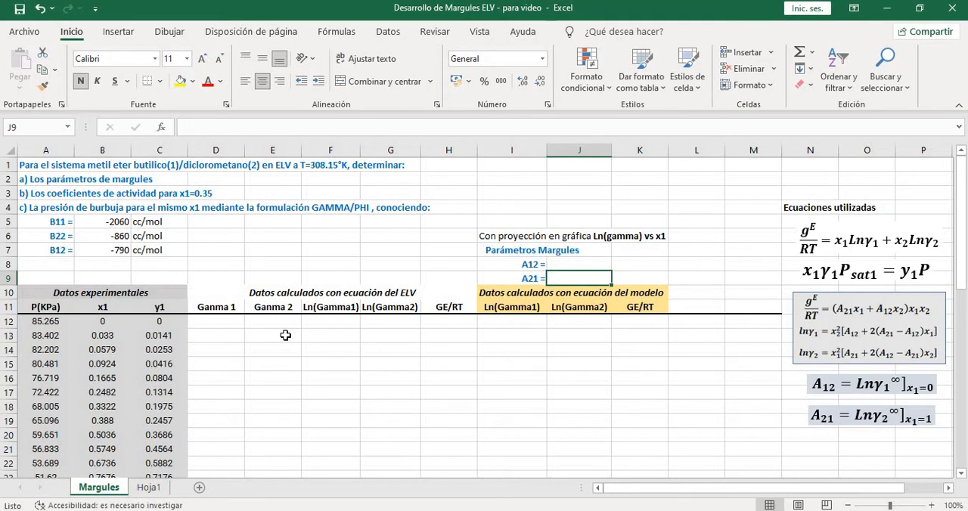
scroll(165, 337, "down", 1)
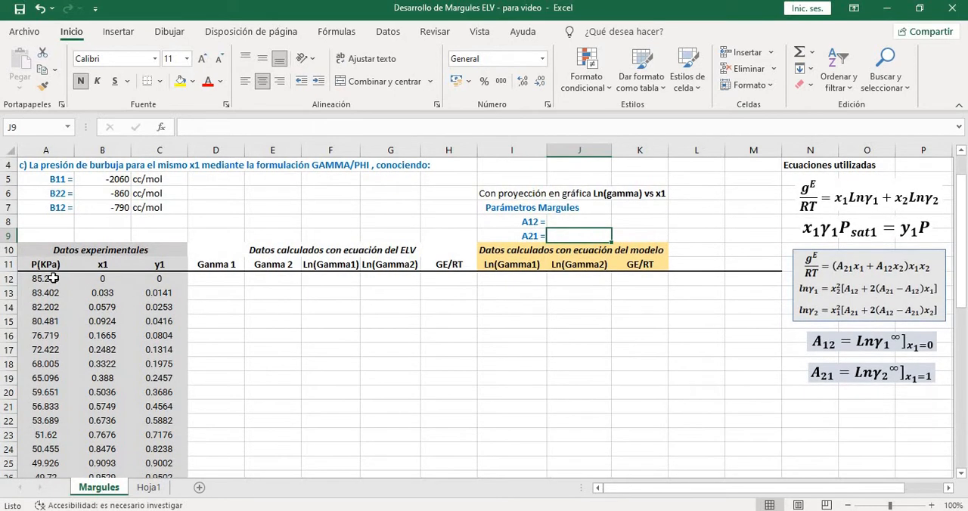
scroll(193, 364, "up", 1)
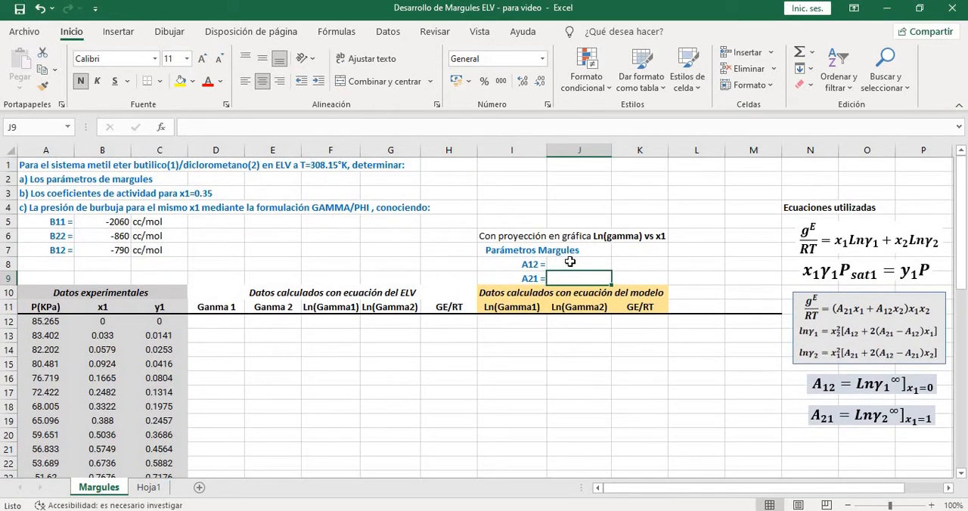
left_click_drag(531, 264, 572, 279)
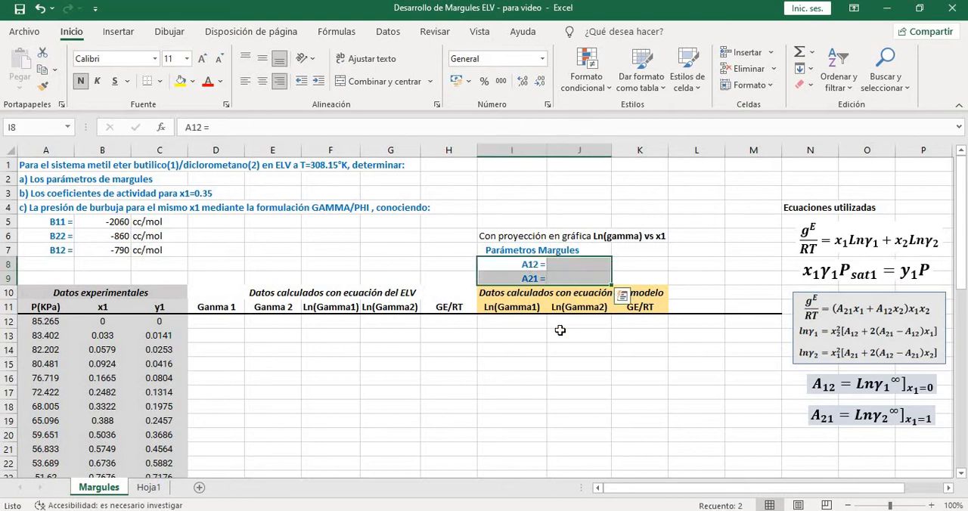
left_click(559, 348)
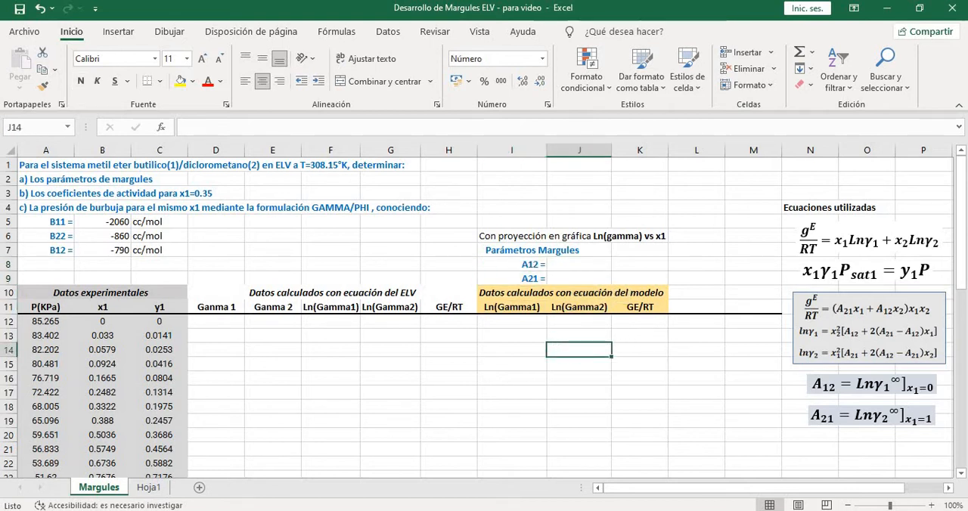
Examine the terms of the equilibrium equation x1·γ1·Psat1 = y1·P among the listed equations
left_click(850, 279)
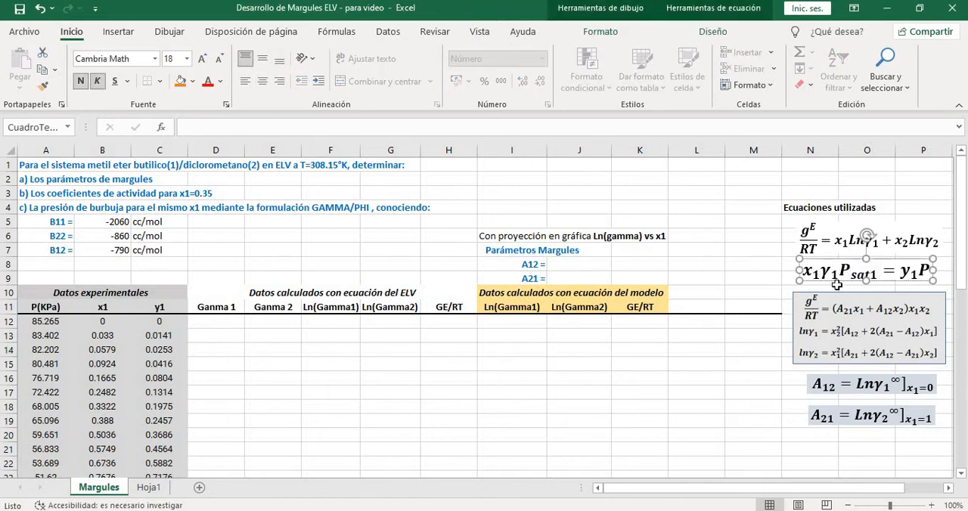
left_click(811, 286)
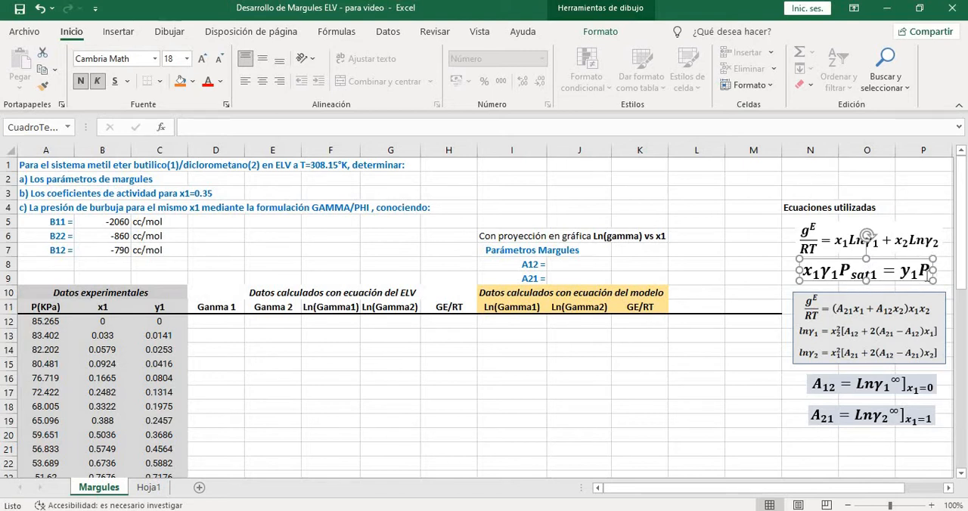
left_click(943, 265)
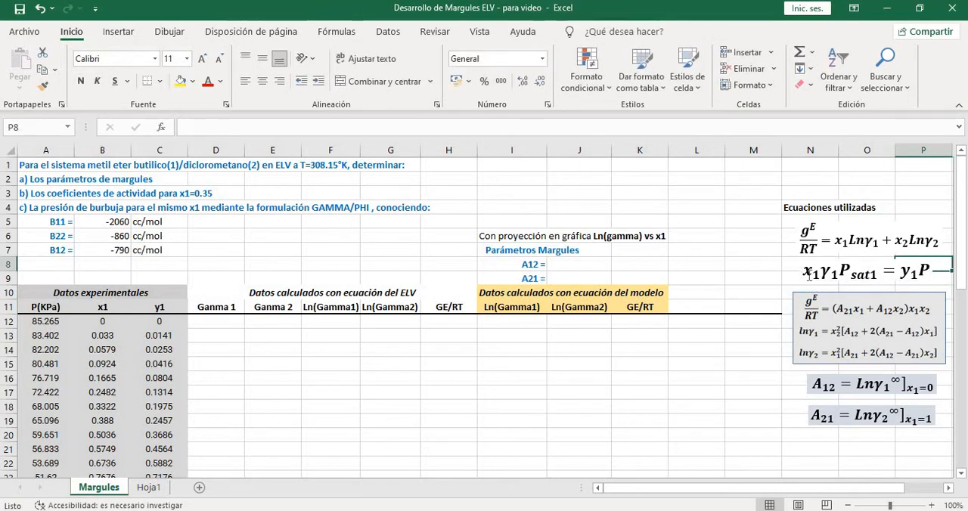
left_click(814, 274)
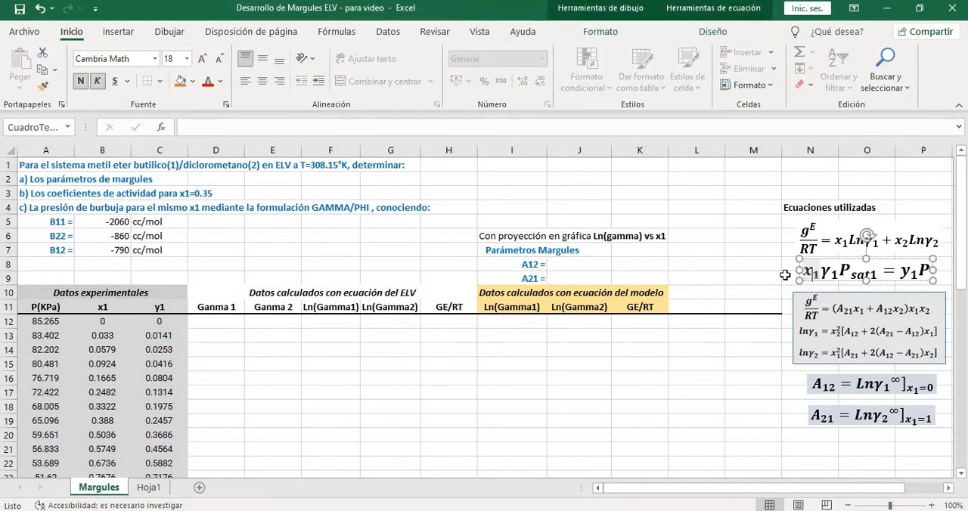
left_click(820, 275)
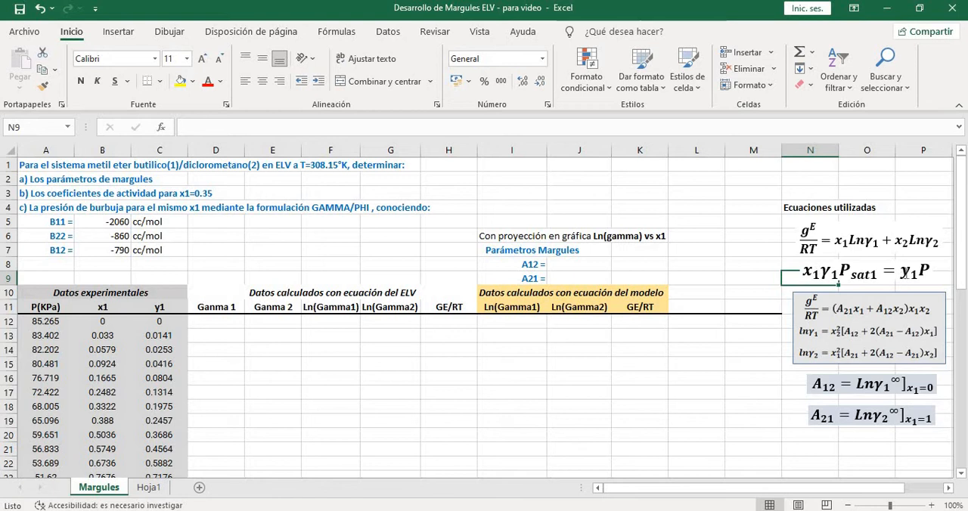
left_click(910, 273)
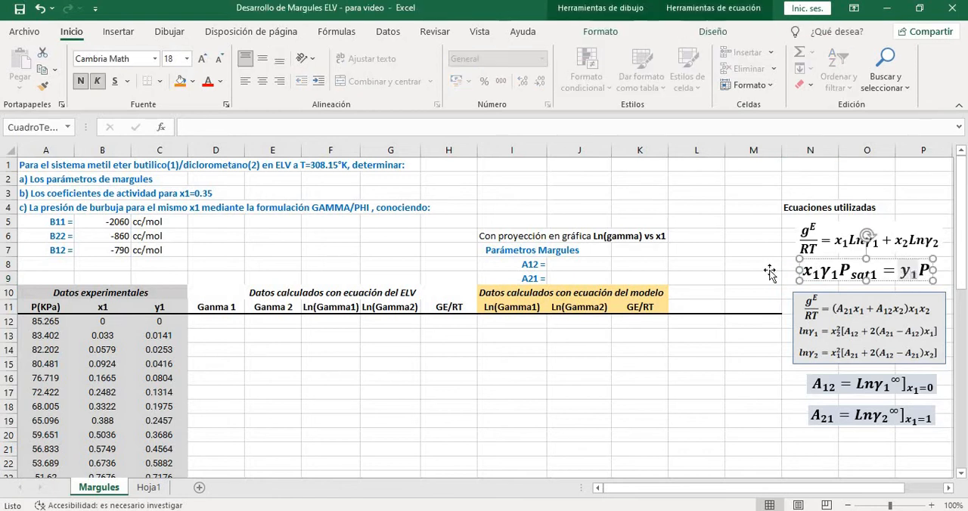
left_click(770, 269)
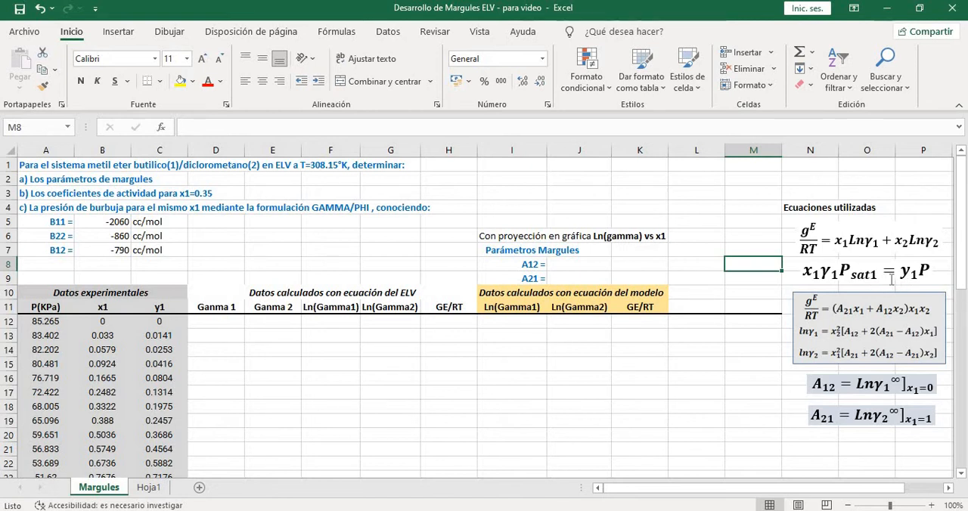
left_click(874, 280)
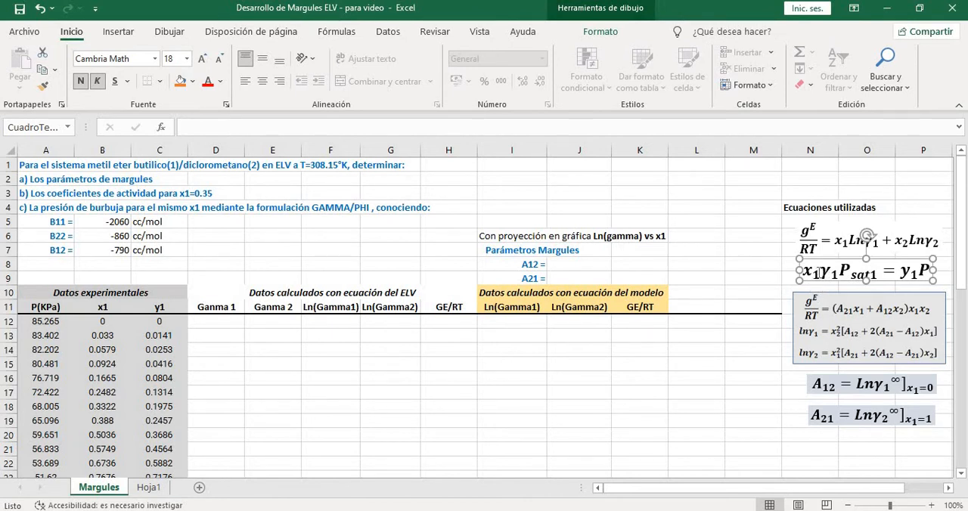
Match the x1, y1 and P terms of the equilibrium equation to their experimental data columns
left_click_drag(103, 318, 103, 464)
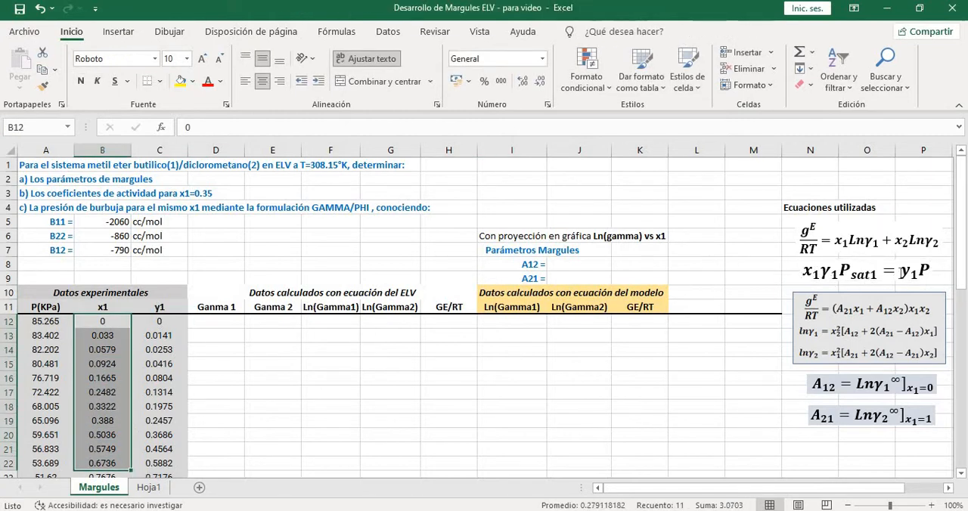
left_click_drag(901, 273, 919, 272)
left_click_drag(159, 322, 160, 454)
left_click(511, 406)
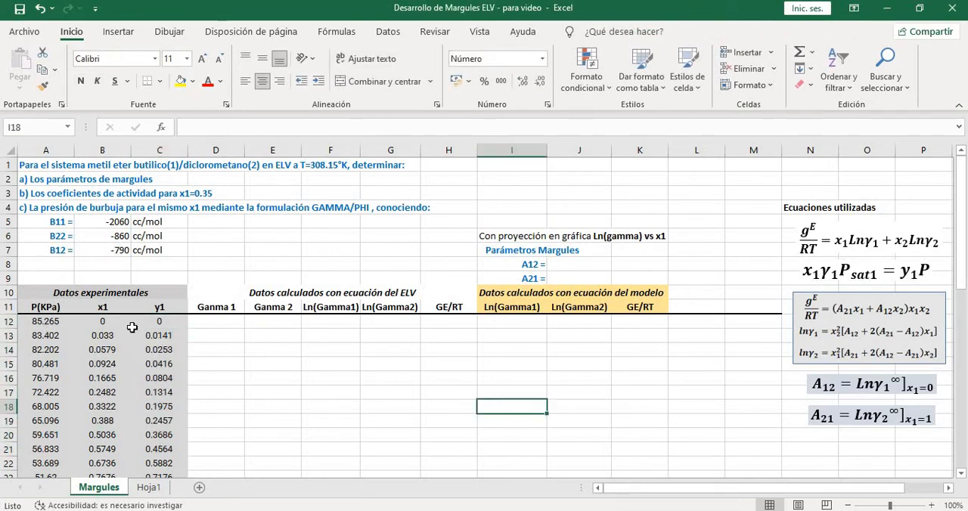
left_click_drag(36, 322, 38, 450)
left_click(209, 421)
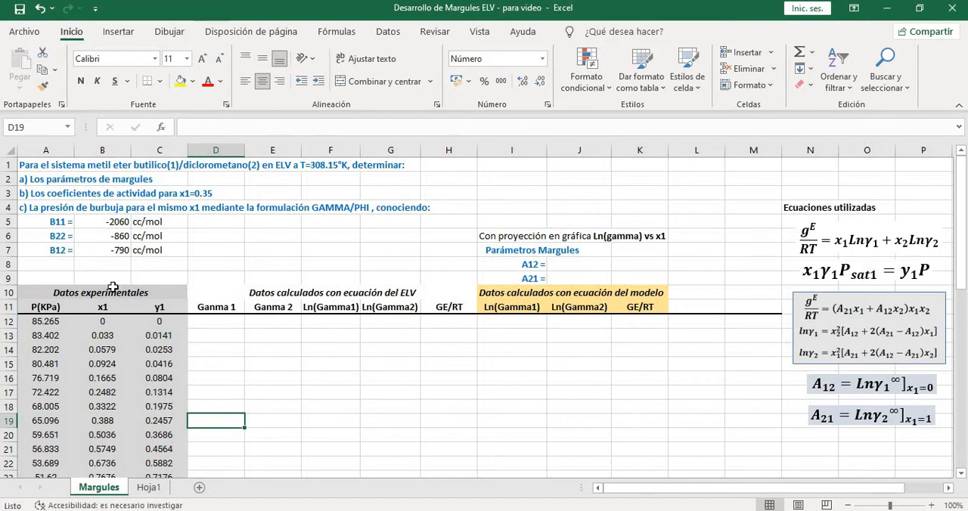
scroll(112, 286, "down", 2)
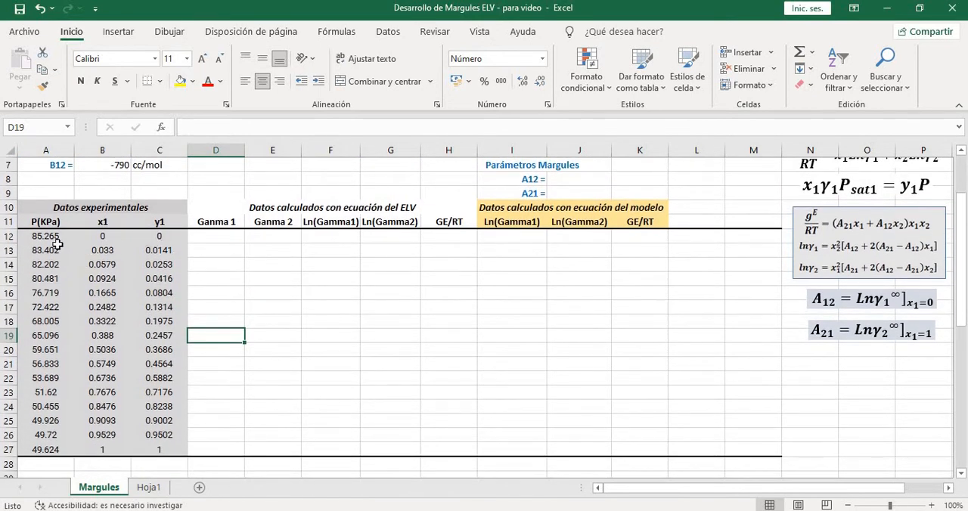
left_click_drag(59, 236, 47, 449)
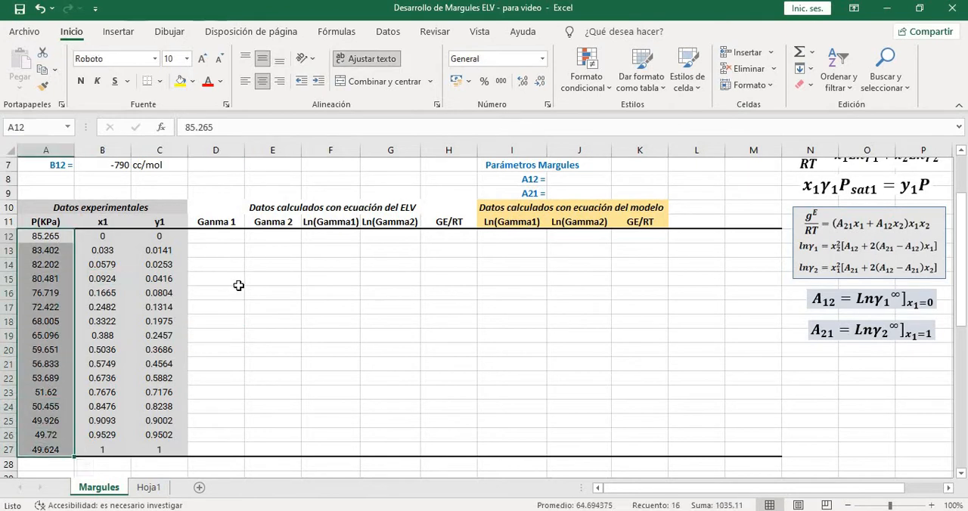
scroll(272, 303, "up", 2)
left_click(273, 322)
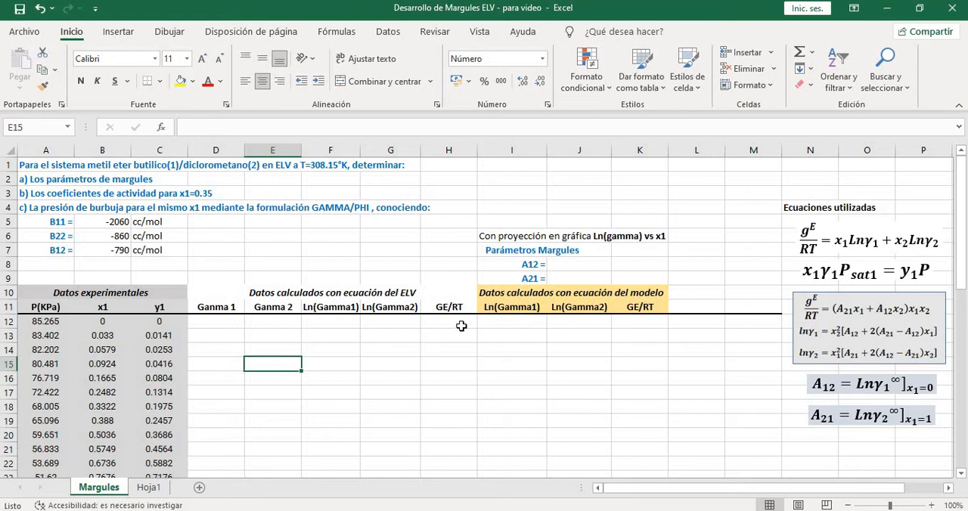
Examine the P, x1 and y1 values in row 12 to identify the saturation pressure of component 2
left_click(54, 324)
left_click(53, 350)
left_click(70, 325)
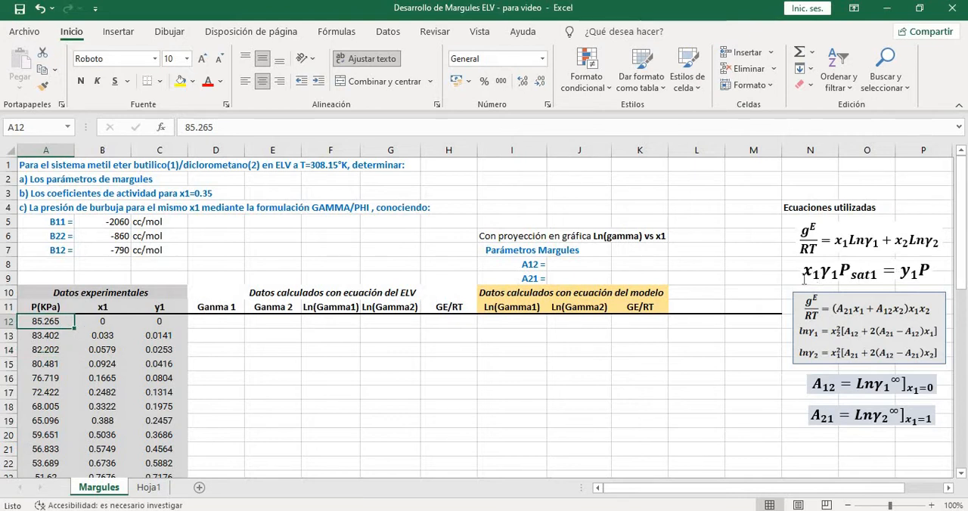
left_click(101, 322)
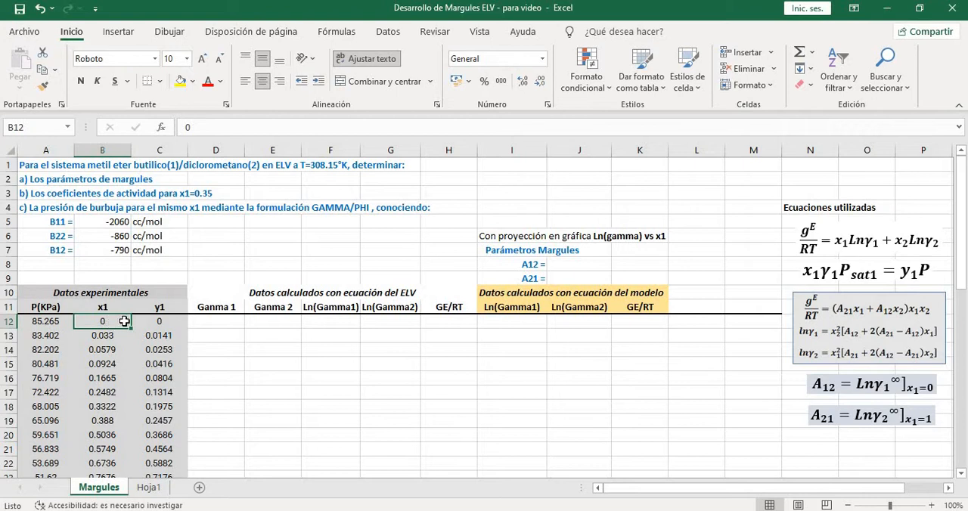
left_click(168, 322)
left_click(121, 322)
left_click_drag(102, 323, 134, 325)
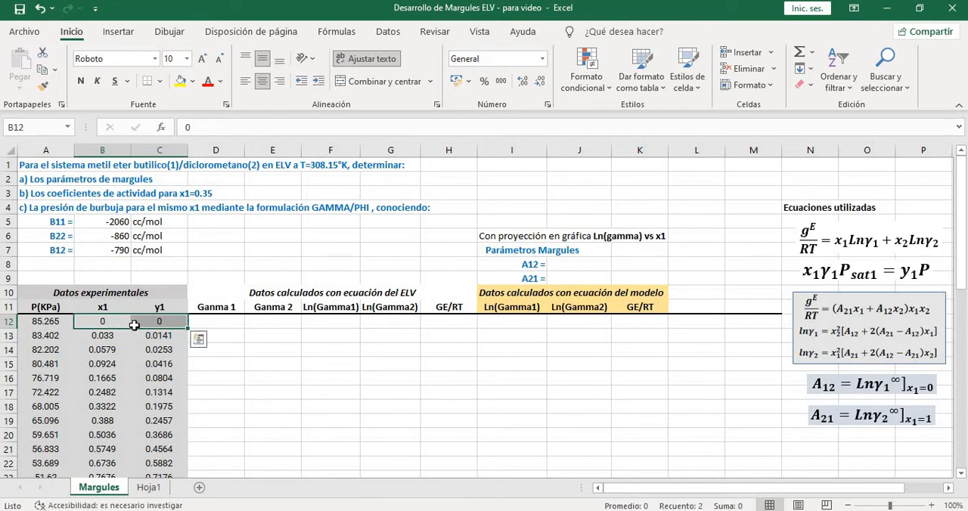
left_click(65, 324)
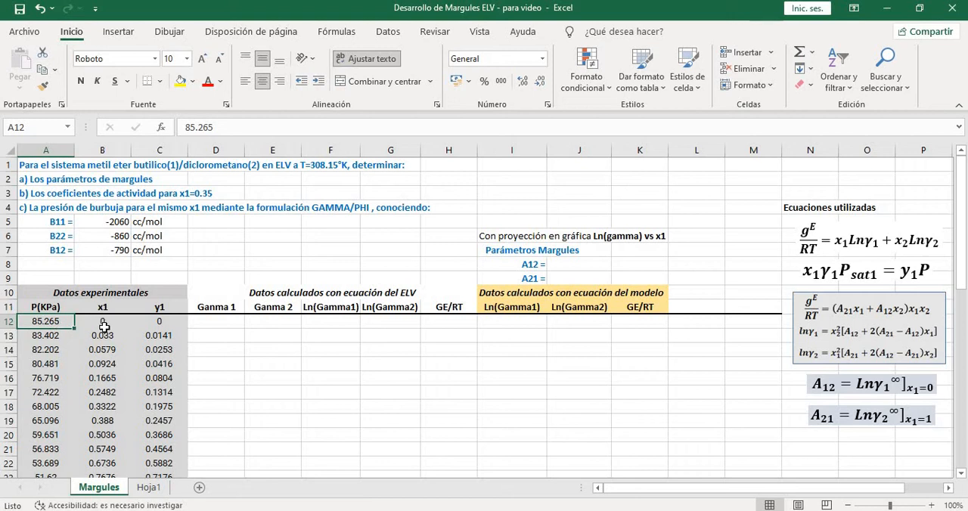
Compare the x1 and y1 values of rows 12 and 27 to identify the two pure-component end points
scroll(113, 333, "down", 1)
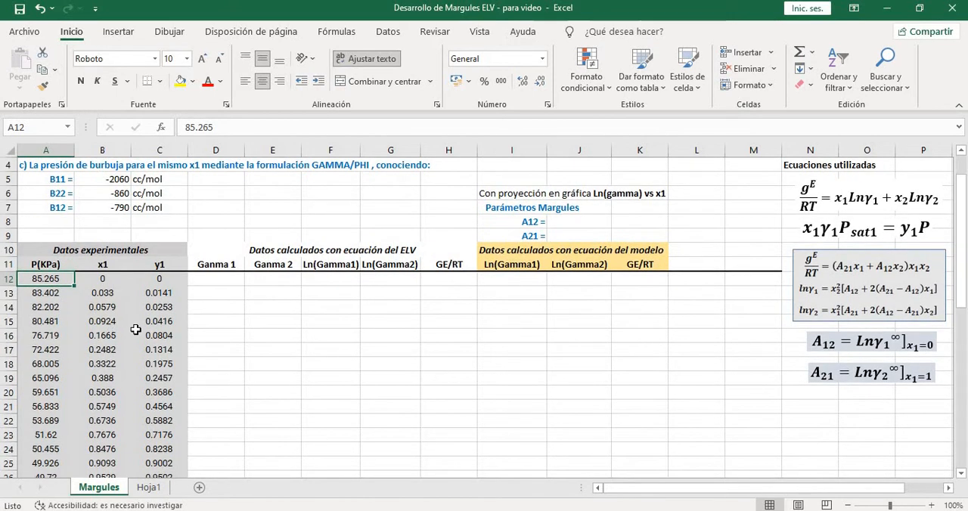
scroll(133, 330, "down", 1)
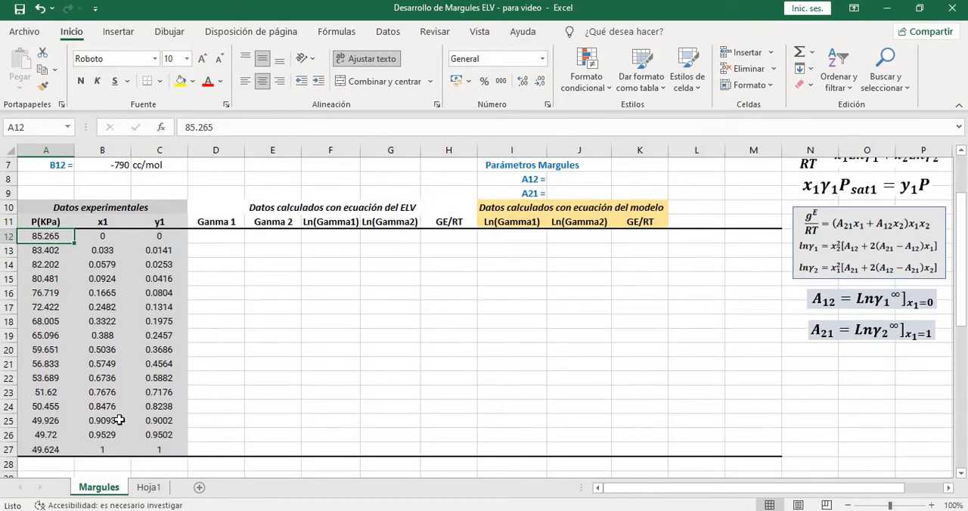
left_click(111, 239)
left_click(144, 238)
left_click_drag(106, 448, 136, 450)
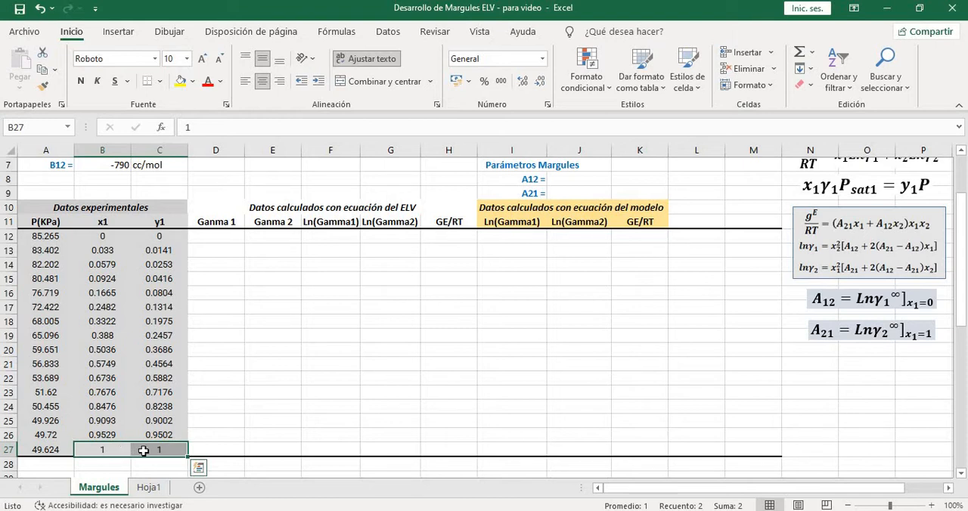
left_click_drag(118, 449, 144, 448)
Format the two saturation pressures in A27 and A12 as bold red text
left_click(60, 451)
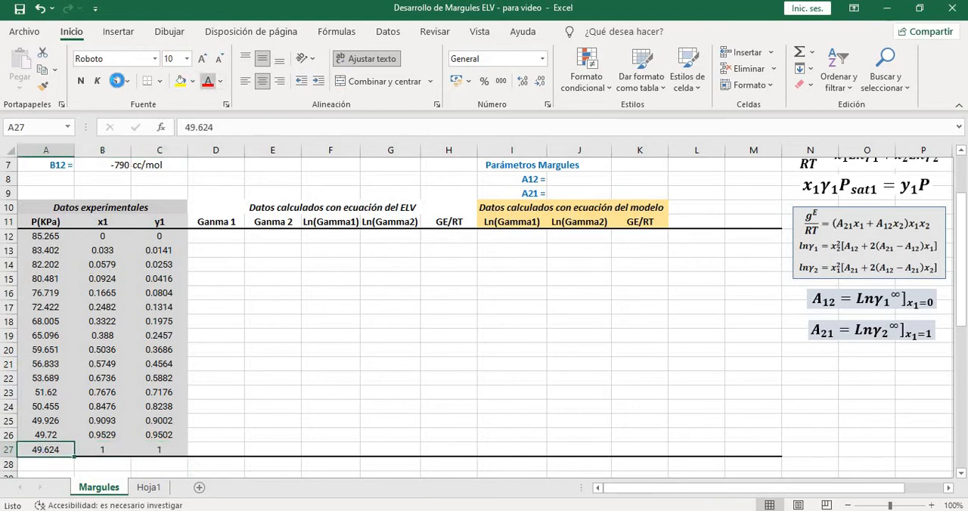
left_click(206, 81)
left_click(81, 81)
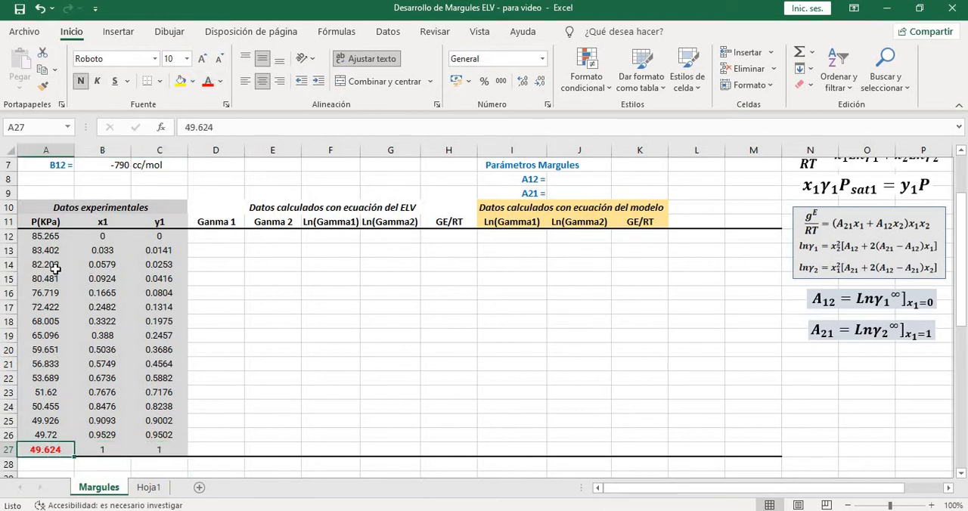
left_click(62, 237)
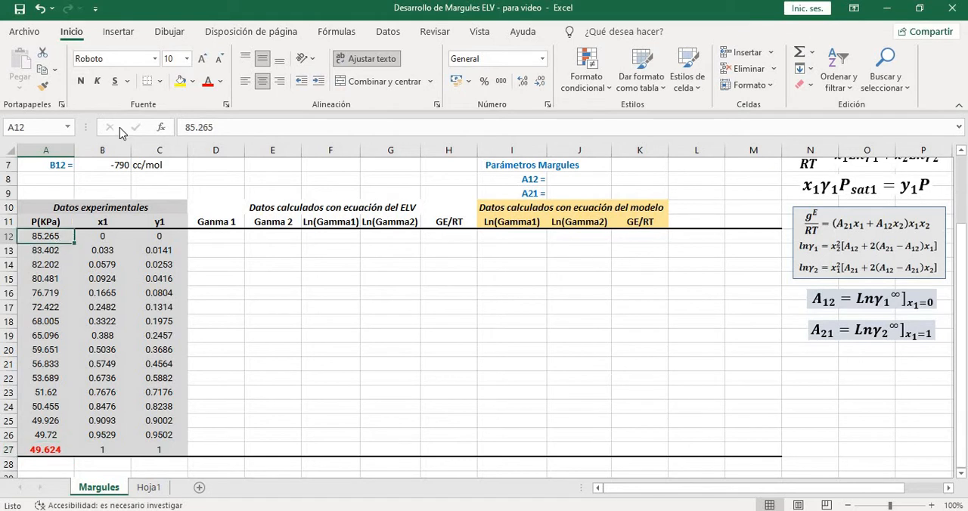
left_click(207, 81)
left_click(81, 81)
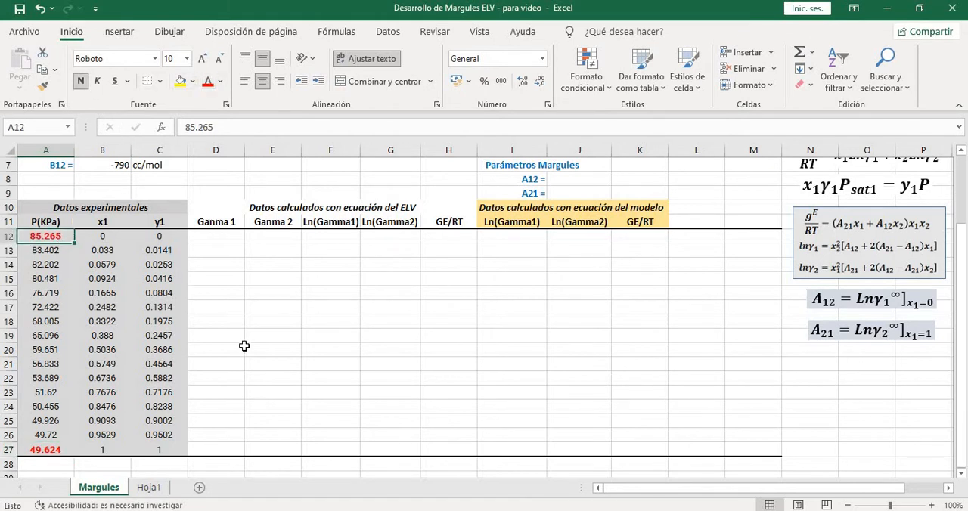
left_click(240, 350)
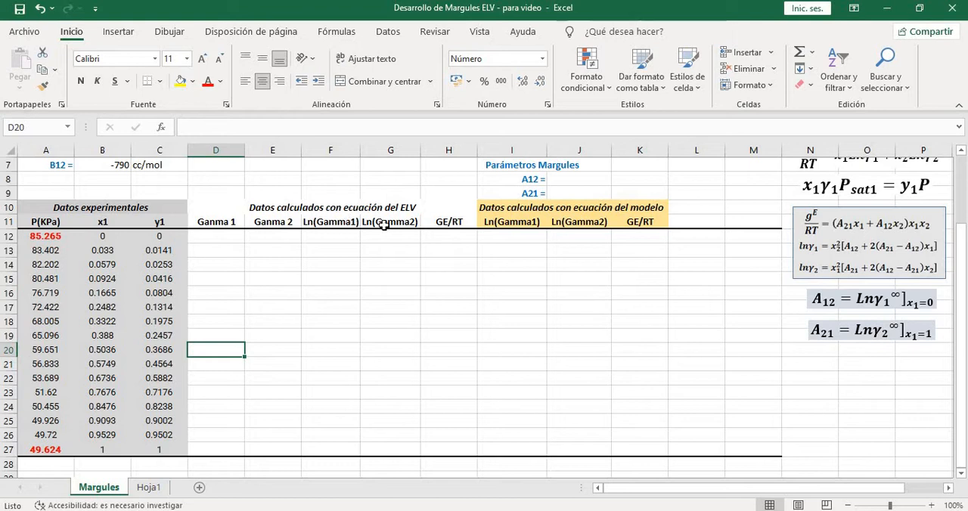
Examine the γ1 term in the equilibrium equation x1·γ1·Psat1 = y1·P as the unknown to solve for
scroll(822, 300, "up", 1)
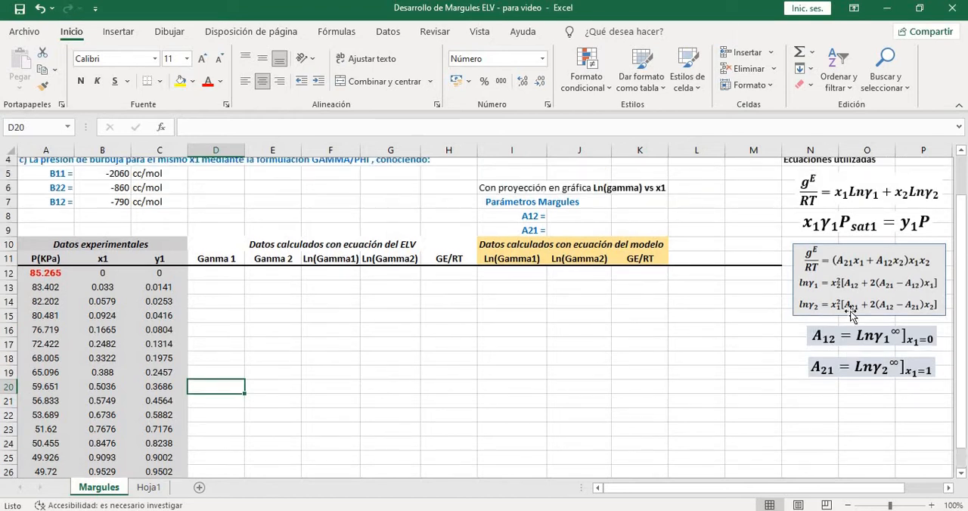
left_click(889, 240)
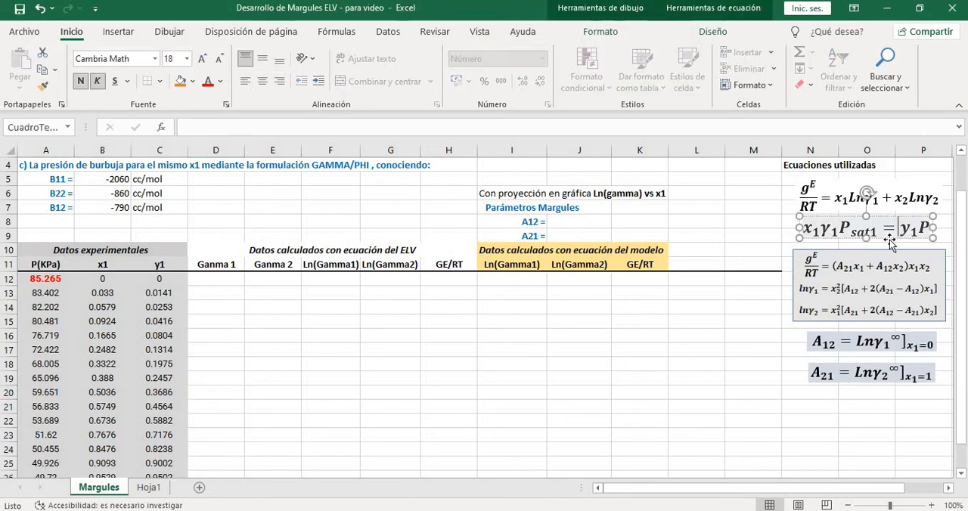
left_click(779, 254)
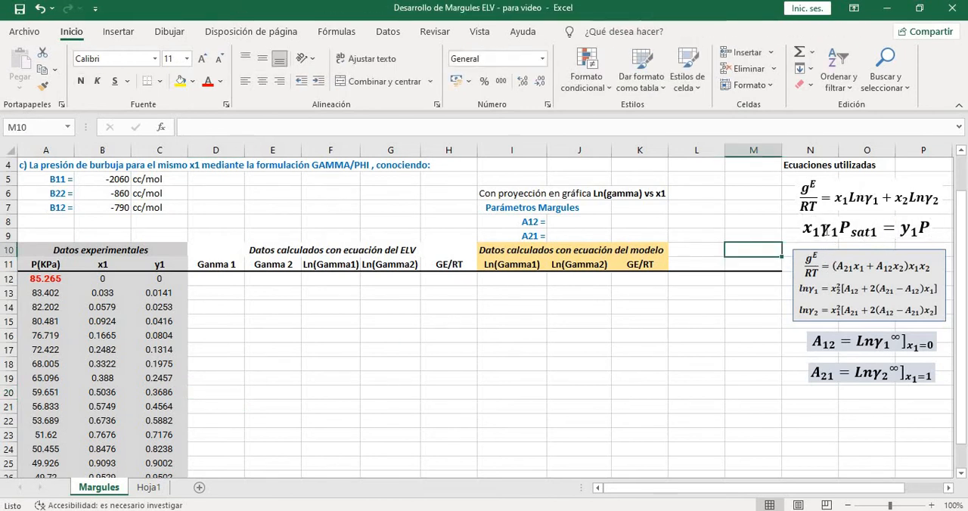
left_click(830, 227)
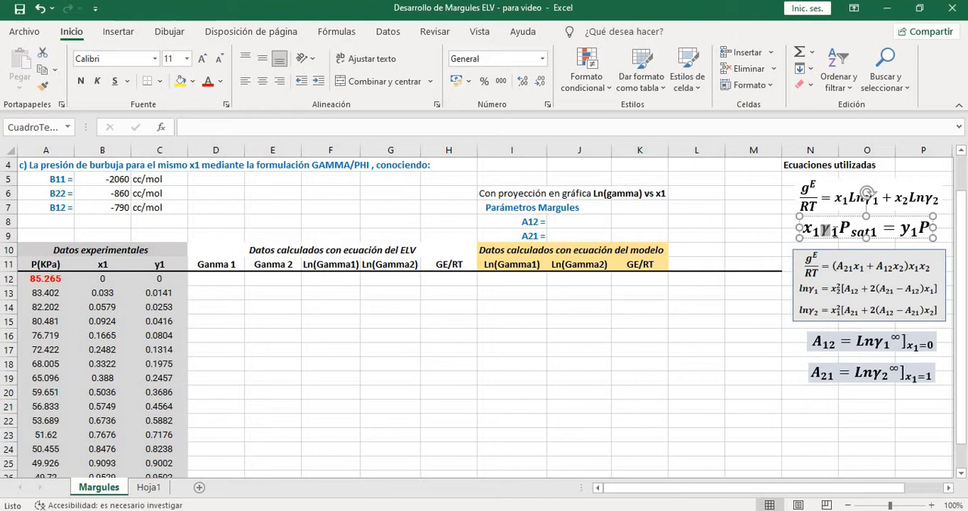
left_click(775, 249)
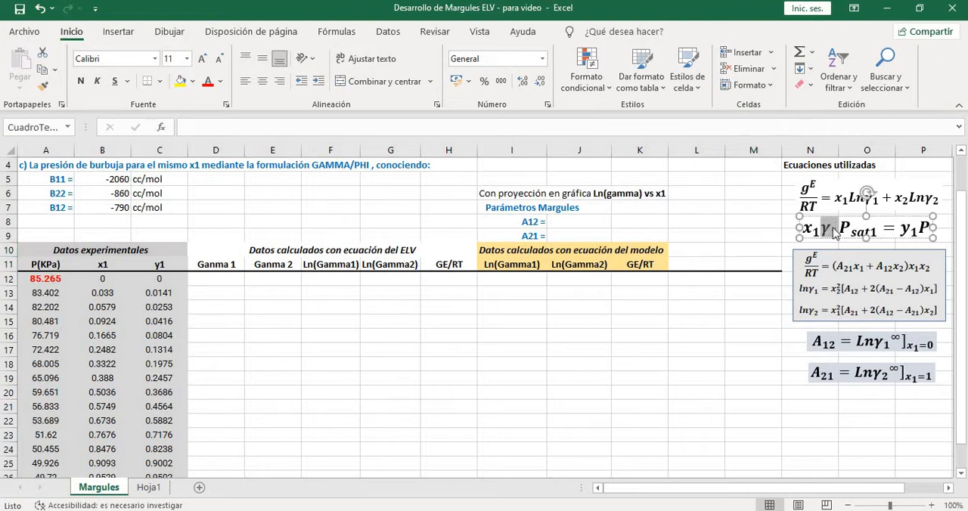
left_click(765, 234)
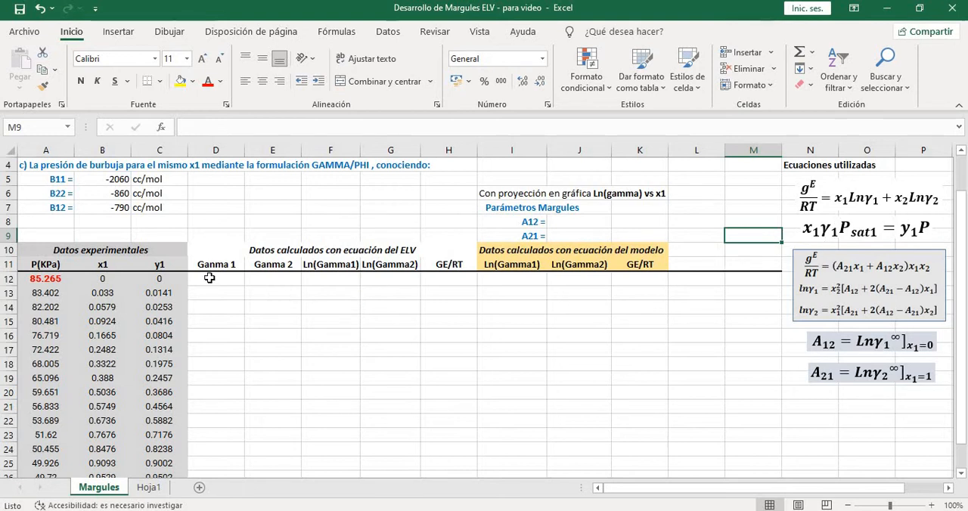
Enter the formula =C12*A12/(B12*A27) for Ganma 1 in cell D12
left_click_drag(204, 281, 284, 280)
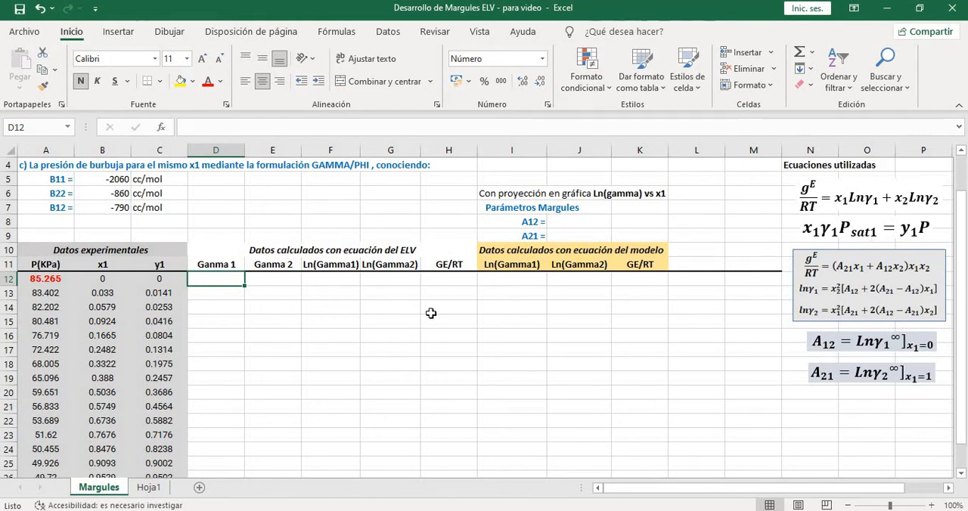
type("=")
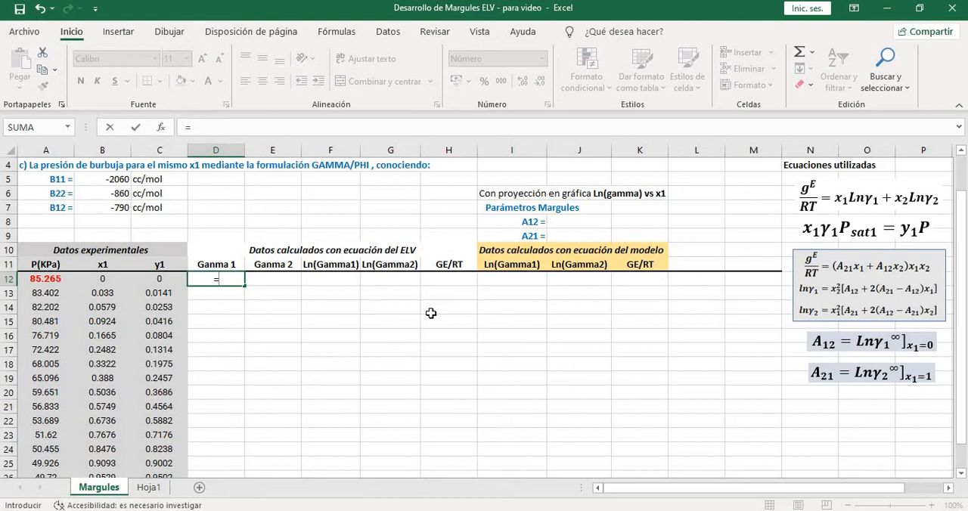
left_click(152, 280)
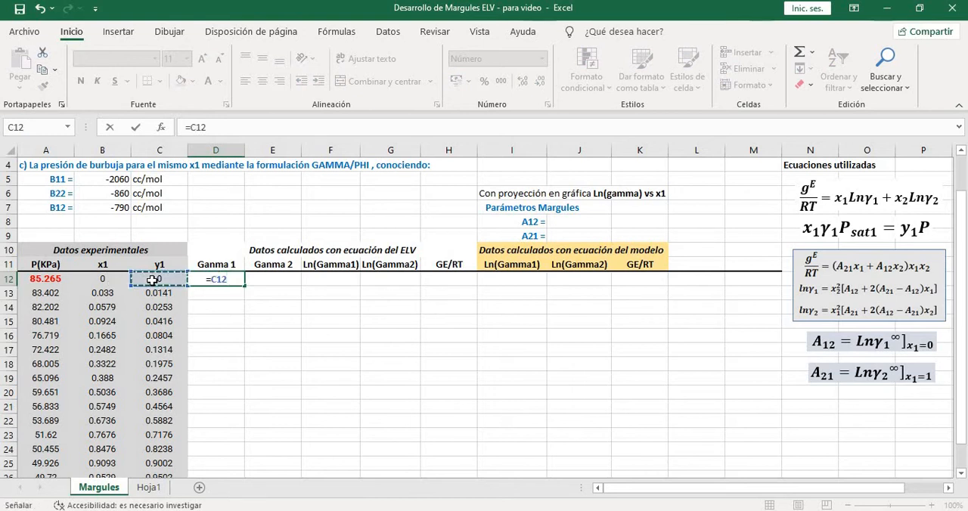
type("*")
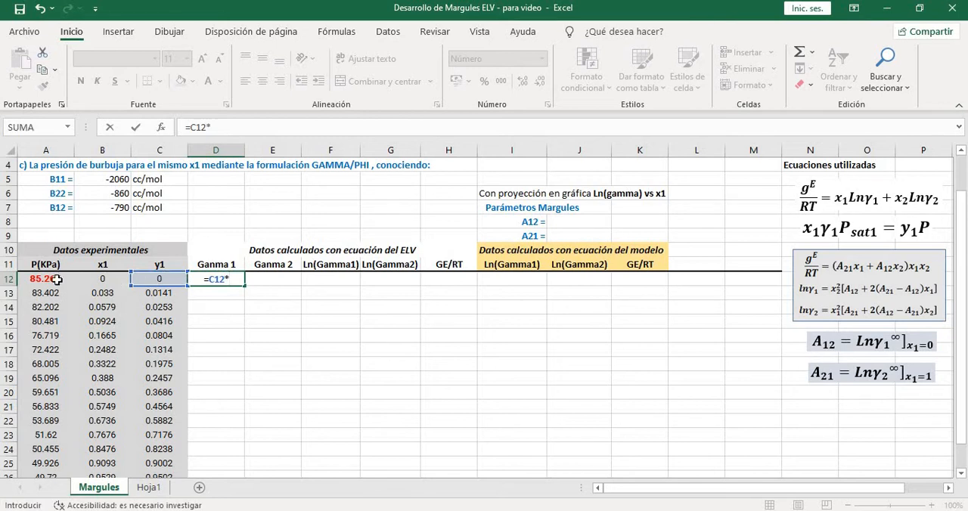
left_click(57, 280)
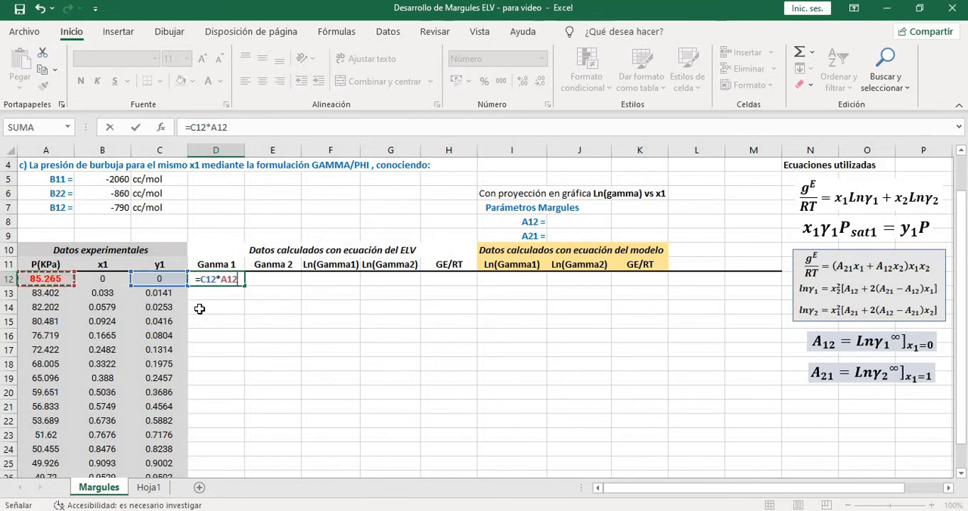
type("/")
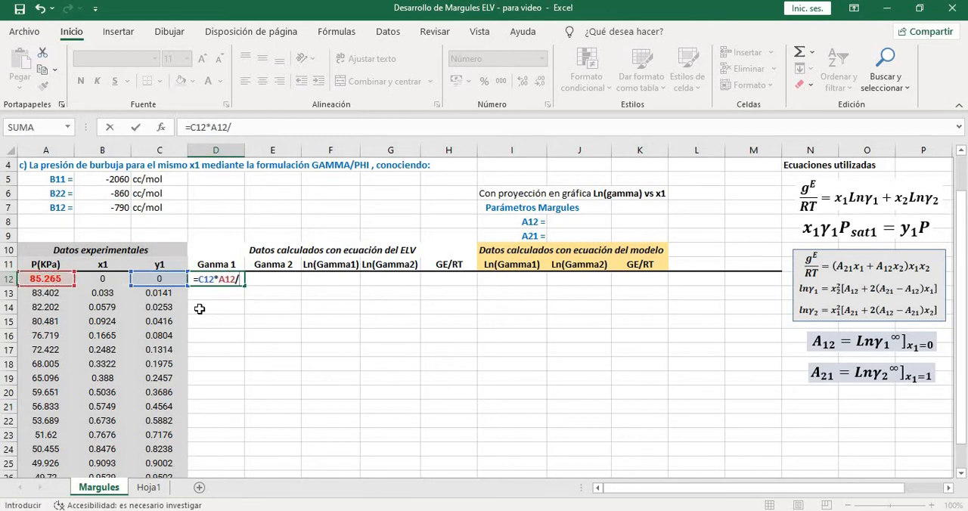
type("()")
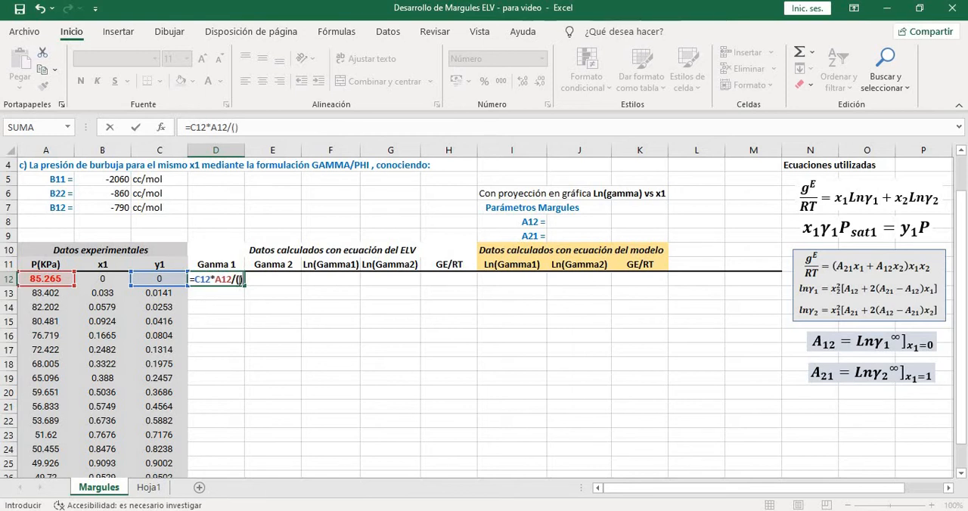
key("F2")
left_click(98, 279)
type("*")
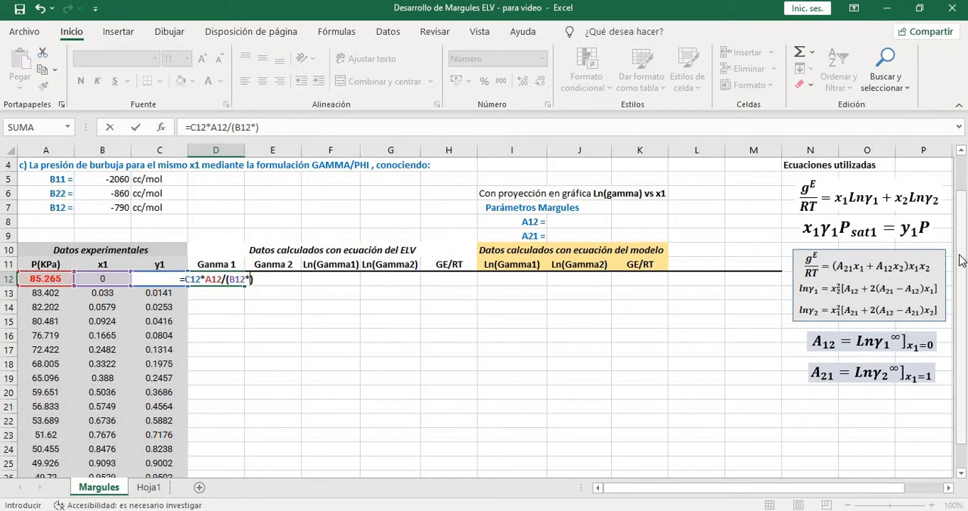
left_click_drag(962, 264, 961, 288)
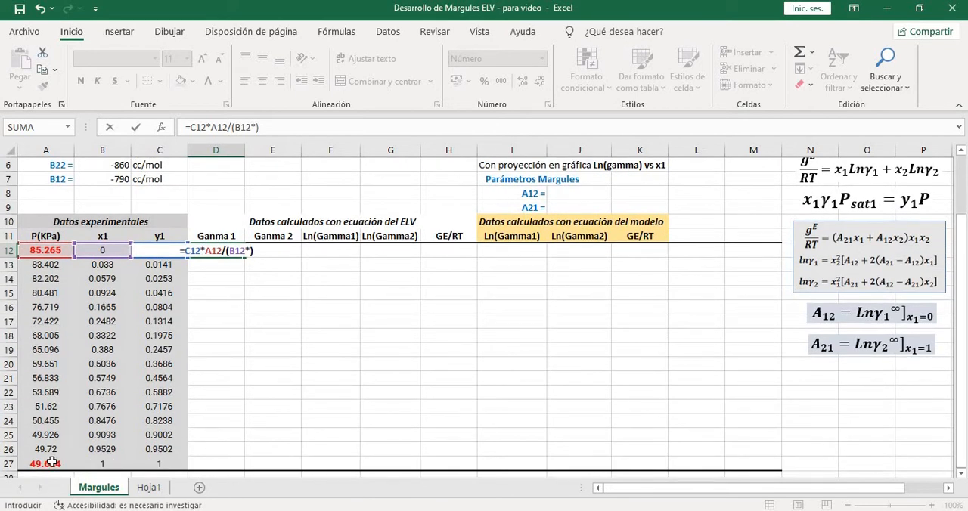
left_click(51, 462)
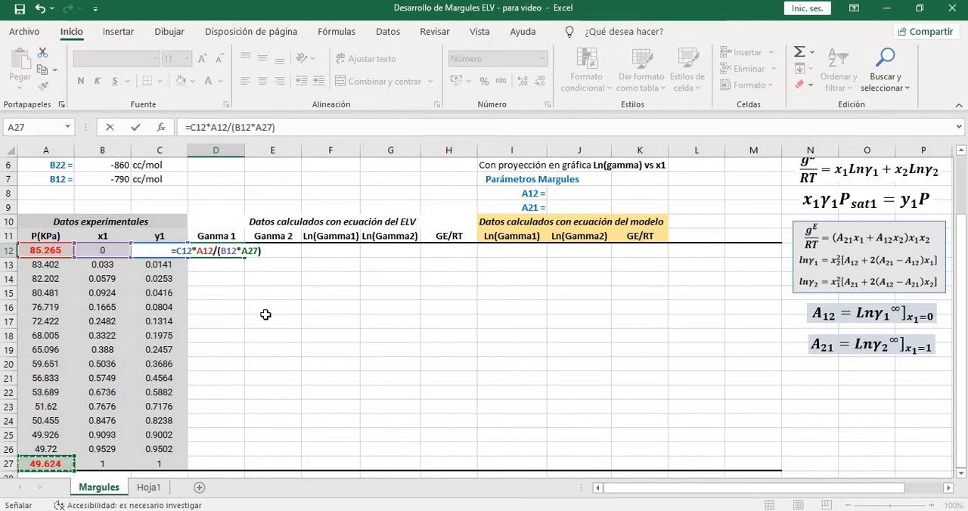
key("Return")
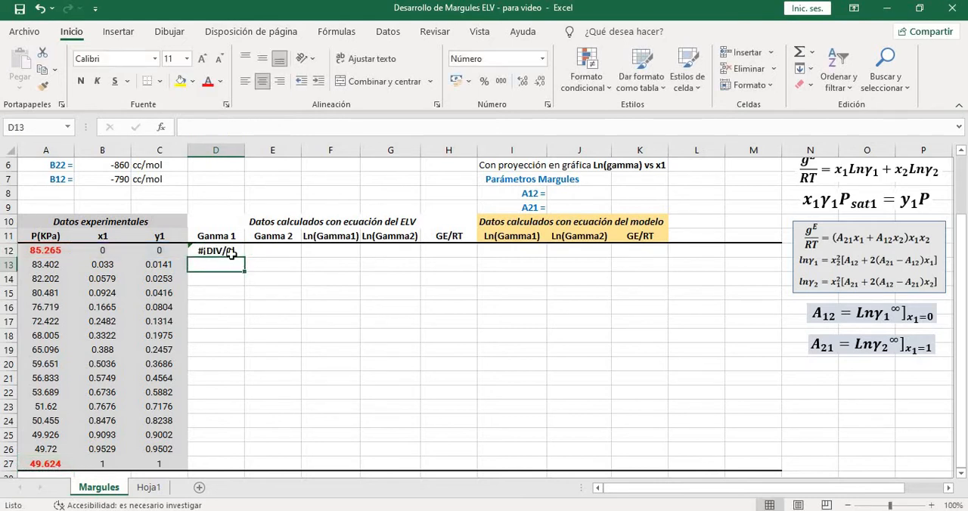
Fill the Ganma 1 formula from D12 down to D27 and check the copied references in D13 and D14
left_click(228, 253)
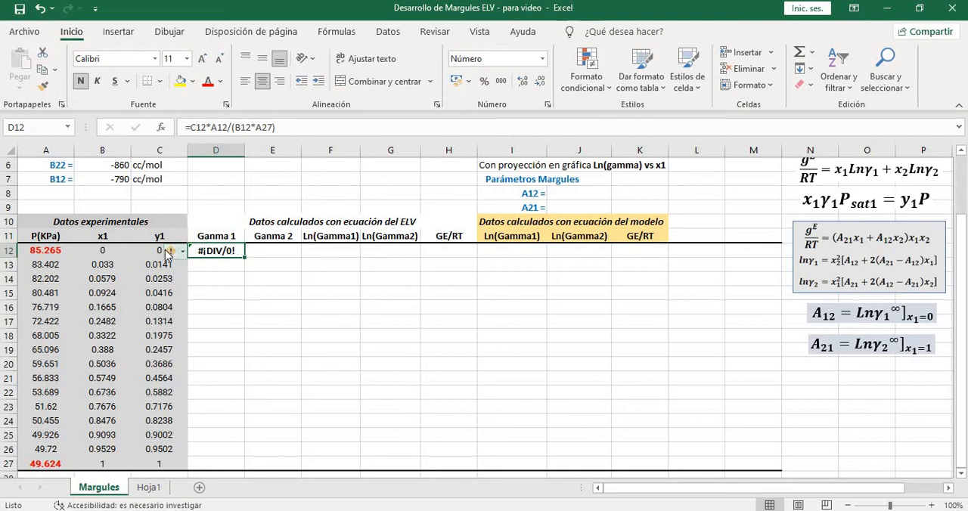
left_click(102, 255)
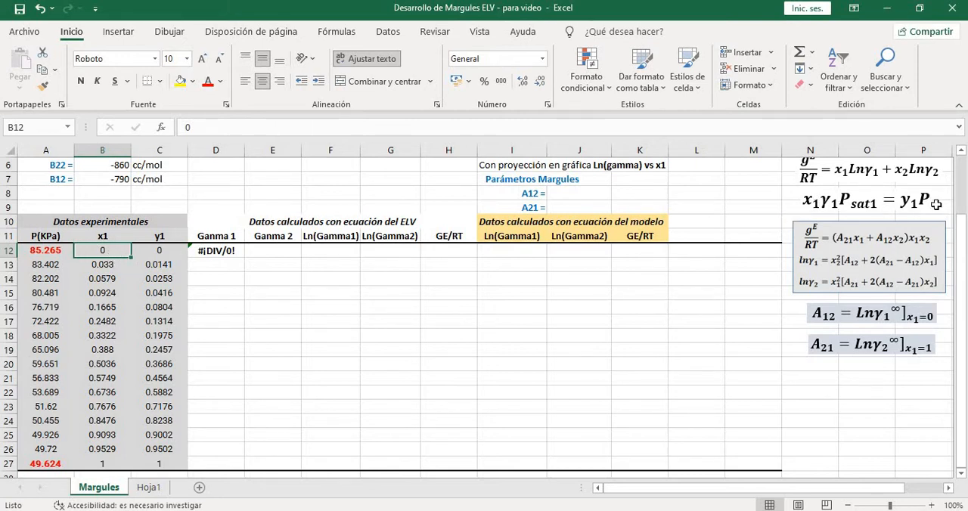
left_click(225, 256)
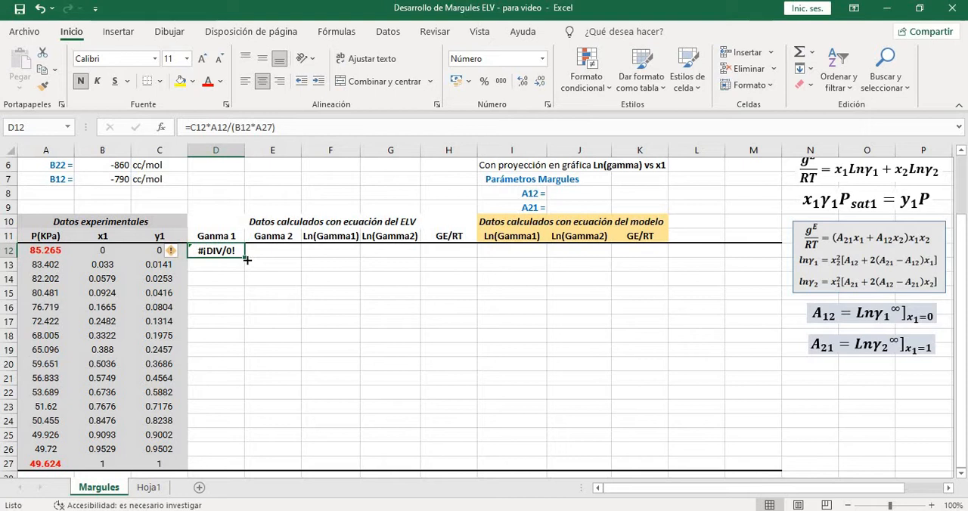
left_click_drag(246, 261, 238, 463)
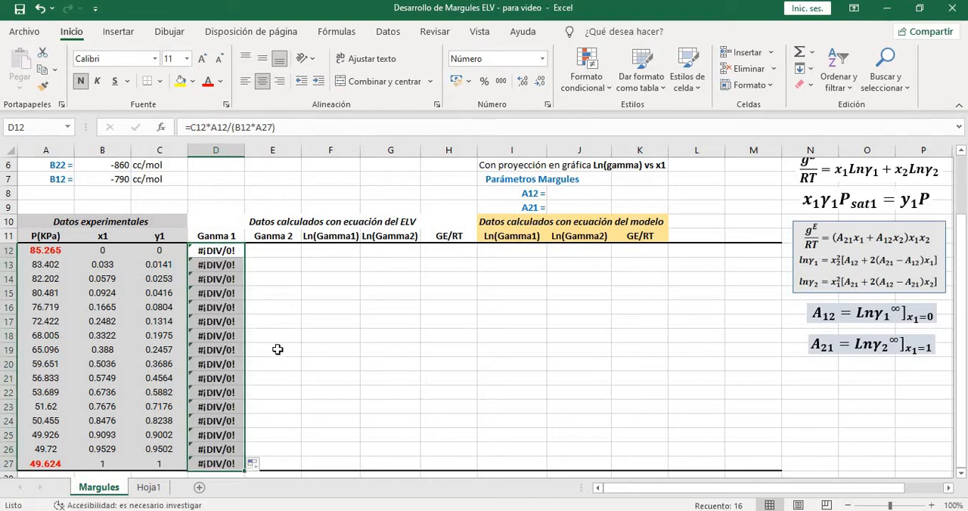
left_click(278, 350)
left_click(222, 267)
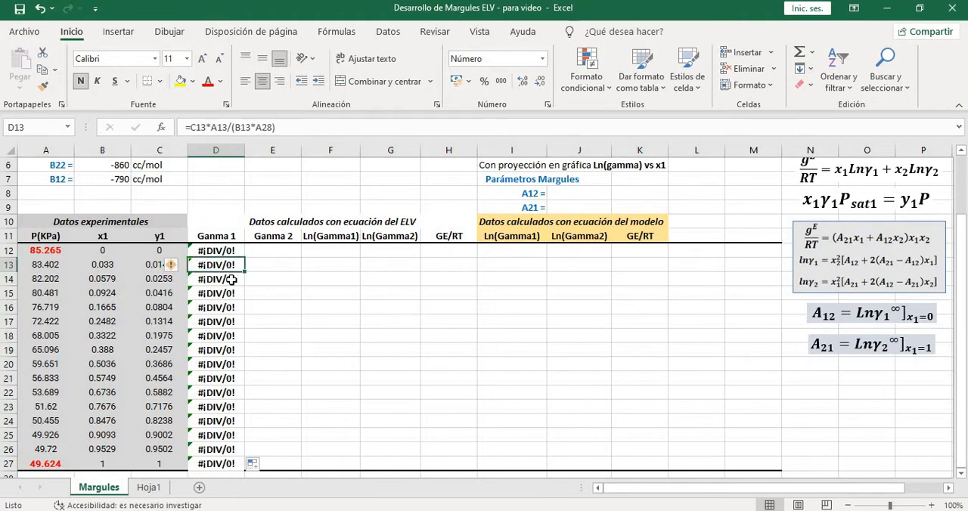
left_click(227, 280)
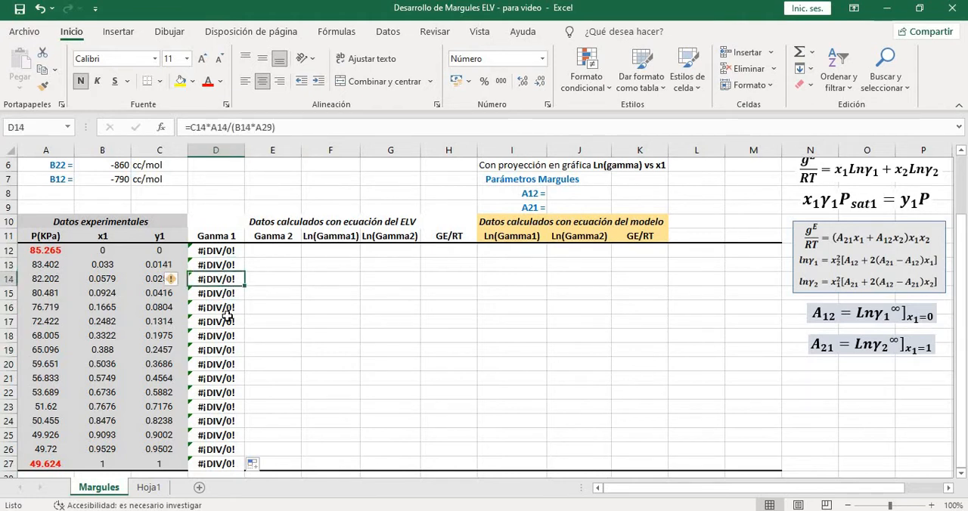
Compare the Ganma 1 formula references in D12, D17 and D19 with the saturation pressure in A27 and the cells beneath it
left_click(228, 322)
left_click(227, 349)
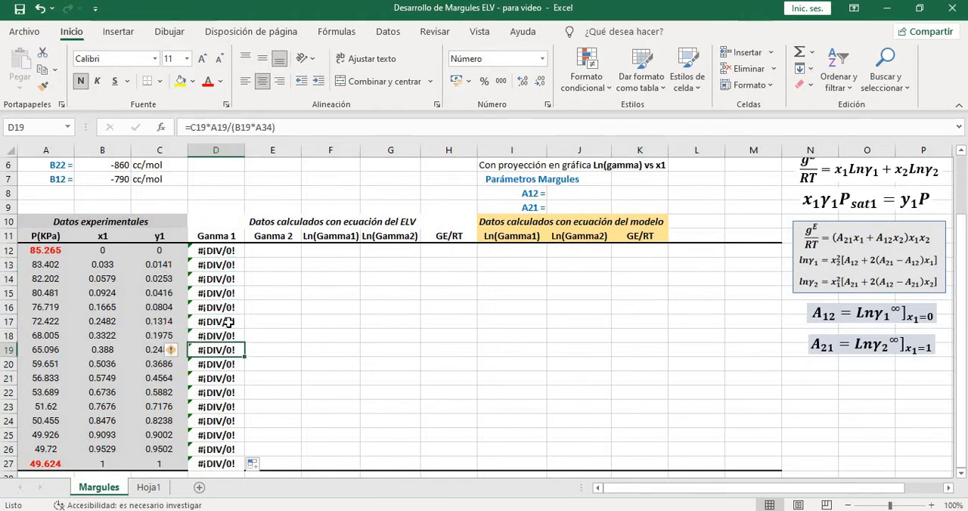
left_click(228, 252)
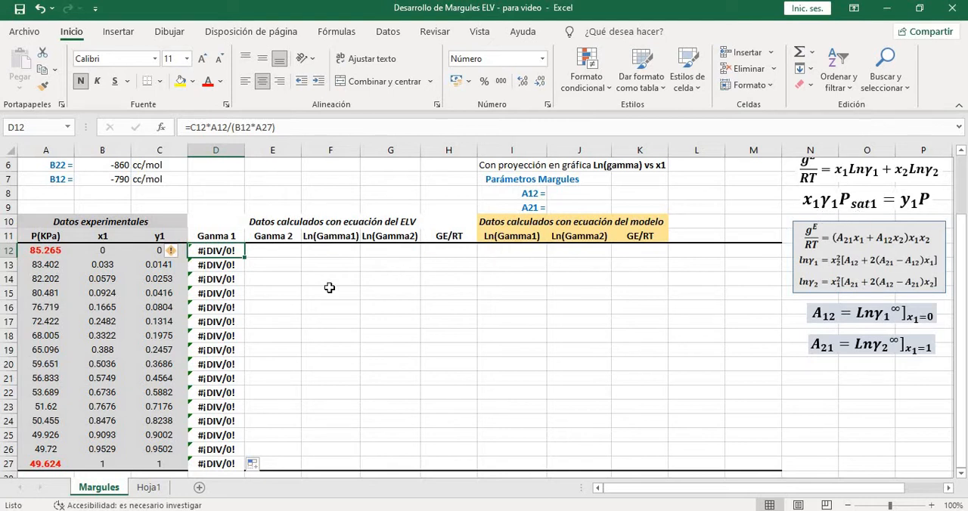
left_click(60, 464)
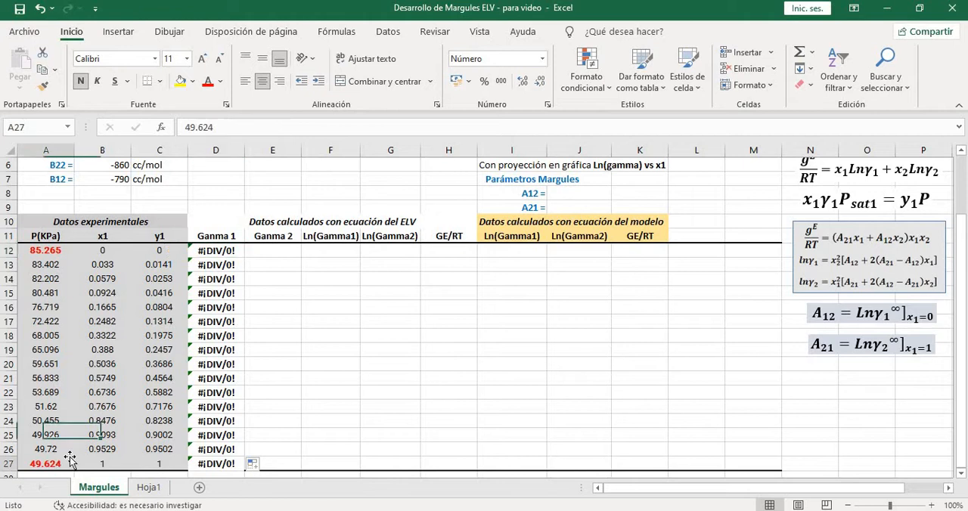
left_click(223, 254)
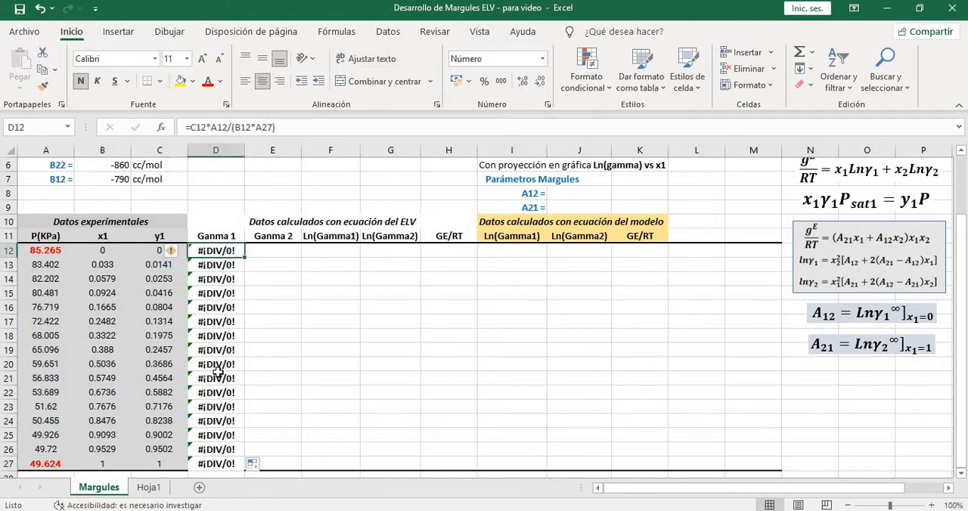
scroll(174, 364, "down", 1)
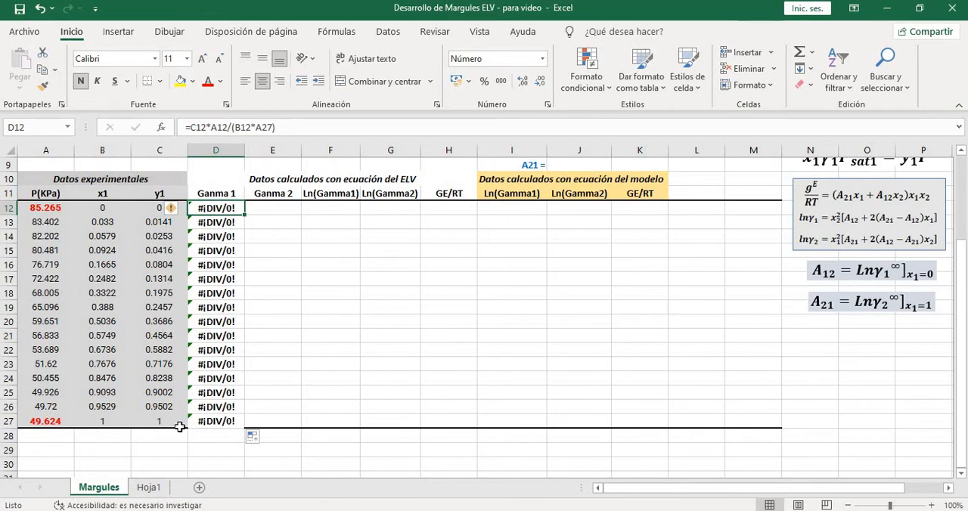
left_click(60, 436)
scroll(72, 435, "down", 1)
left_click(53, 407)
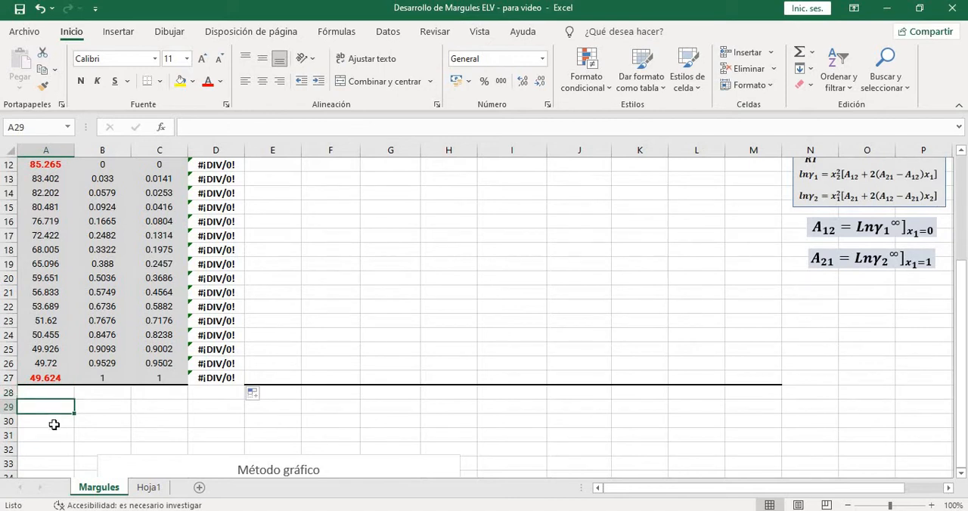
left_click(60, 420)
scroll(65, 433, "up", 2)
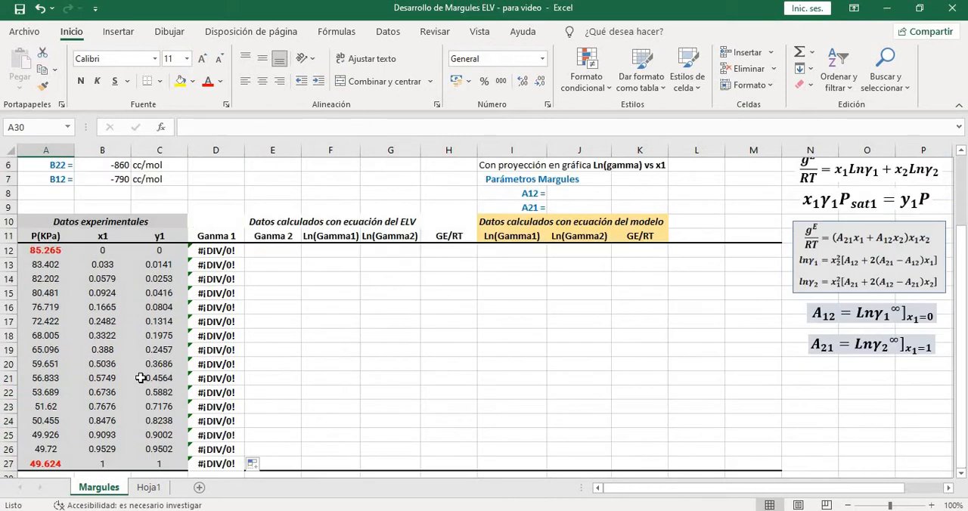
Make the A27 reference absolute in the Ganma 1 formula of D12, giving =C12*A12/(B12*$A$27)
left_click(230, 255)
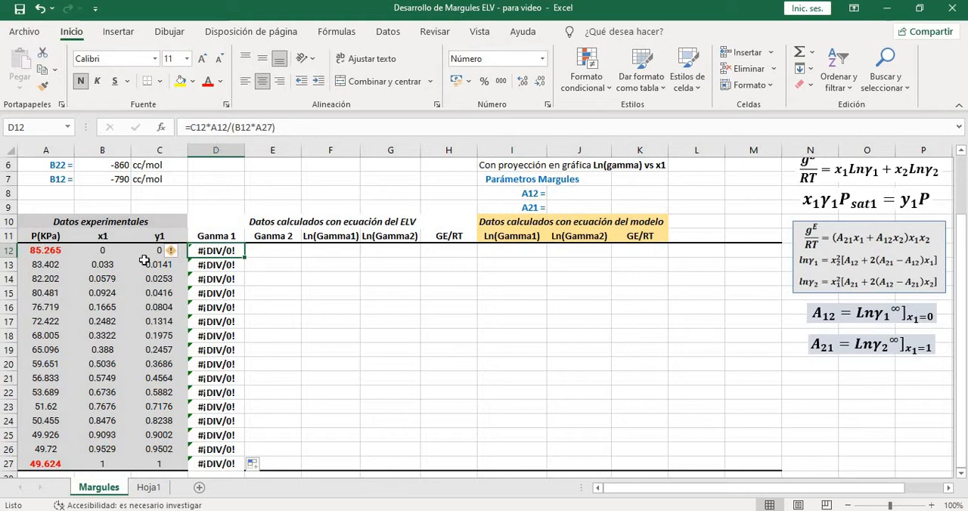
left_click(275, 127)
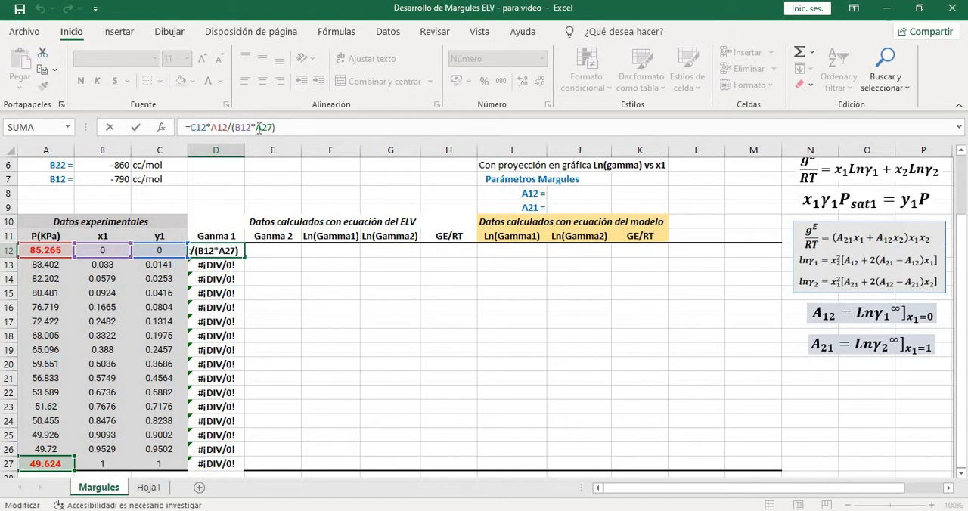
type("$")
left_click(265, 128)
type("$")
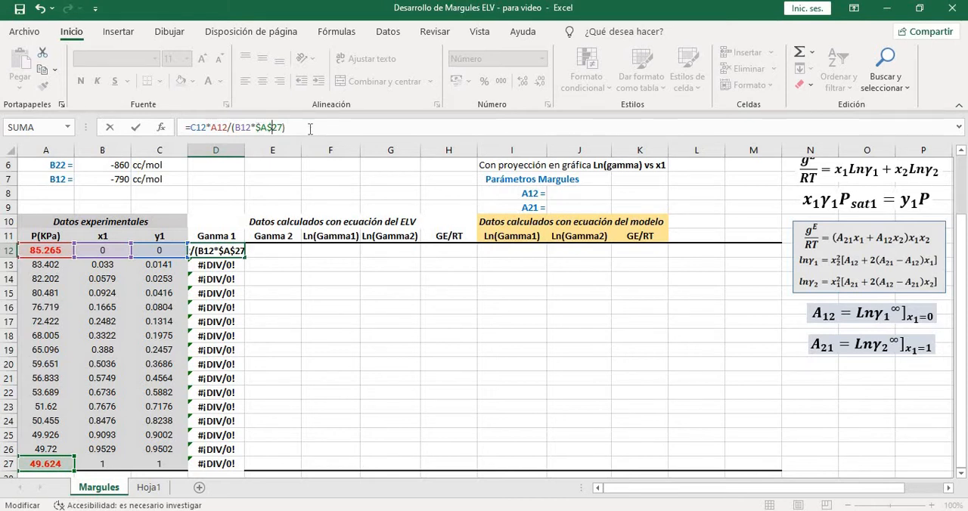
left_click(309, 128)
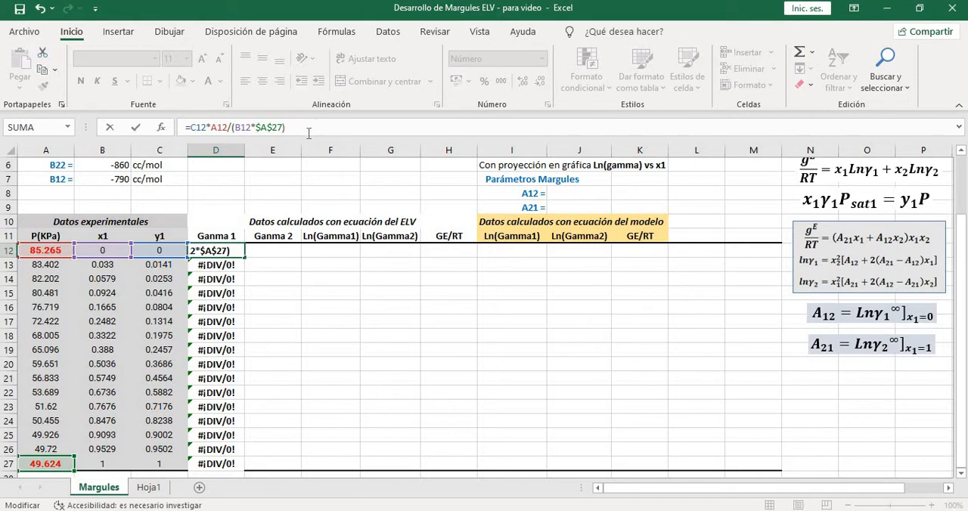
key("Return")
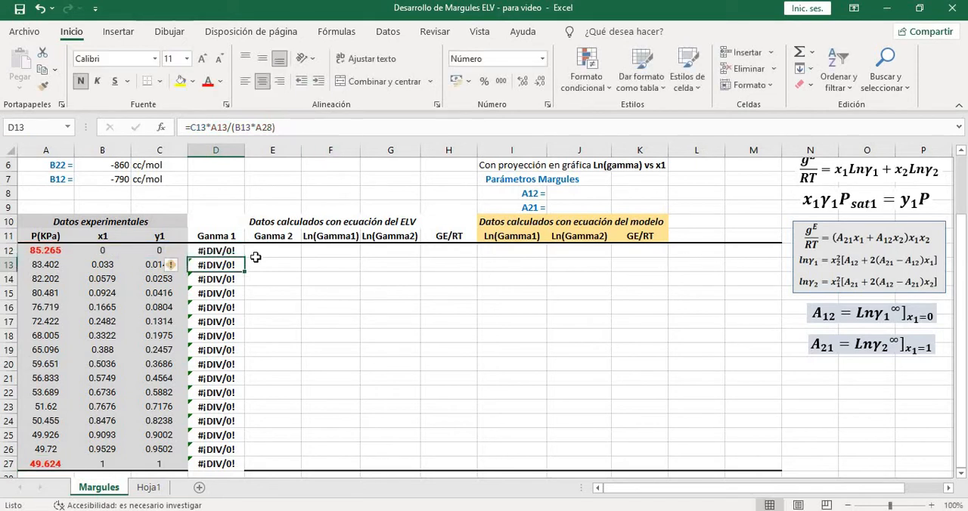
Fill the corrected Ganma 1 formula from D12 down to D27
left_click(204, 255)
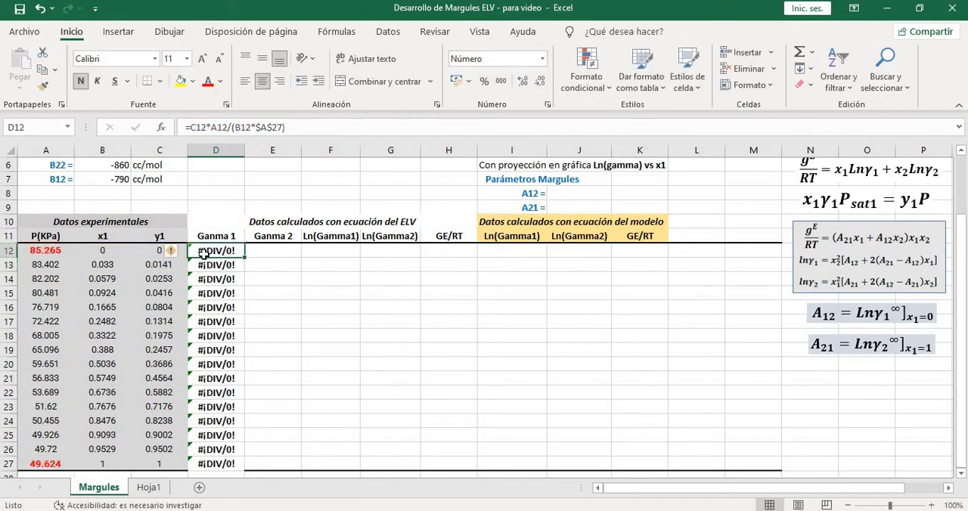
left_click(99, 253)
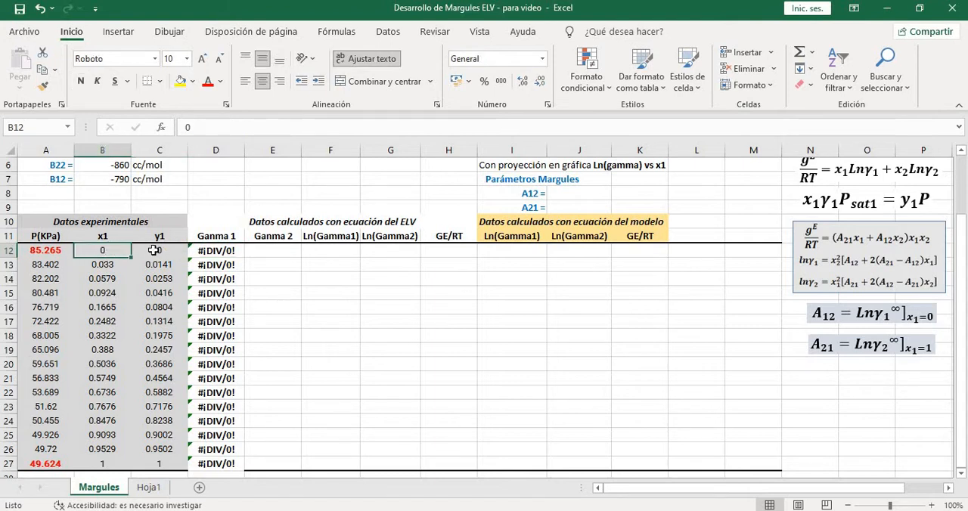
left_click(222, 251)
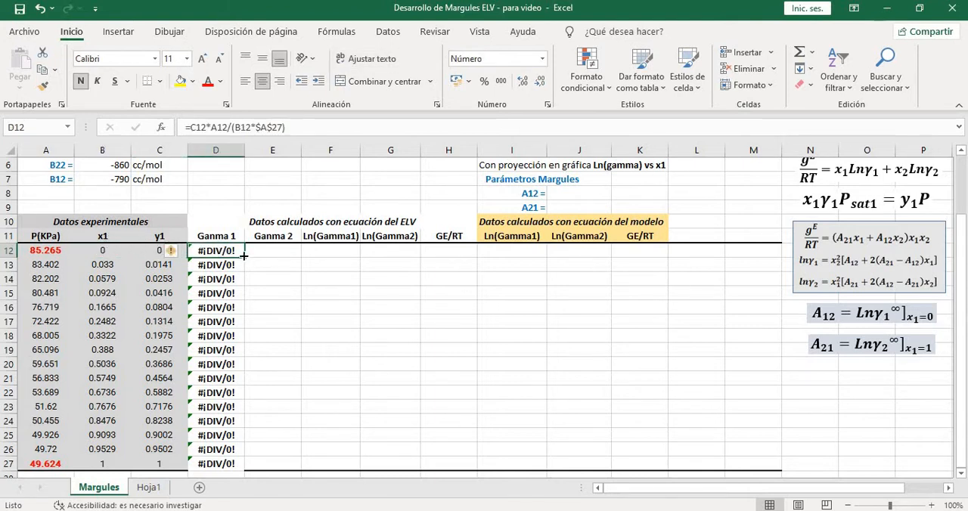
left_click_drag(243, 257, 236, 467)
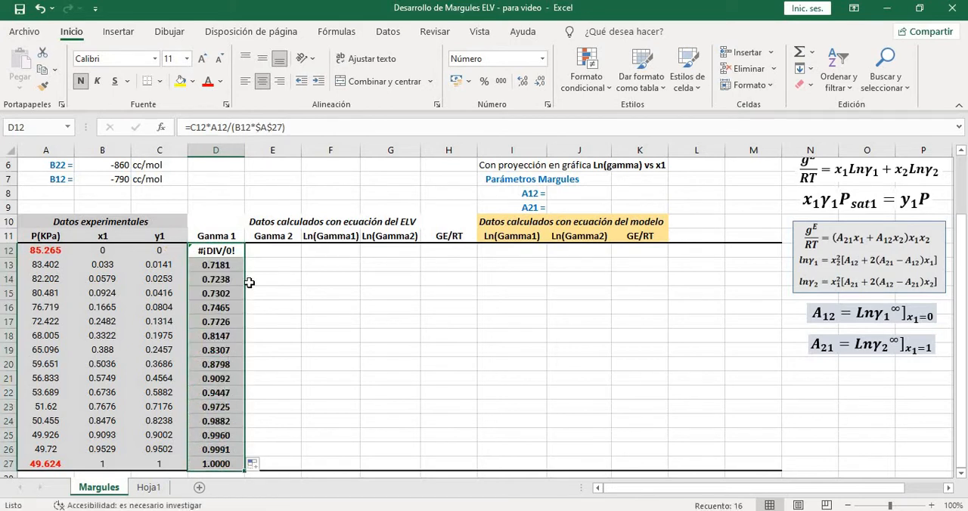
Check the cell references of the filled Ganma 1 formulas in D13, D24 and D27
left_click(236, 266)
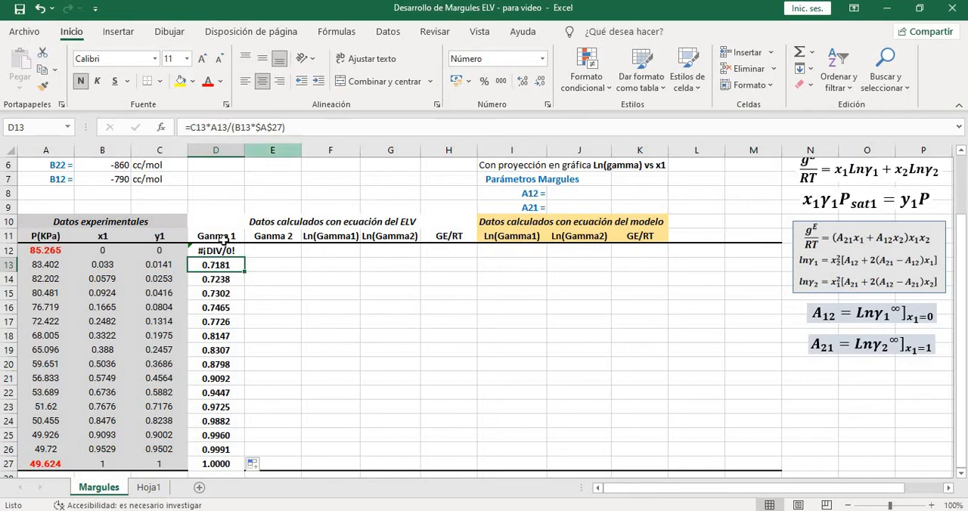
left_click(311, 127)
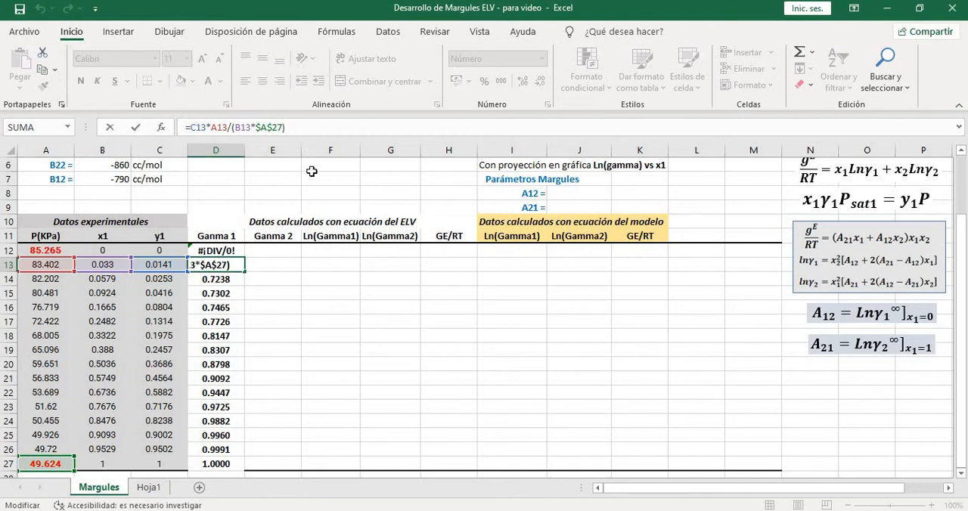
key("Return")
key("Down")
key("Down")
key("Down")
key("Down")
key("Down")
key("Down")
key("Down")
key("Down")
key("Down")
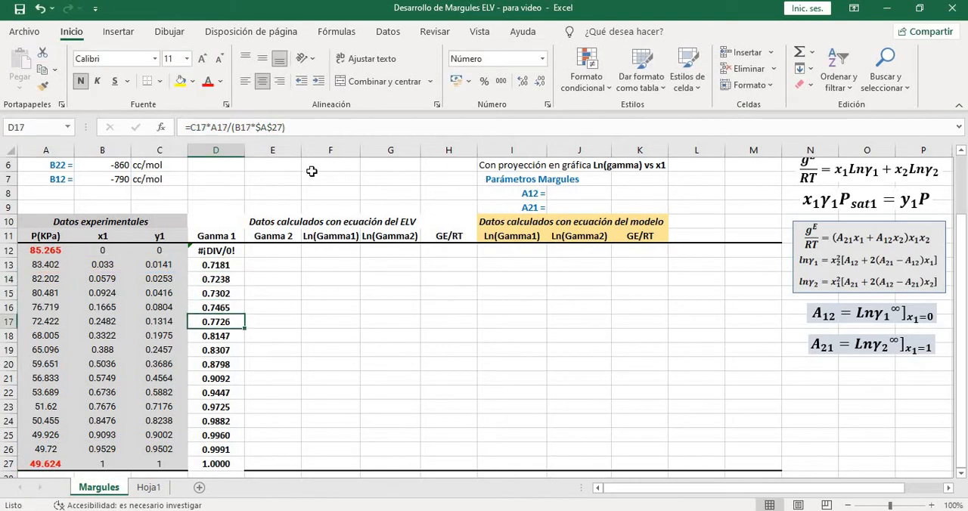
key("Down")
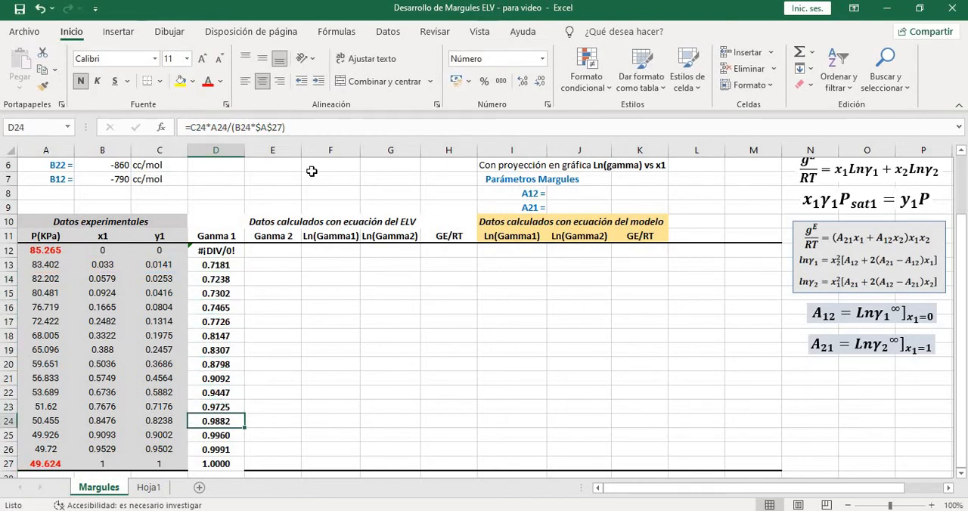
key("F2")
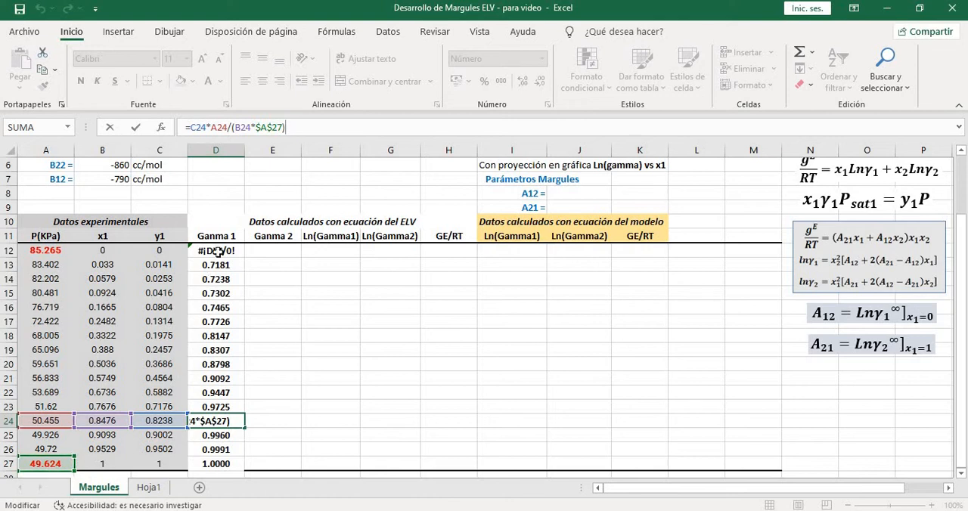
key("Return")
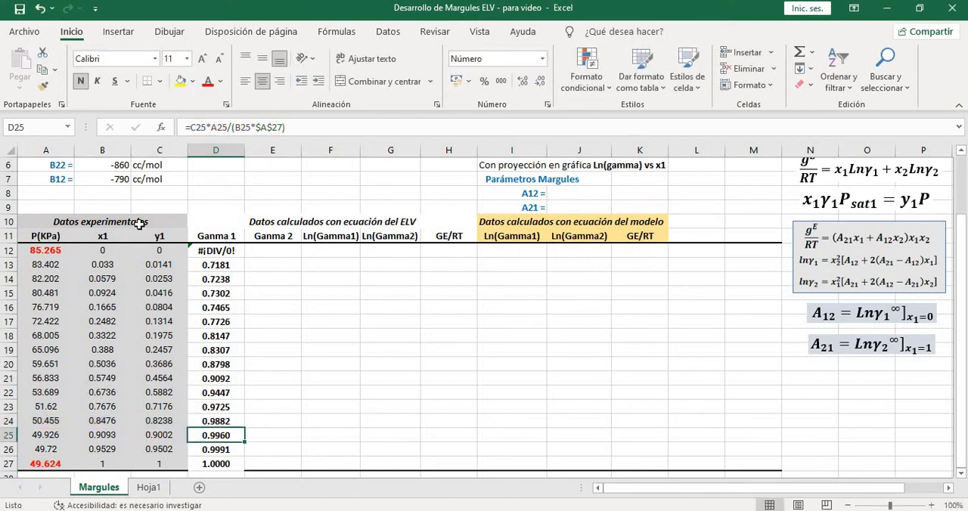
left_click(238, 465)
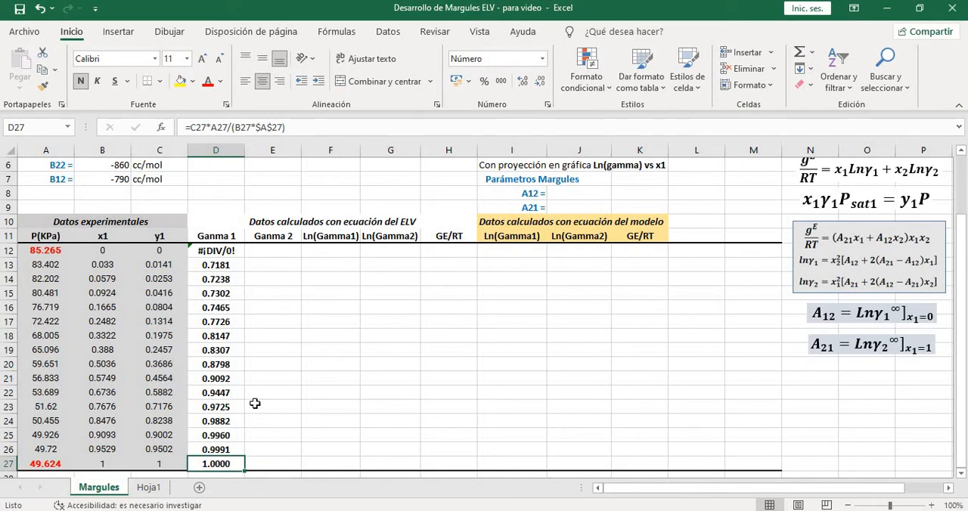
left_click(327, 130)
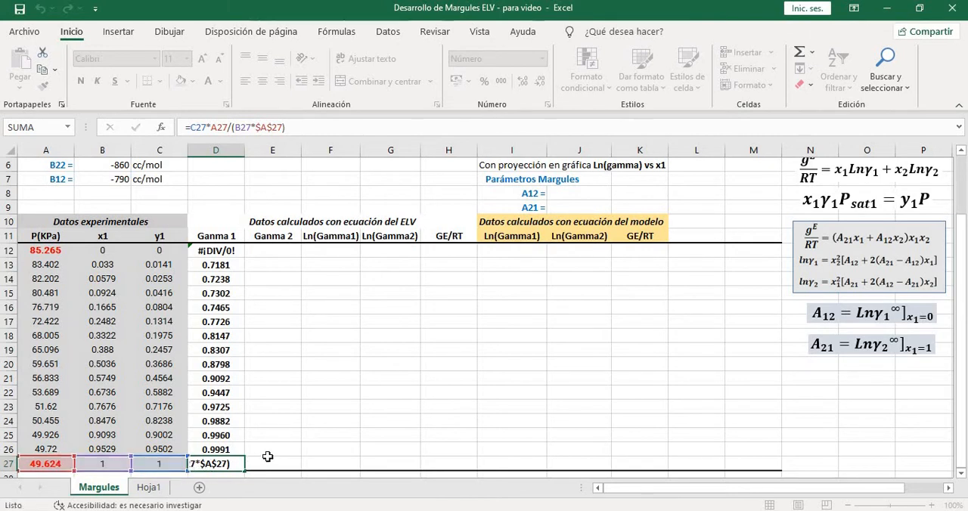
left_click(268, 457)
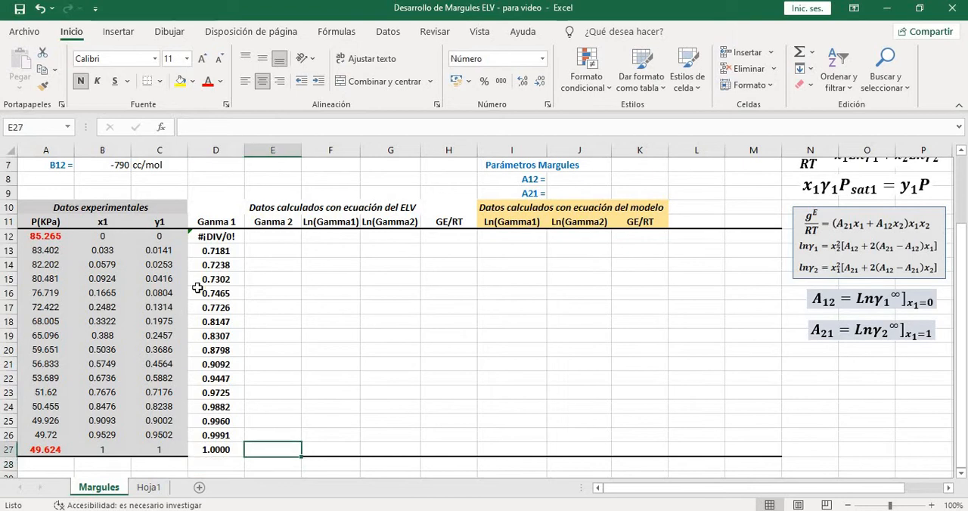
Delete the Ganma 1 formula in D12, the row where x1 is 0
left_click(227, 238)
scroll(325, 319, "up", 2)
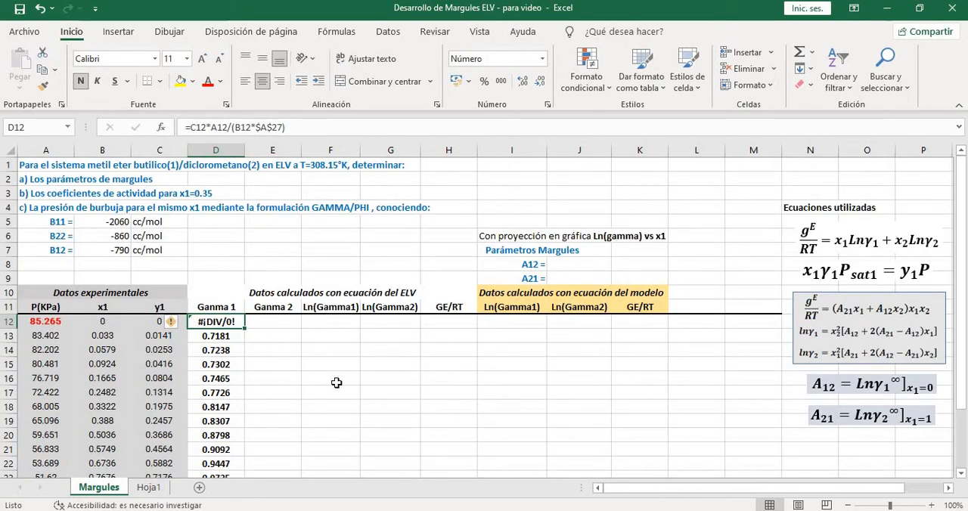
key("Delete")
key("Return")
left_click(230, 321)
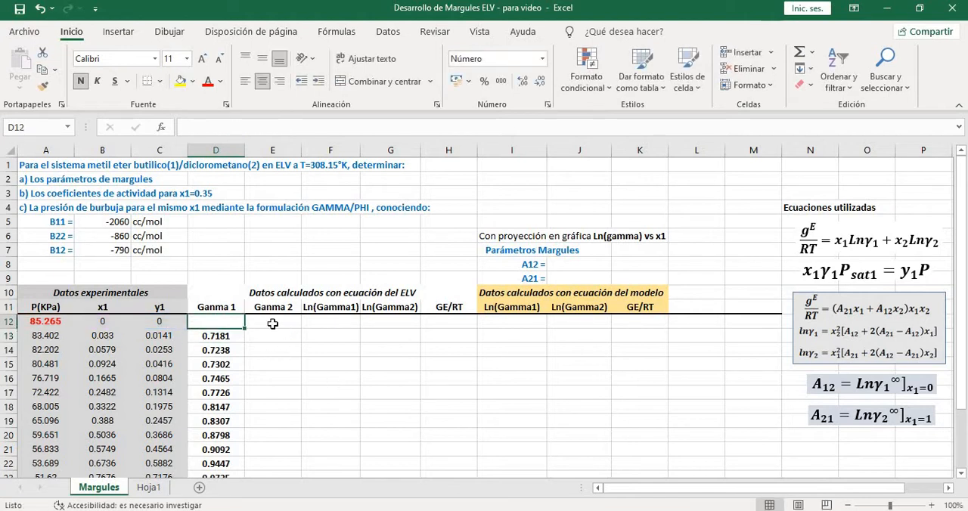
Rewrite the equilibrium equation under Ecuaciones utilizadas for component 2 as x2·γ2·Psat2 = y2·P
scroll(271, 286, "down", 1)
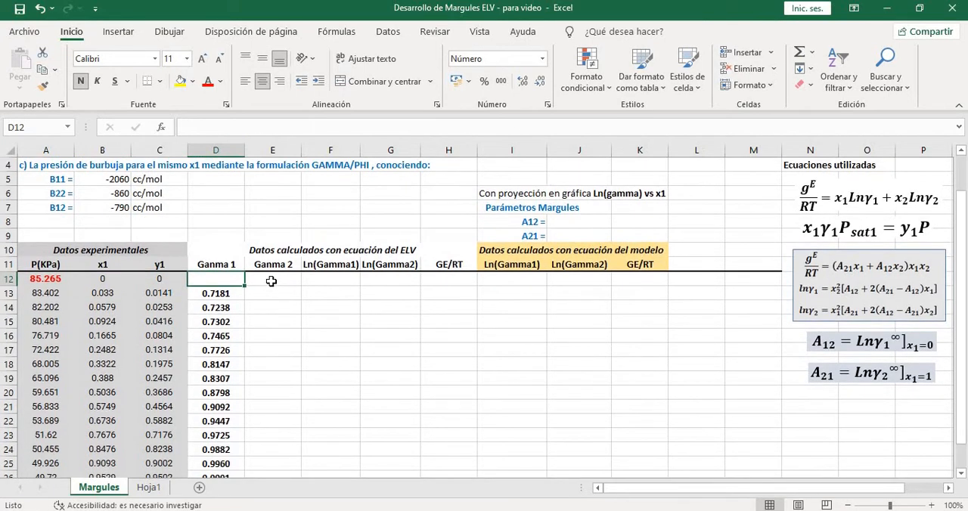
left_click(271, 280)
scroll(335, 336, "down", 1)
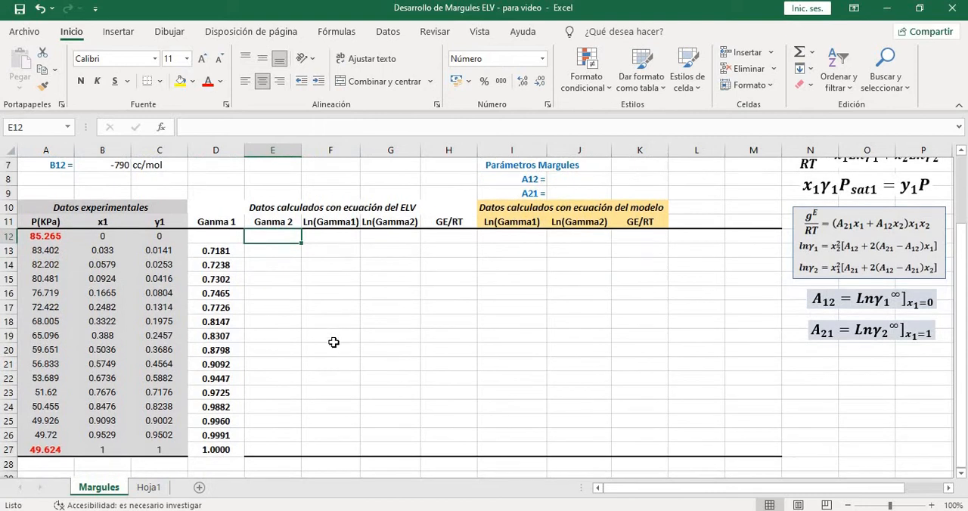
scroll(602, 330, "up", 1)
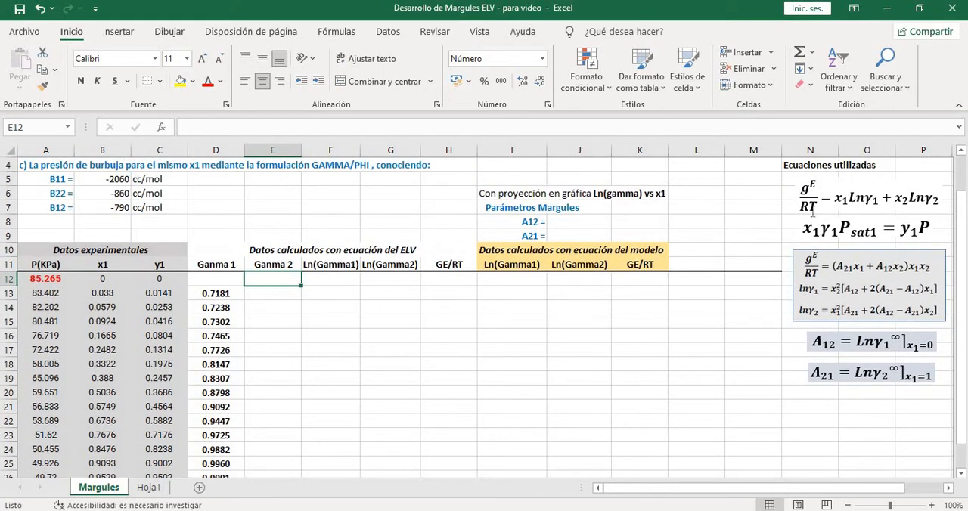
left_click(820, 231)
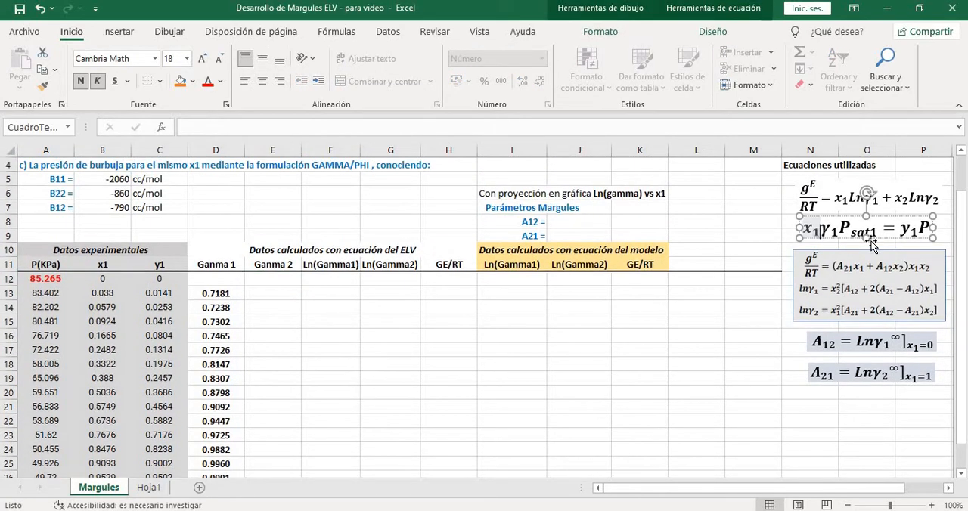
key("BackSpace")
type("2")
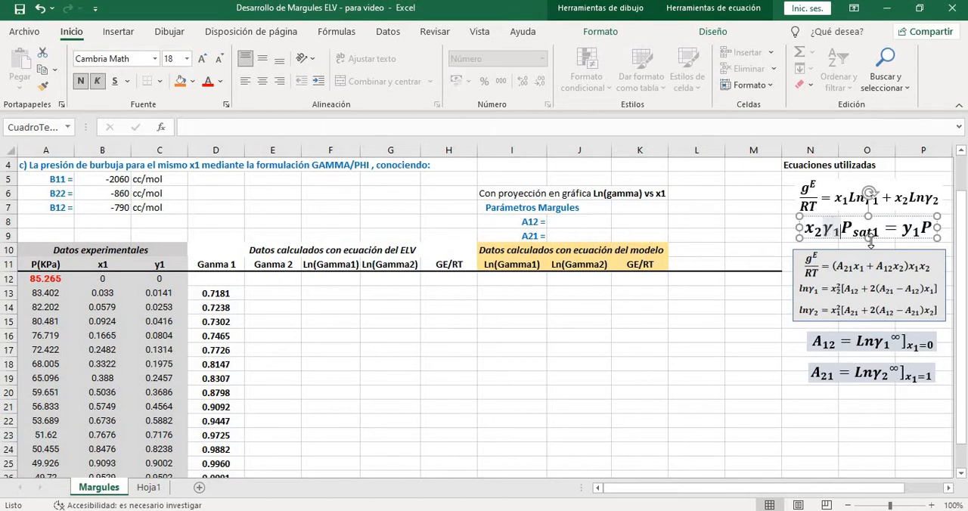
key("BackSpace")
type("2")
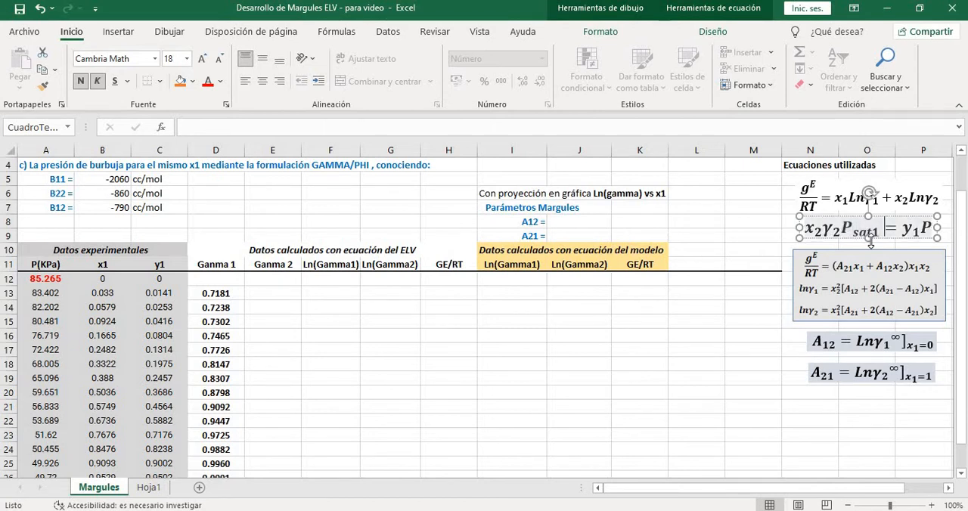
key("Left")
key("BackSpace")
type("2")
key("Right")
key("Right")
key("Right")
key("Right")
key("Right")
key("Right")
key("Right")
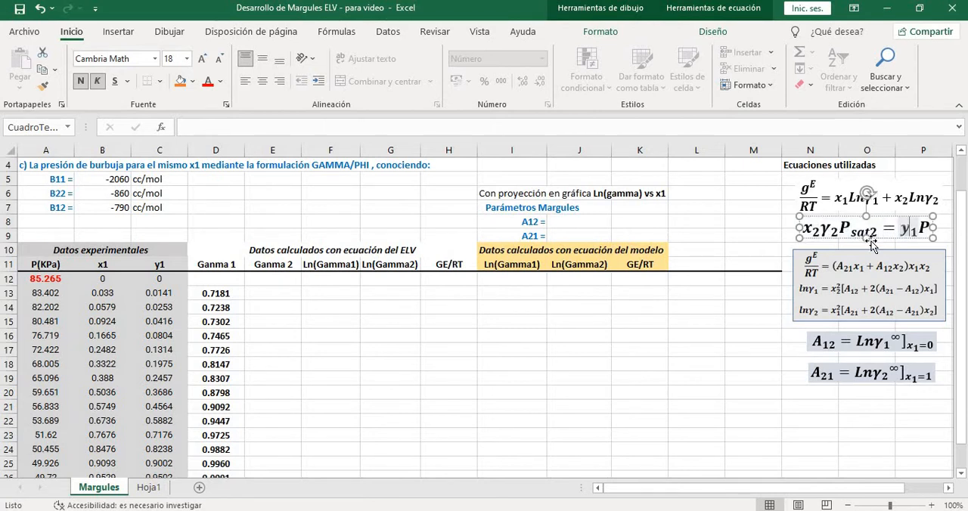
key("BackSpace")
type("2")
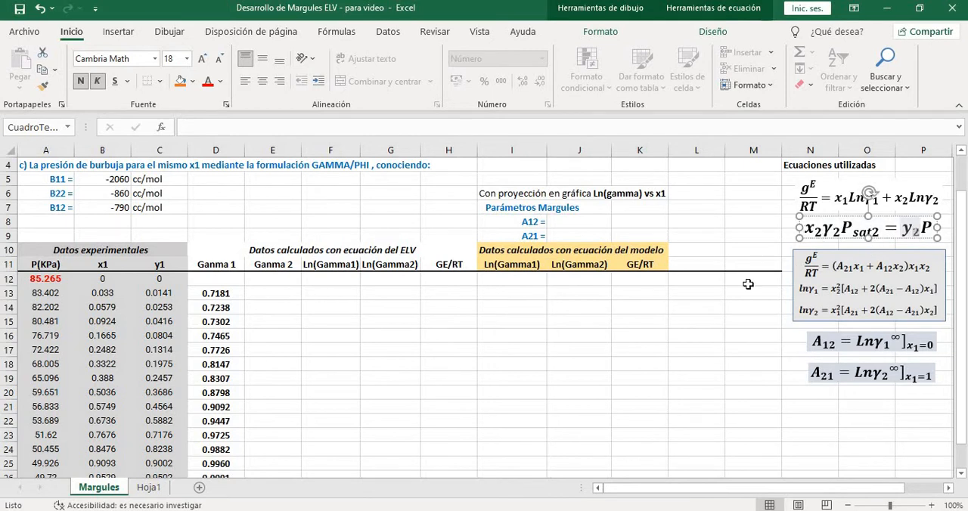
Start the Ganma 2 formula in E12 with the vapor-side numerator (1-C12)*A12
left_click(732, 295)
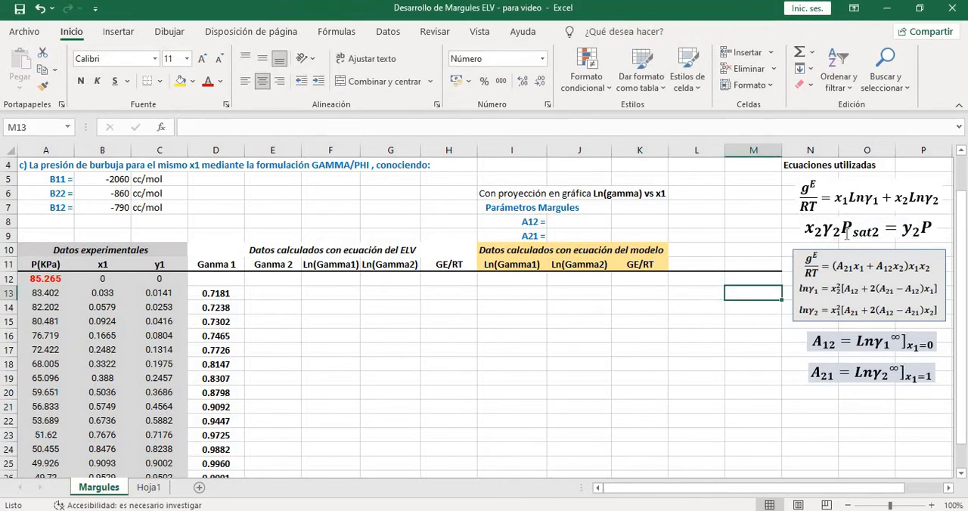
left_click(262, 280)
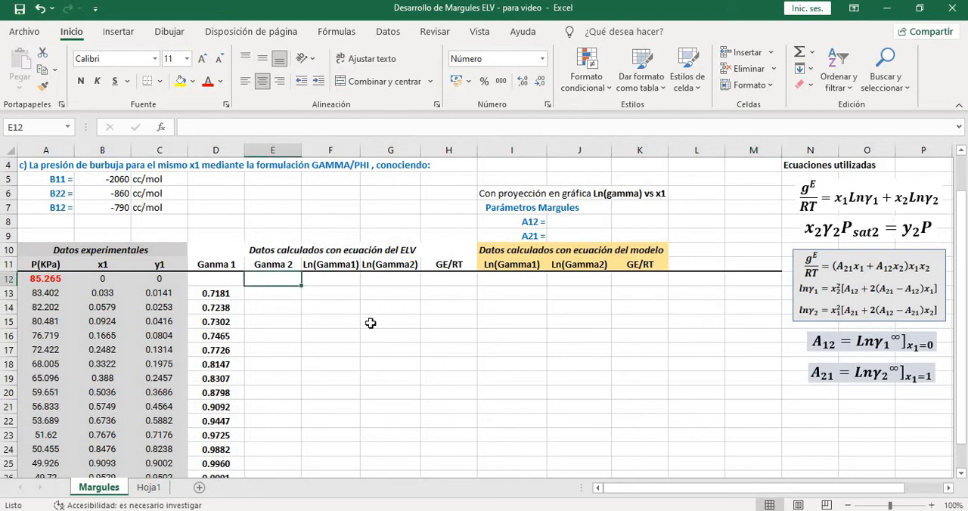
type("=")
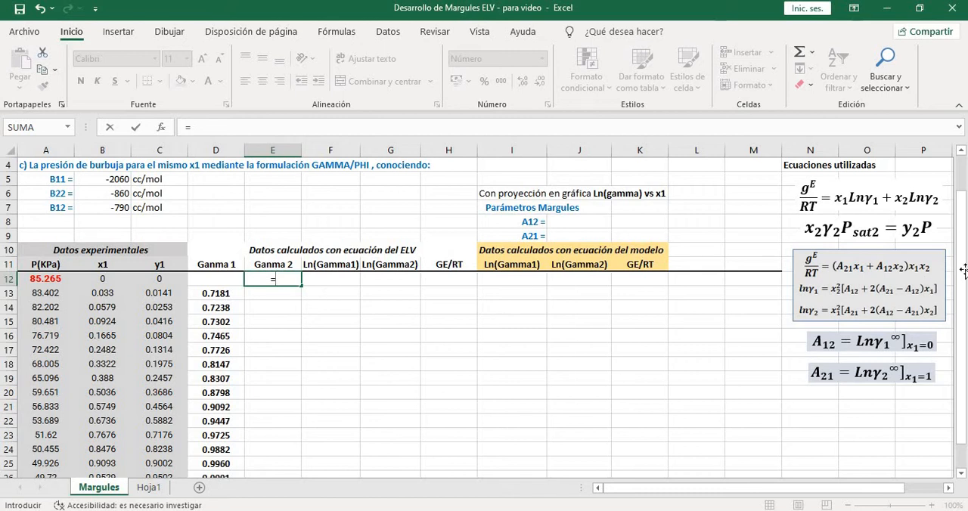
left_click_drag(964, 271, 964, 257)
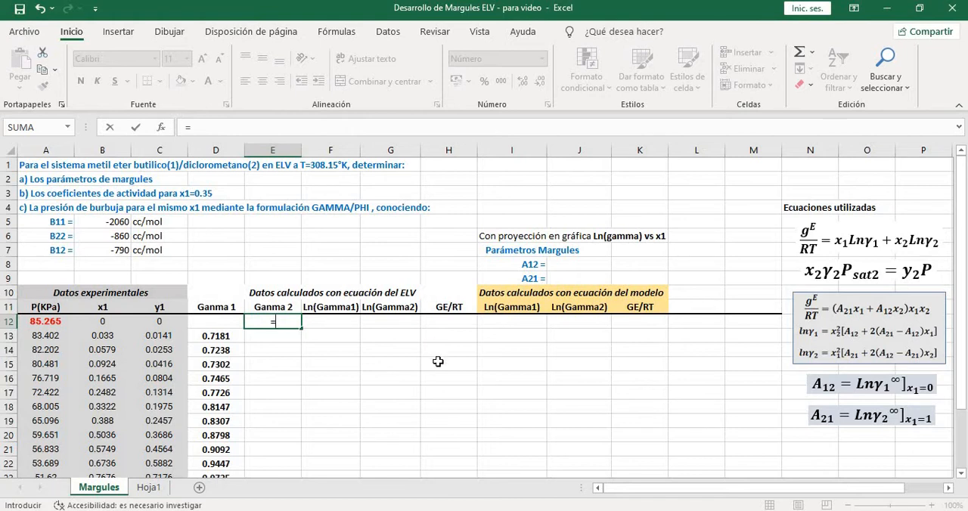
type("(1-")
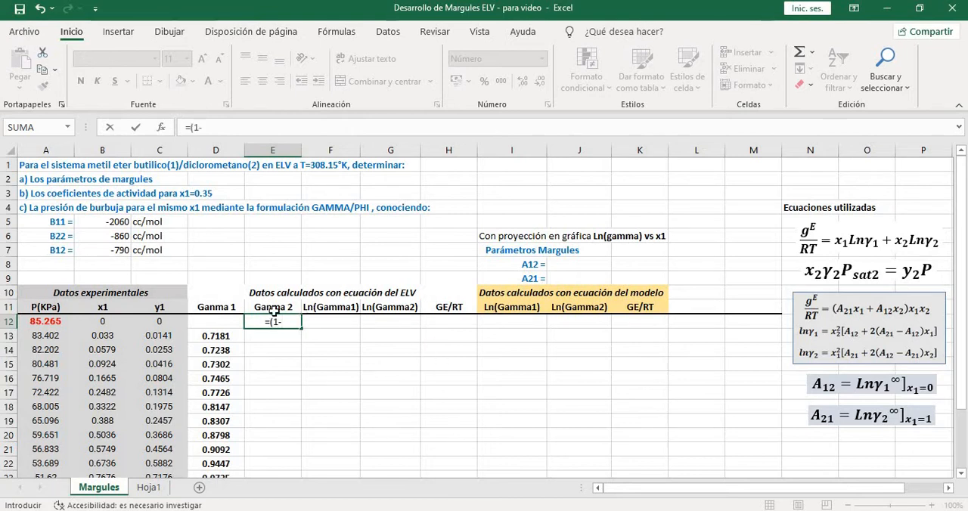
left_click(173, 322)
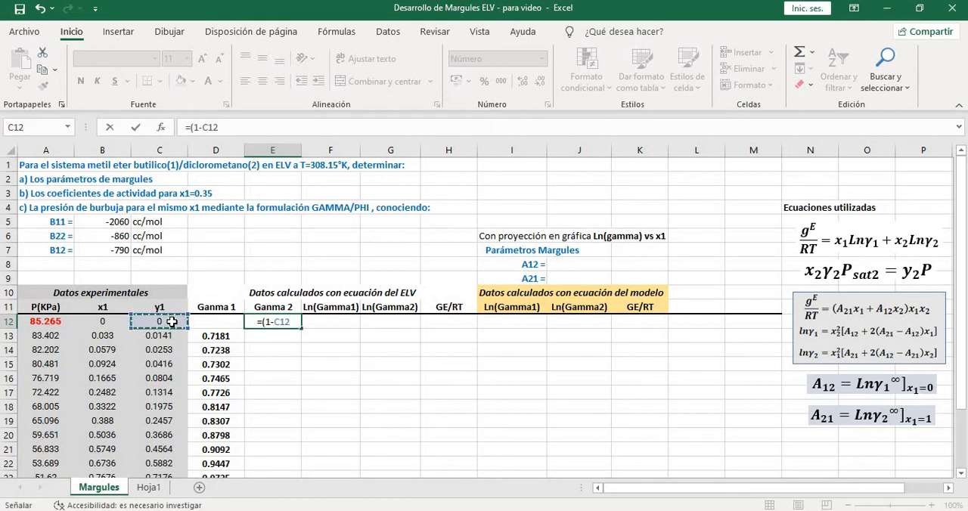
type(")*")
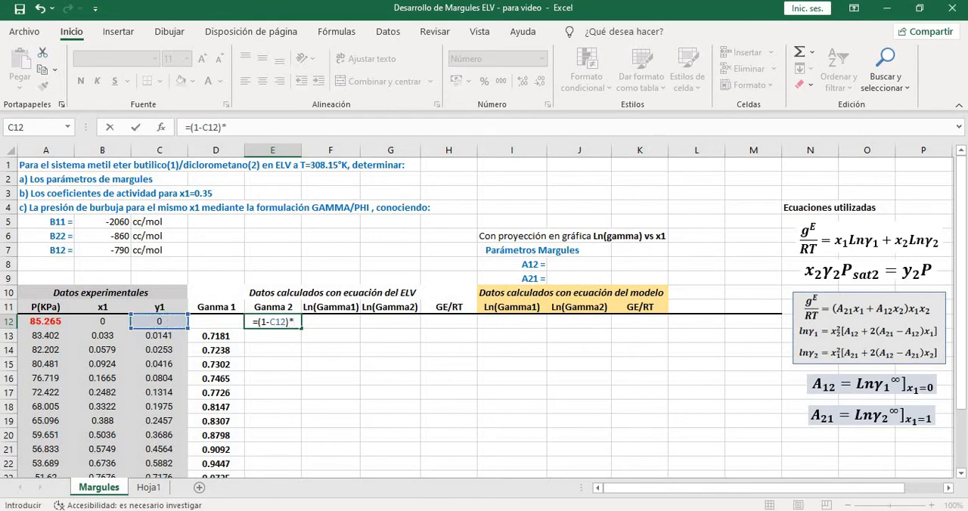
left_click(59, 321)
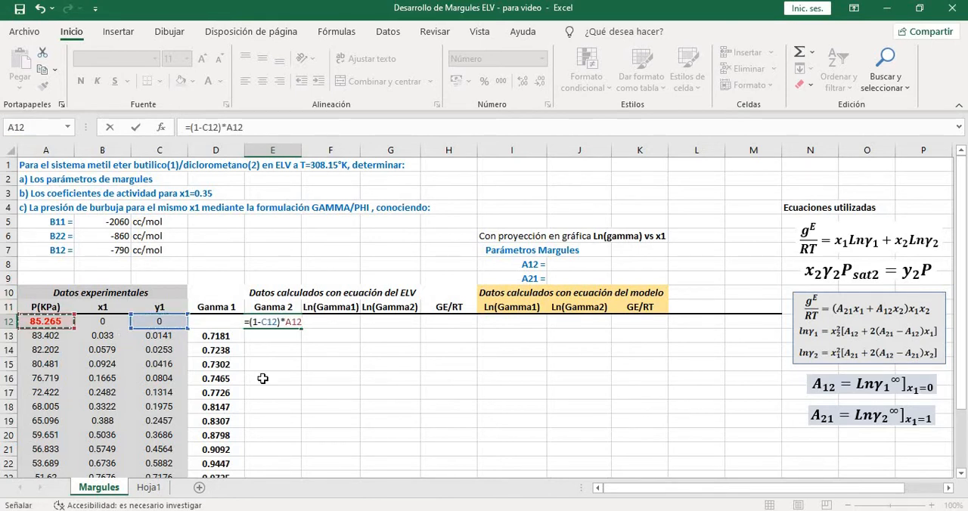
Complete the E12 formula by dividing by ((1-B12)*$A$12), with an absolute reference to the saturation pressure of component 2
type("/()")
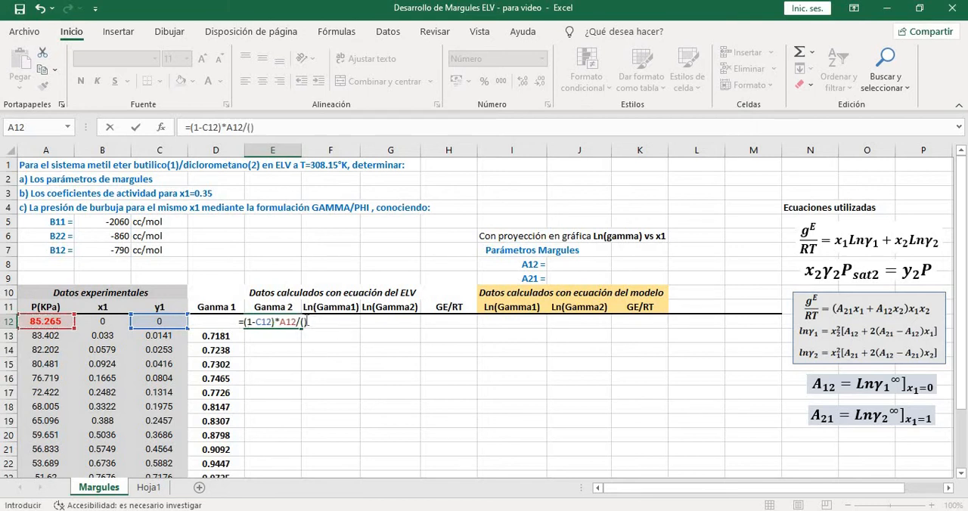
key("F2")
type("(1-")
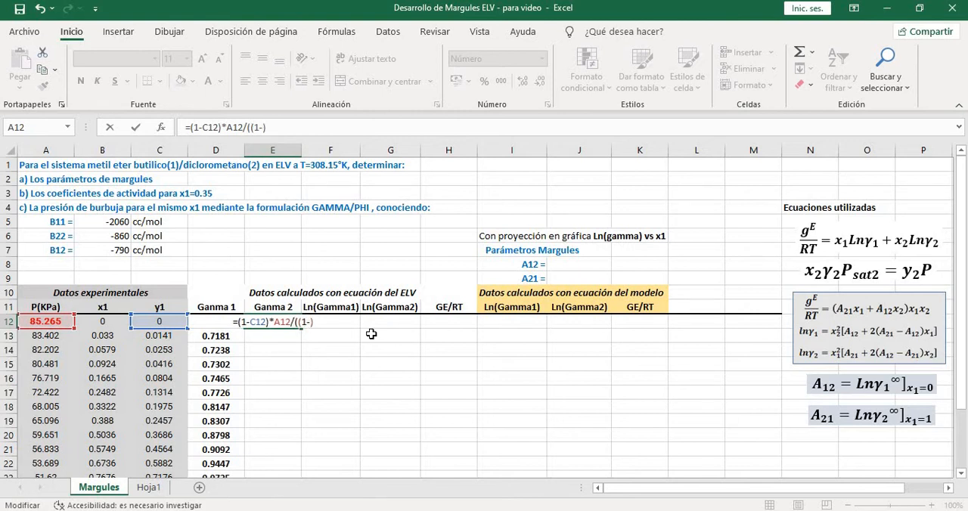
left_click(103, 321)
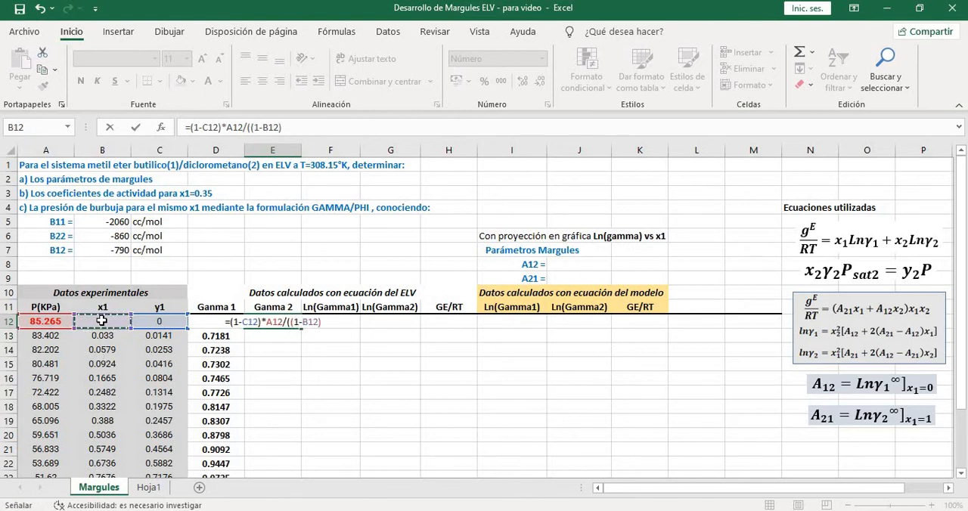
type(")*")
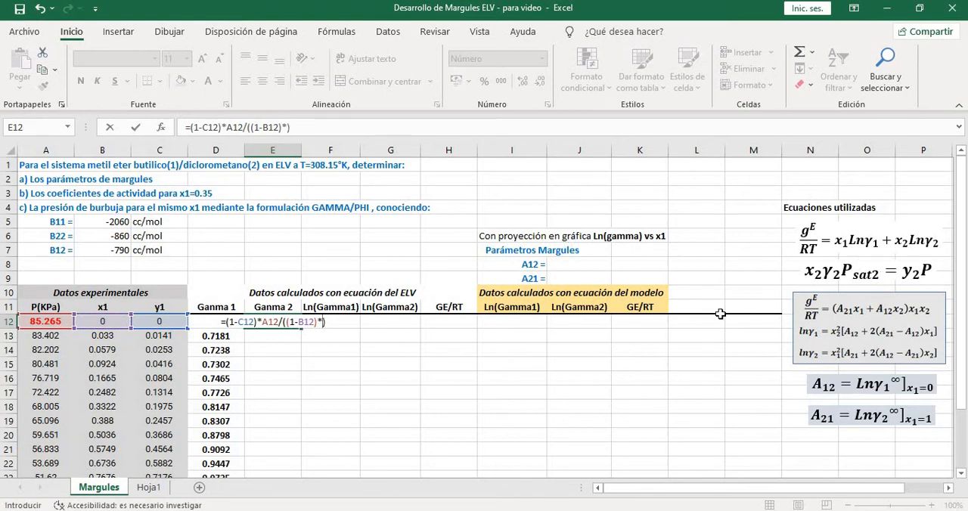
left_click(49, 321)
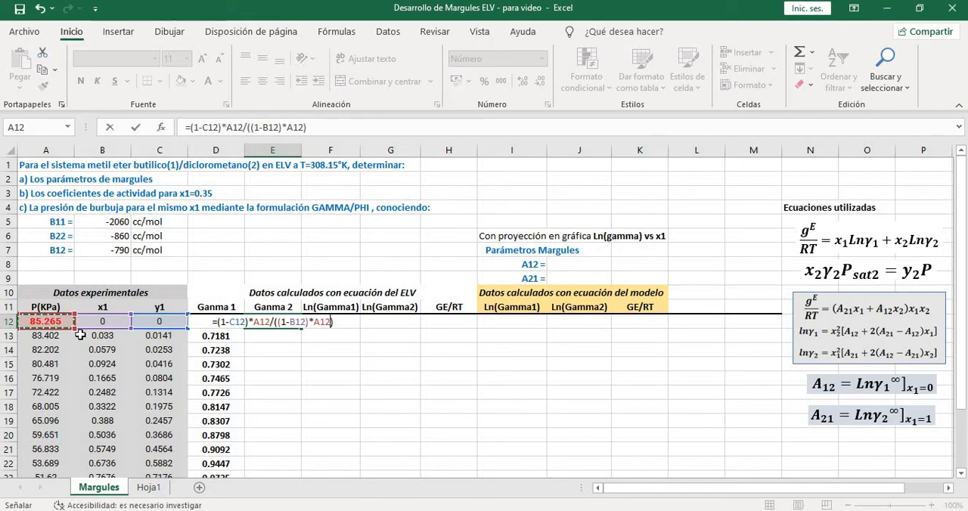
left_click(286, 126)
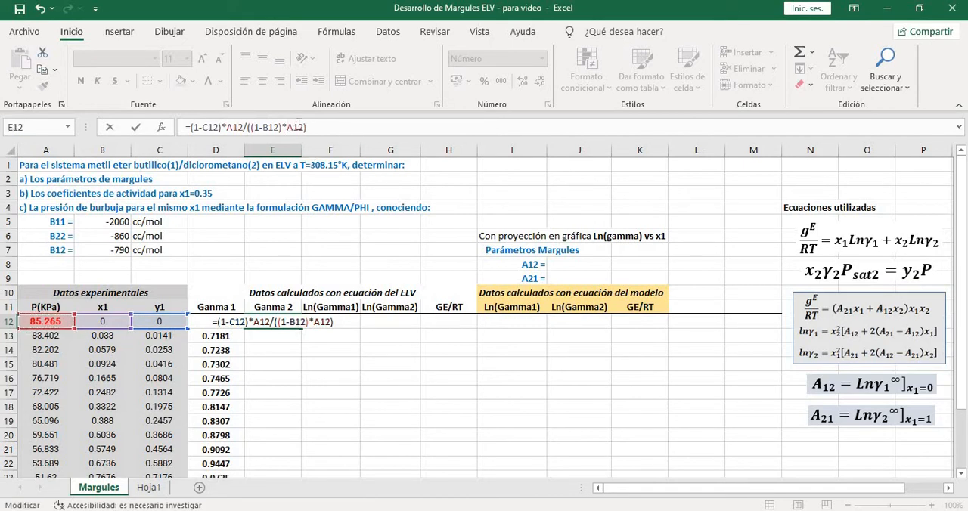
type("$A")
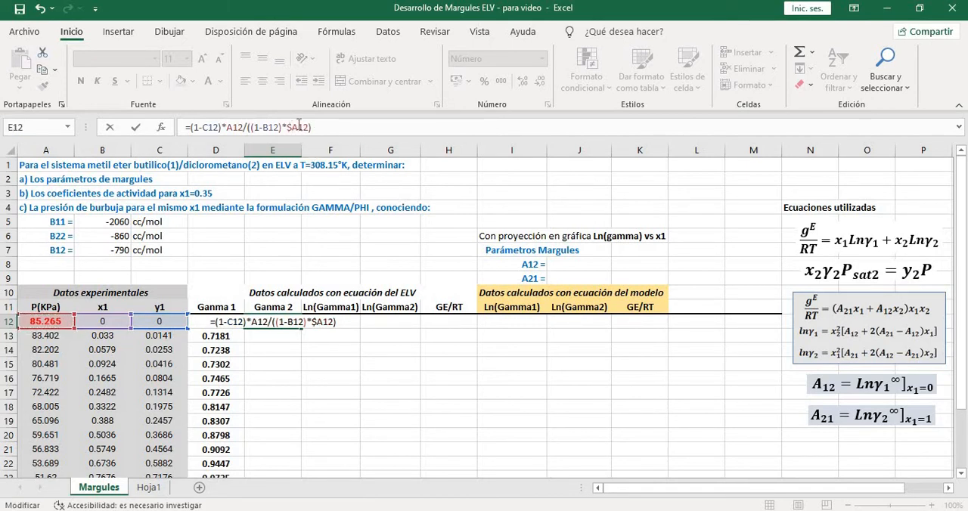
type("$")
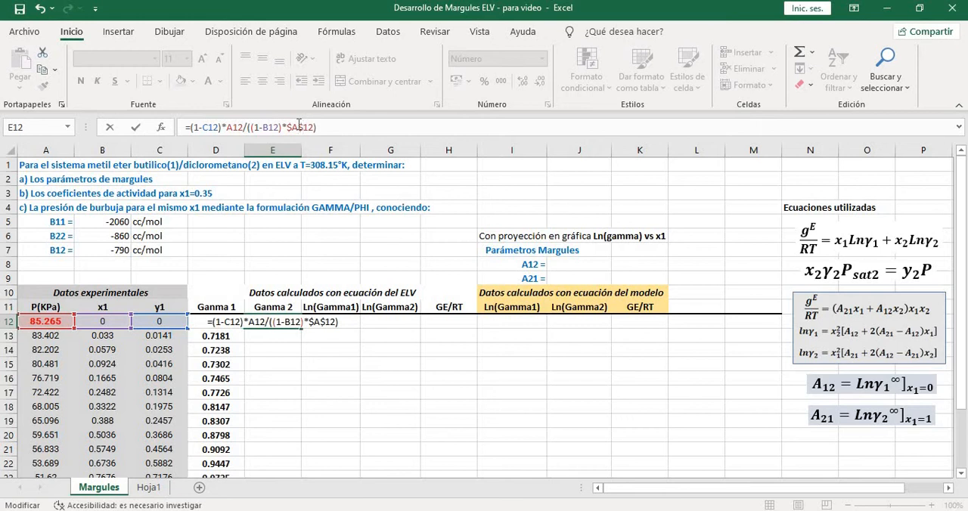
key("Return")
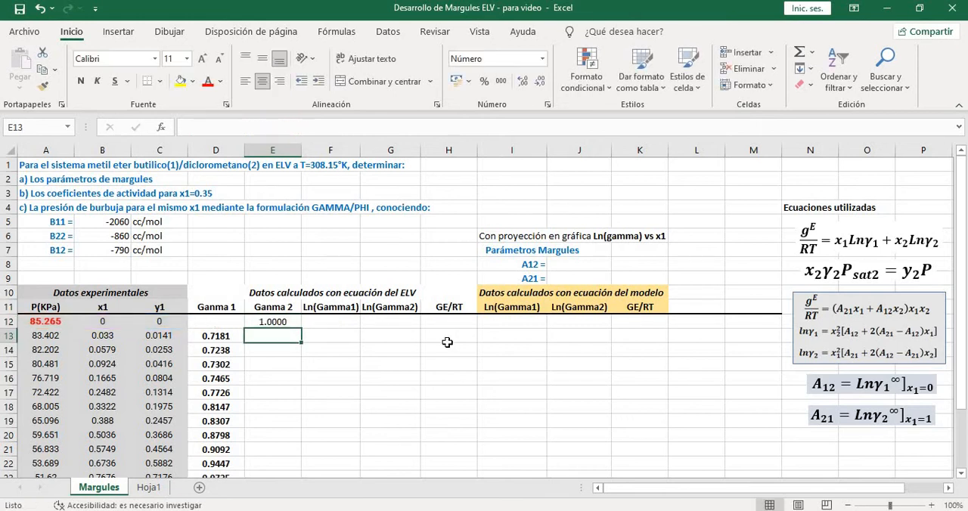
Review the Ganma 2 formula in E12 and compare the Ganma 1 result in D27 with x1 and y1 of that row
scroll(303, 340, "down", 1)
left_click(289, 281)
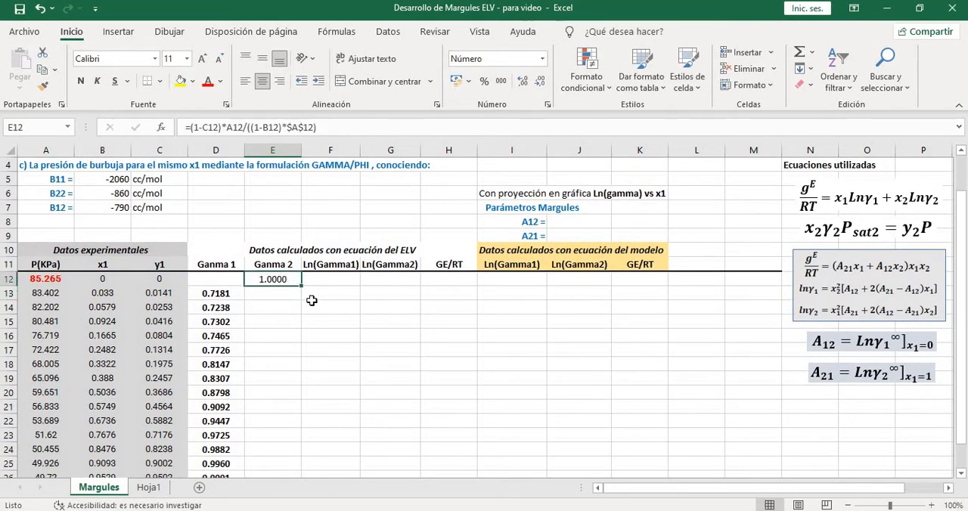
scroll(325, 314, "up", 1)
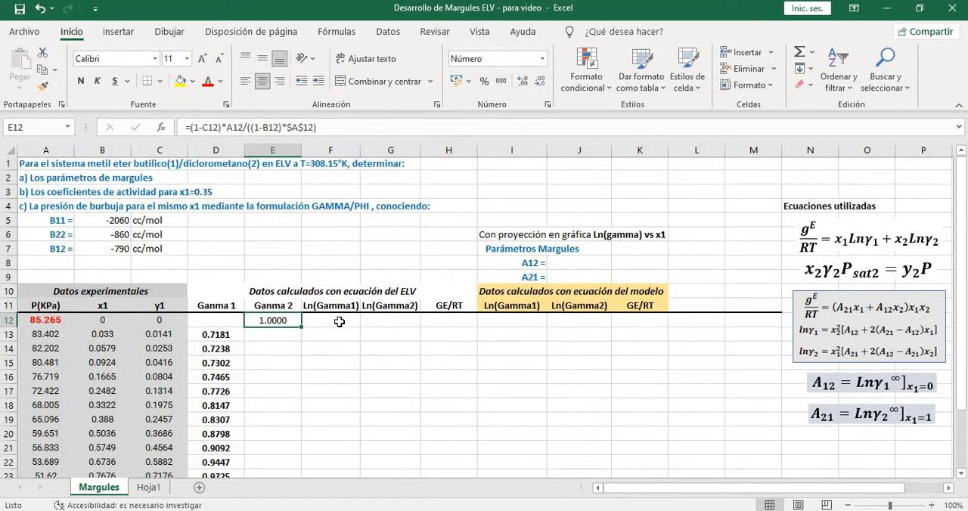
scroll(274, 303, "down", 1)
scroll(274, 302, "down", 4)
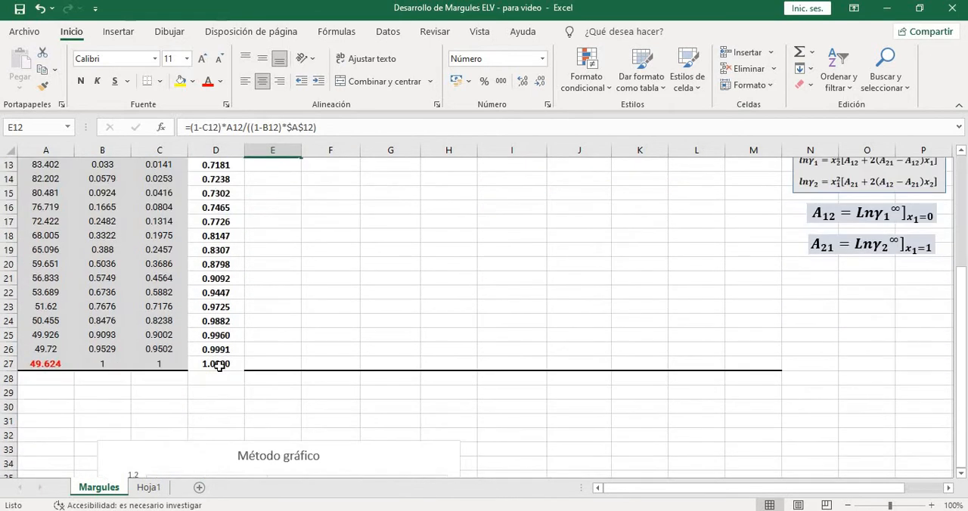
left_click(220, 368)
scroll(374, 353, "up", 1)
scroll(381, 354, "up", 1)
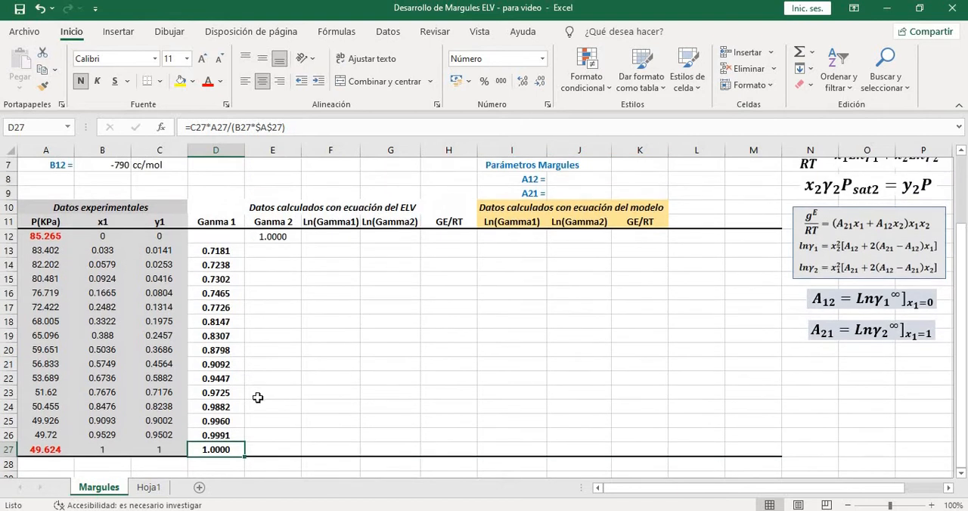
left_click(106, 450)
left_click(142, 449, "shift")
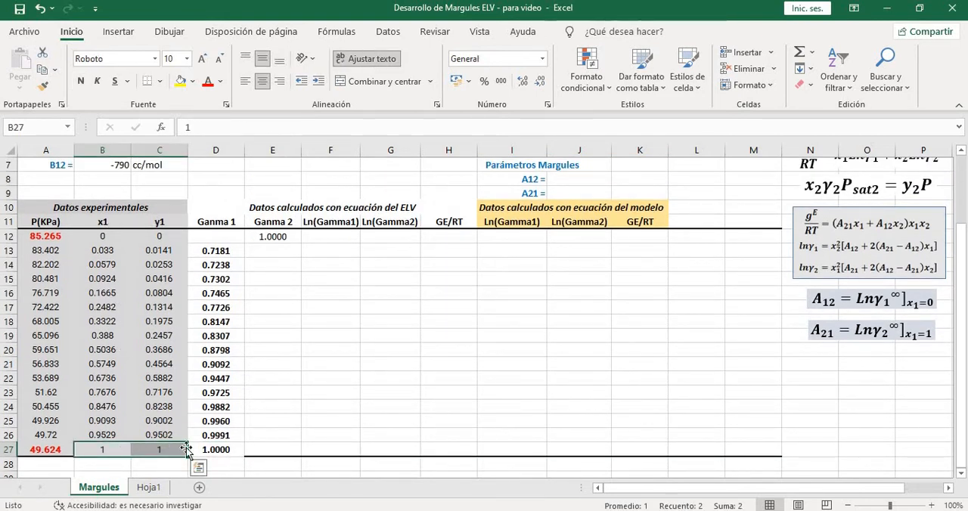
left_click(210, 450)
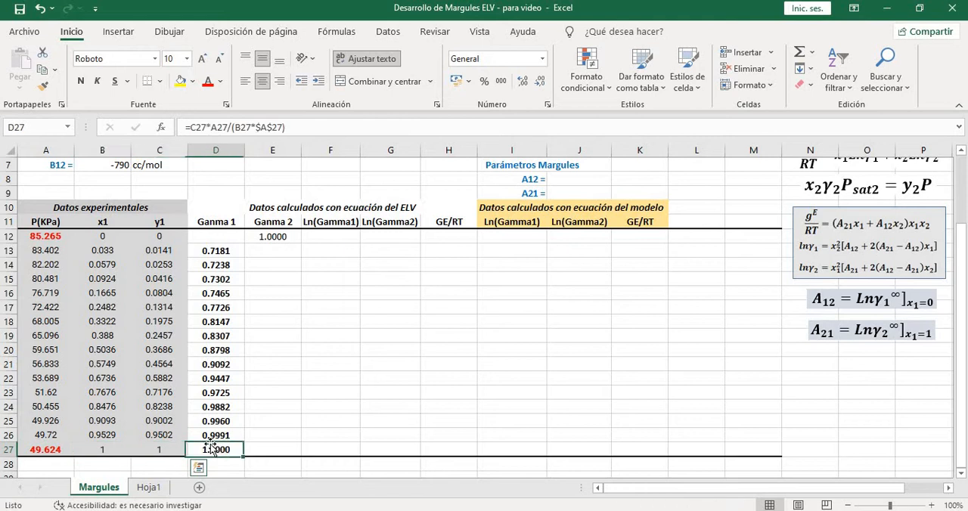
Compare the Ganma 2 result in E12 with the pressure, x1 and y1 values of row 12
left_click(269, 235)
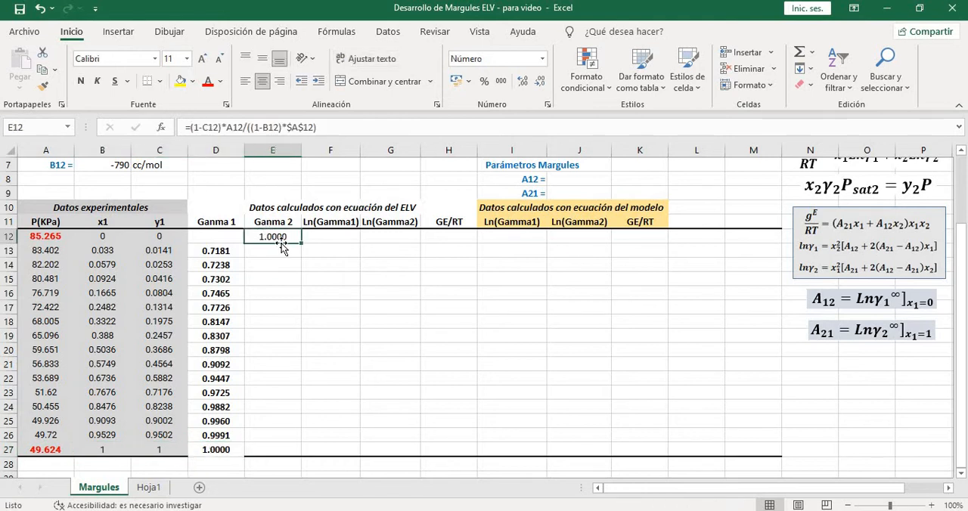
left_click(119, 236)
left_click(144, 236)
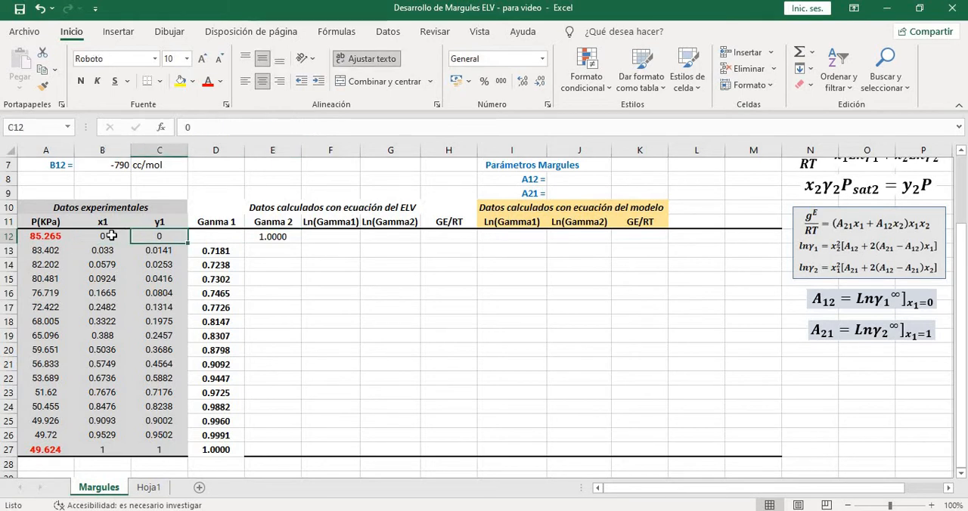
left_click(114, 236)
left_click(158, 237)
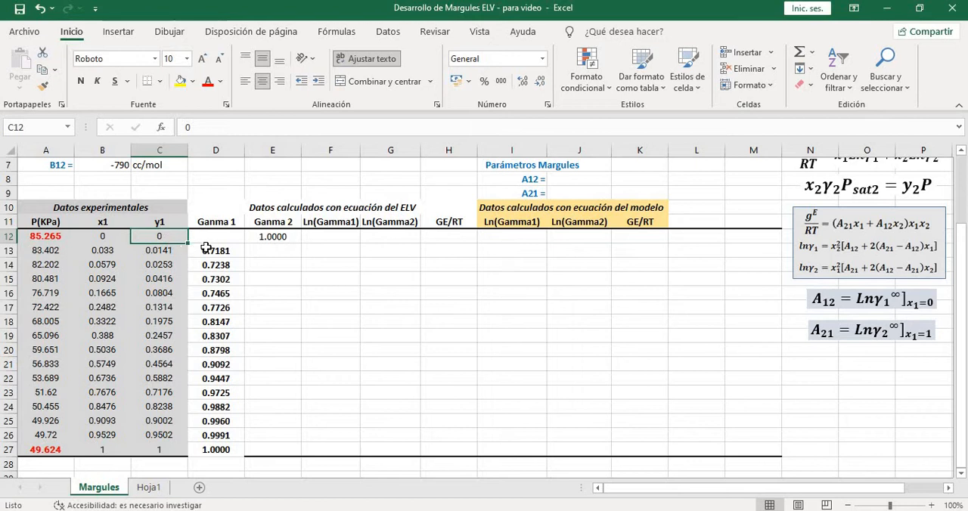
left_click(280, 239)
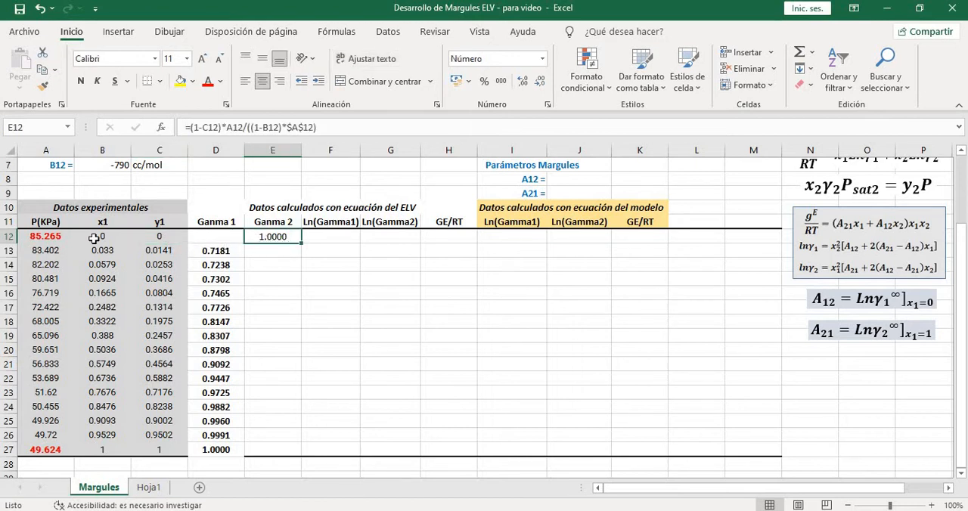
left_click(47, 236)
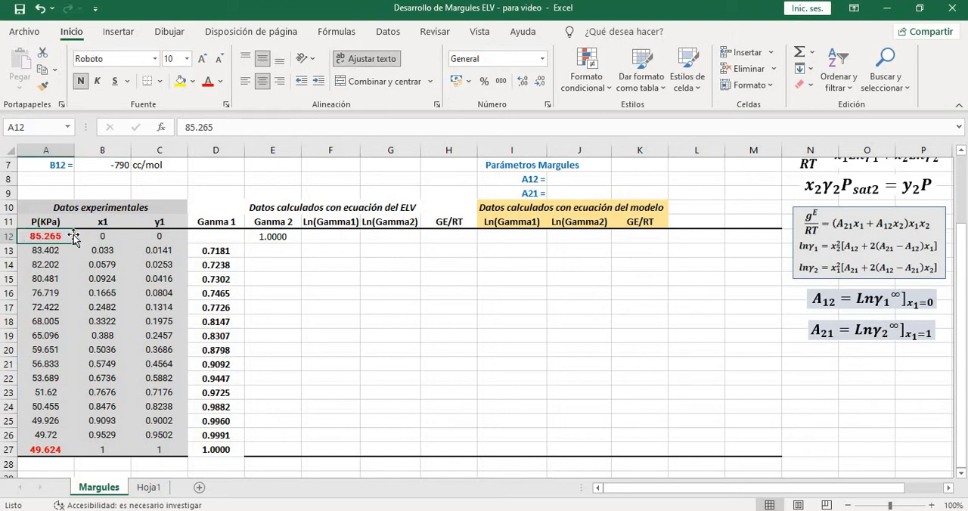
Fill the Ganma 2 formula from E12 down to E27
left_click(260, 240)
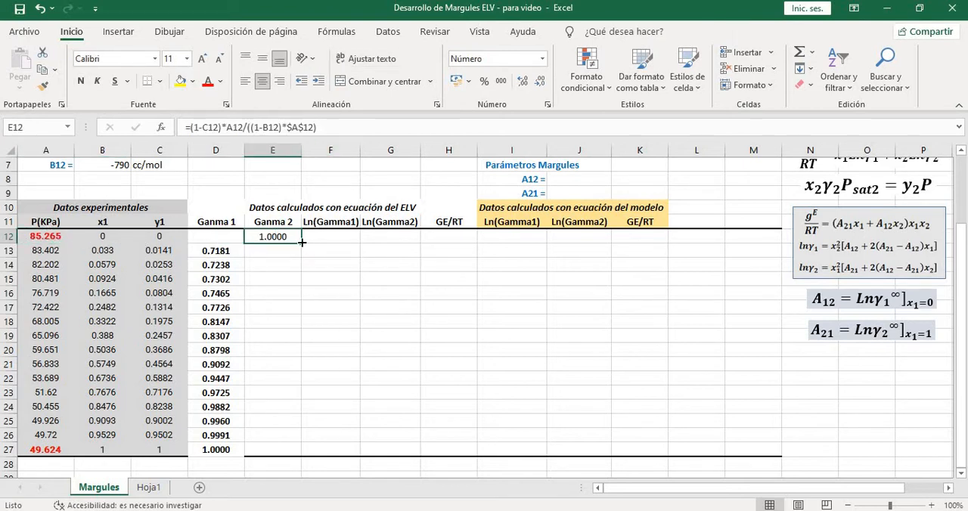
left_click_drag(301, 241, 291, 455)
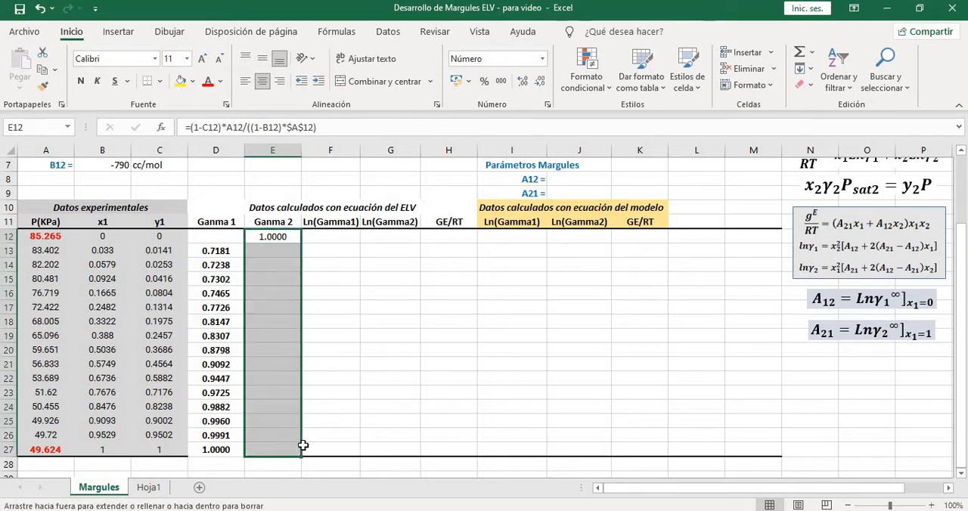
left_click(357, 440)
Check the Ganma 2 formula in E27 against the x1 and y1 values of row 27 and the blank Ganma 1 cell D12
left_click(288, 451)
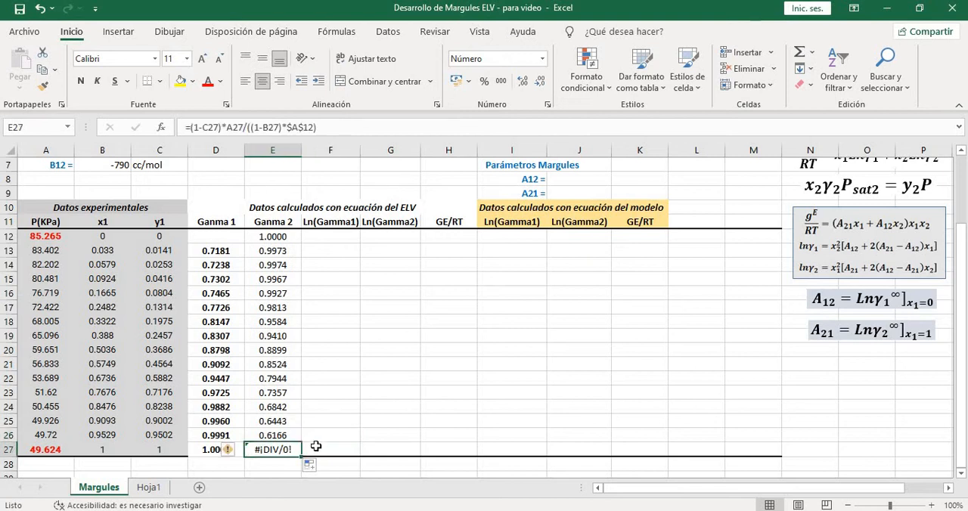
left_click(233, 238)
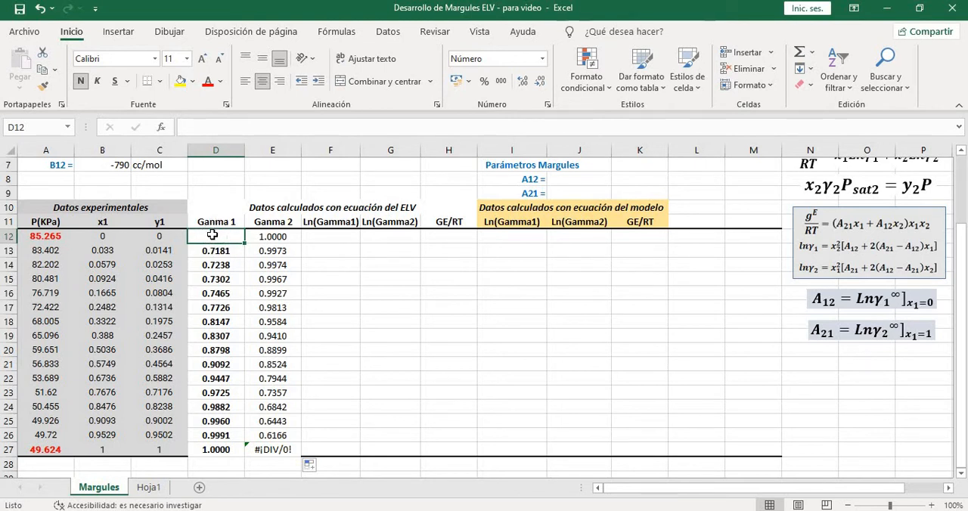
left_click(263, 449)
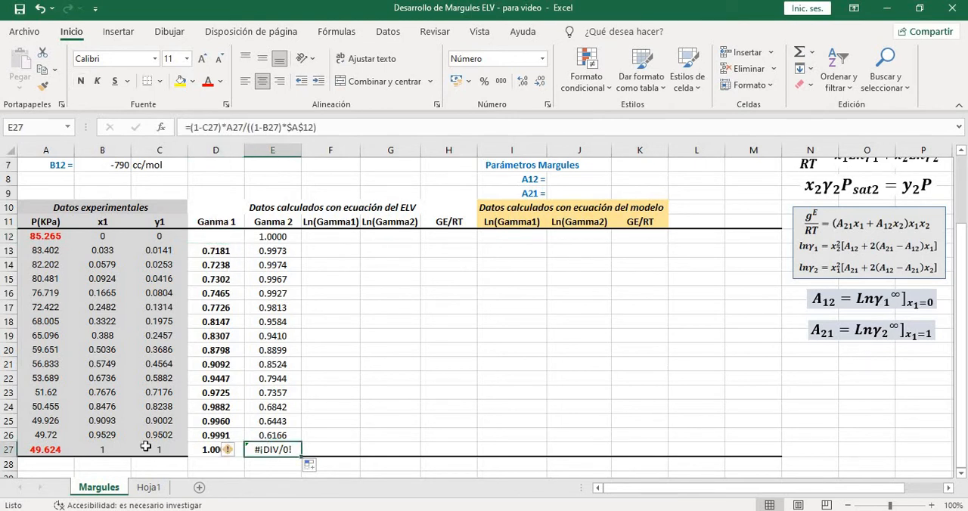
left_click(109, 448)
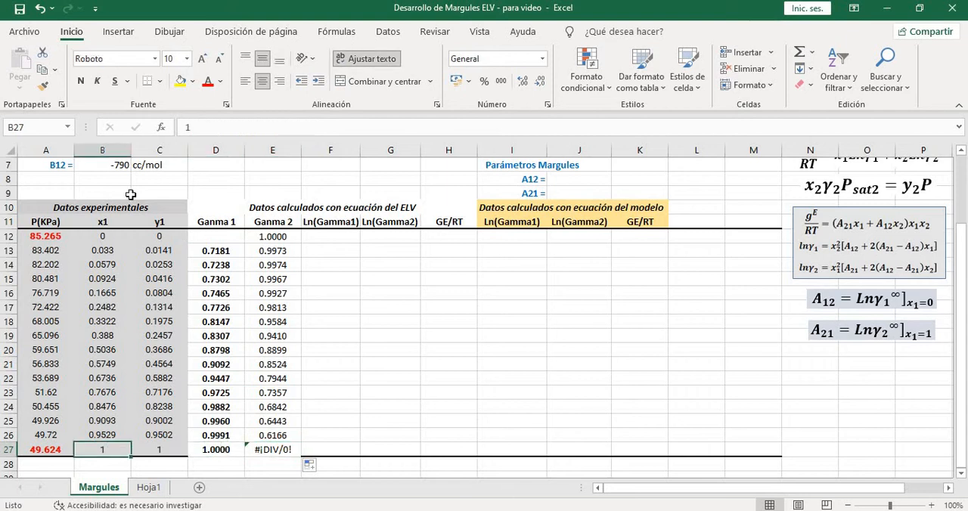
left_click(165, 451)
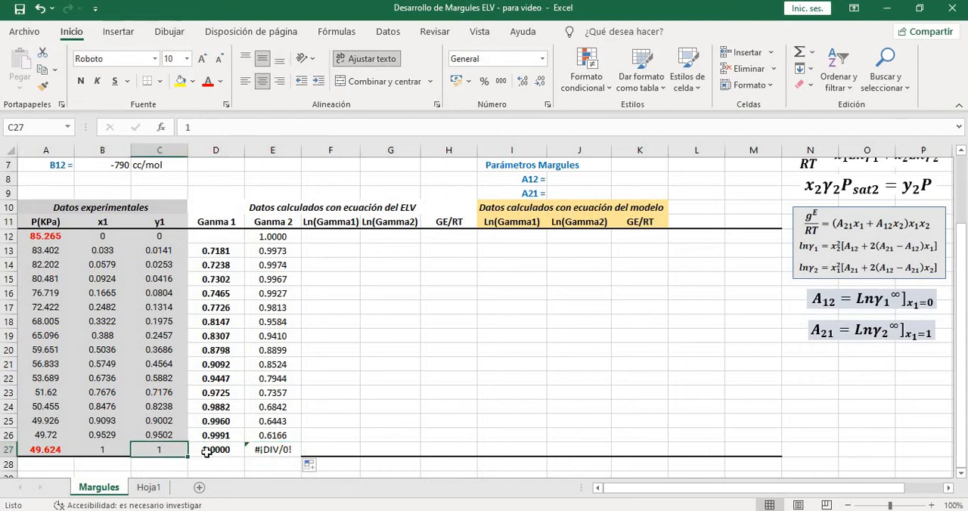
Clear the Ganma 2 formula from cell E27
left_click(278, 451)
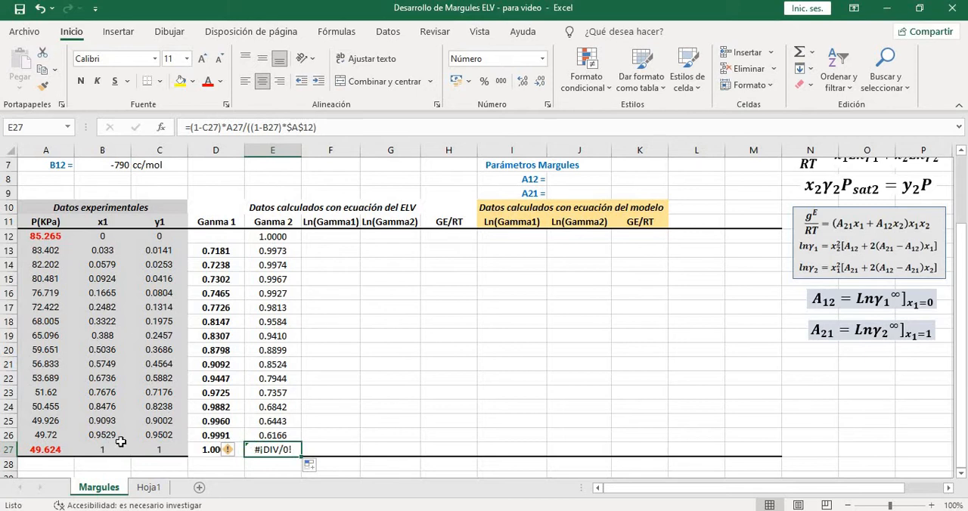
key("BackSpace")
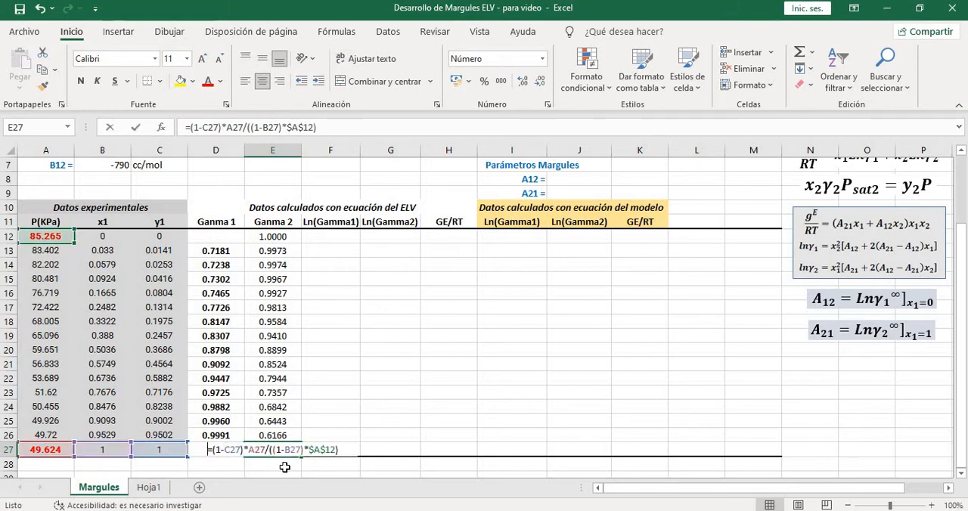
key("Return")
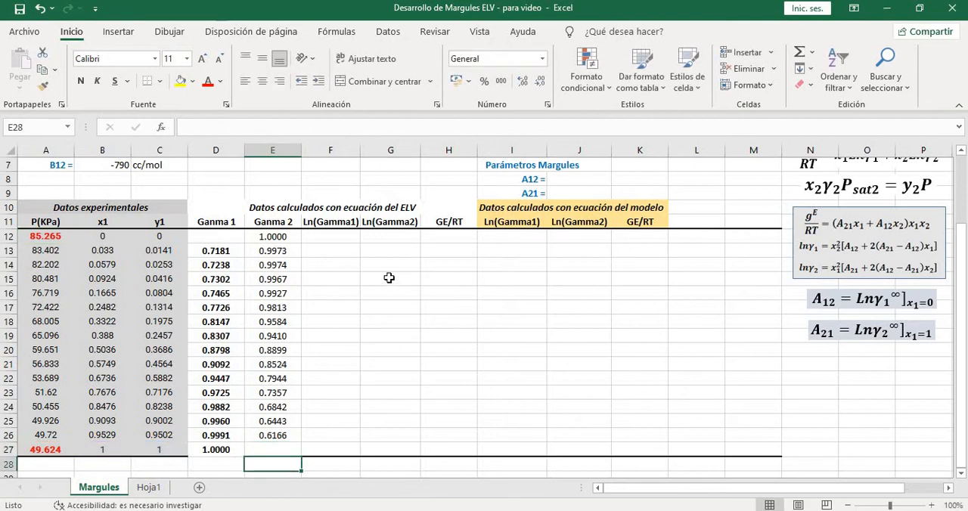
Review the Margules model equations for GE/RT, ln γ1 and ln γ2 in the equations list
left_click(327, 235)
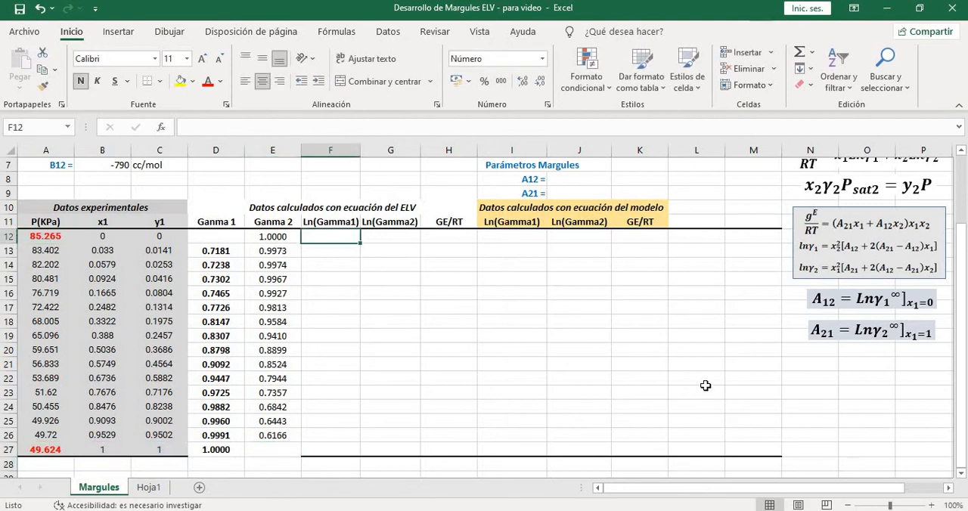
scroll(473, 378, "up", 1)
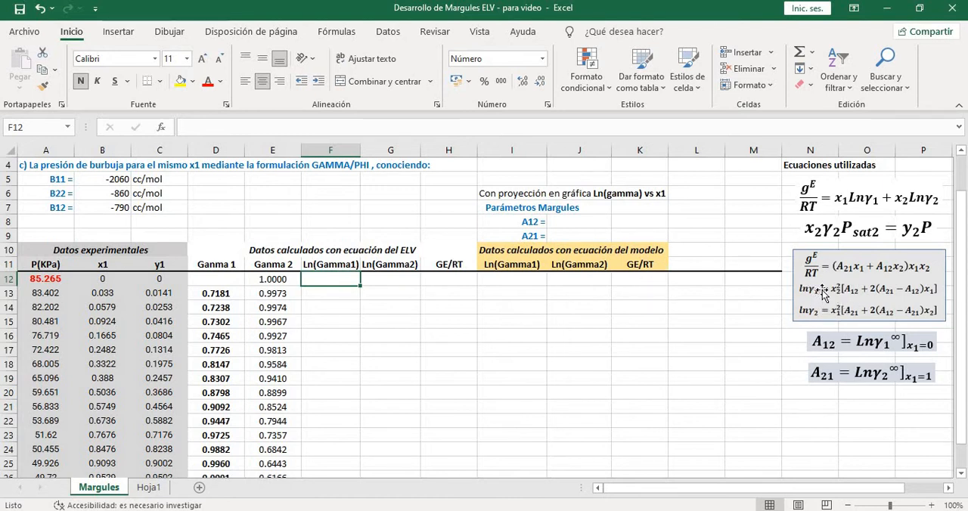
left_click(883, 305)
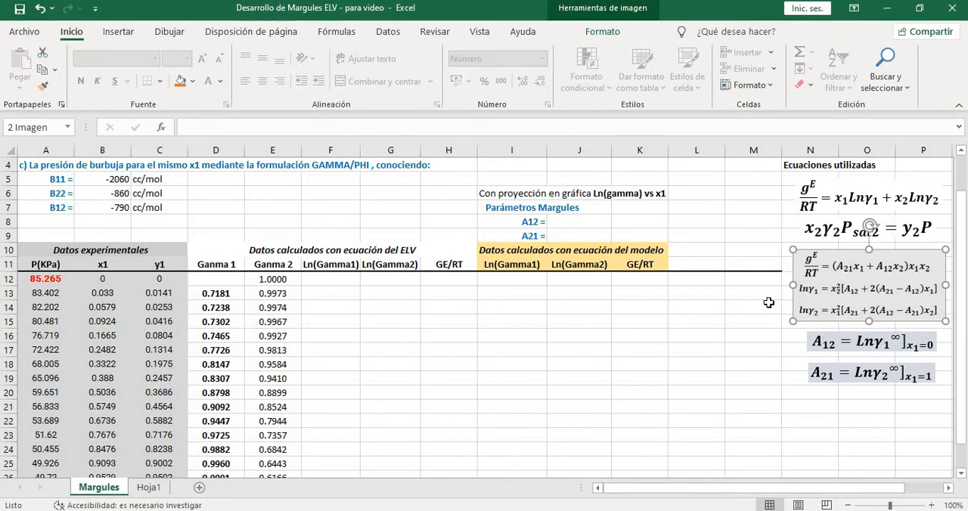
left_click(795, 335)
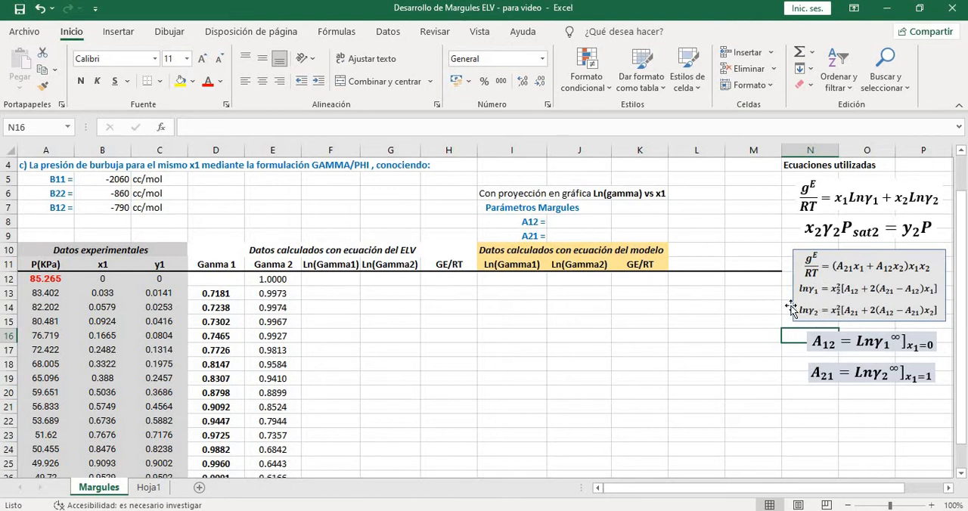
Enter the formula =LN(D13) in F13 to calculate Ln(Gamma1) from Ganma 1
left_click(331, 282)
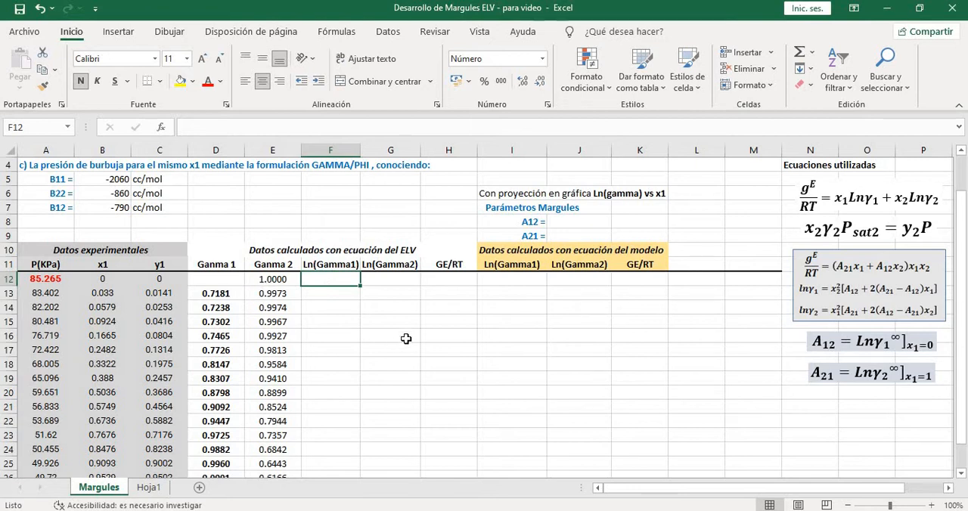
left_click(327, 291)
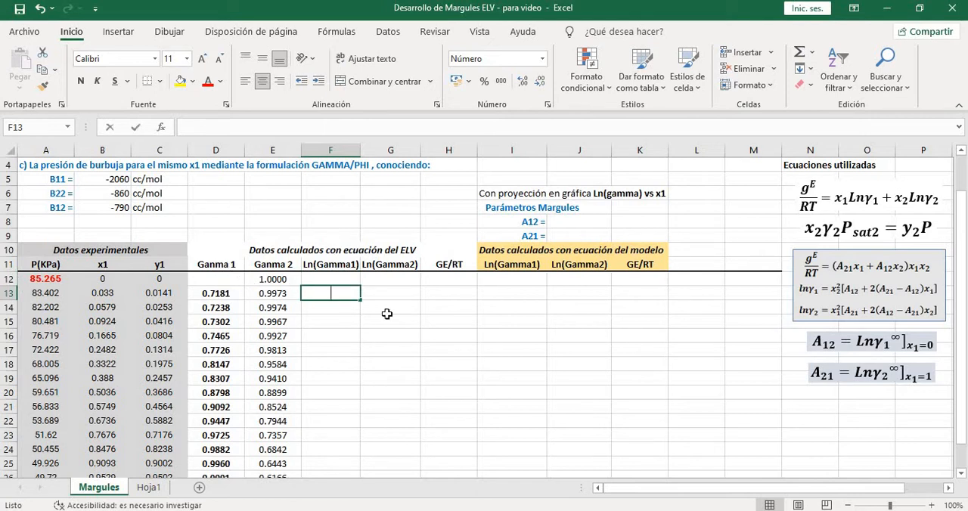
type("=LN(")
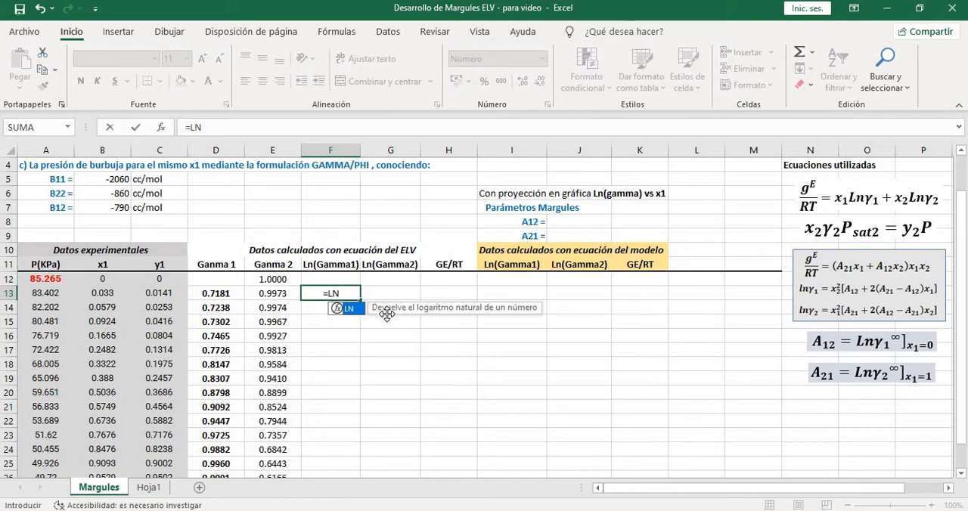
left_click(220, 294)
type(")")
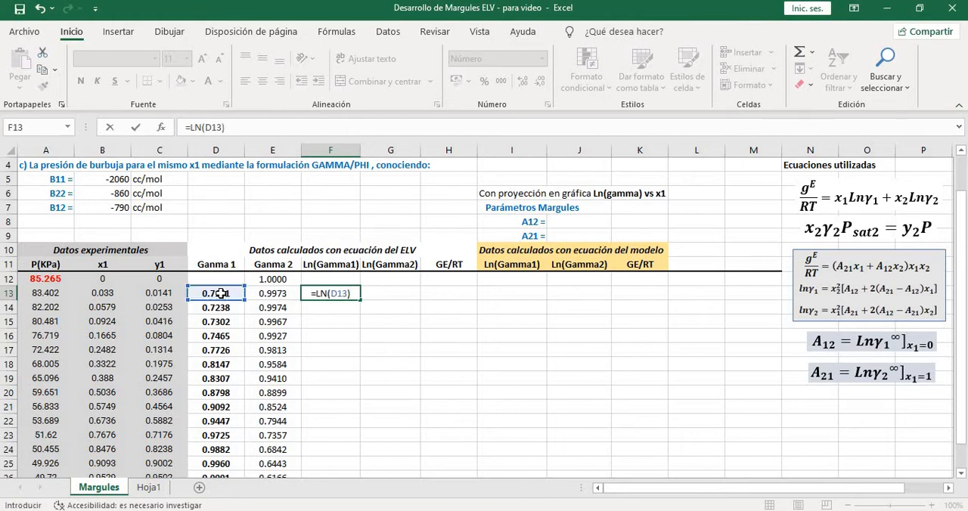
key("Return")
Fill the Ln(Gamma1) formula from F13 down to F27
scroll(353, 262, "down", 1)
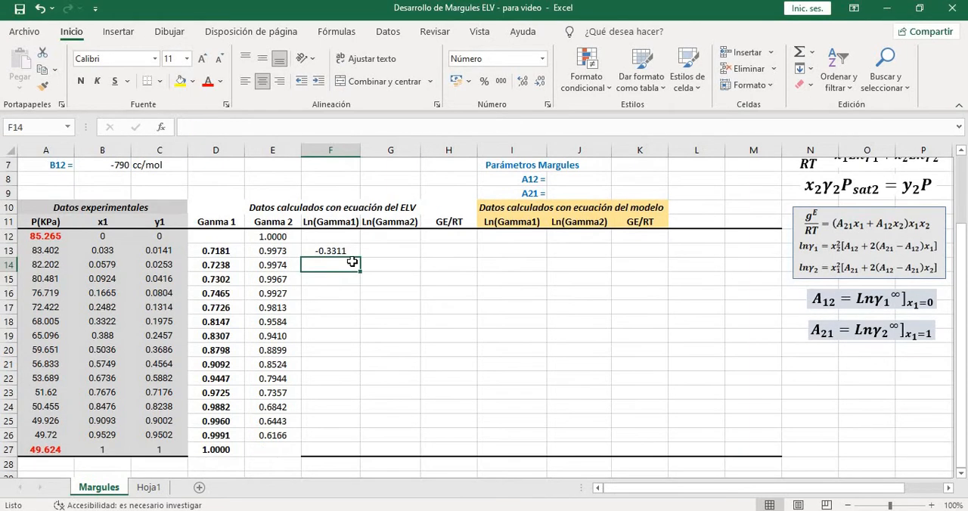
left_click(357, 254)
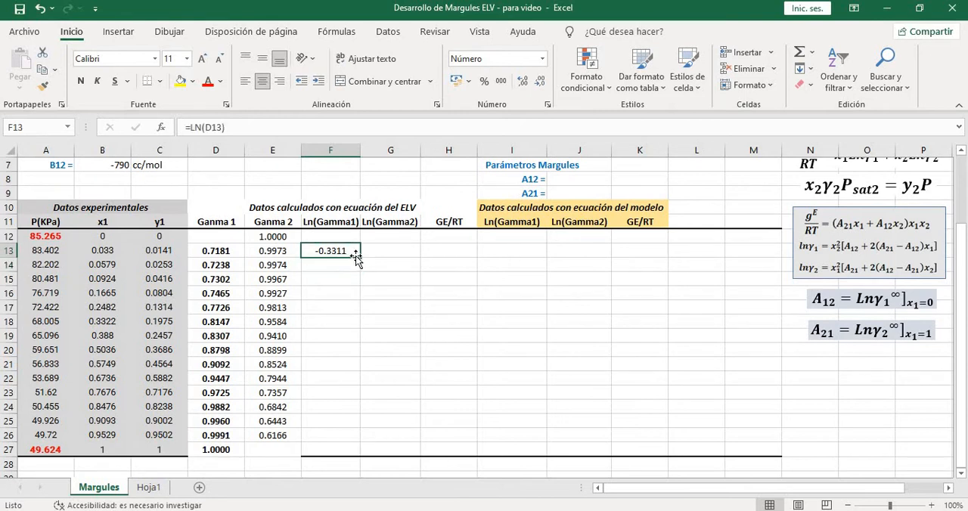
left_click_drag(359, 258, 351, 451)
Enter the formula =LN(E12) in G12 to calculate Ln(Gamma2) from Ganma 2
left_click(386, 237)
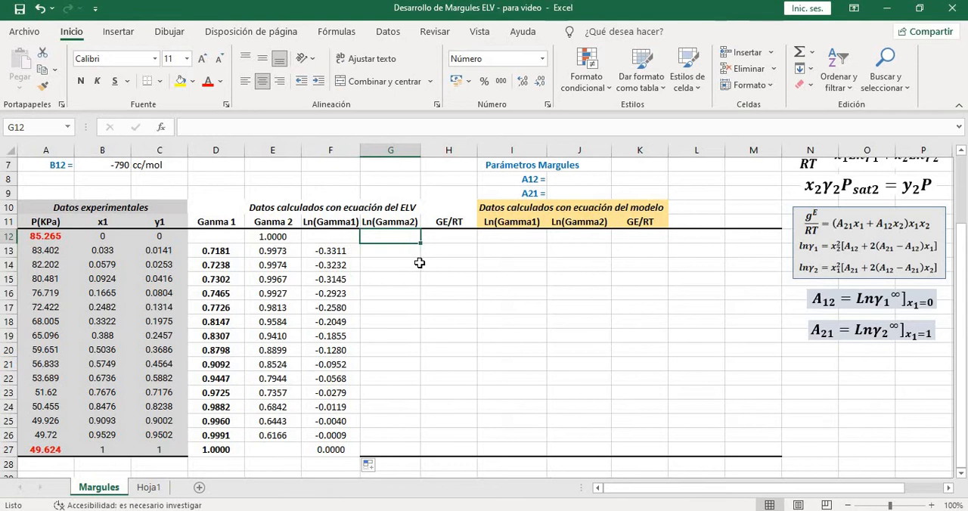
type("=")
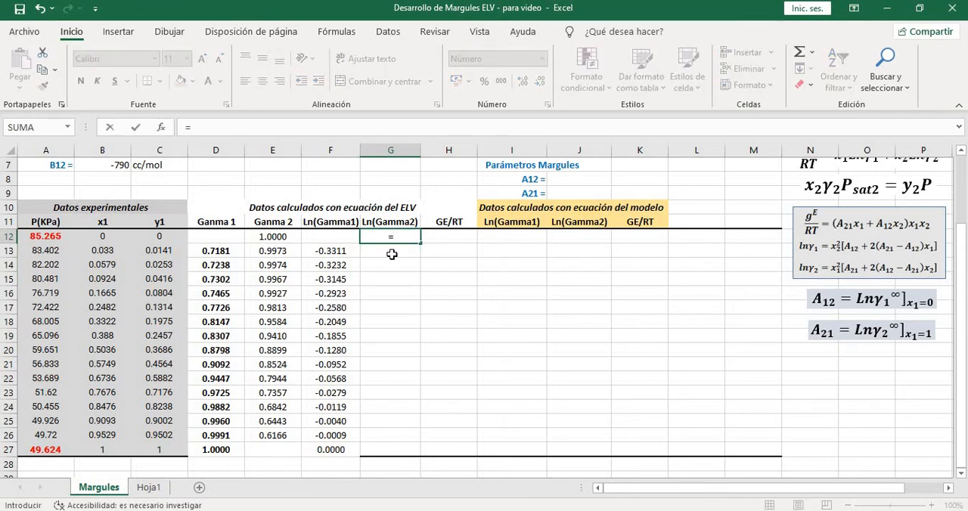
left_click(291, 239)
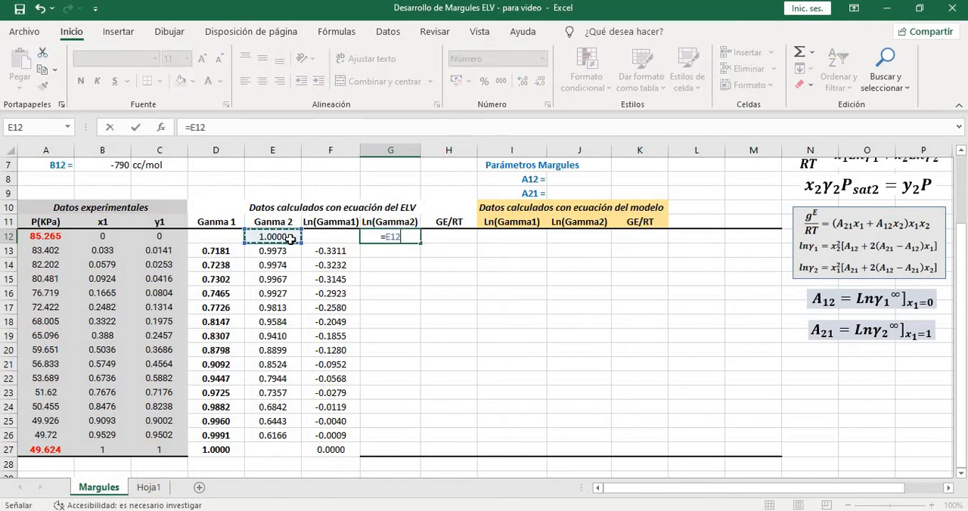
key("BackSpace")
key("BackSpace")
key("BackSpace")
type("L")
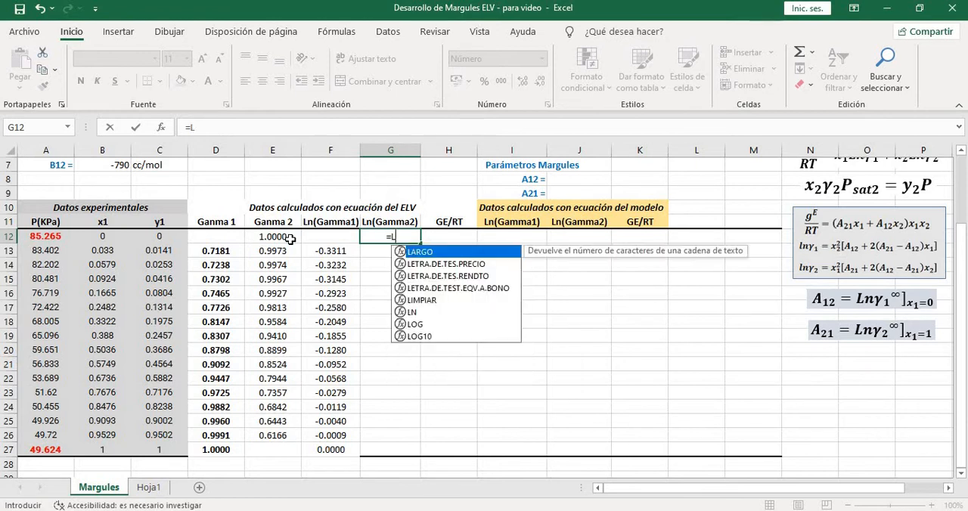
type("N(")
left_click(290, 239)
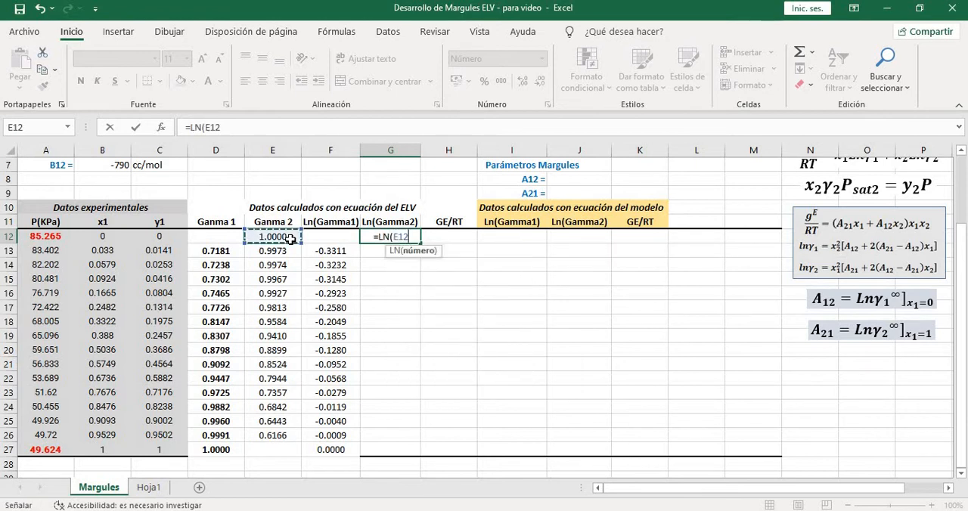
type(")")
key("Return")
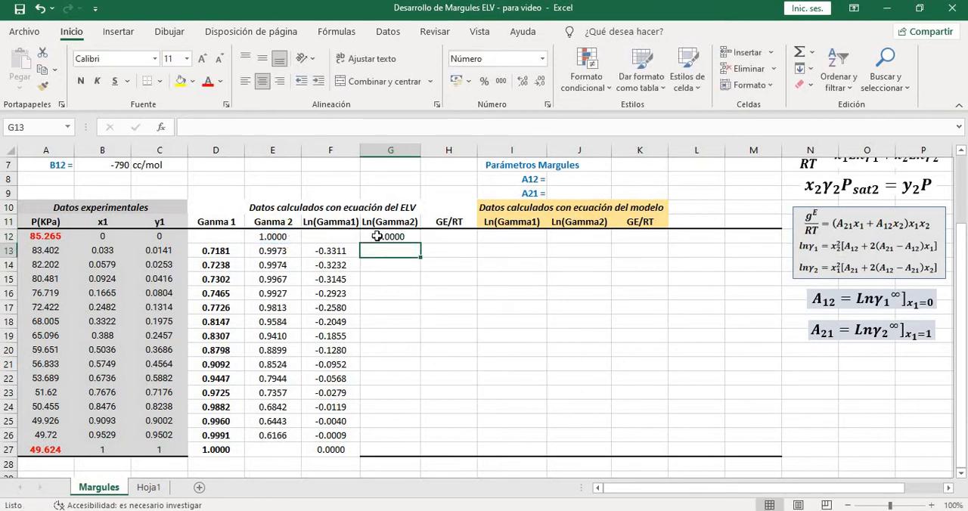
Fill the Ln(Gamma2) formula from G12 down to G26 and check the blank cells G27 and E27
left_click(376, 237)
left_click_drag(421, 246, 394, 440)
left_click(390, 449)
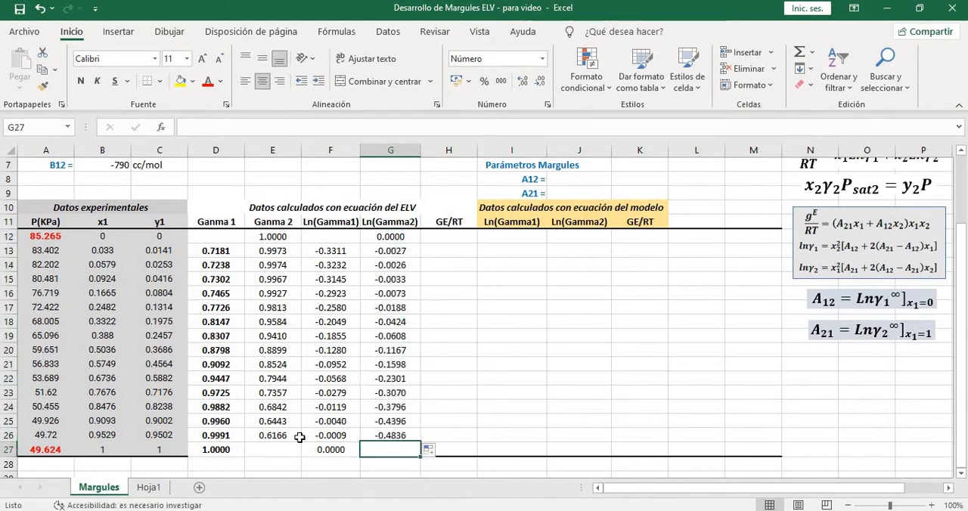
left_click(282, 450)
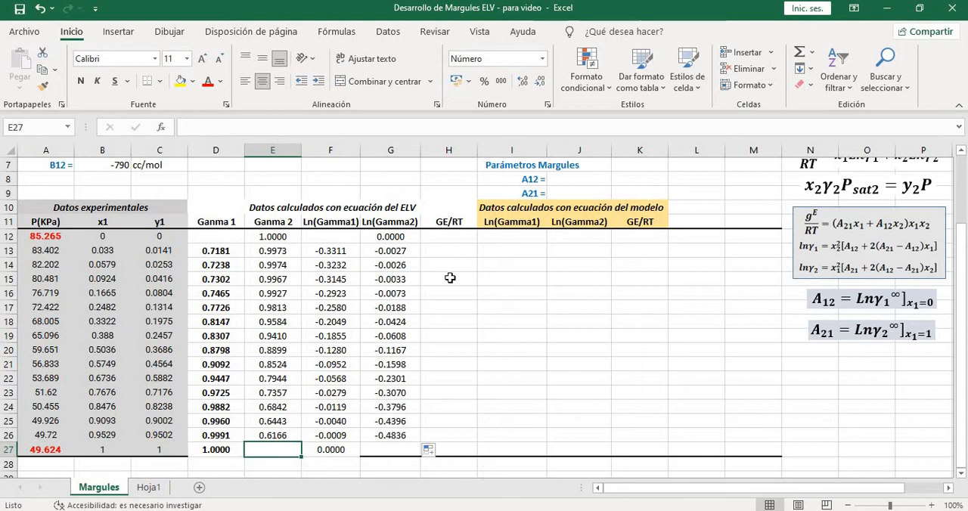
Compare the ELV and model GE/RT columns with the listed equations, and examine the infinite-dilution definitions of A12 and A21
left_click(458, 250)
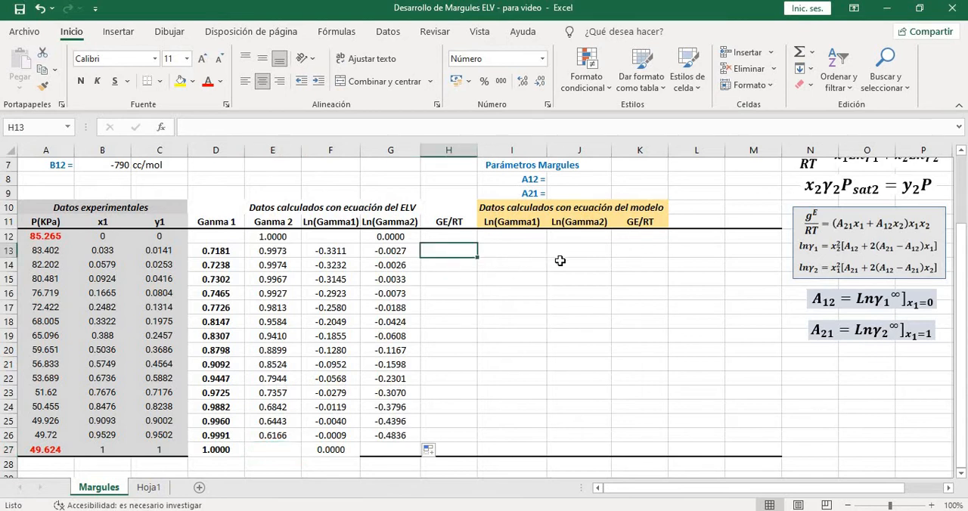
scroll(560, 260, "up", 1)
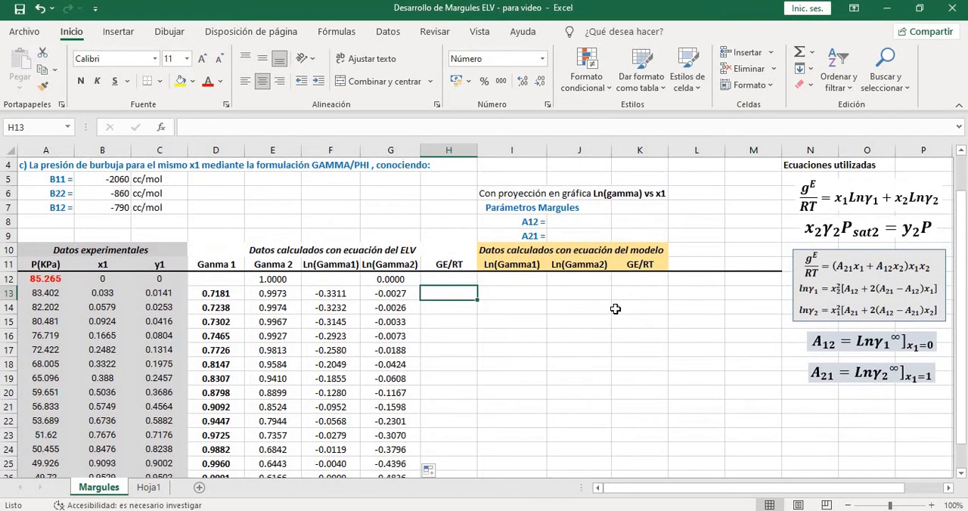
left_click(468, 267)
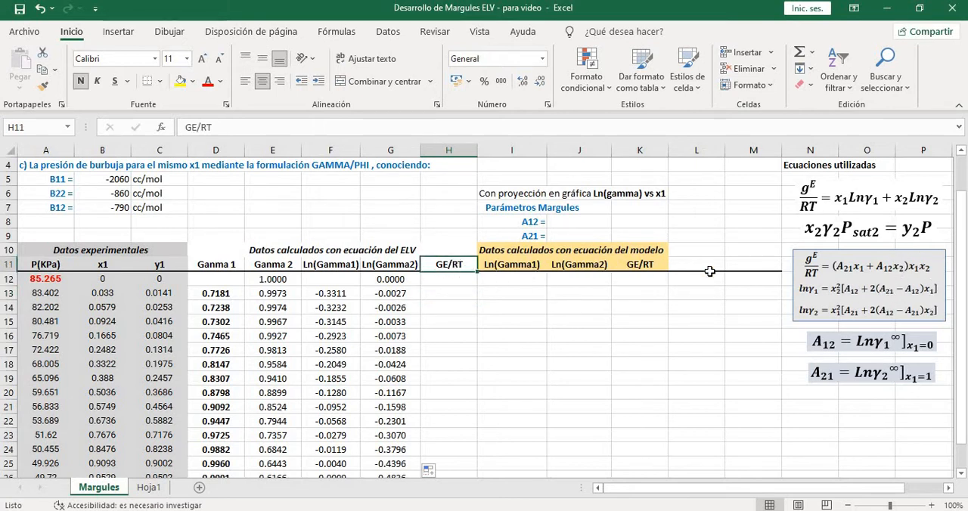
scroll(760, 273, "up", 1)
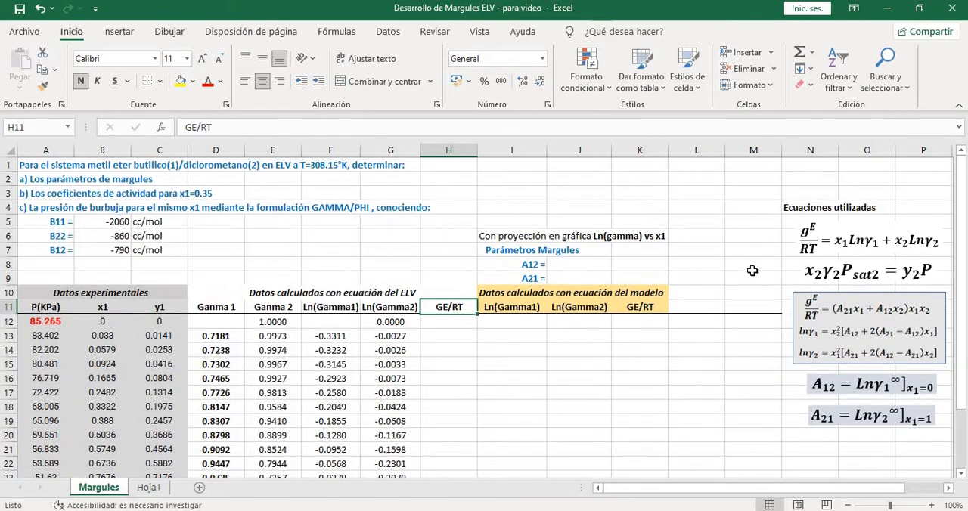
scroll(696, 302, "down", 1)
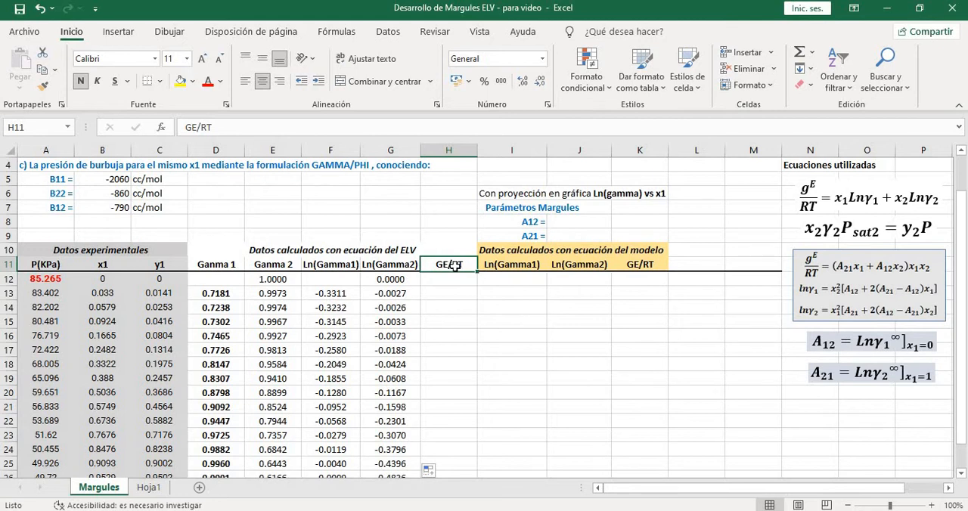
left_click(640, 266)
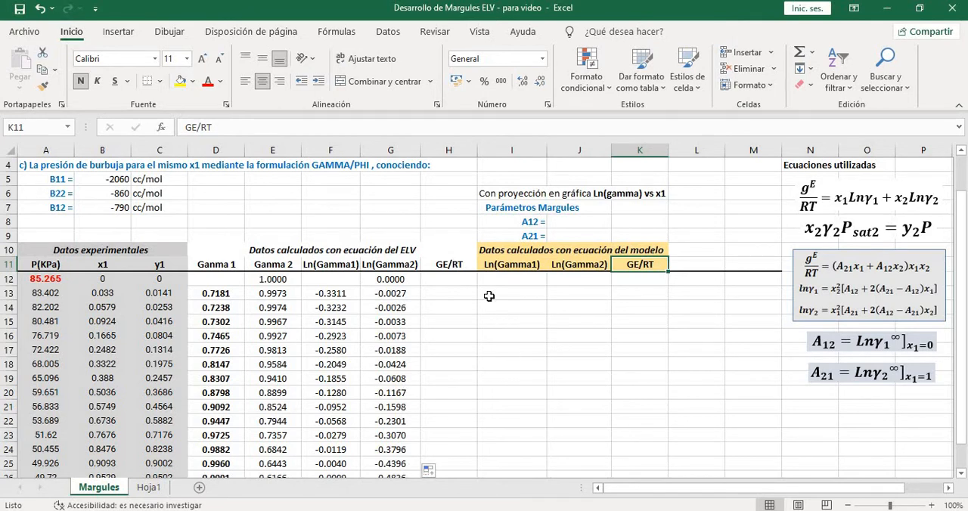
scroll(490, 297, "down", 1)
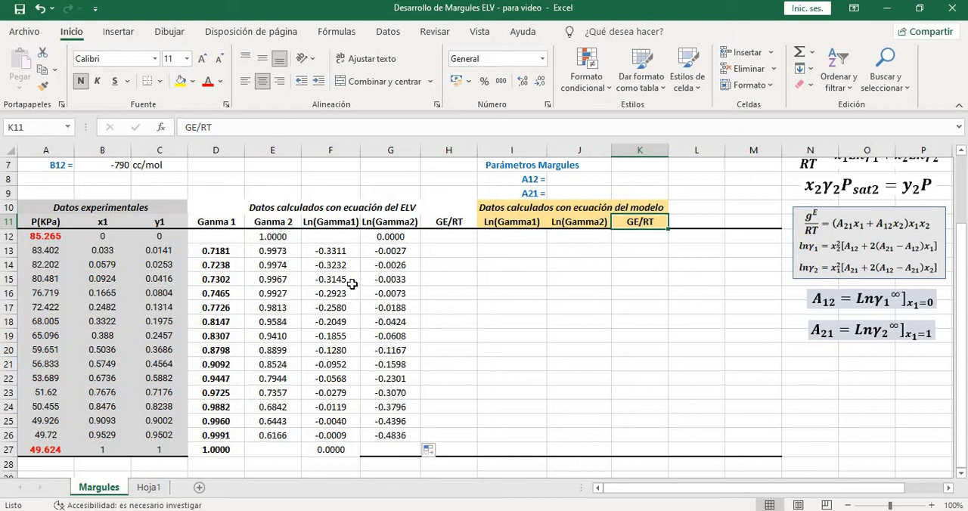
scroll(388, 275, "up", 1)
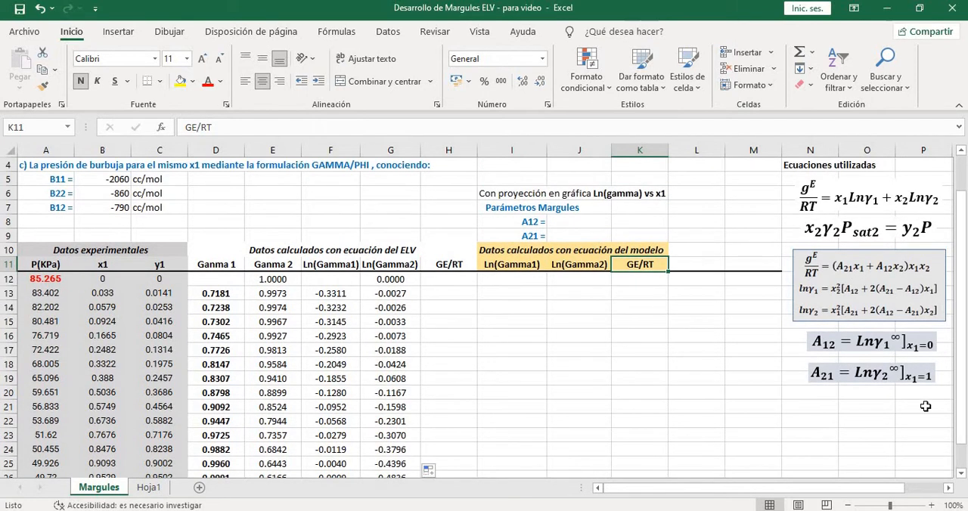
left_click(889, 350)
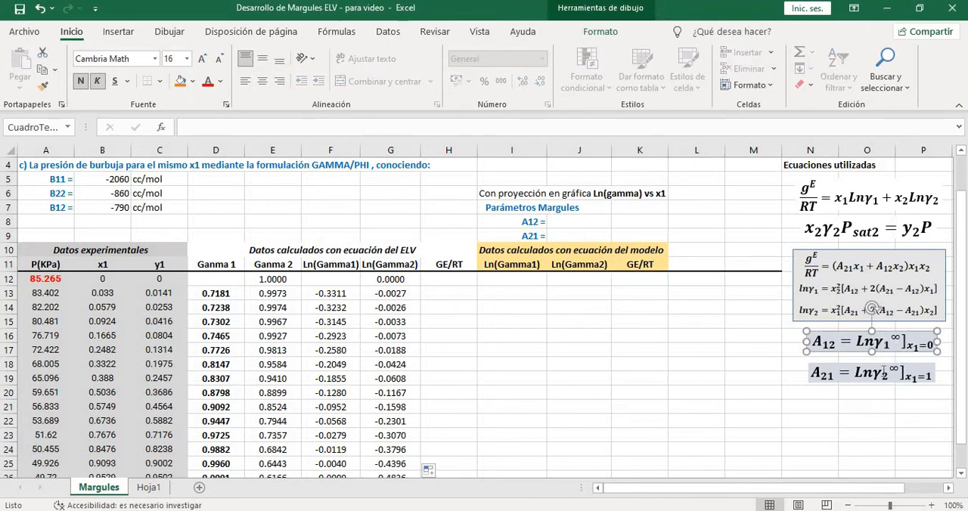
left_click(897, 383)
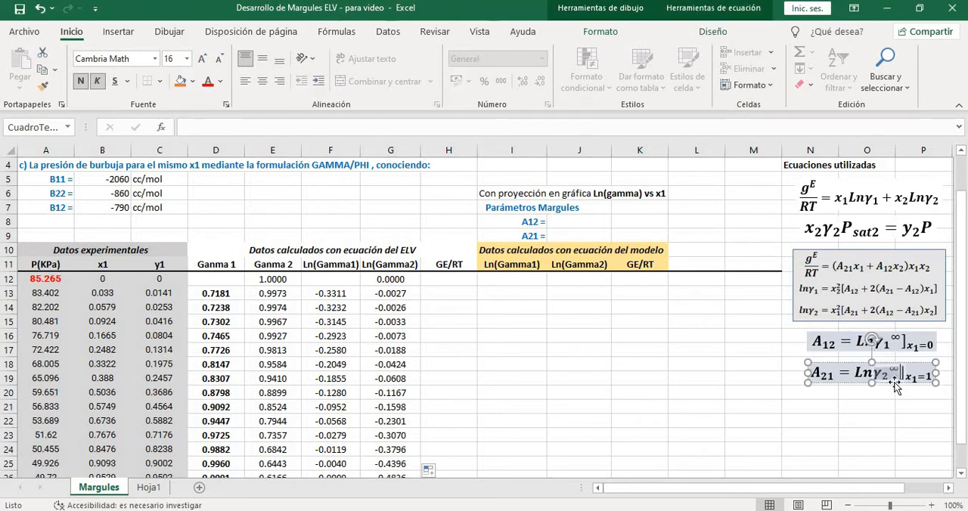
left_click(882, 394)
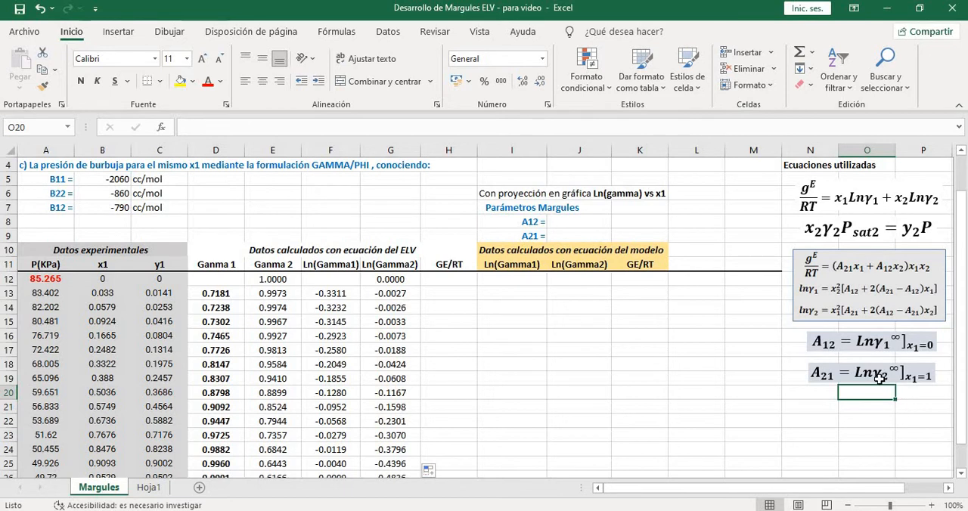
Review the Ln(Gamma1) and Ln(Gamma2) values in F12:G27 against the x1 values in B12:B27
scroll(794, 356, "down", 1)
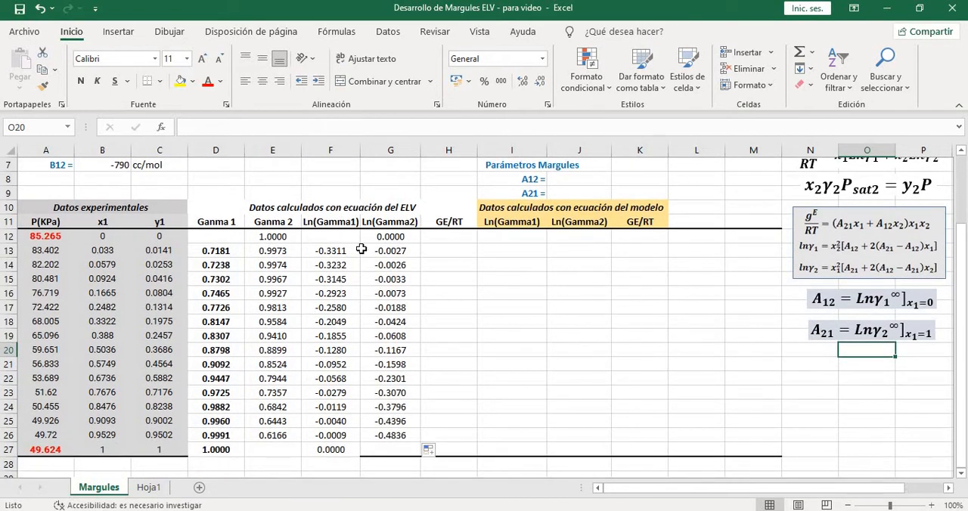
left_click_drag(331, 236, 371, 449)
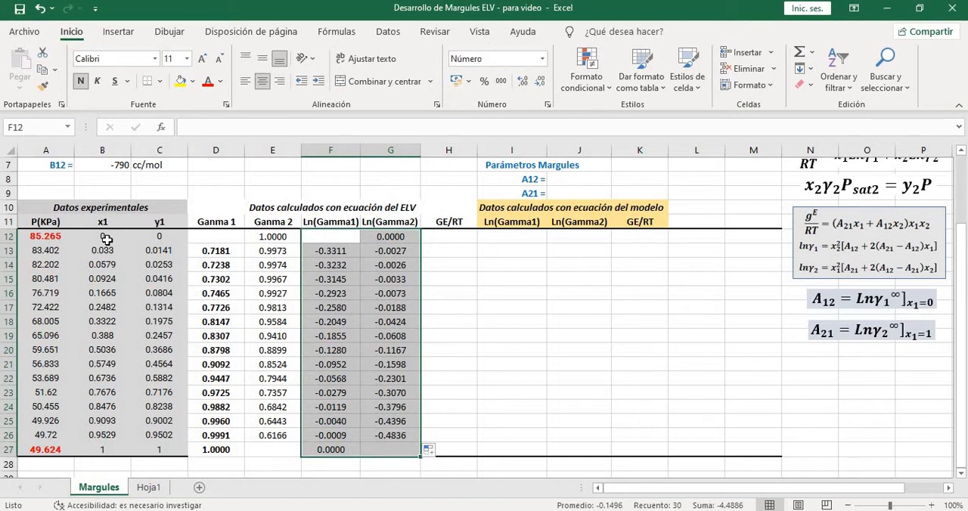
left_click_drag(102, 236, 98, 454)
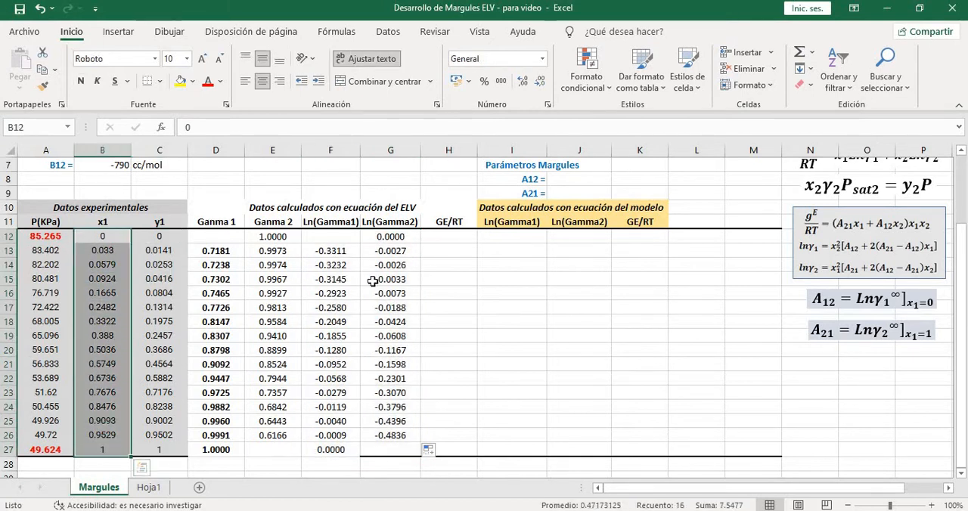
Move the empty Método gráfico chart up to just below the data table
scroll(437, 278, "down", 5)
left_click(394, 340)
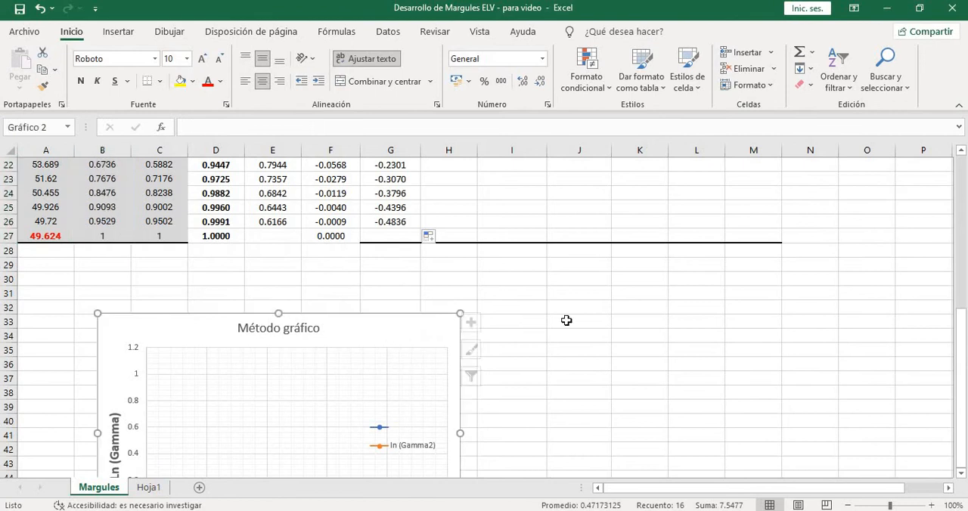
scroll(566, 321, "down", 2)
left_click_drag(401, 230, 395, 203)
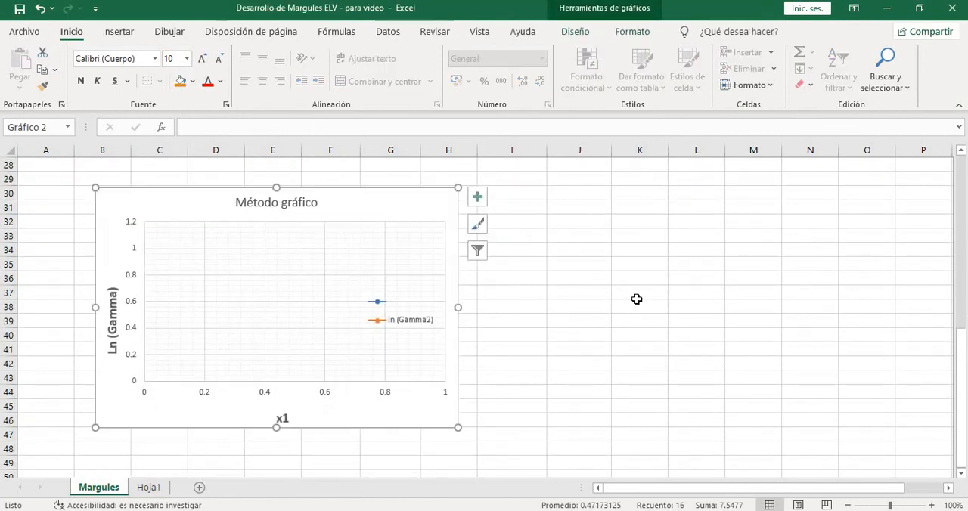
scroll(567, 298, "up", 1)
scroll(577, 304, "up", 1)
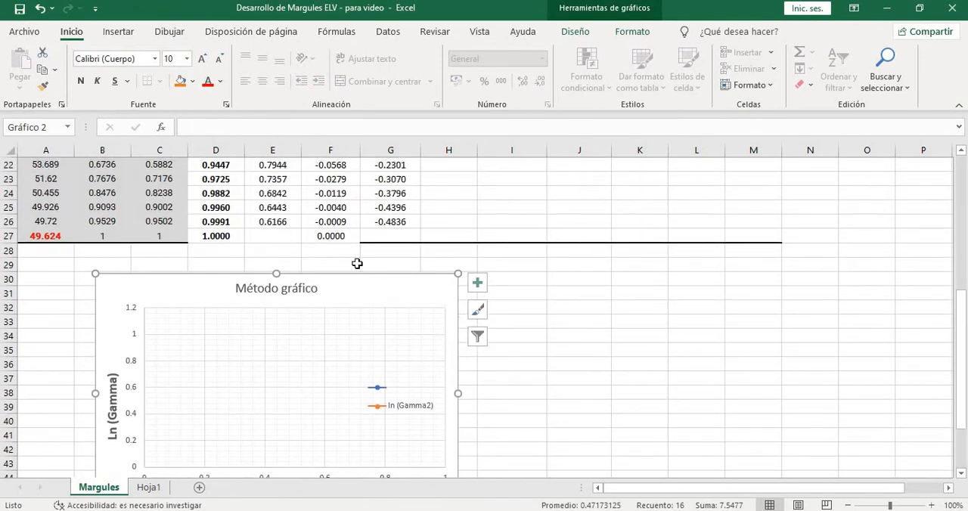
left_click_drag(376, 277, 373, 258)
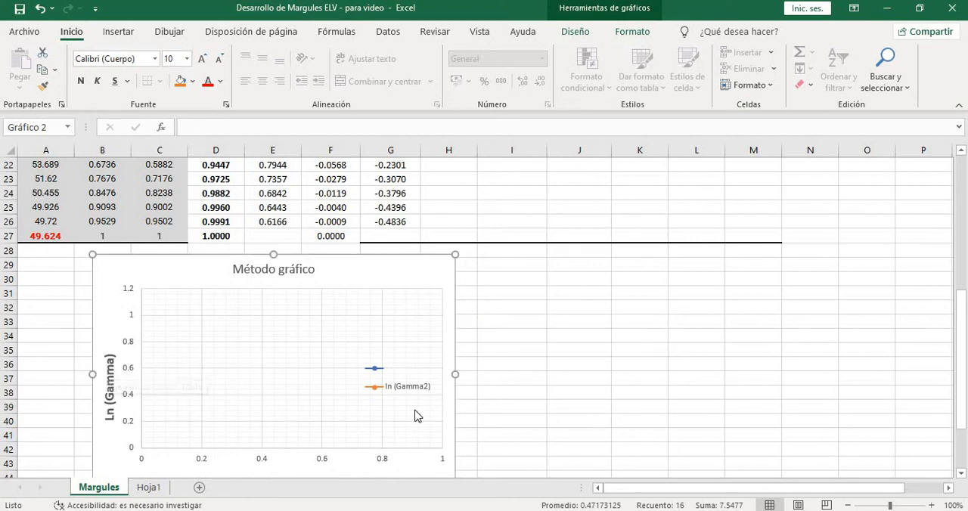
Open the chart's blank data series for editing and link its name to the Ln(Gamma1) header in F11
scroll(318, 435, "down", 1)
scroll(561, 295, "up", 1)
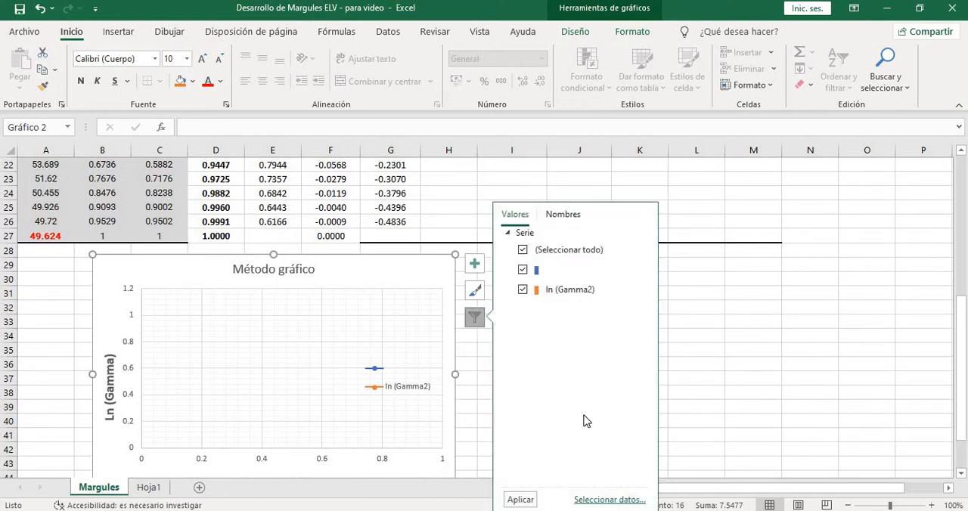
left_click(611, 501)
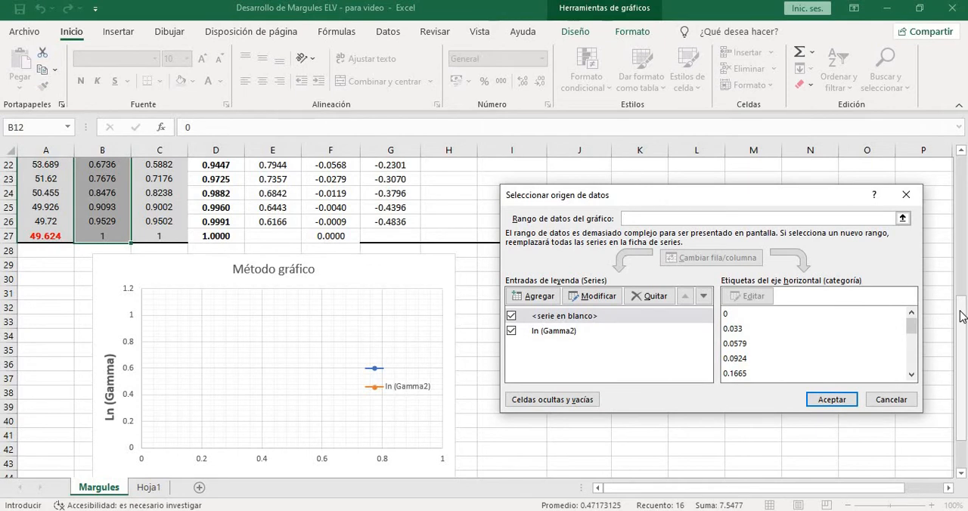
left_click(561, 321)
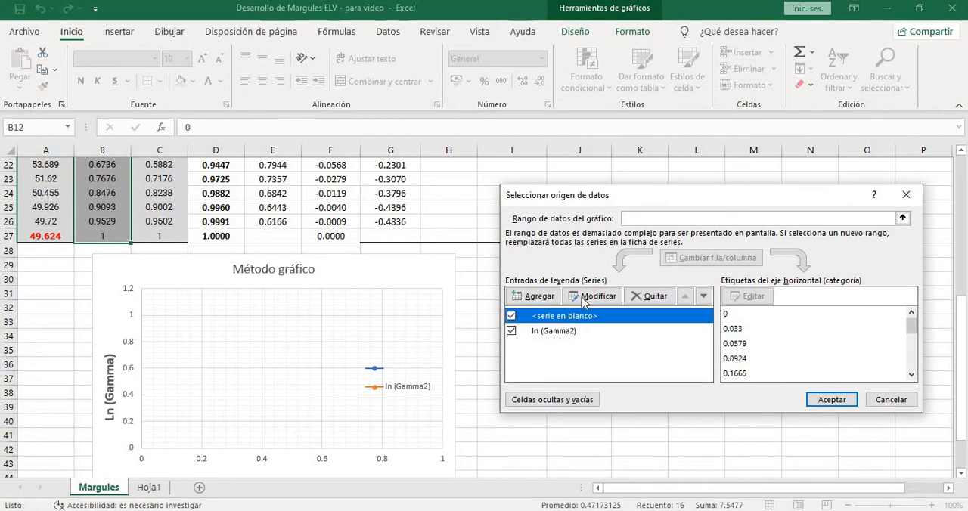
left_click(594, 296)
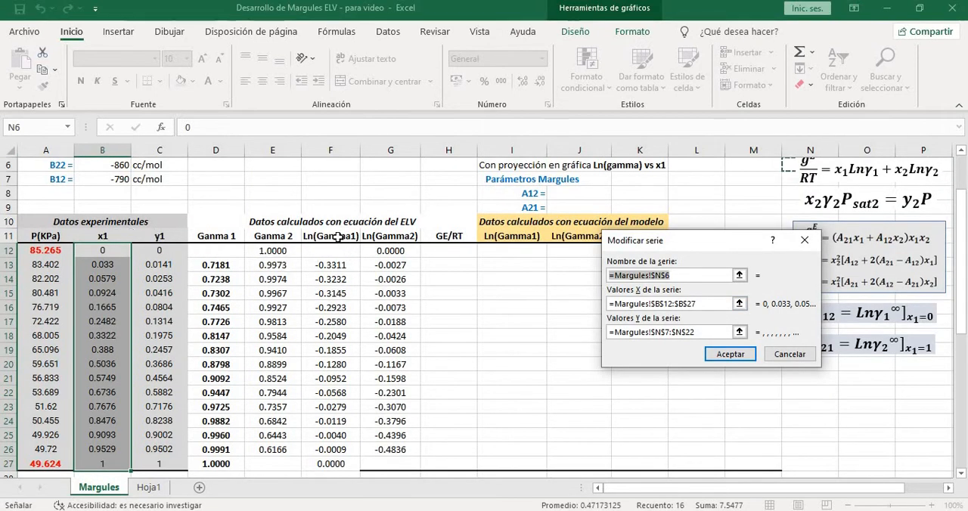
left_click(339, 239)
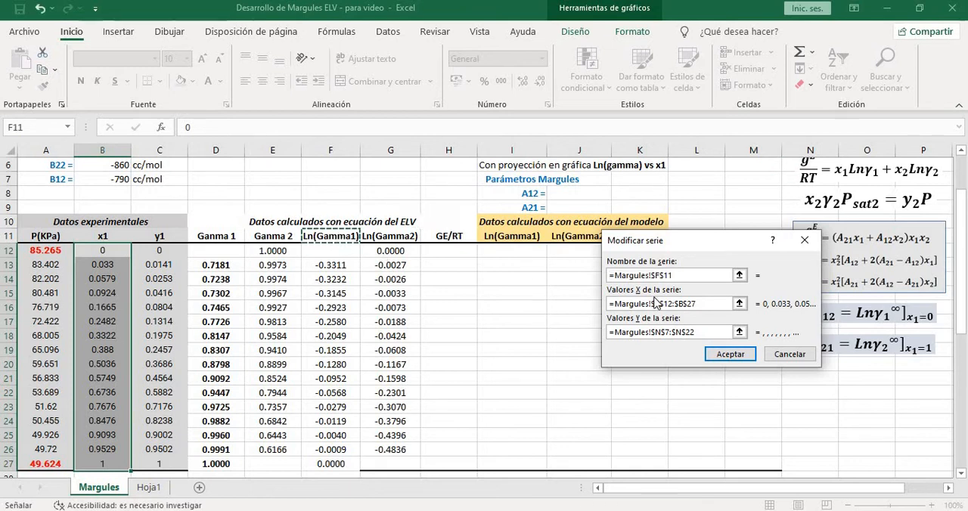
Set the Ln(Gamma1) series' X values to B12:B27 and its Y values to F12:F27
left_click_drag(703, 303, 578, 307)
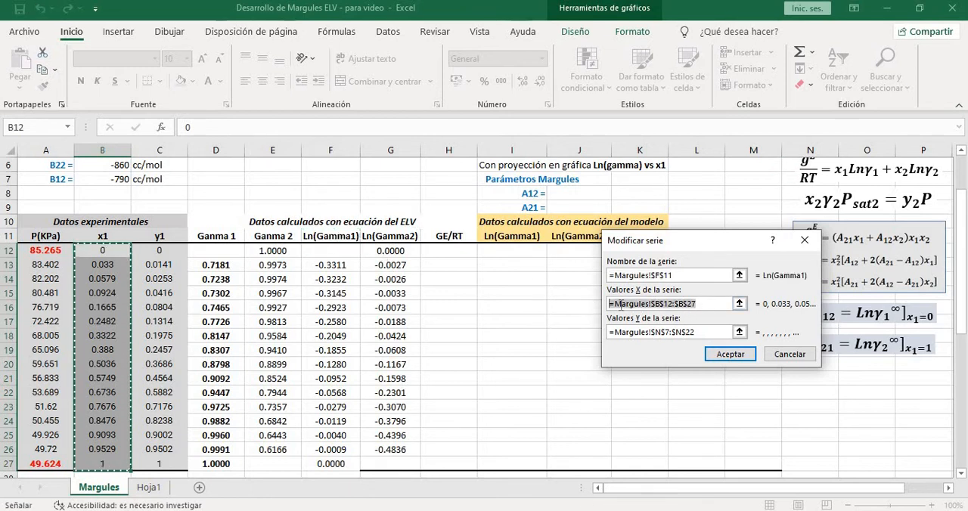
key("BackSpace")
left_click_drag(102, 250, 102, 463)
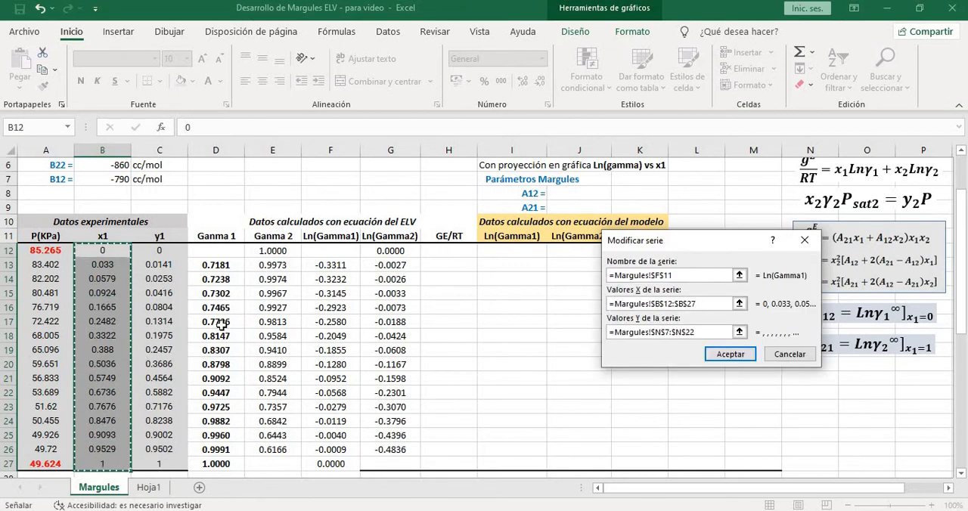
left_click_drag(711, 332, 611, 341)
key("BackSpace")
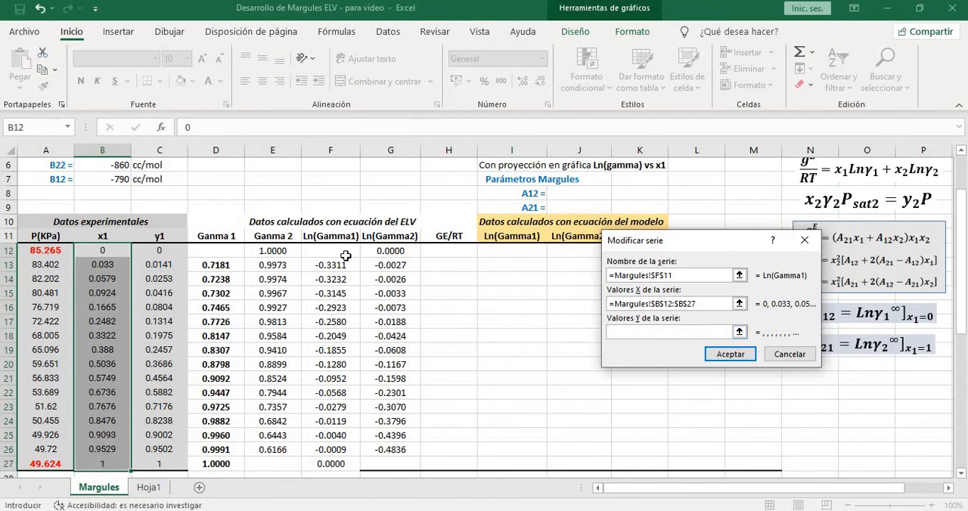
left_click_drag(340, 255, 334, 464)
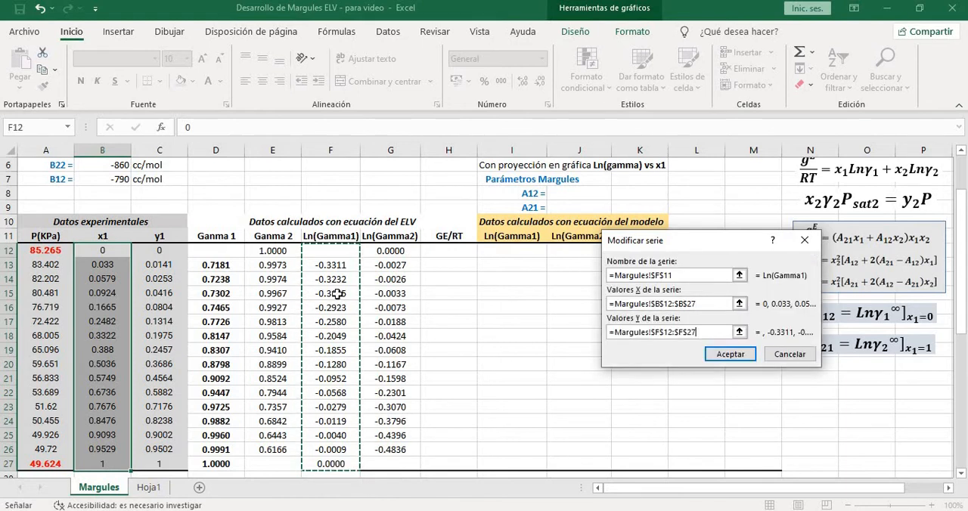
left_click(740, 354)
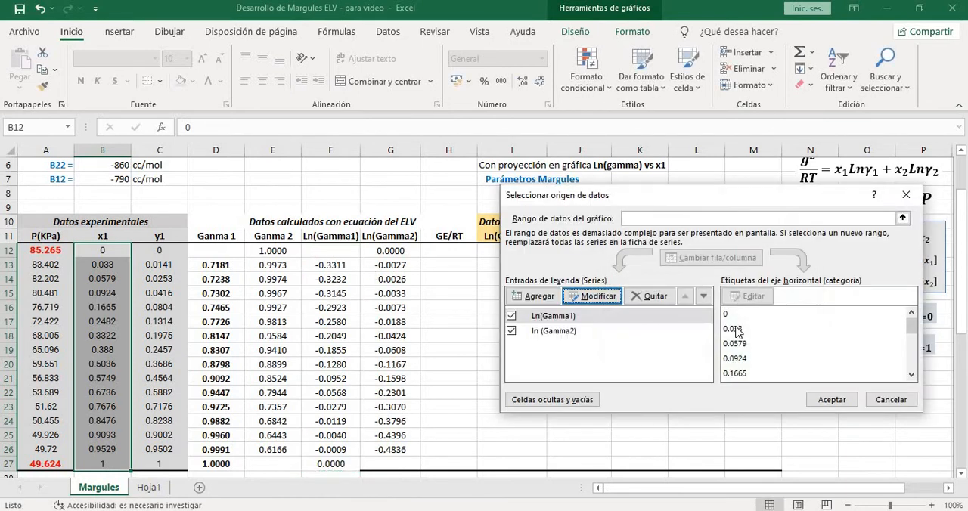
Edit the ln (Gamma2) series to use X values B12:B27 and Y values G12:G27, and apply the chart's data source
left_click(577, 333)
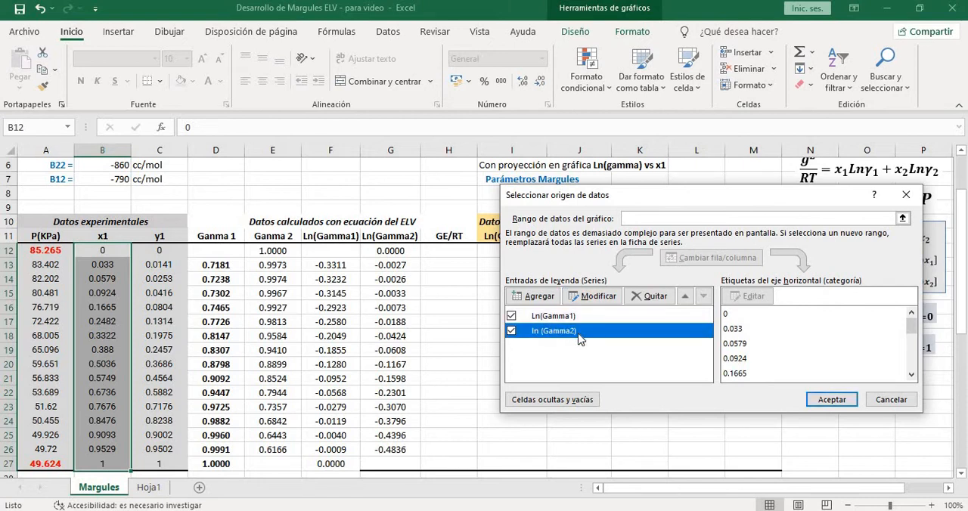
left_click(574, 296)
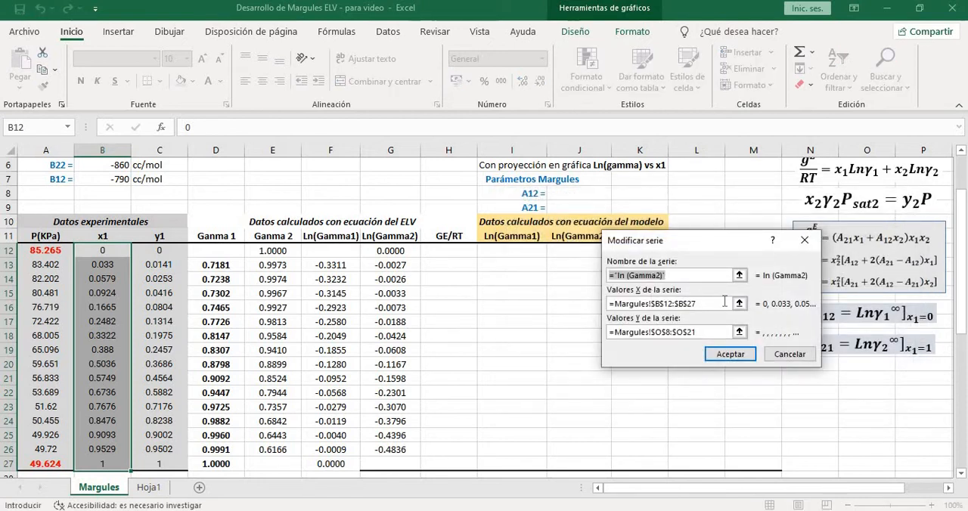
left_click(700, 303)
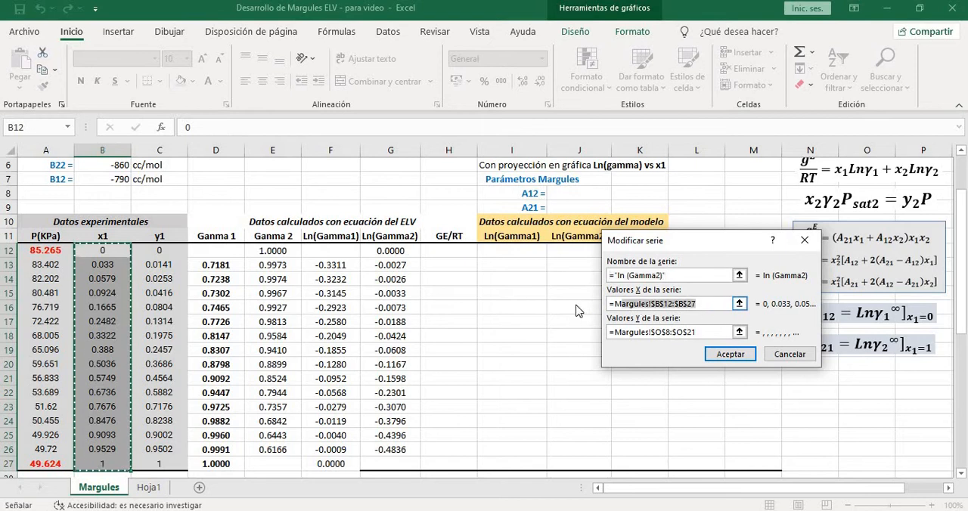
left_click_drag(114, 250, 104, 464)
left_click_drag(714, 334, 568, 332)
key("BackSpace")
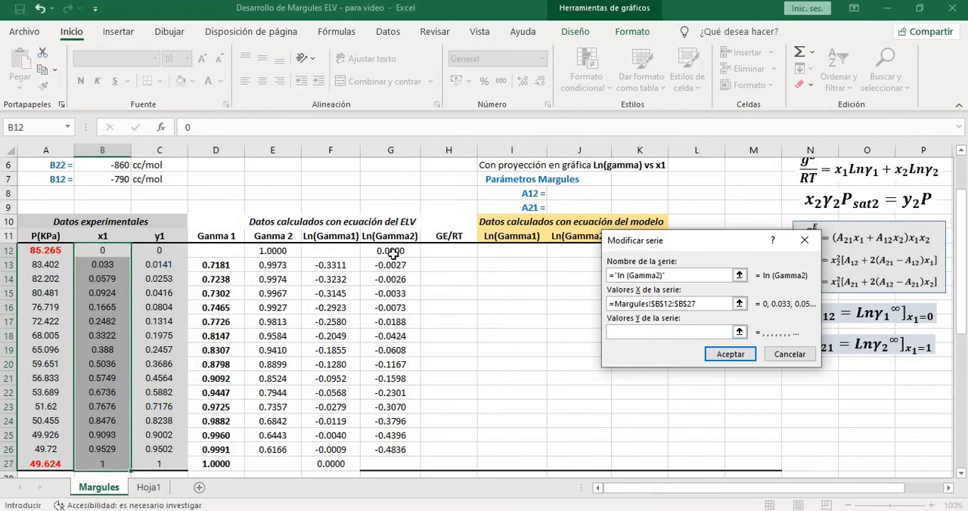
left_click_drag(392, 252, 391, 463)
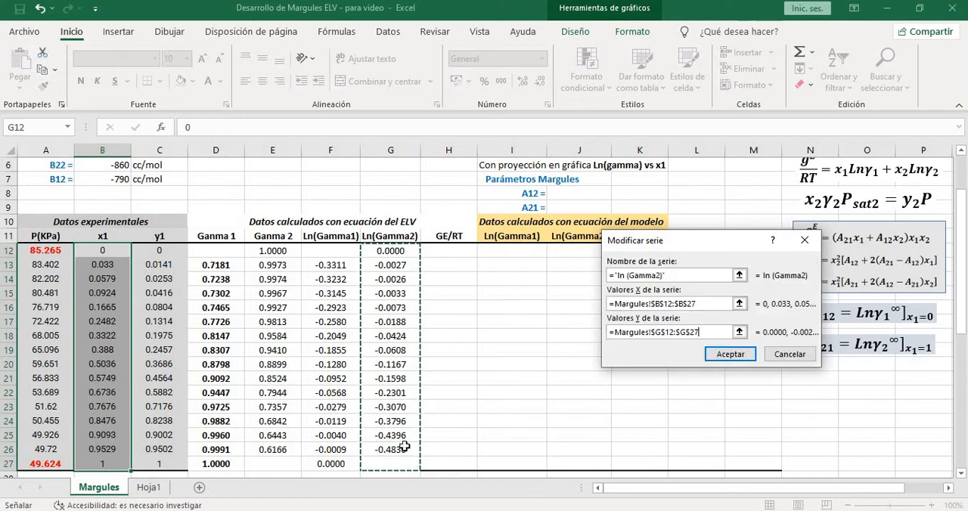
left_click(731, 355)
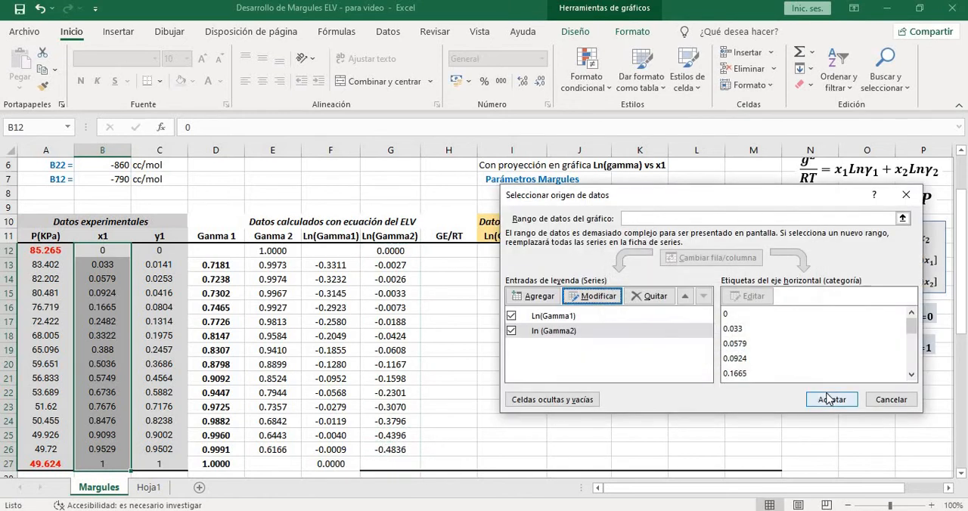
left_click(830, 399)
Shift the Método gráfico chart slightly to the right below the data table
scroll(645, 340, "down", 3)
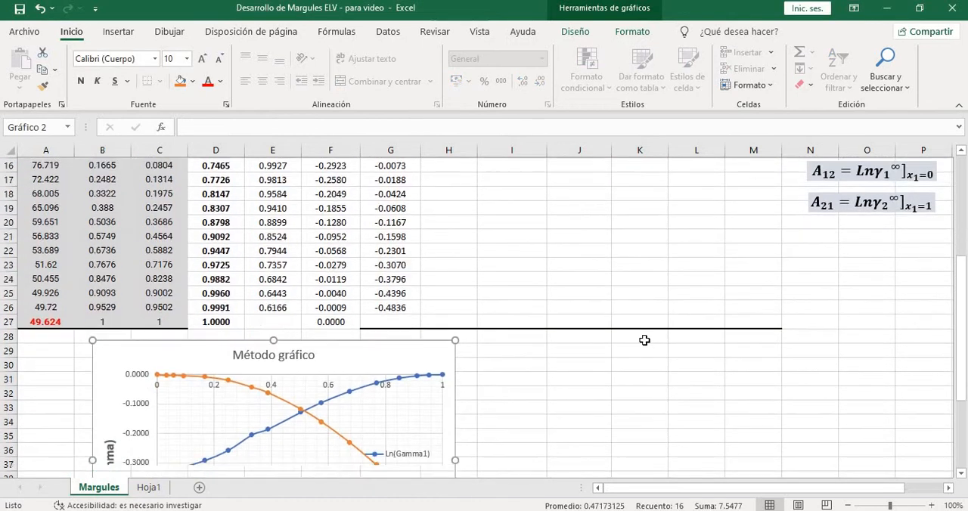
scroll(645, 340, "down", 4)
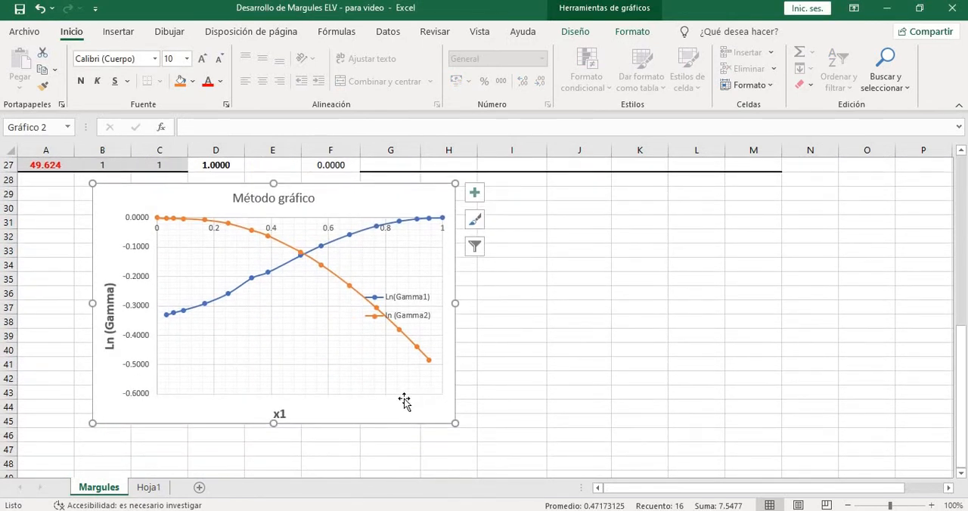
left_click_drag(403, 413, 440, 415)
Move the A12 and A21 infinite-dilution definitions together from beside the data table to the empty cells right of the chart
scroll(616, 303, "up", 8)
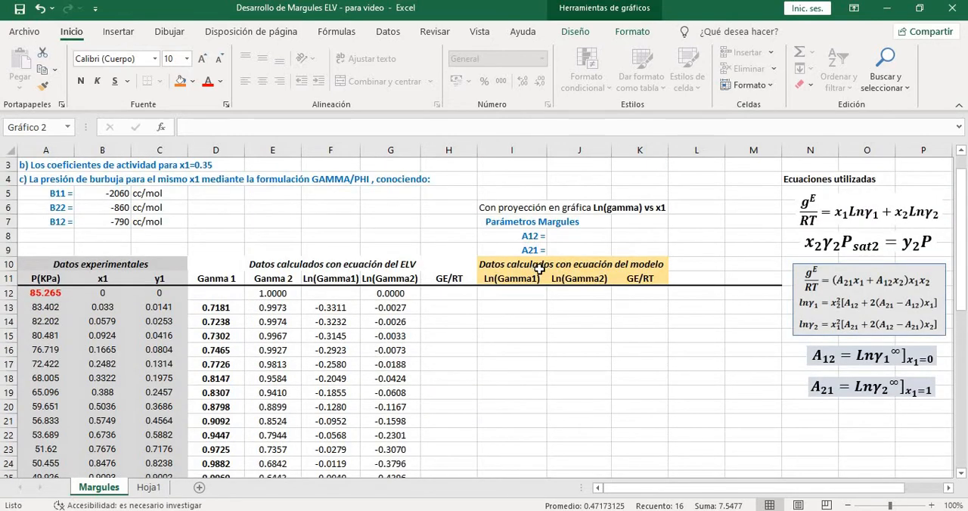
scroll(757, 325, "down", 1)
scroll(840, 339, "down", 1)
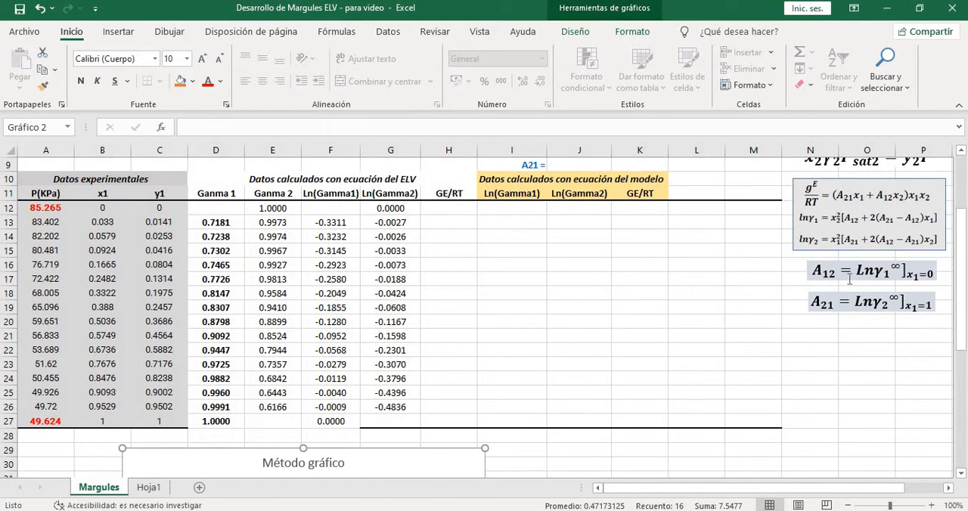
scroll(897, 264, "down", 1)
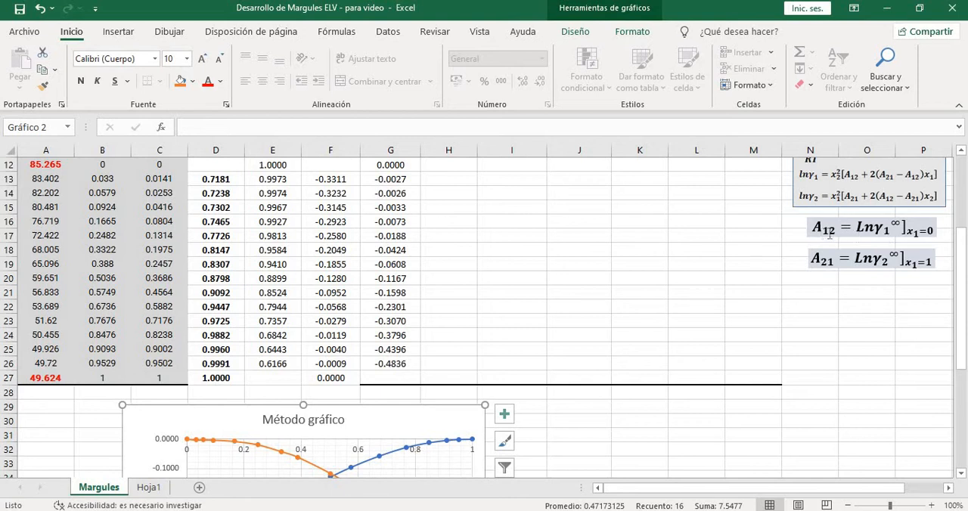
scroll(829, 234, "down", 2)
scroll(793, 257, "up", 1)
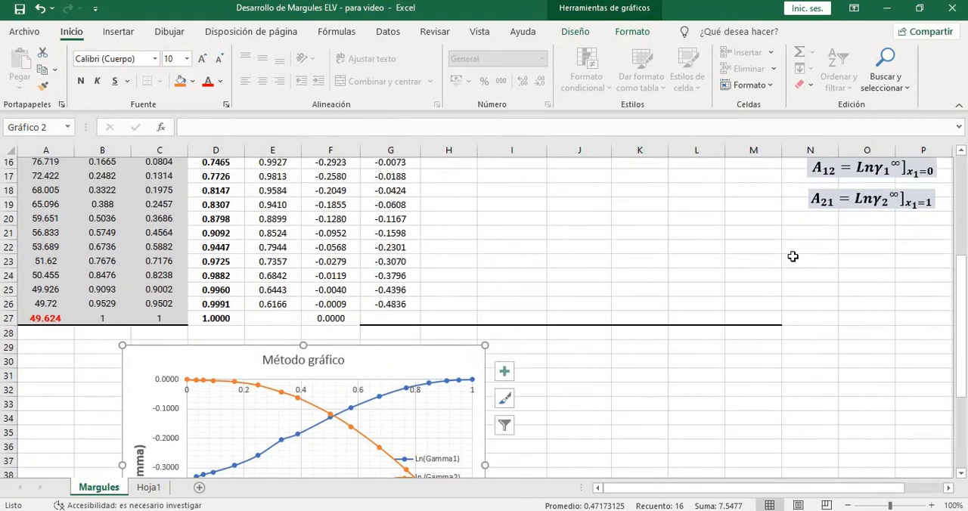
scroll(793, 257, "up", 1)
left_click(865, 194)
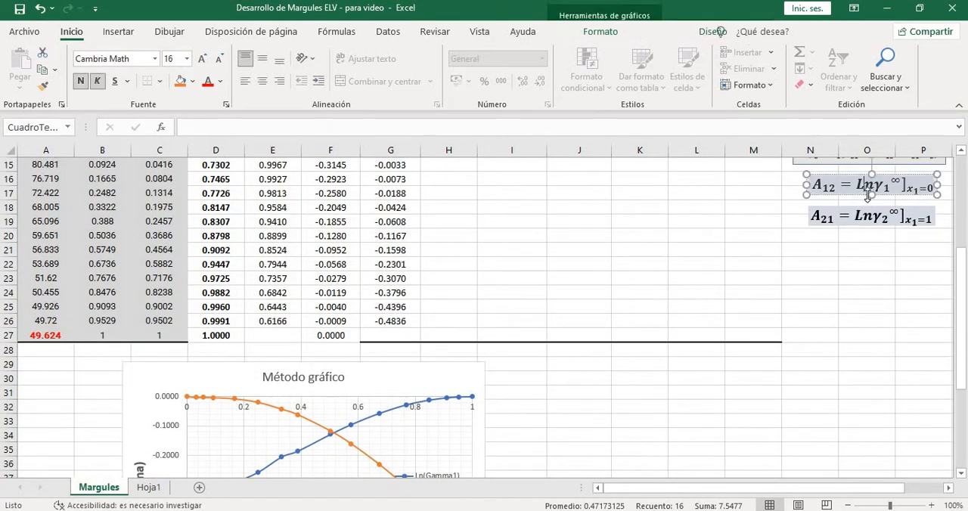
left_click(862, 195)
left_click(864, 217, "ctrl")
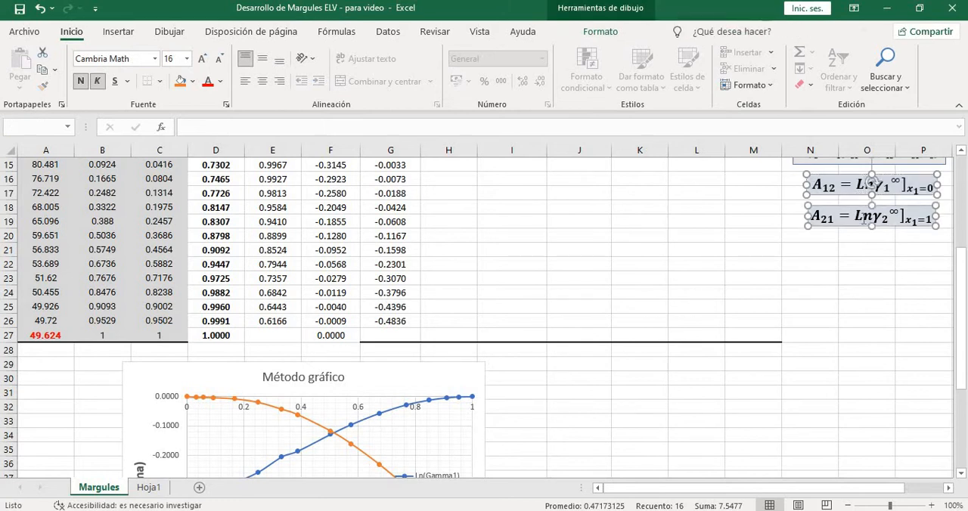
left_click_drag(894, 225, 618, 452)
scroll(777, 335, "down", 4)
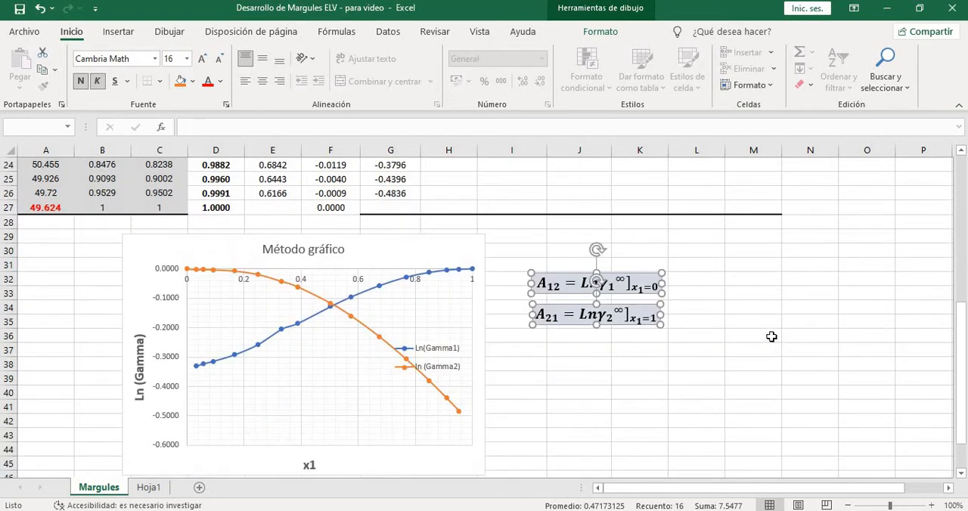
left_click(751, 336)
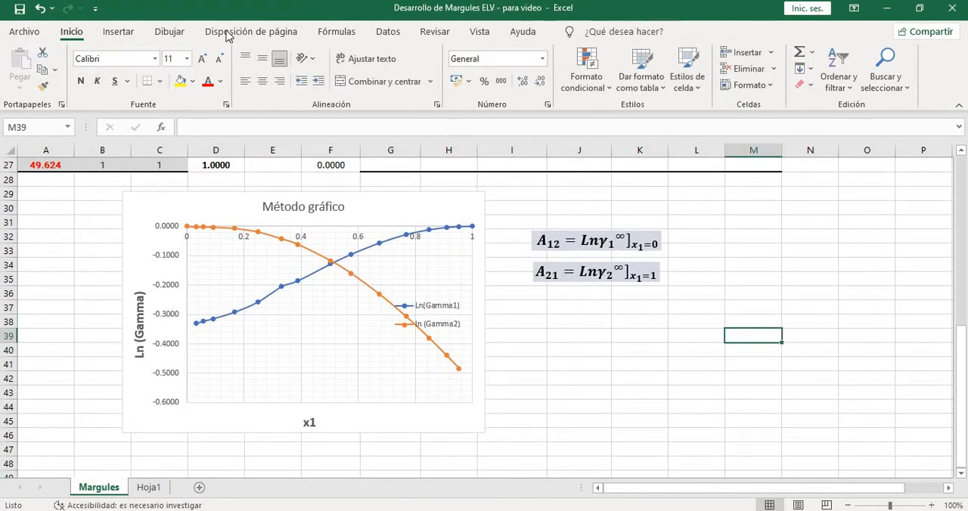
Draw a straight arrow on the chart extending the Ln(Gamma1) curve from its x1 = 0.033 point past the vertical axis
left_click(118, 32)
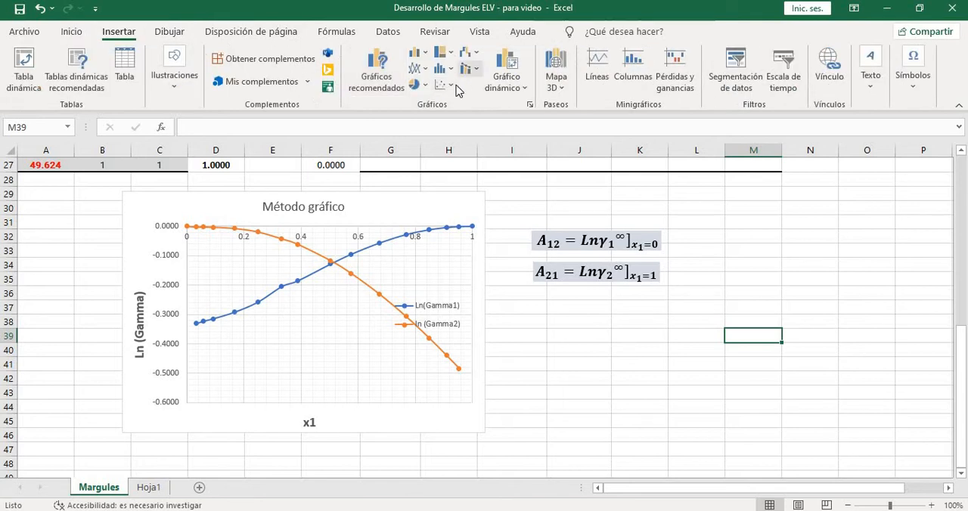
left_click(172, 80)
left_click(205, 135)
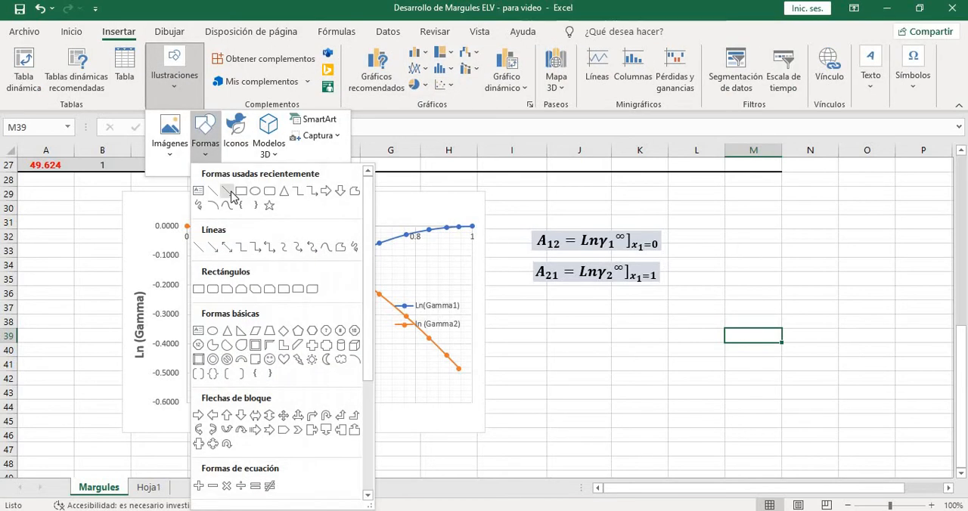
left_click(228, 192)
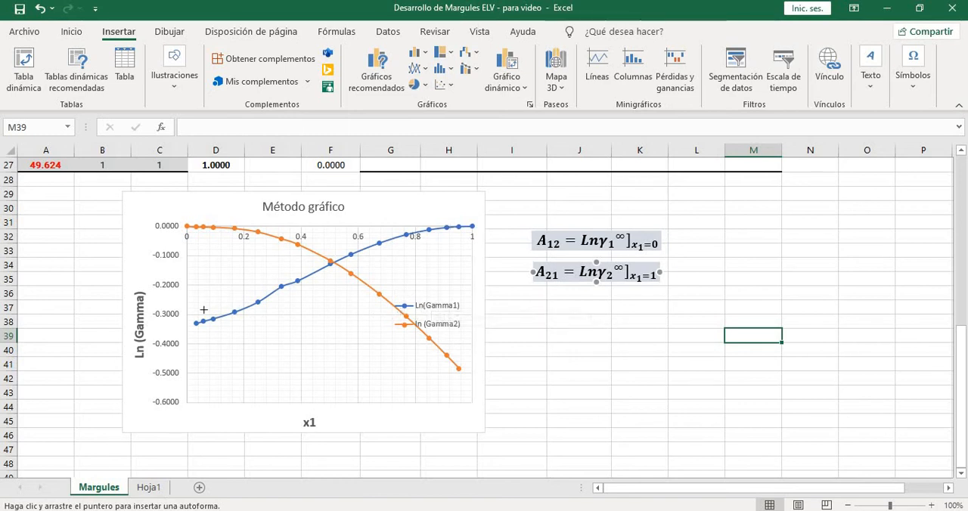
mouse_move(196, 322)
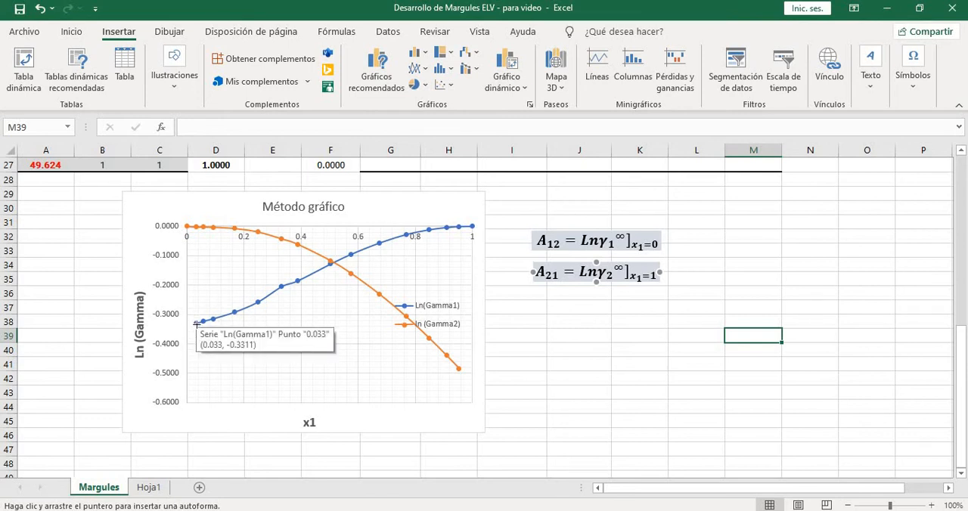
left_click_drag(189, 327, 177, 331)
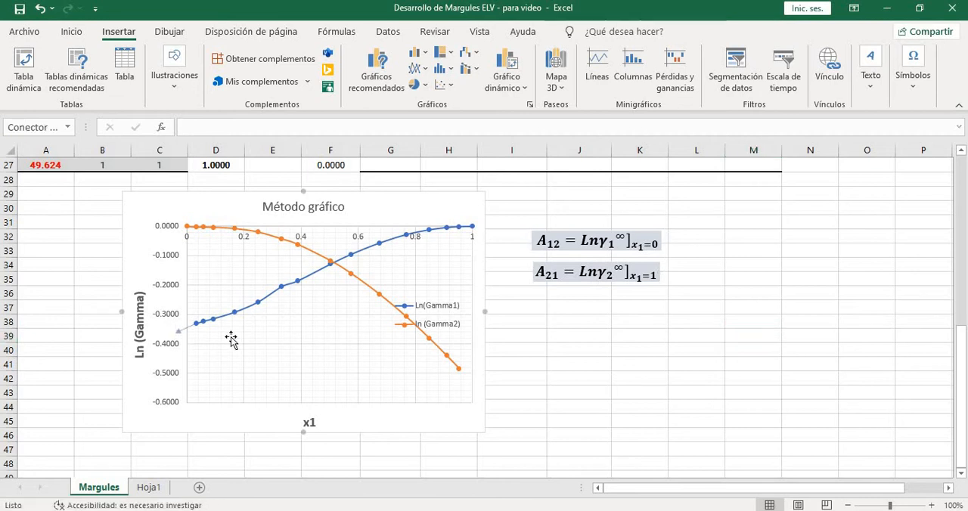
Enter -0.35 as the graphically extrapolated Margules parameter A12 in cell J8
left_click(364, 412)
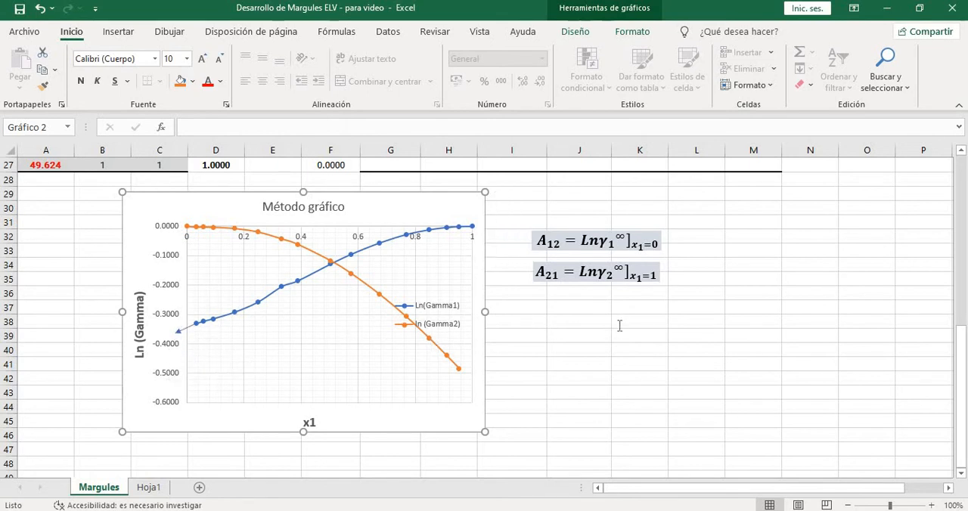
scroll(622, 312, "up", 3)
scroll(622, 312, "up", 6)
left_click(586, 267)
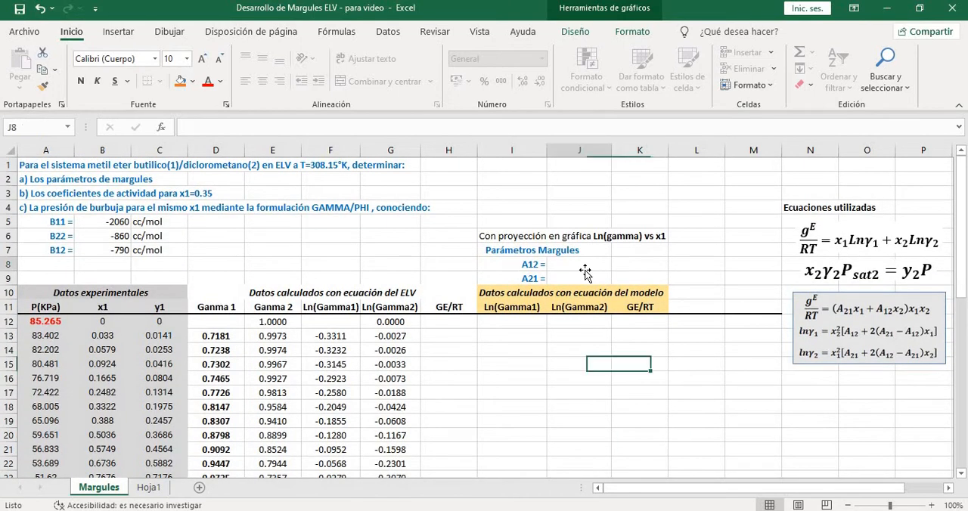
type("-")
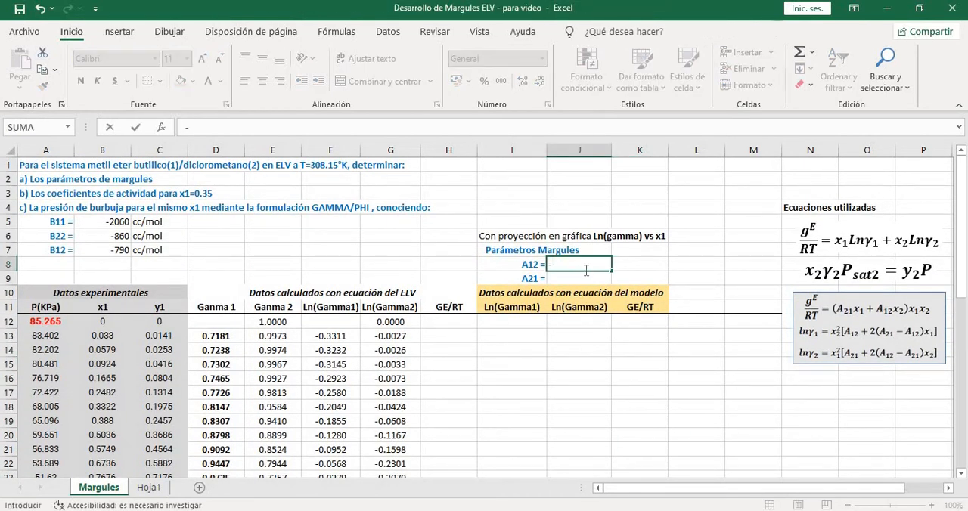
type("0.35")
key("Return")
Draw a straight arrow on the Método gráfico chart extending the ln (Gamma2) curve from its last point past x1 = 1
scroll(563, 310, "down", 3)
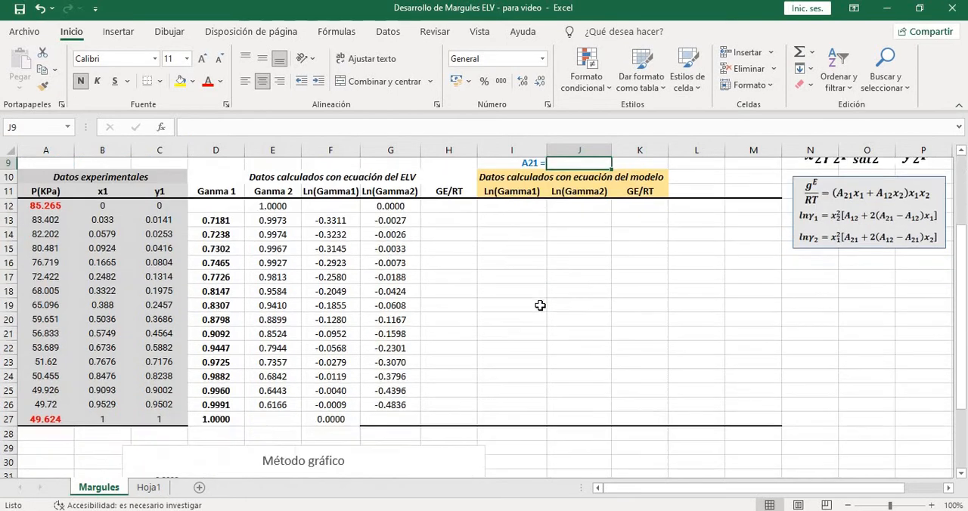
scroll(540, 305, "down", 5)
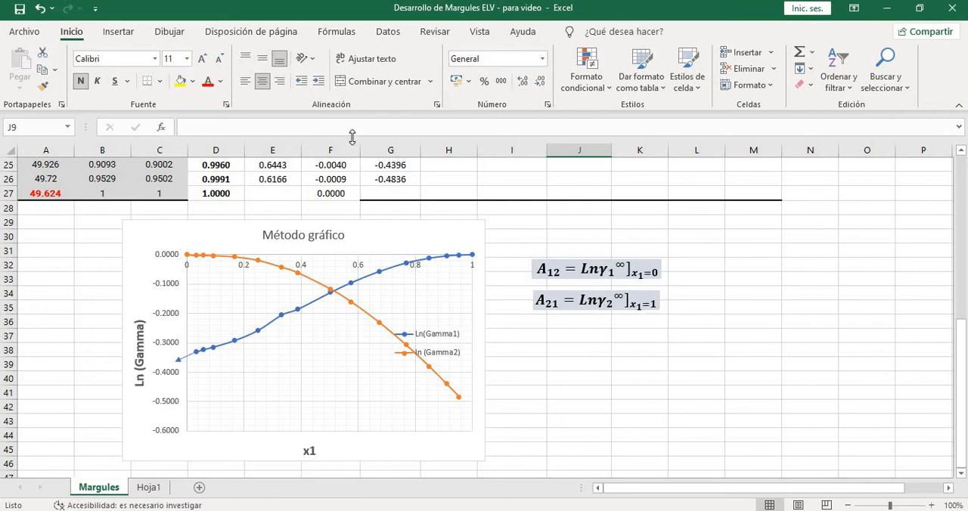
left_click(132, 35)
left_click(174, 72)
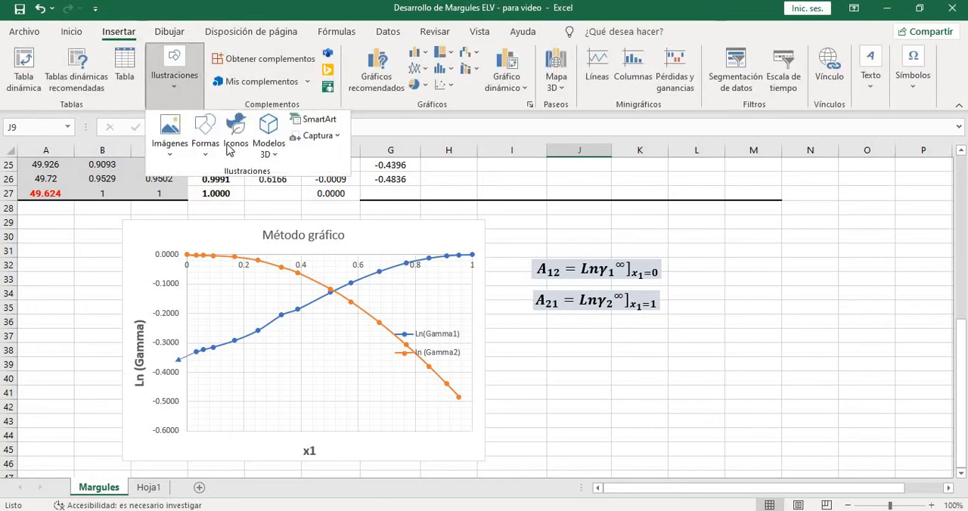
left_click(205, 135)
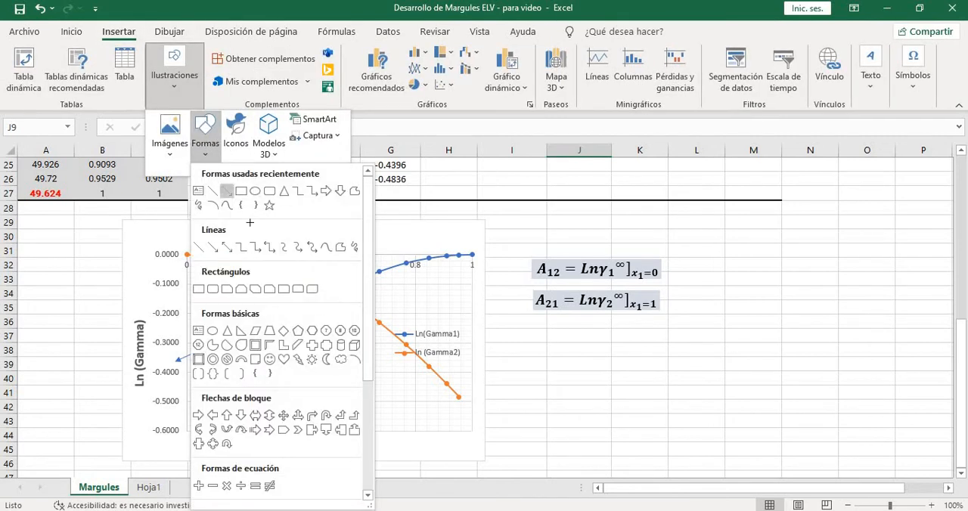
left_click(227, 191)
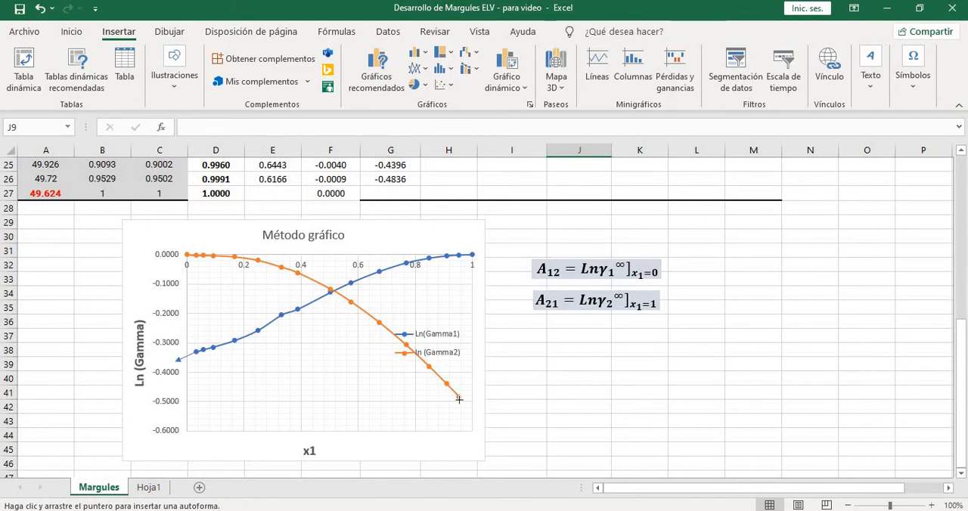
left_click_drag(458, 395, 477, 418)
left_click(587, 407)
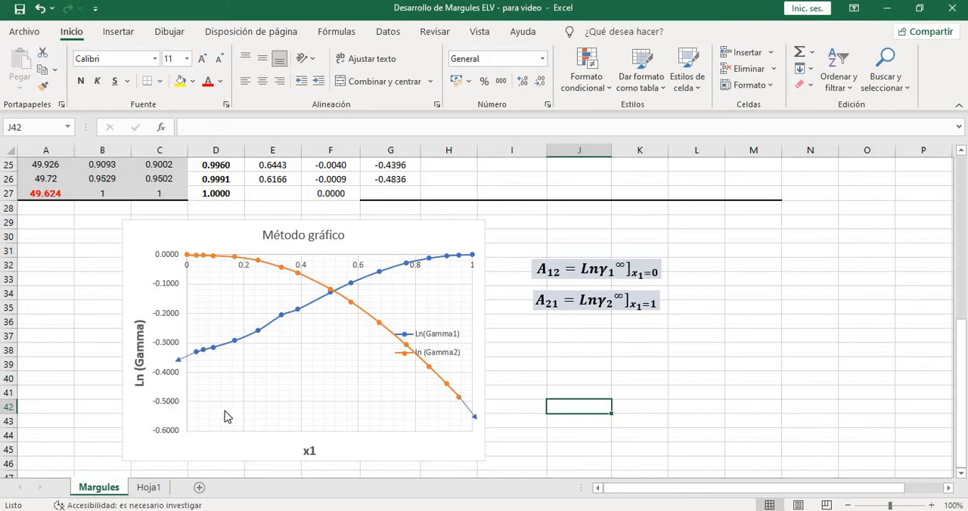
Enter -0.55 as the graphically extrapolated Margules parameter A21 in cell J9
scroll(539, 399, "up", 8)
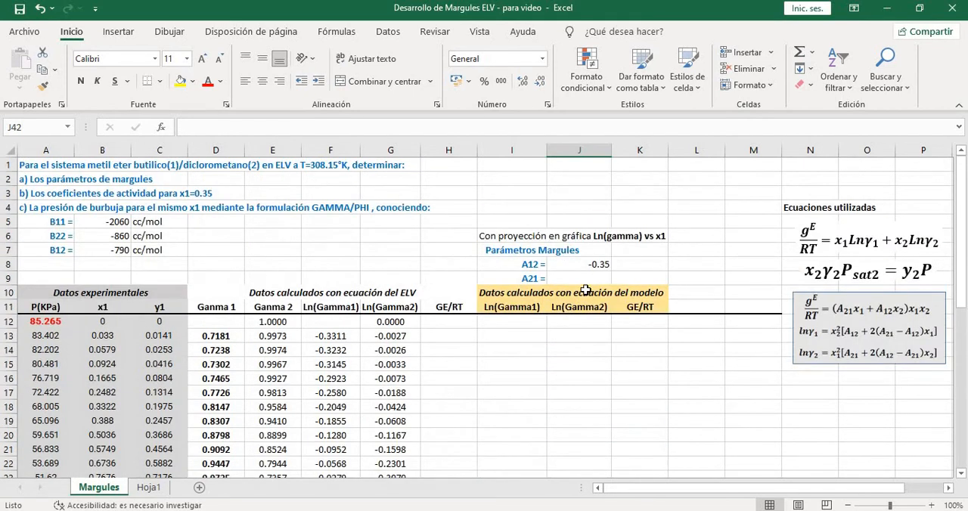
left_click(588, 278)
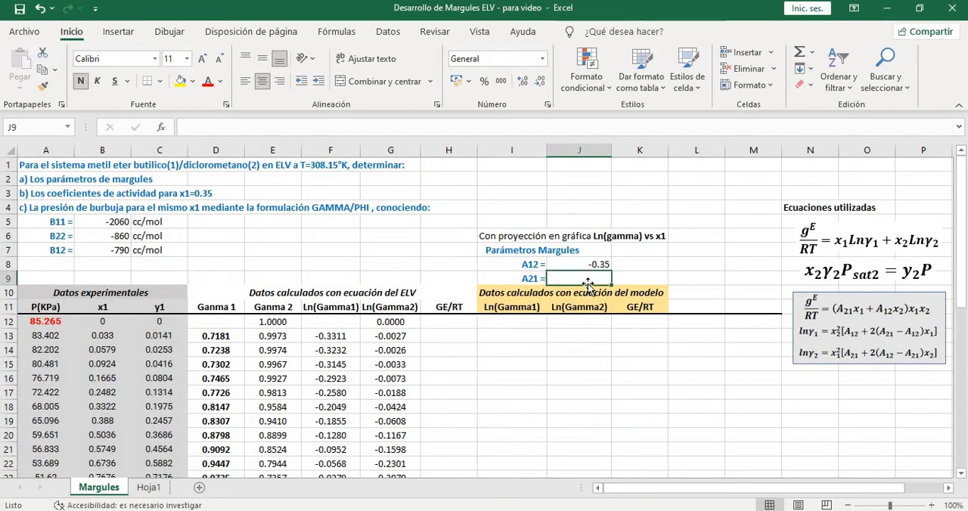
type("-")
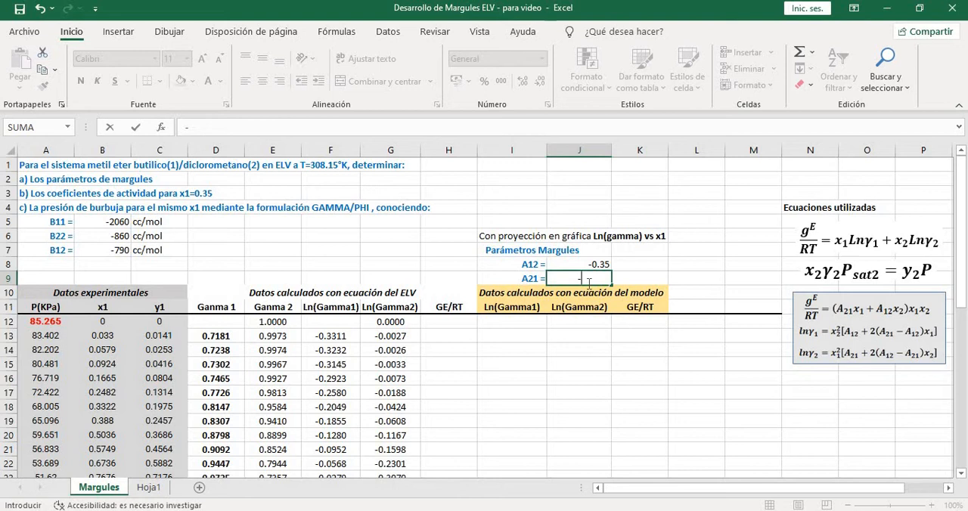
type("0.55")
key("Return")
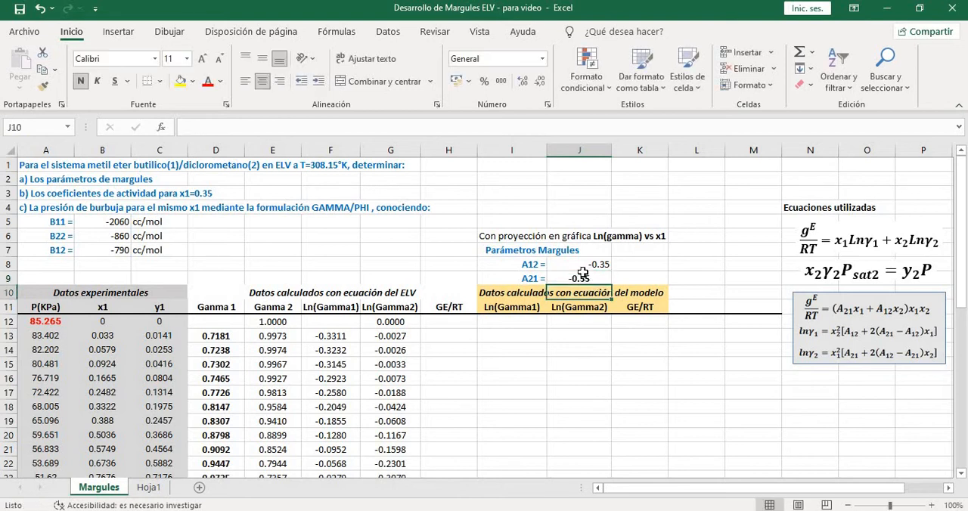
Center the A12 and A21 values in their cells and make the A12 value bold
left_click_drag(576, 264, 577, 279)
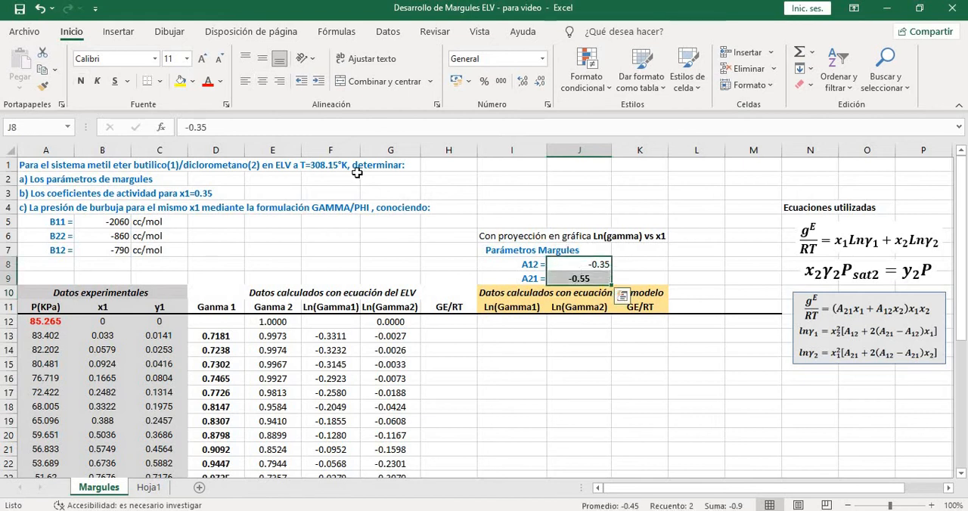
left_click(261, 81)
left_click(630, 366)
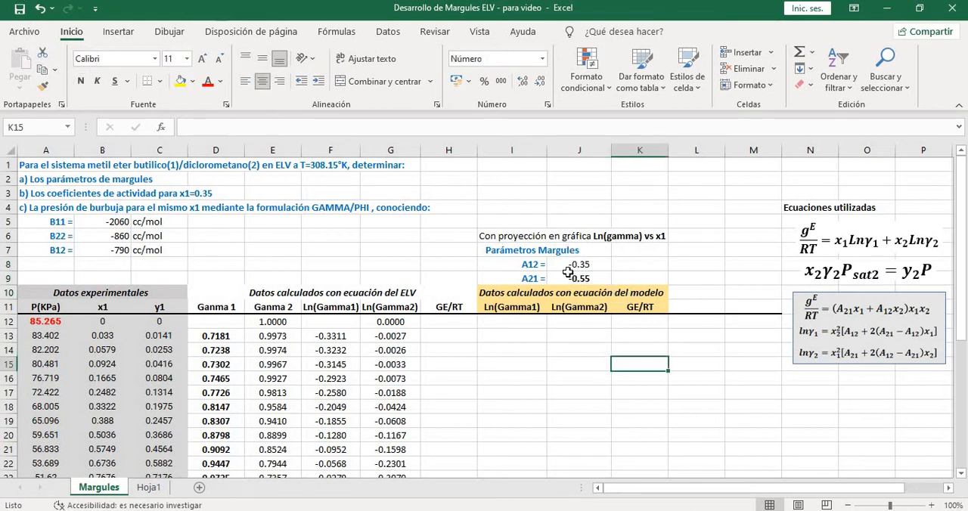
left_click(574, 261)
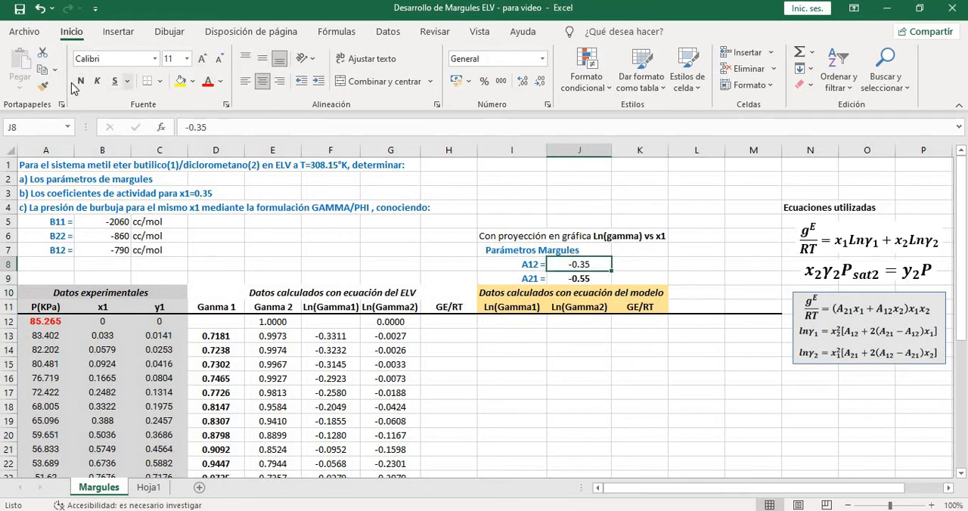
left_click(617, 375)
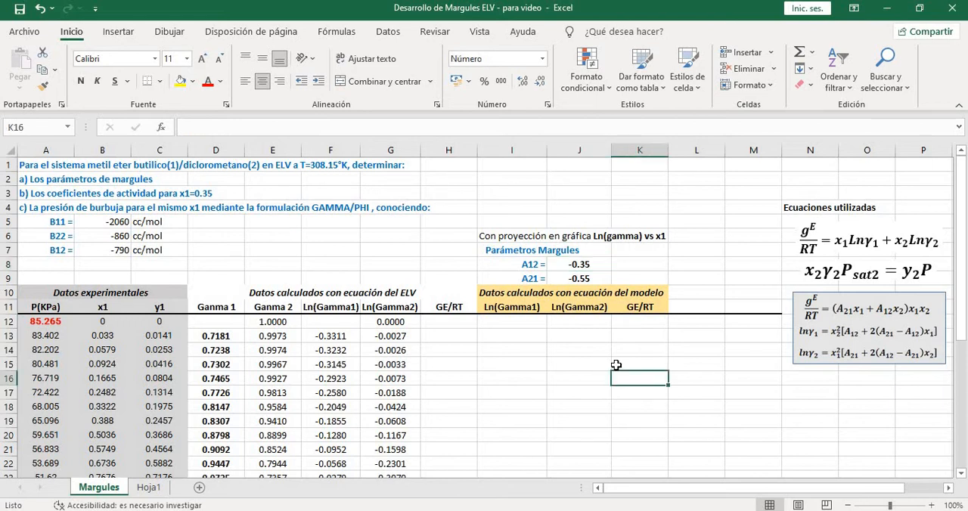
Review the A12 and A21 values against question a) on the Margules parameters and the calculated data table
scroll(616, 365, "down", 1)
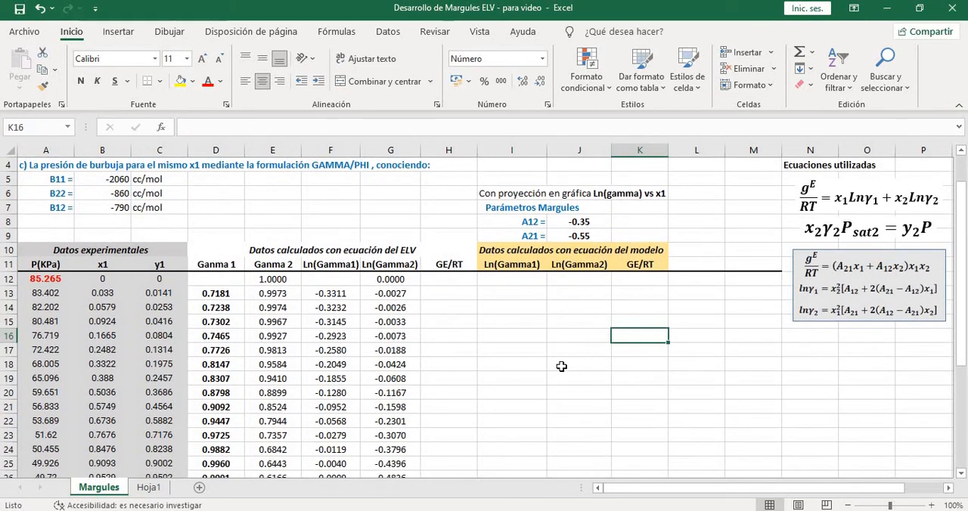
scroll(147, 247, "up", 1)
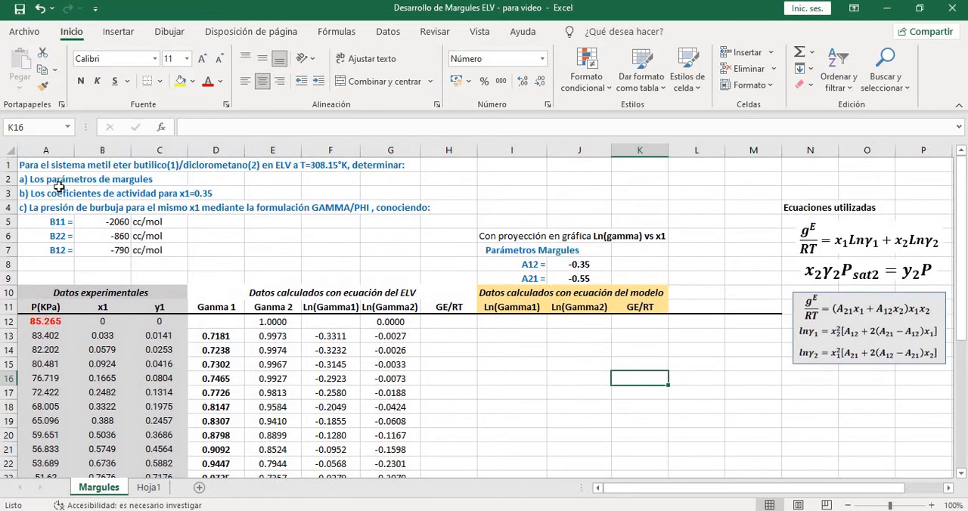
left_click(59, 182)
left_click_drag(587, 267, 581, 278)
key("ctrl+c")
scroll(569, 363, "down", 1)
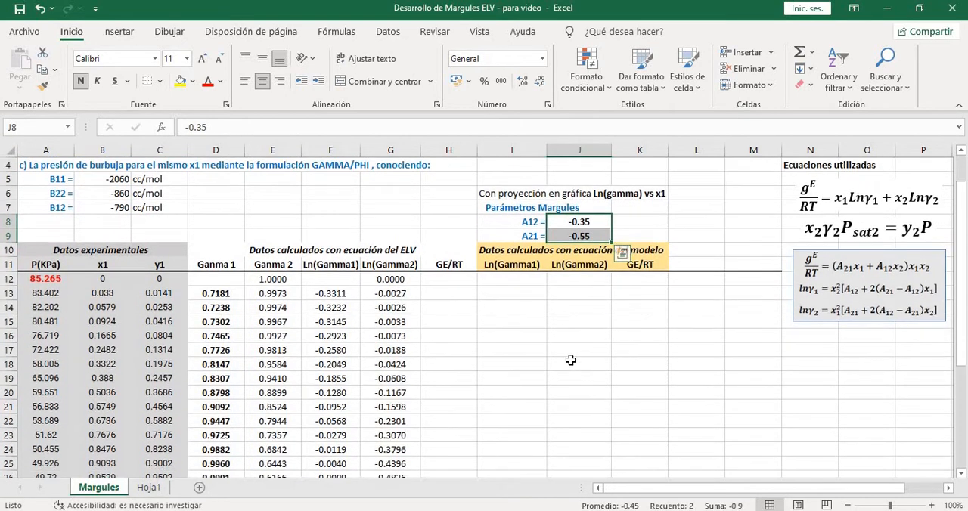
left_click(568, 365)
scroll(557, 348, "down", 1)
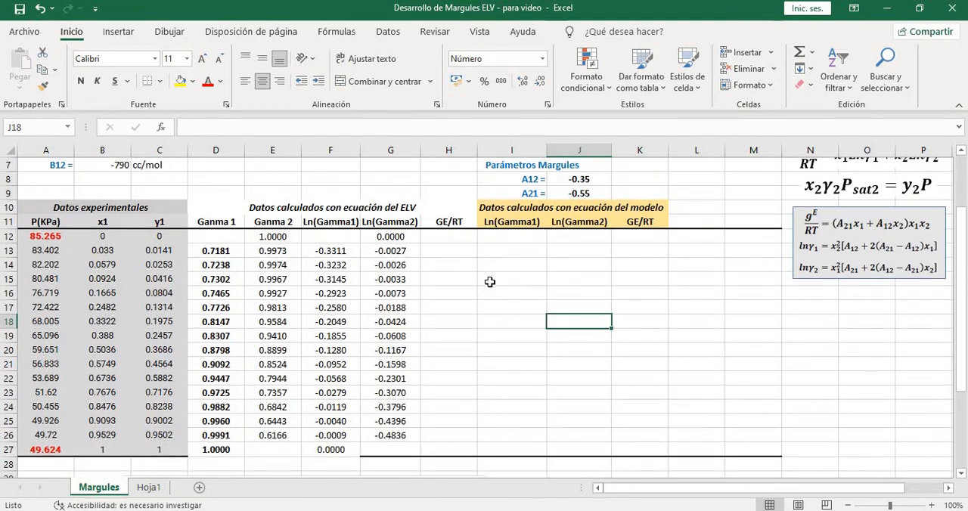
scroll(629, 184, "up", 1)
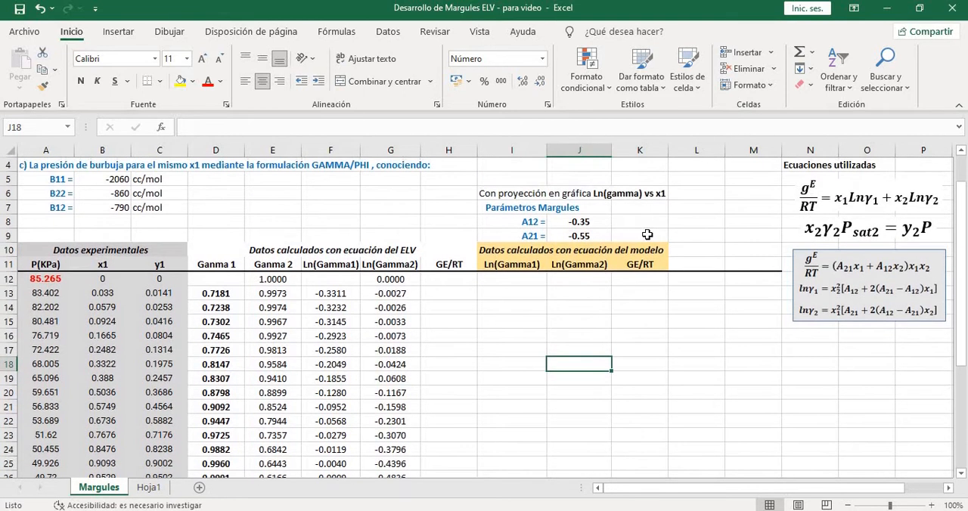
left_click_drag(598, 222, 598, 236)
key("ctrl+v")
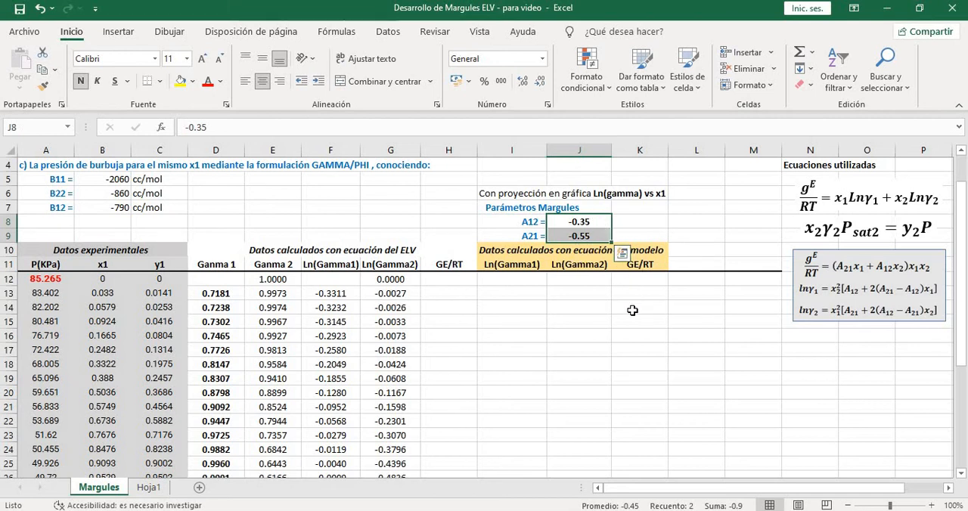
Compare the GE/RT columns of the ELV and model data with the equations listed under Ecuaciones utilizadas
left_click(463, 281)
scroll(497, 289, "down", 1)
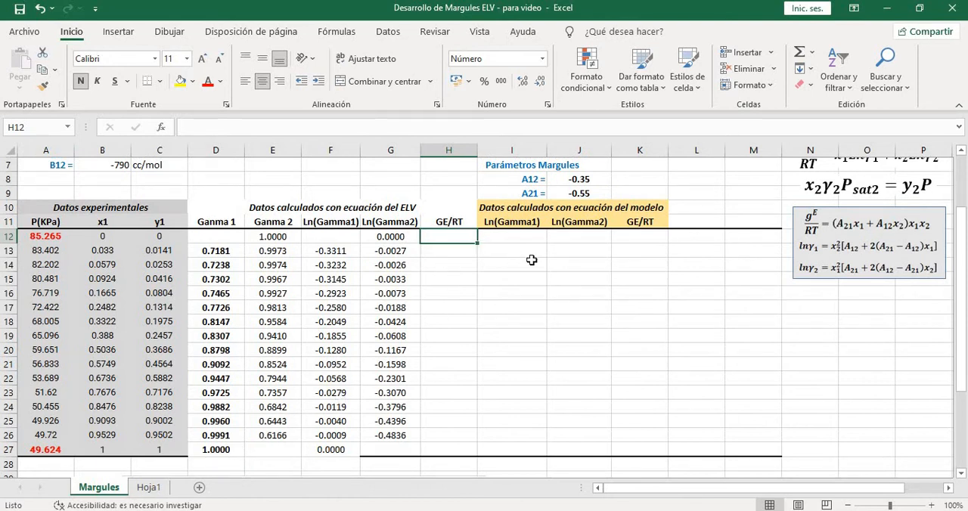
scroll(532, 261, "up", 1)
left_click(463, 264)
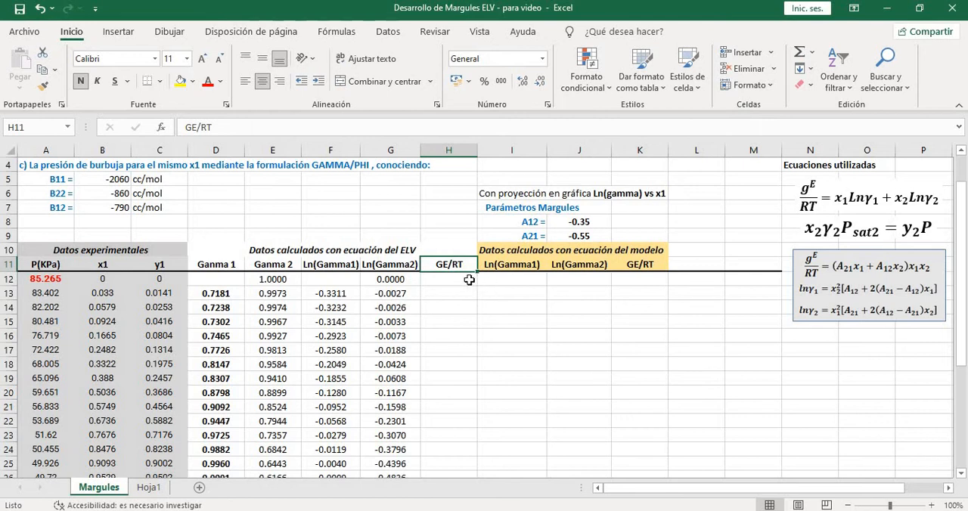
left_click(630, 264)
scroll(749, 291, "up", 1)
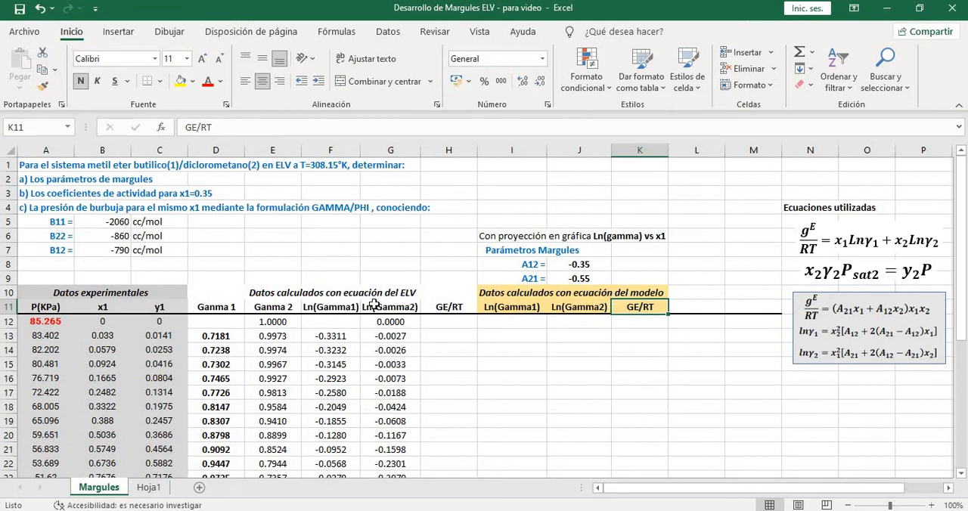
left_click_drag(226, 291, 448, 307)
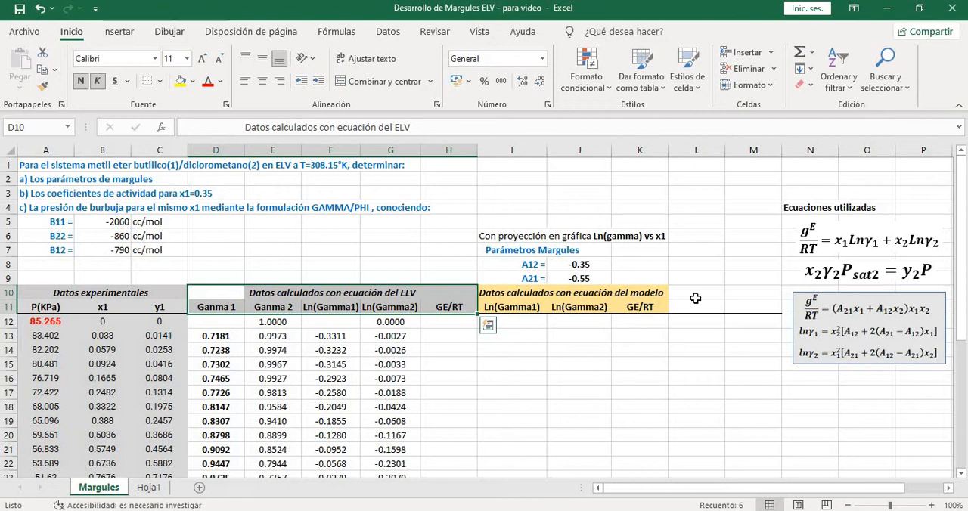
left_click(824, 257)
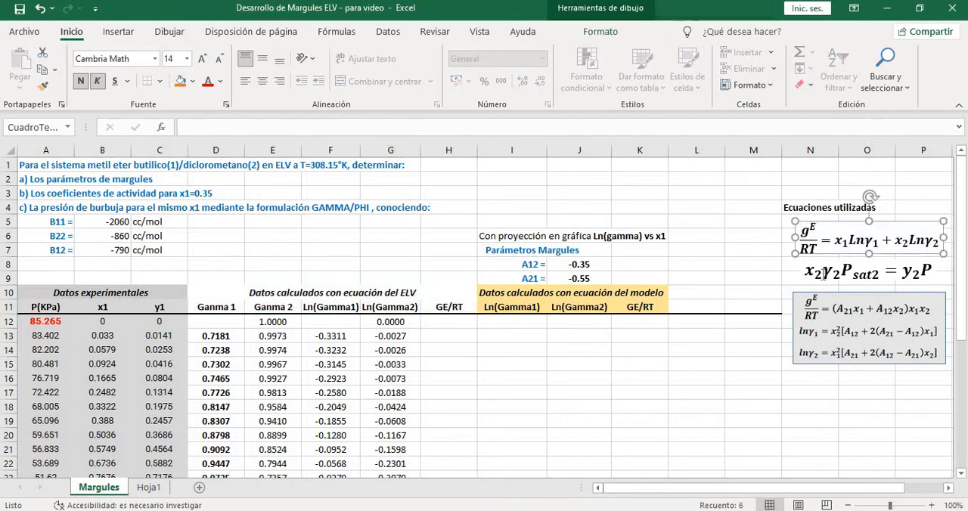
key("Escape")
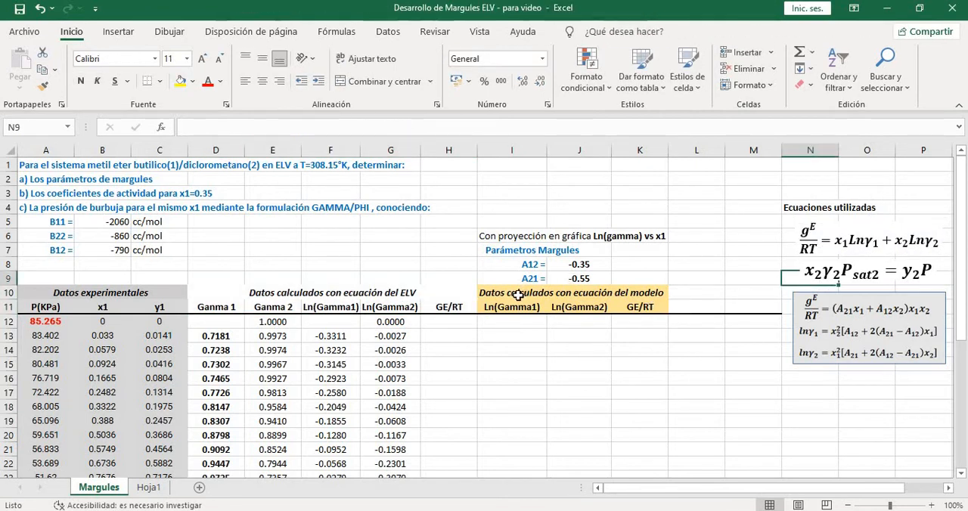
left_click(640, 293)
left_click(847, 339)
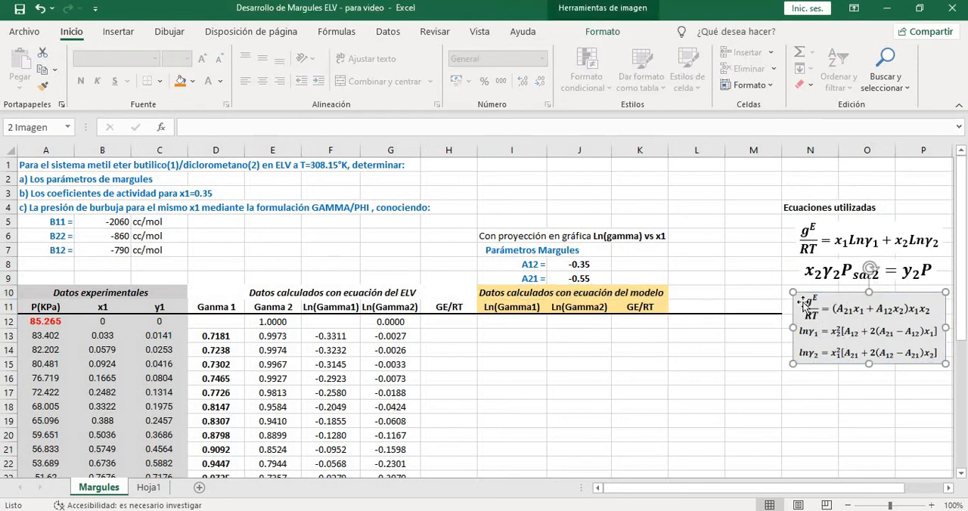
left_click(837, 377)
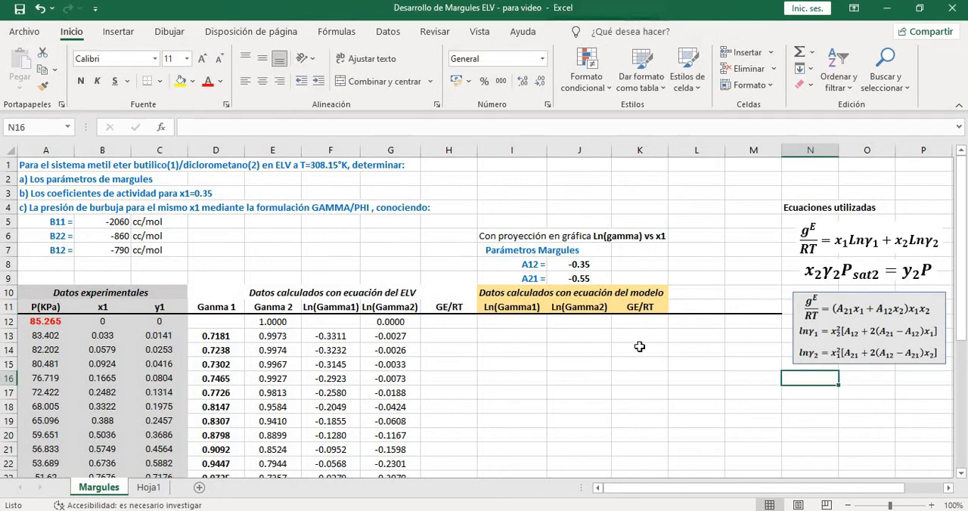
Examine the expression x1Lnγ1 + x2Lnγ2 in the gE/RT equation that applies to the ELV column's first GE/RT cell, H12
left_click_drag(401, 322, 439, 322)
left_click(440, 321)
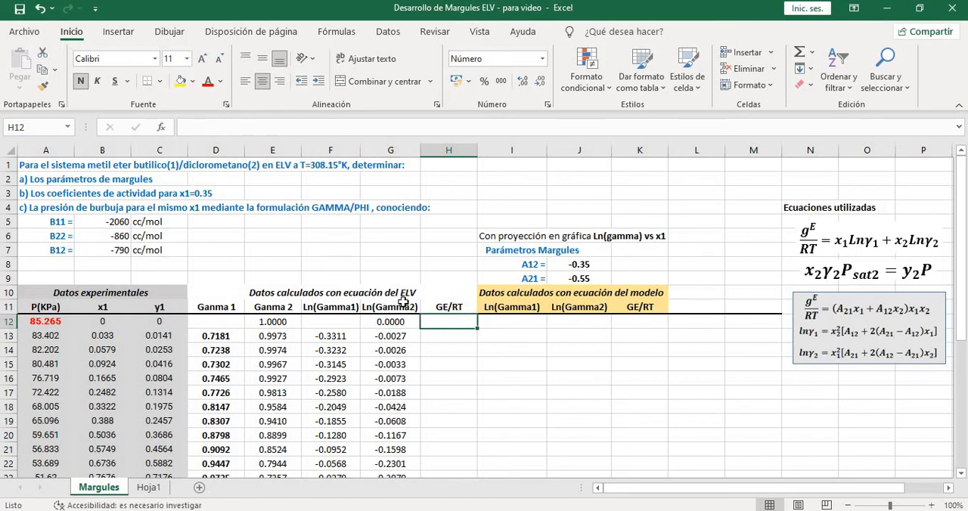
left_click(852, 242)
left_click(881, 256)
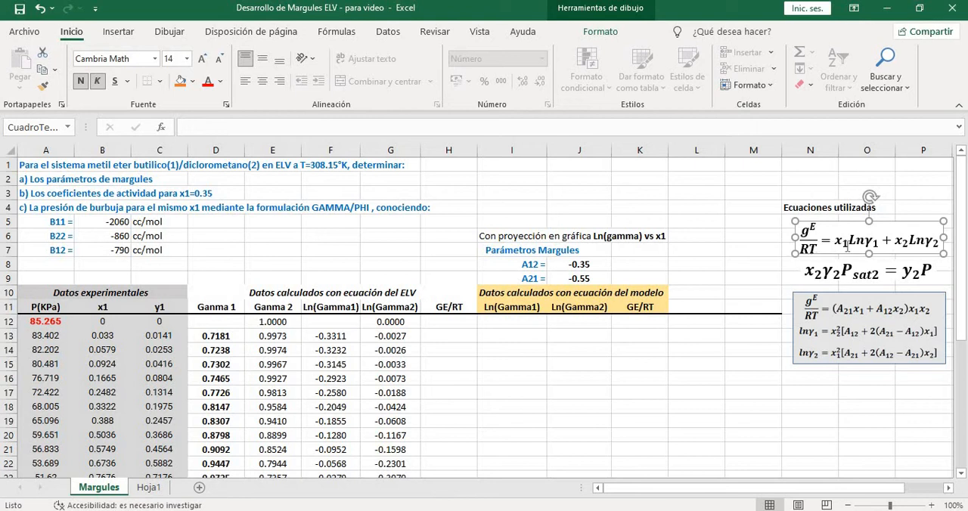
left_click_drag(833, 242, 932, 243)
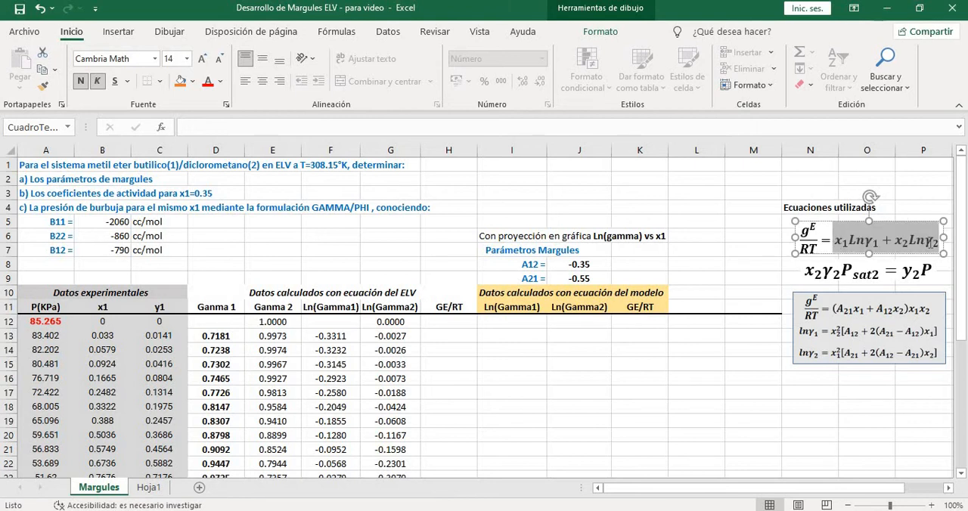
left_click(917, 178)
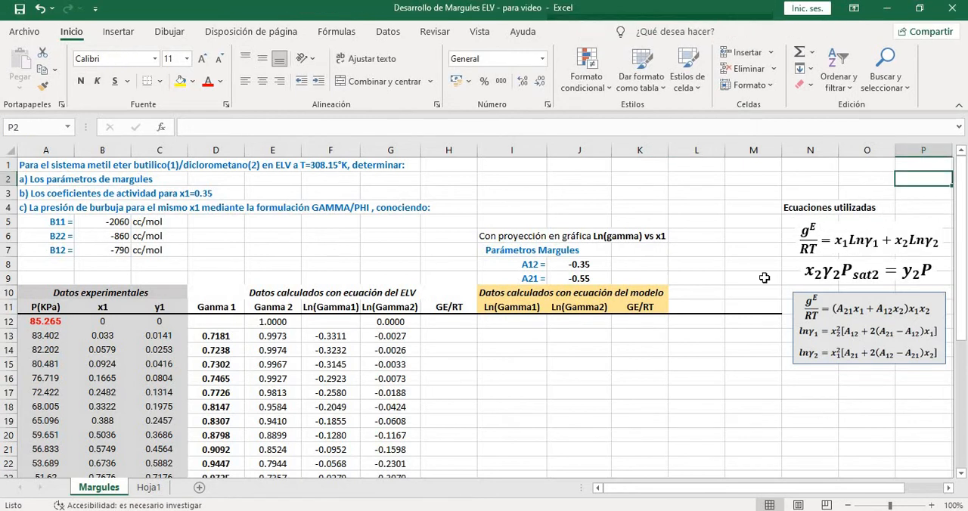
Enter the formula =B12*LN(D12)+(1-B12)*LN(E12) in the first GE/RT cell of the ELV data, H12
left_click(451, 324)
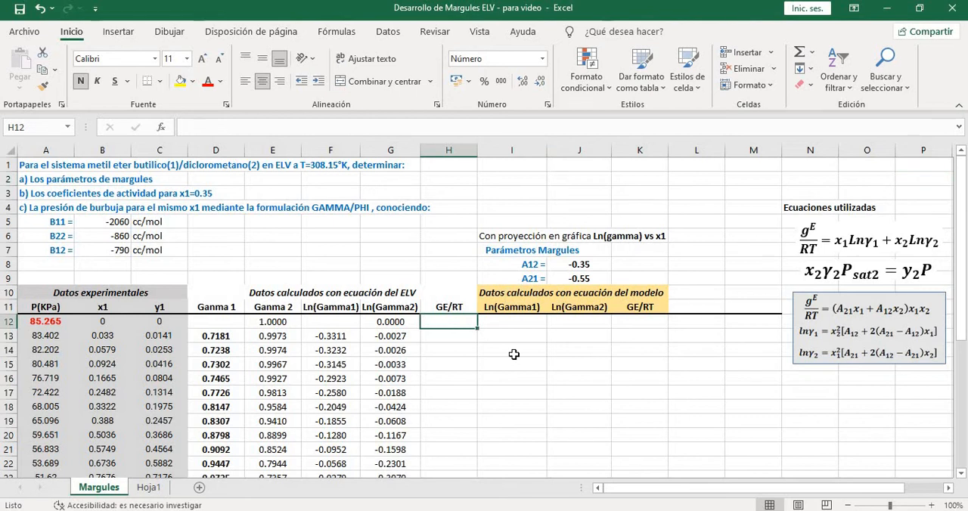
type("=")
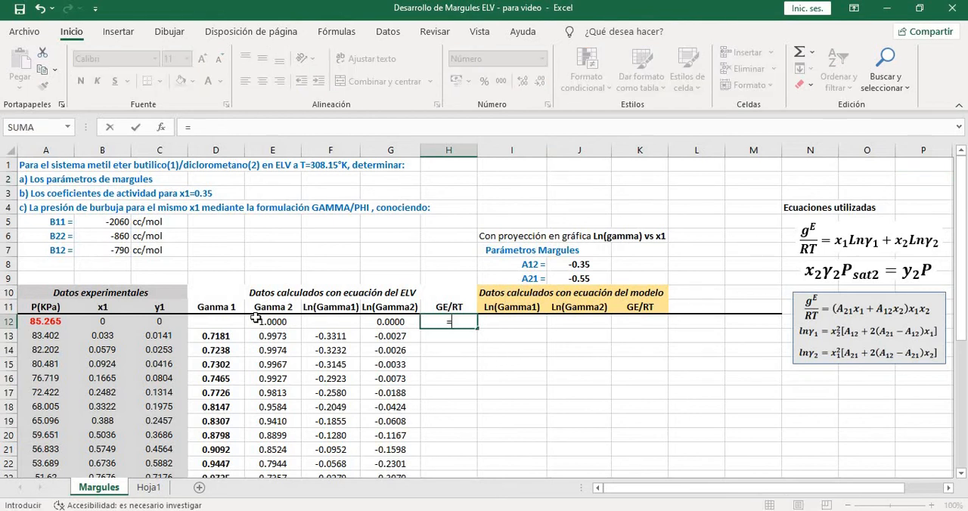
left_click(101, 323)
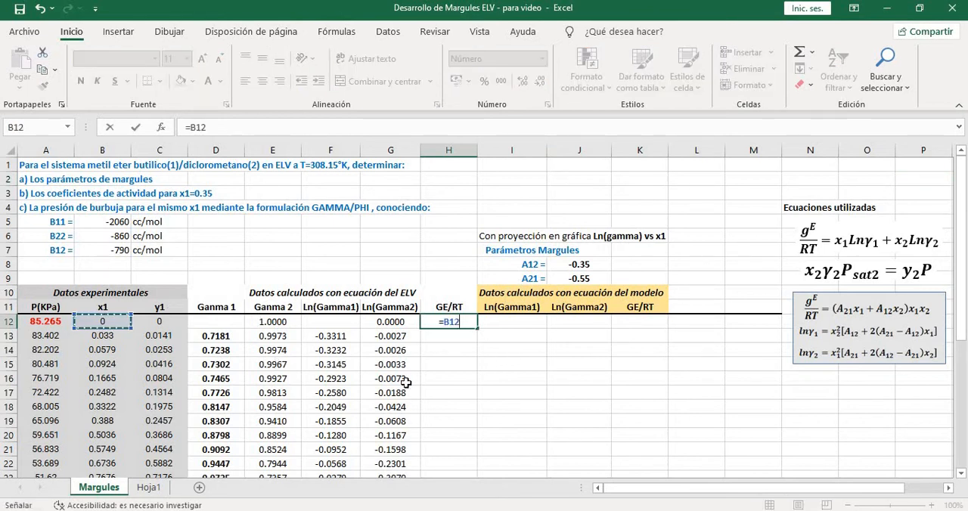
type("*LN(")
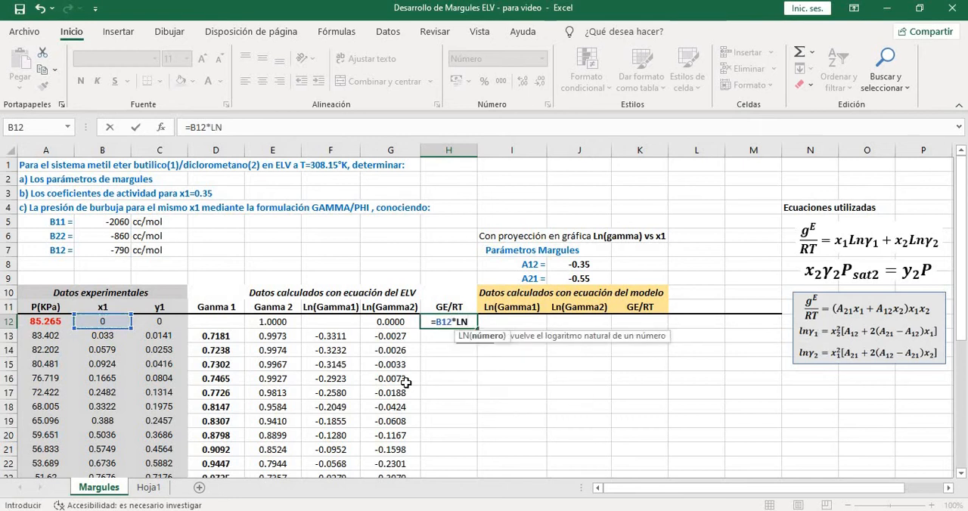
left_click(214, 321)
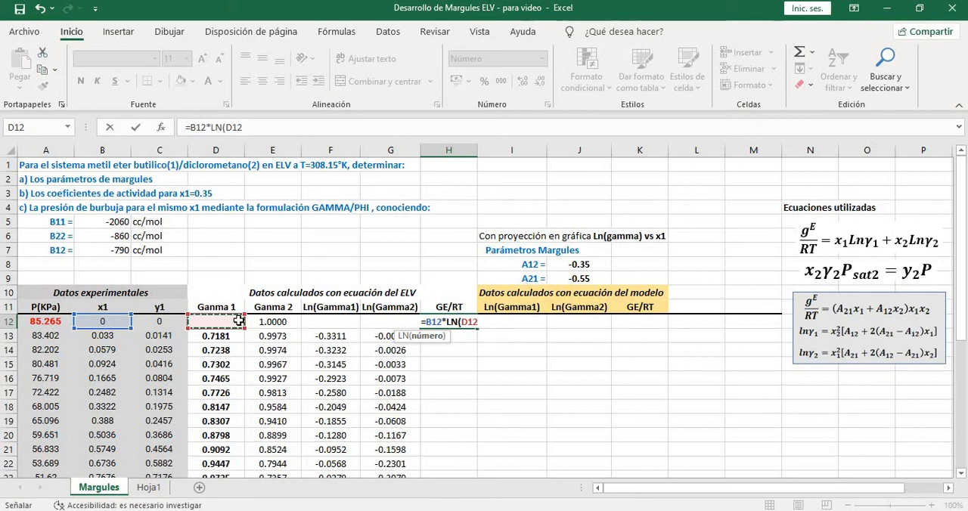
type(")")
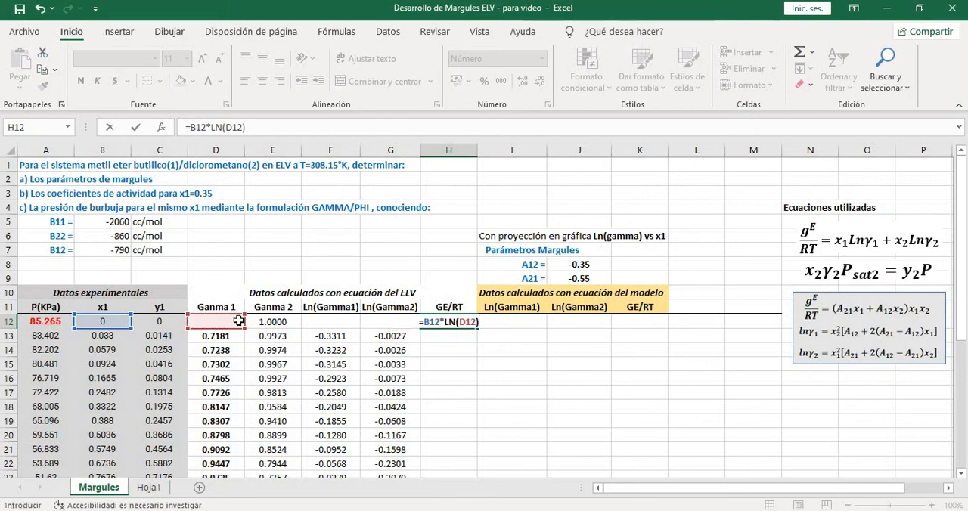
type("+")
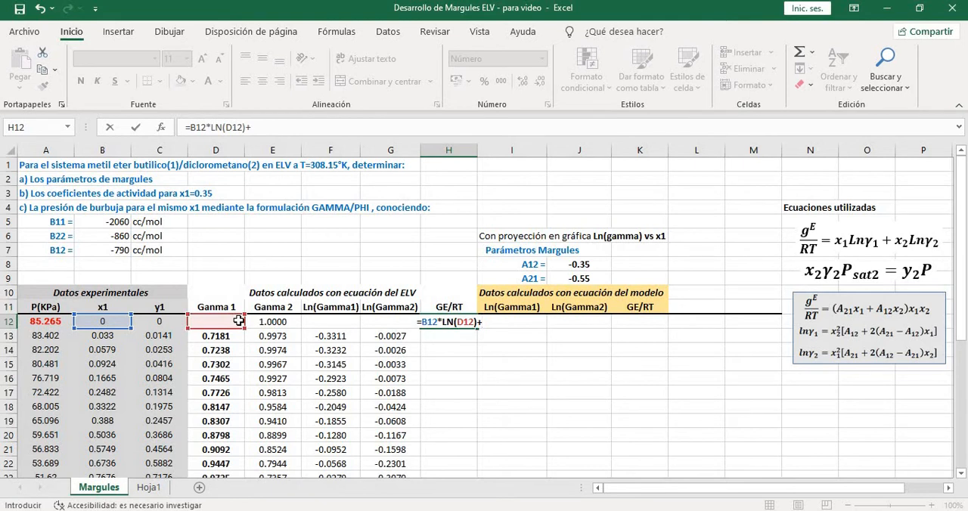
type("(")
type("1-")
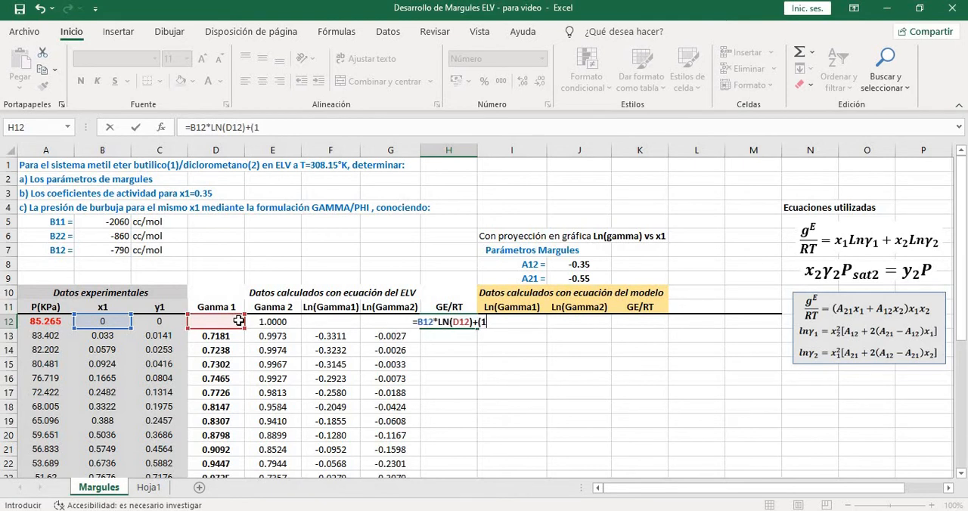
left_click(102, 321)
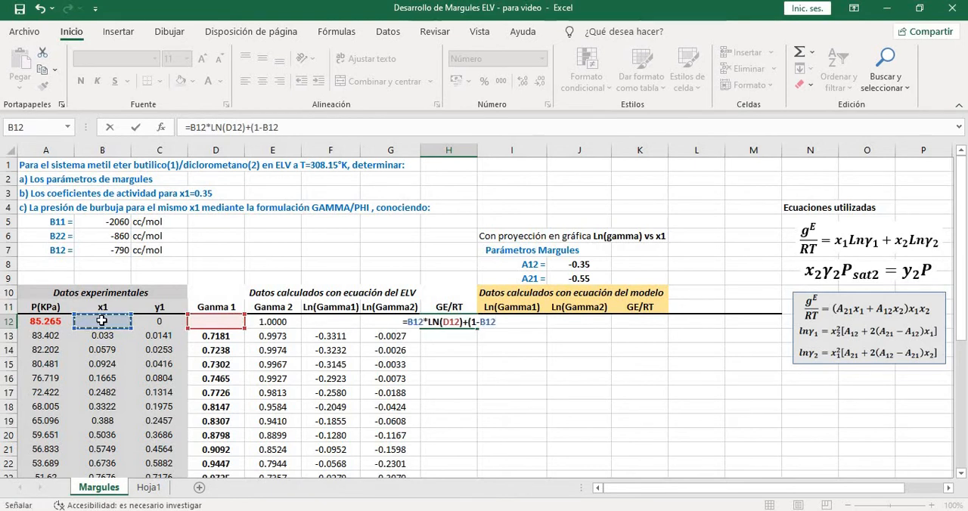
type(")*LN(")
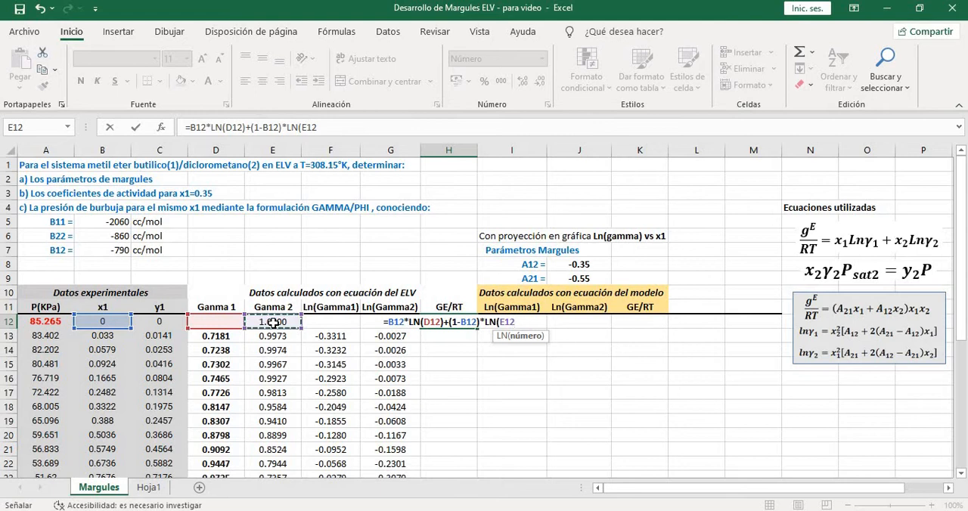
type(")")
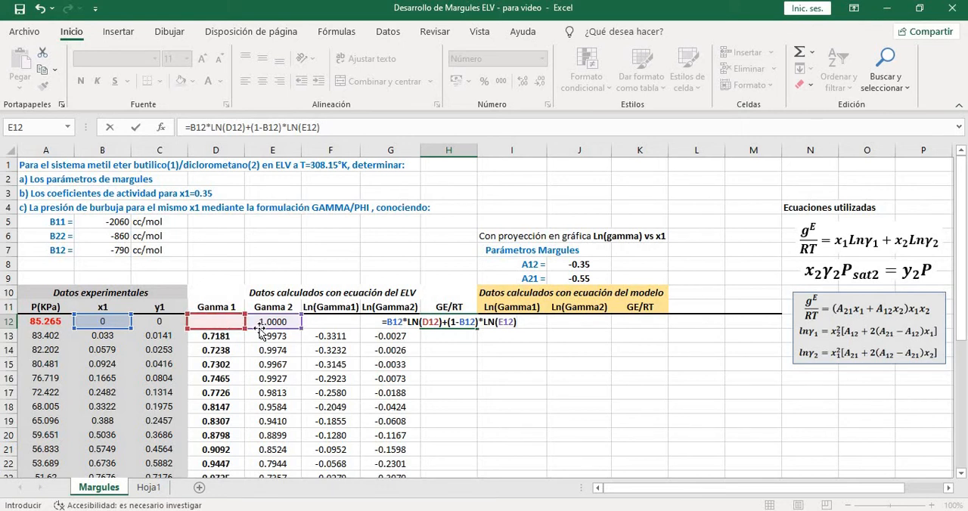
key("Return")
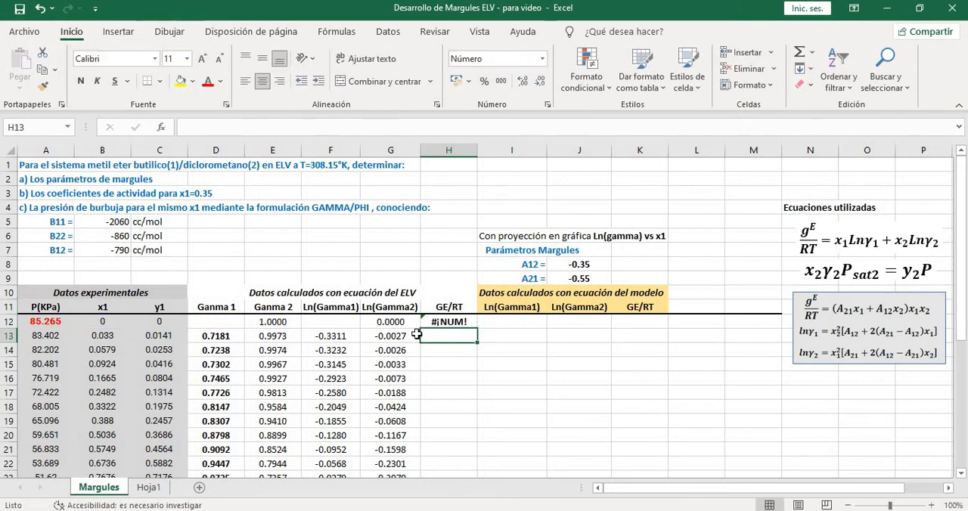
Fill the GE/RT formula from H12 down through row 27 of the ELV data
left_click(457, 322)
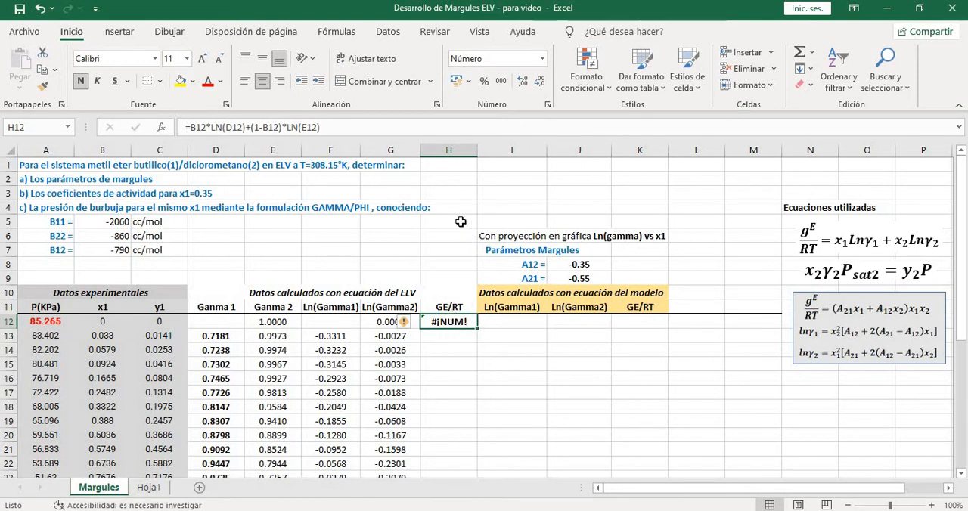
scroll(495, 332, "down", 1)
scroll(469, 303, "down", 3)
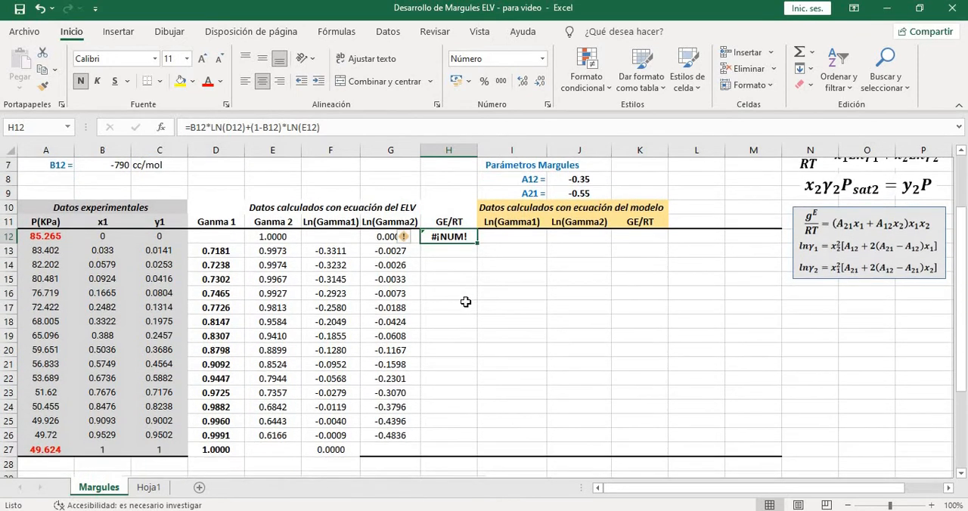
scroll(450, 291, "up", 2)
scroll(453, 293, "down", 1)
left_click_drag(478, 245, 470, 447)
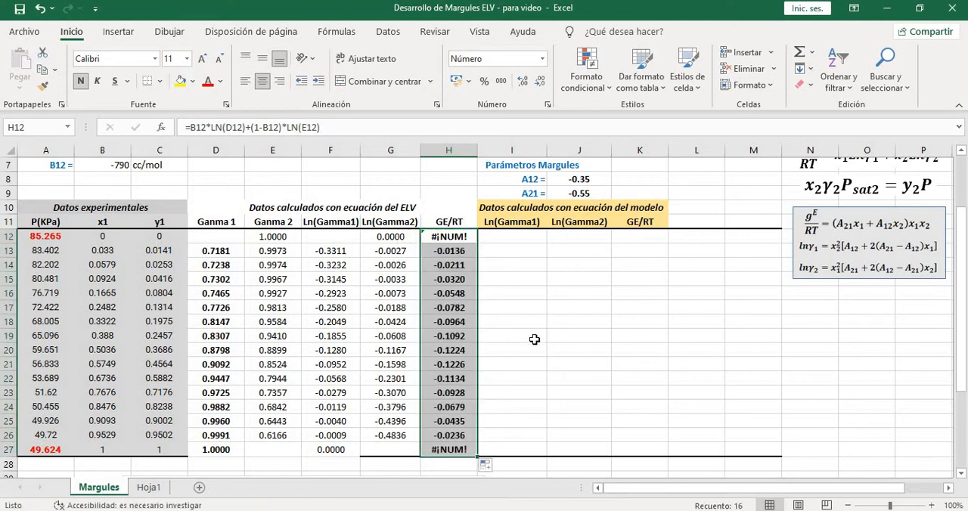
left_click(534, 339)
scroll(534, 264, "up", 1)
scroll(454, 244, "down", 1)
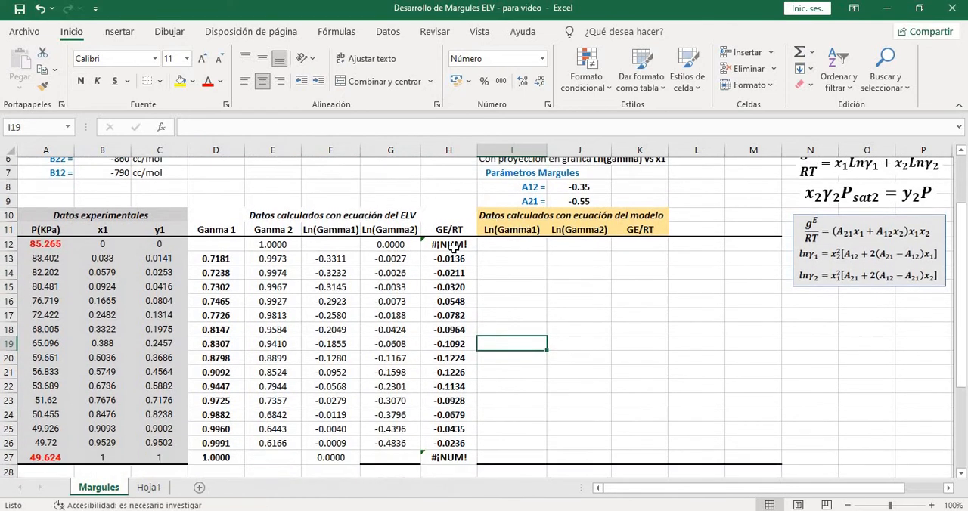
Check the GE/RT formulas at the x1 = 0 and x1 = 1 endpoints and clear cells H12 and H27
left_click(456, 241)
left_click(457, 448)
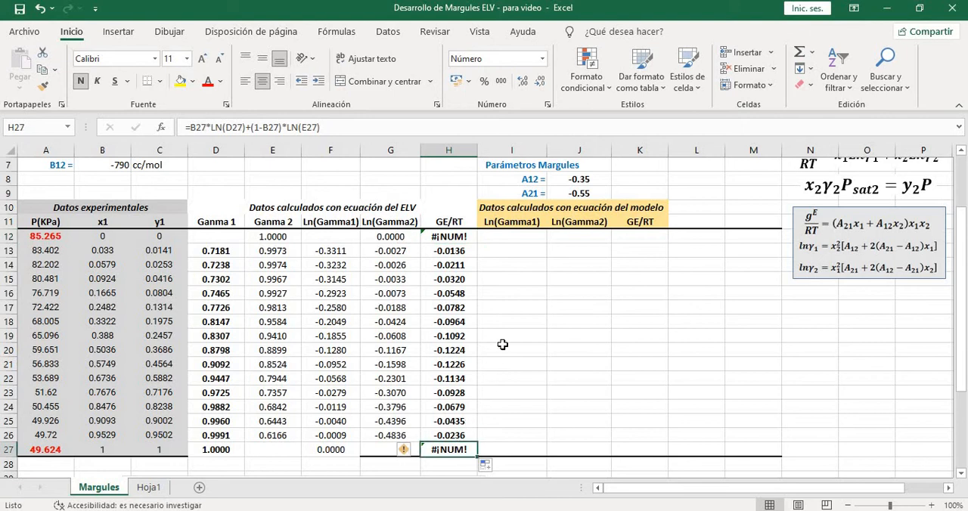
scroll(511, 347, "down", 1)
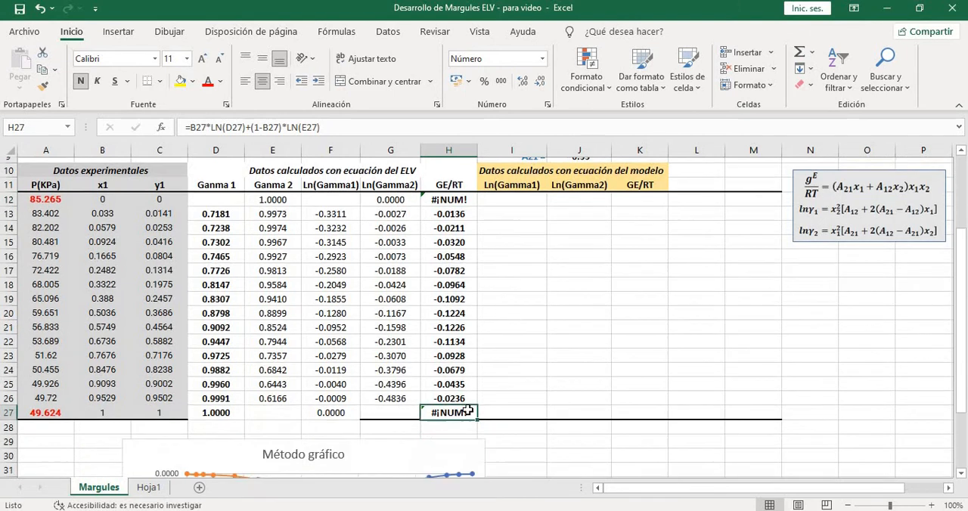
scroll(475, 386, "up", 1)
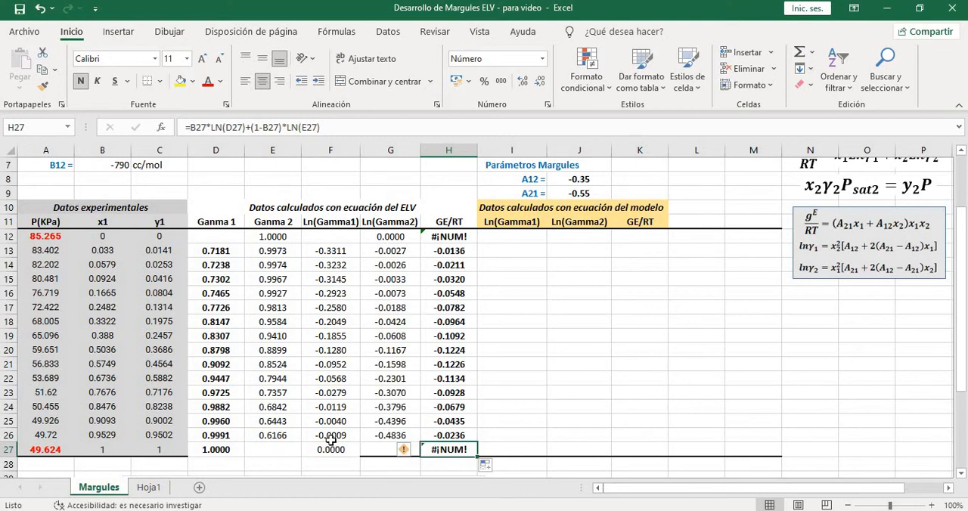
left_click(284, 449)
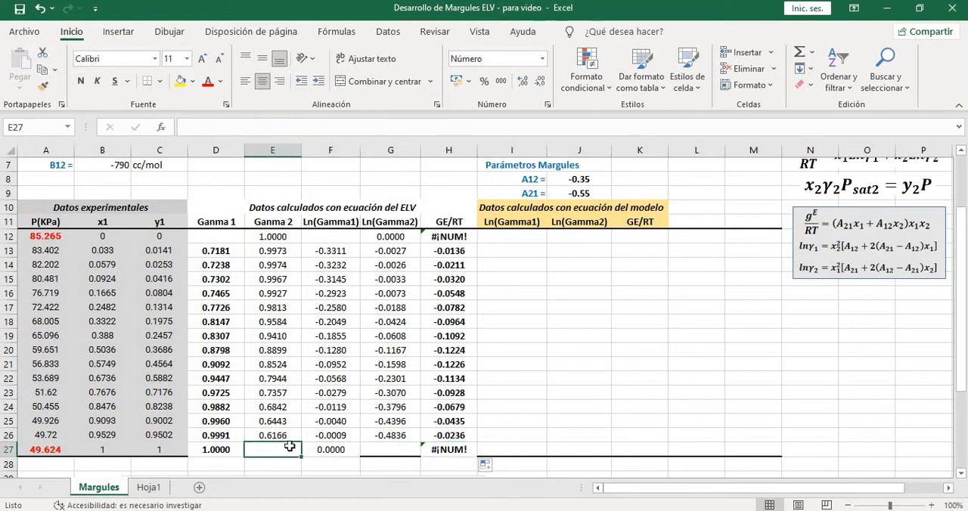
left_click(437, 450)
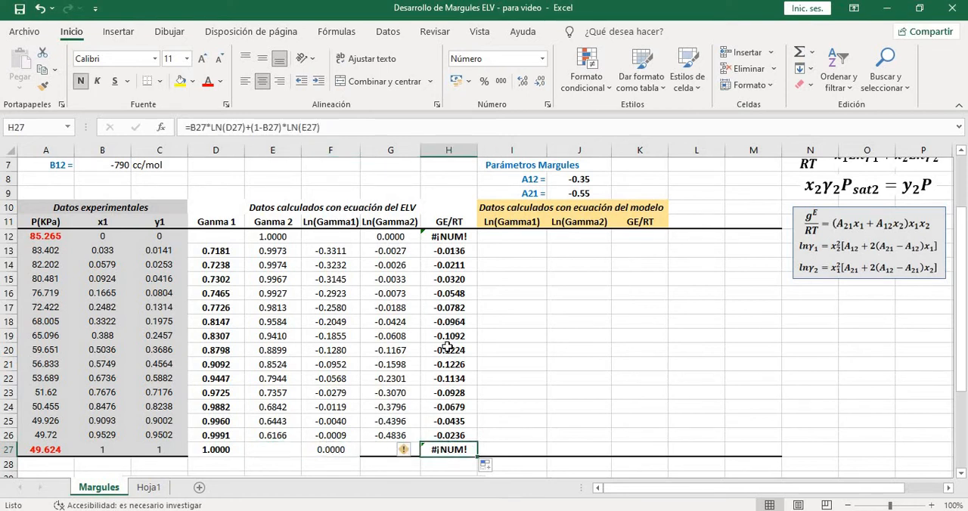
left_click(452, 239)
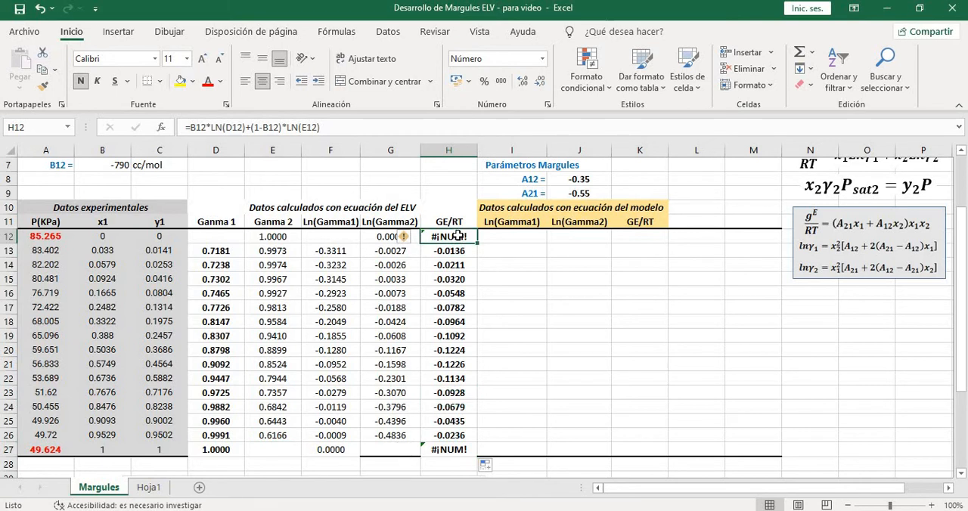
key("BackSpace")
key("Return")
left_click(460, 450)
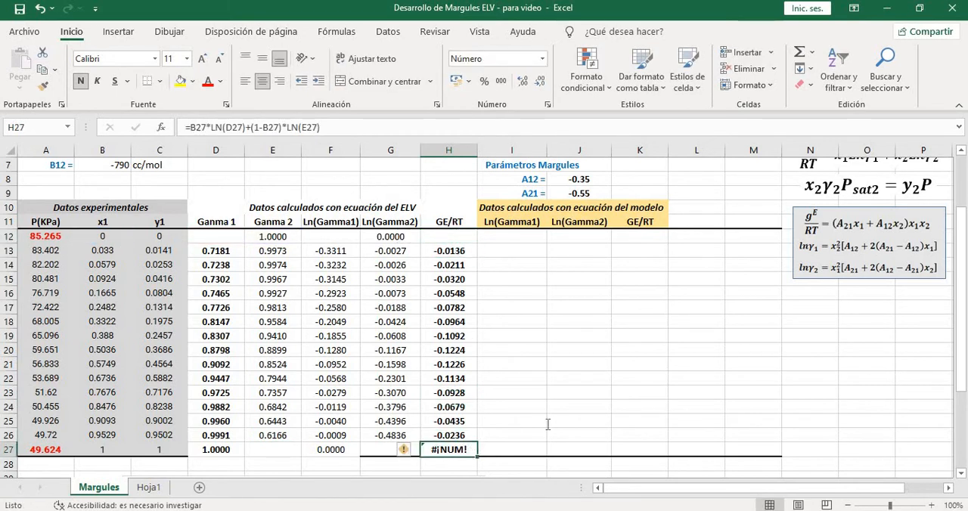
key("BackSpace")
key("Return")
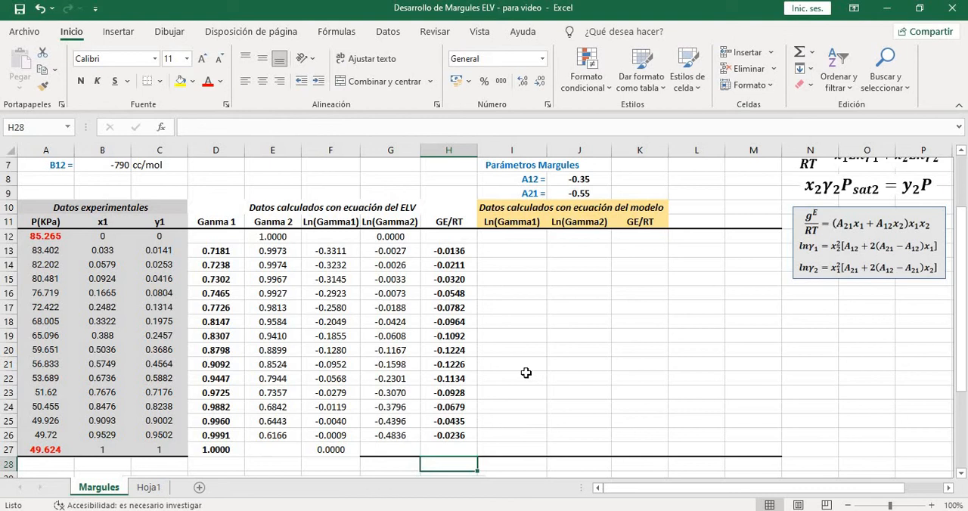
left_click(526, 373)
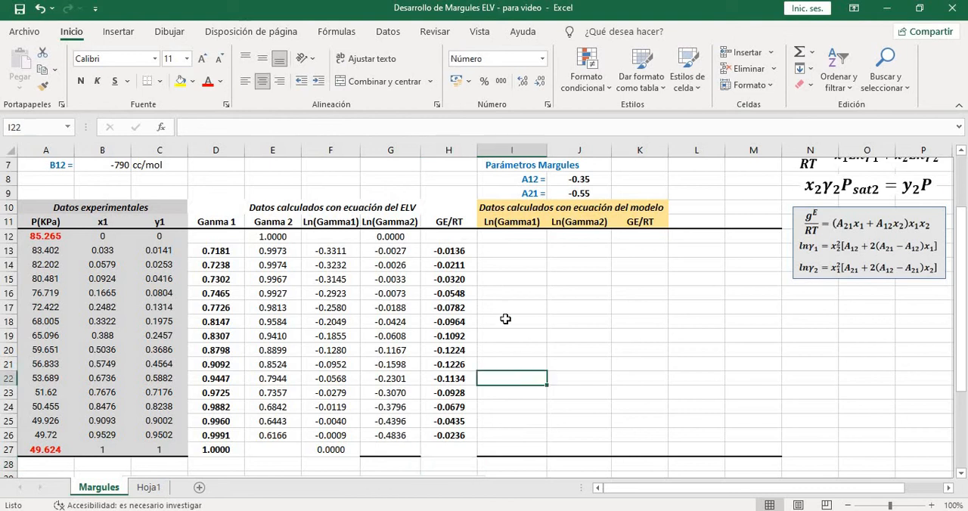
Go to the first GE/RT cell of the model data, K12, with the model equations in view
left_click(519, 240)
scroll(666, 273, "up", 1)
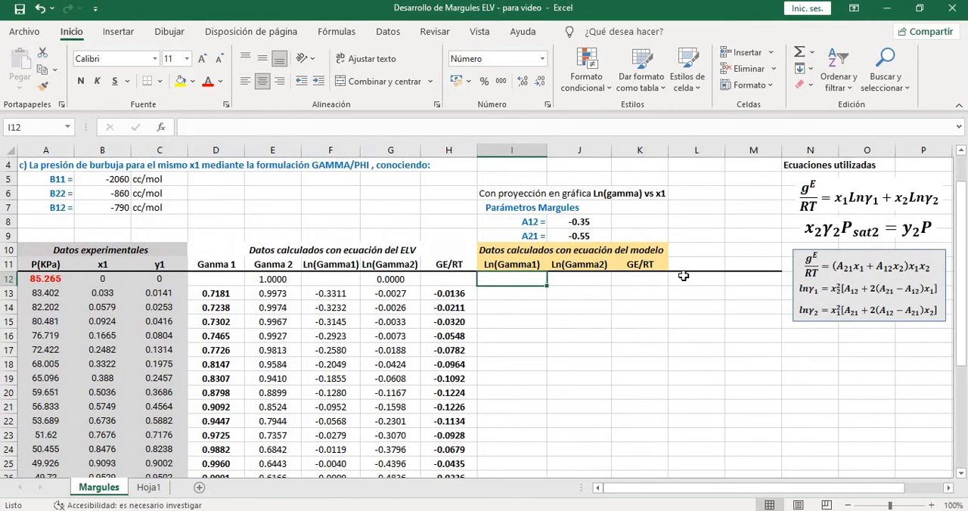
left_click(637, 279)
scroll(778, 302, "up", 1)
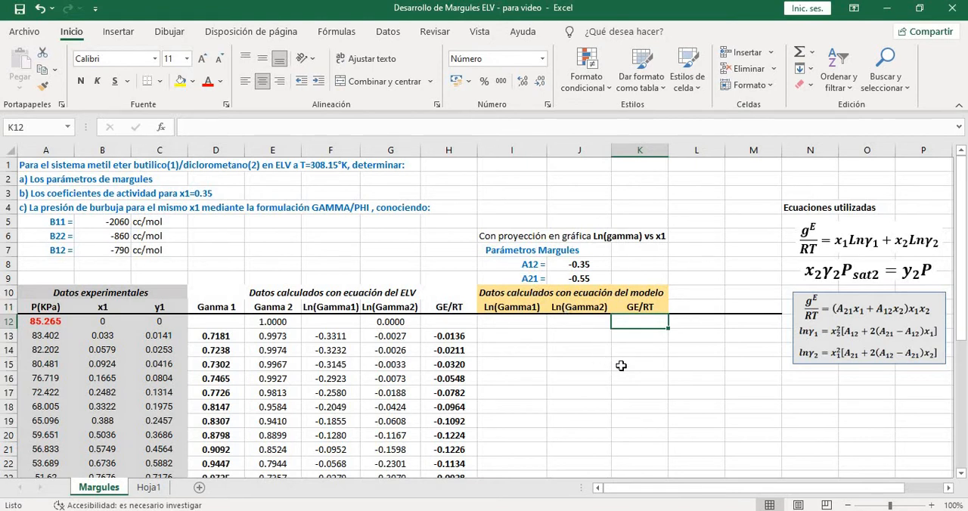
Review the Margules parameters A12 and A21 in J8 and J9 against the graphical method and the model equations
left_click(587, 267)
left_click(594, 277)
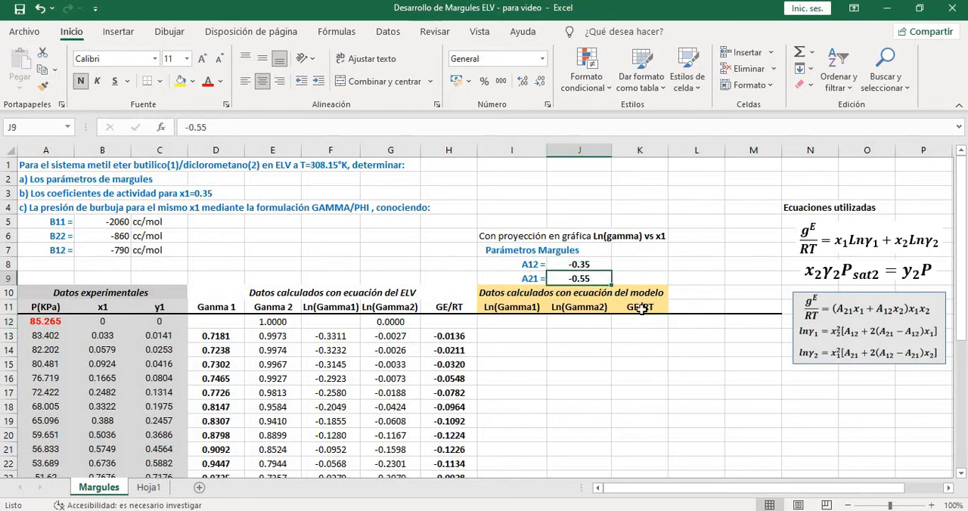
left_click(599, 264)
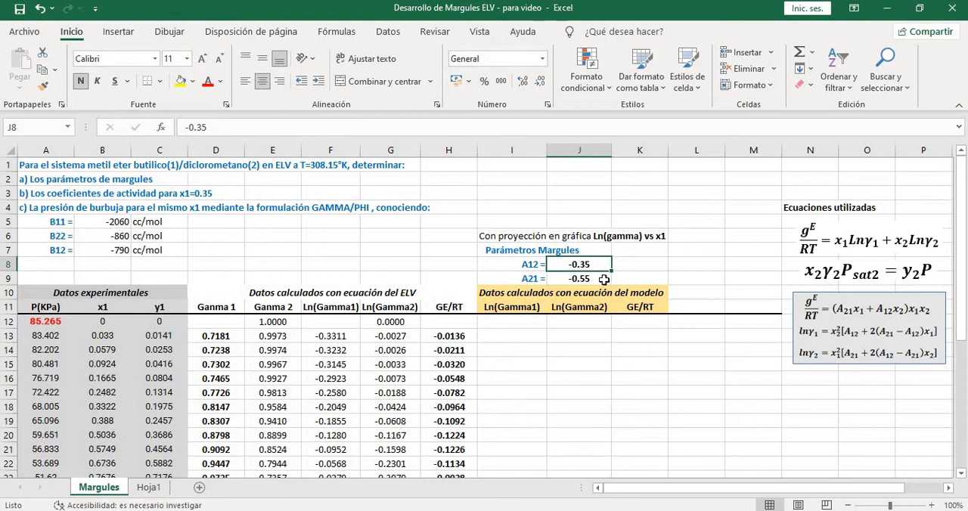
left_click(604, 280)
scroll(681, 362, "down", 5)
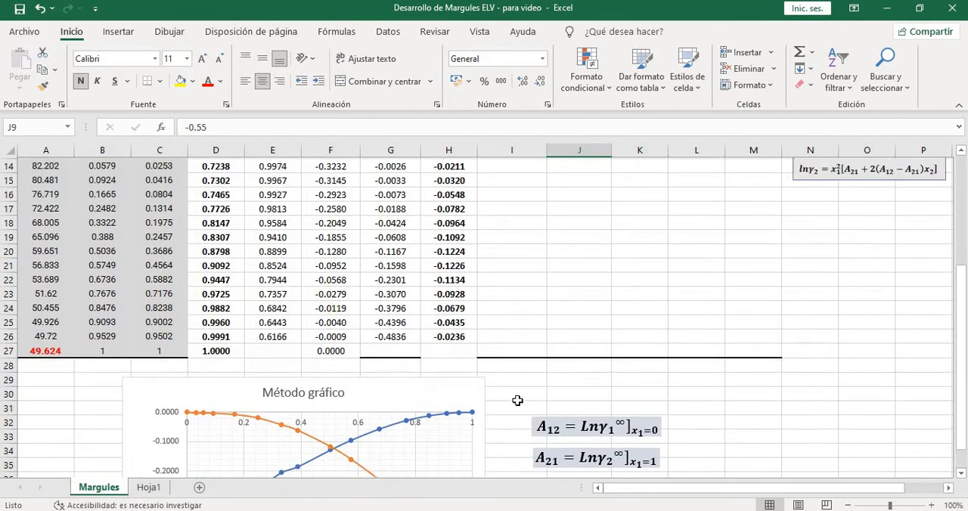
scroll(517, 401, "up", 3)
left_click(584, 220)
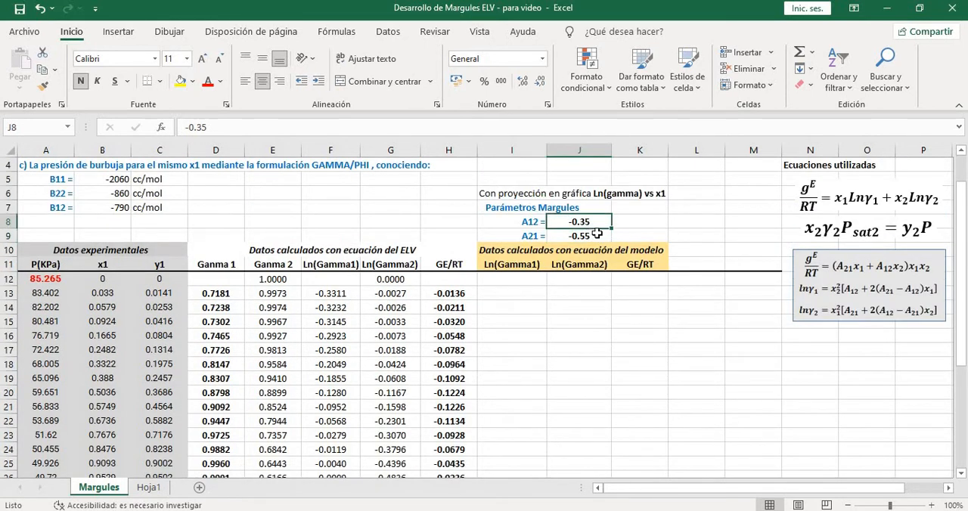
left_click(597, 235)
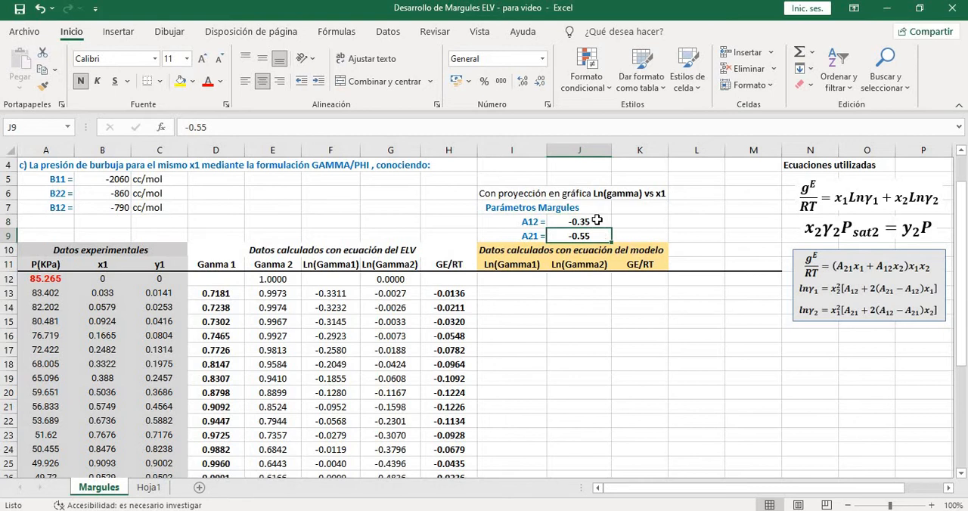
Enter the formula =(J9*B12+J8*(1-B12))*B12*(1-B12) in the first GE/RT cell of the model data, K12
left_click(645, 280)
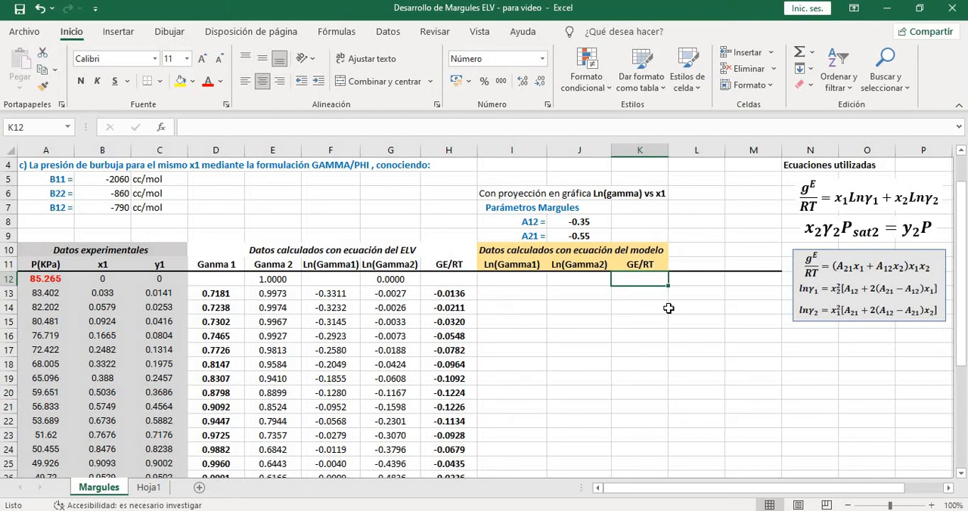
type("=")
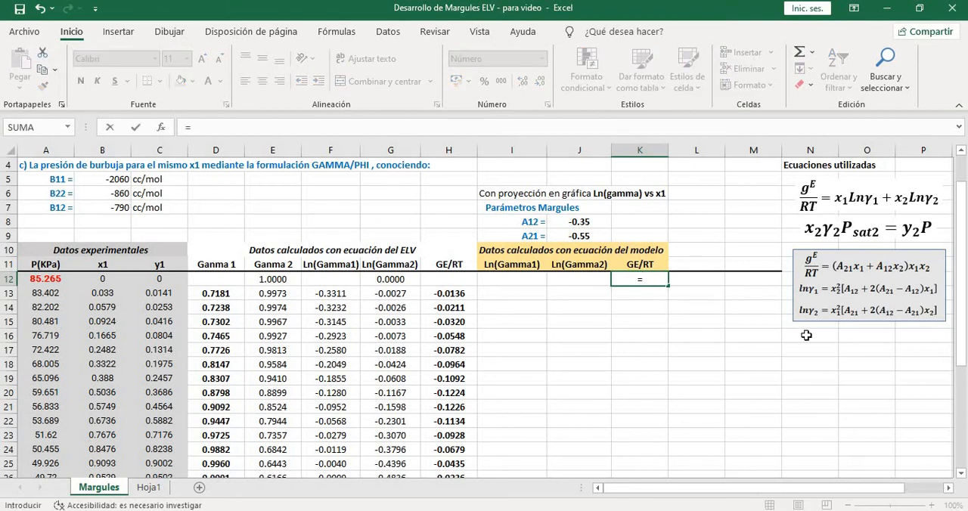
type("(")
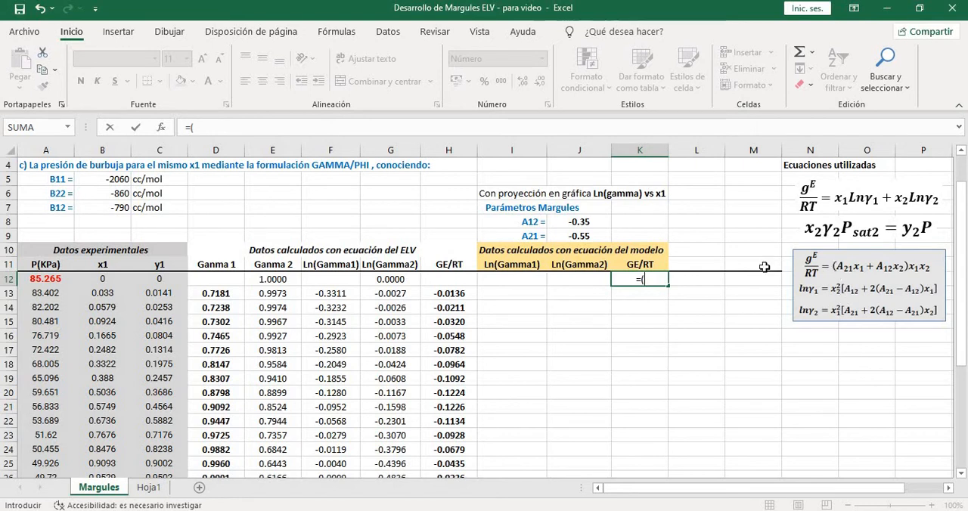
left_click(599, 236)
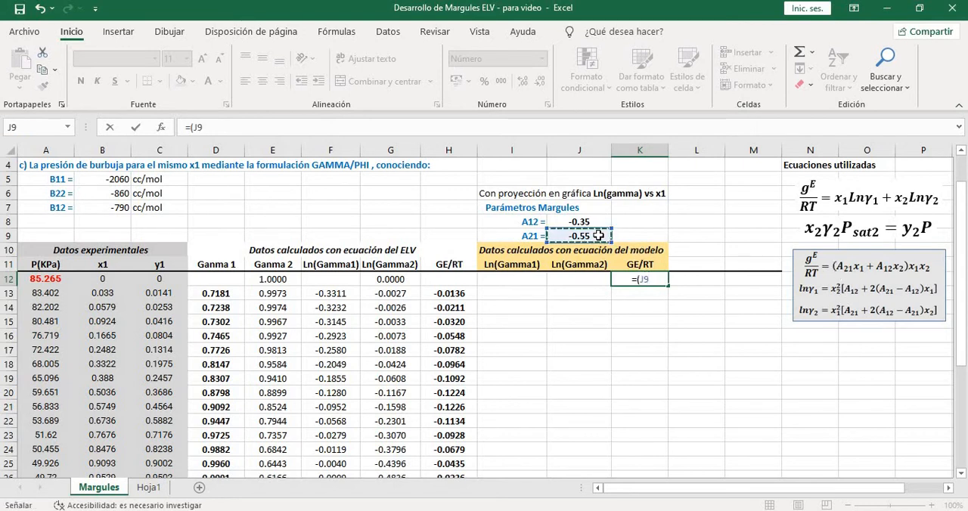
type("*")
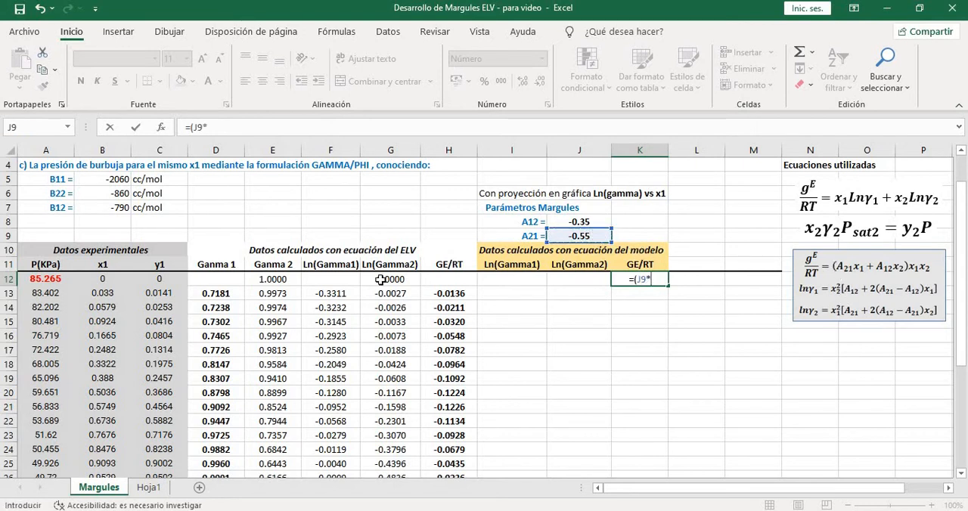
left_click(97, 280)
type("+")
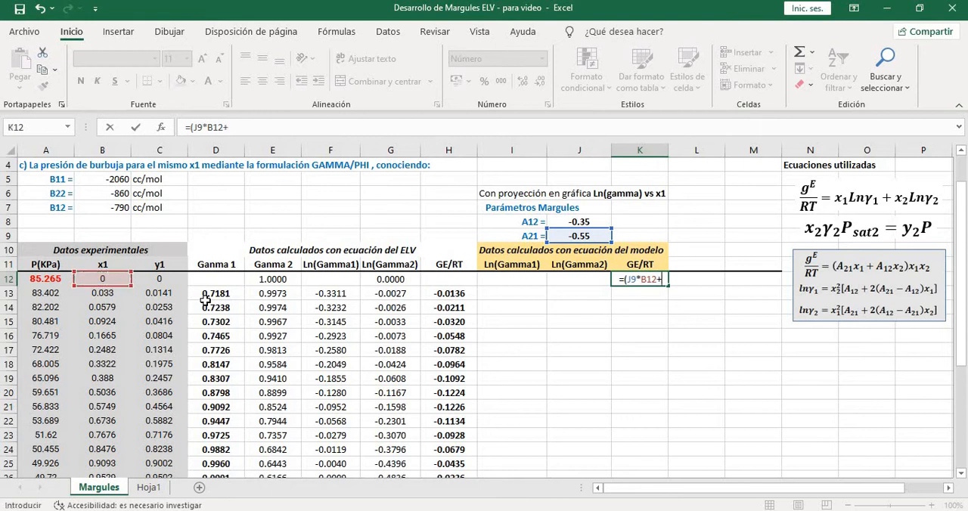
left_click(584, 221)
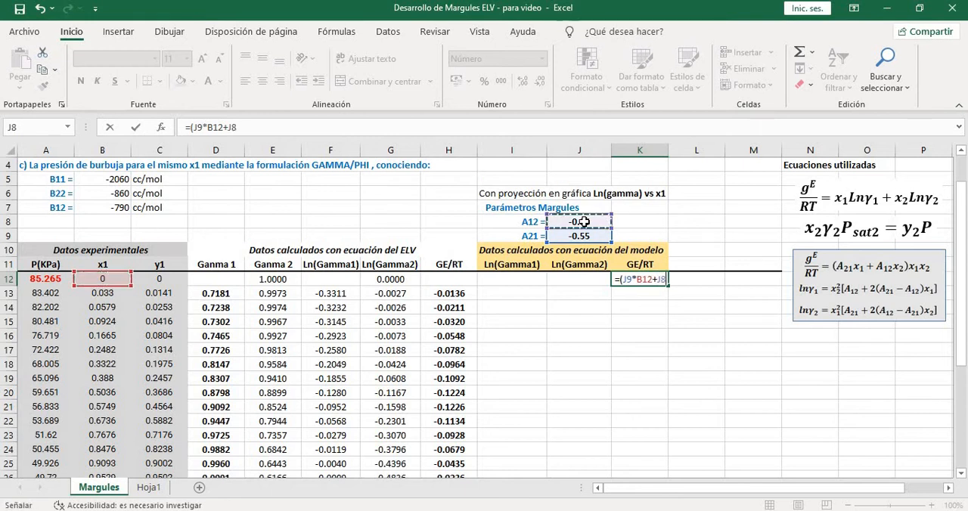
type("*")
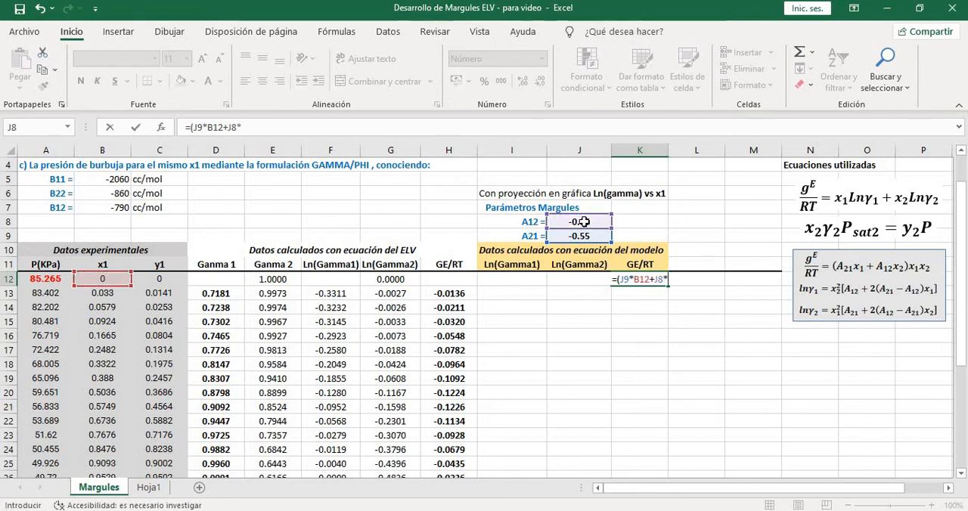
type("(1-")
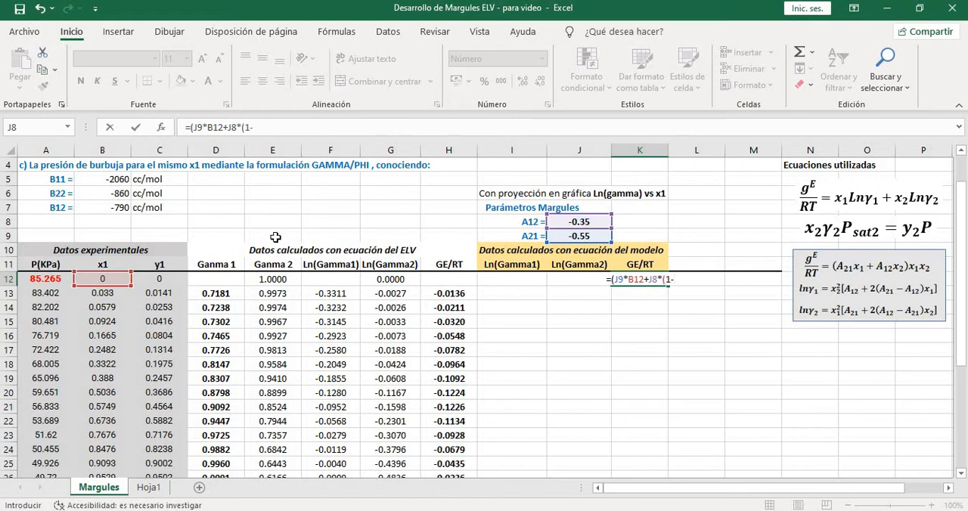
left_click(98, 278)
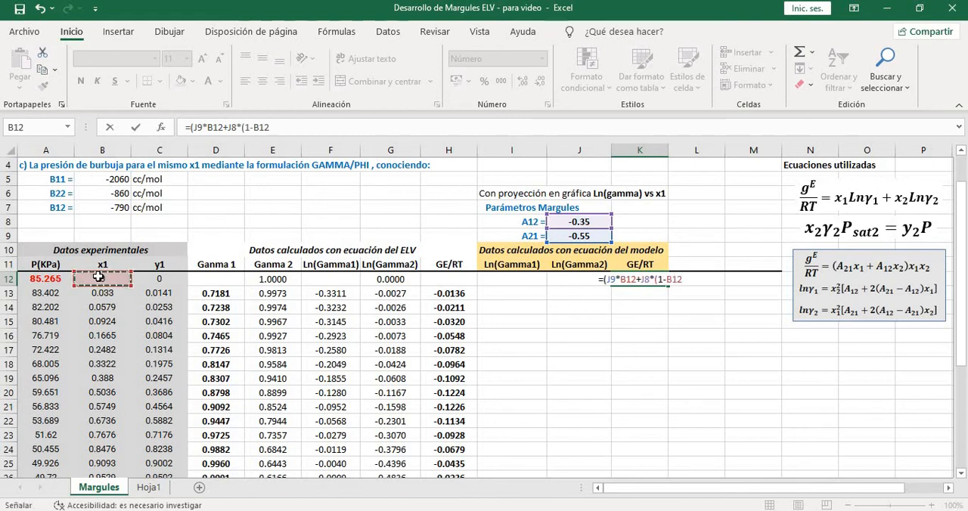
type("=")
key("BackSpace")
type(")")
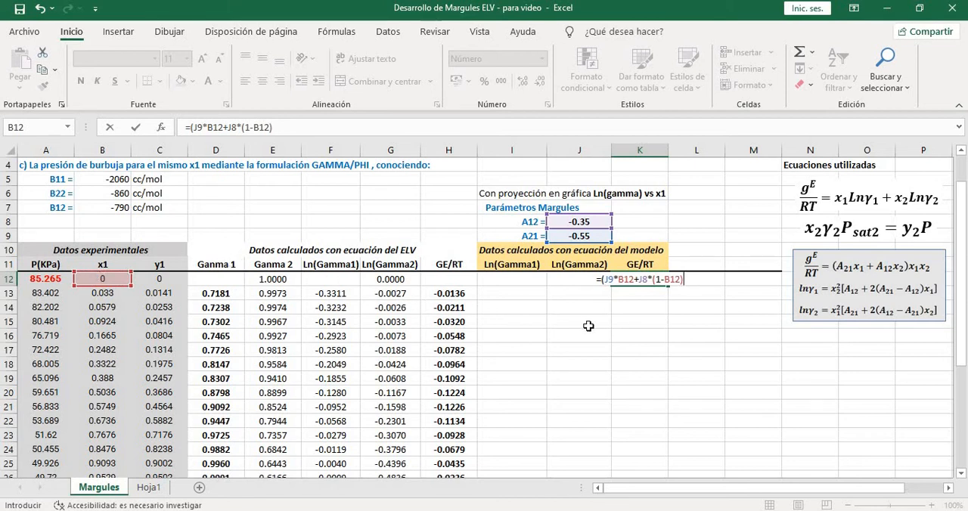
type(")*")
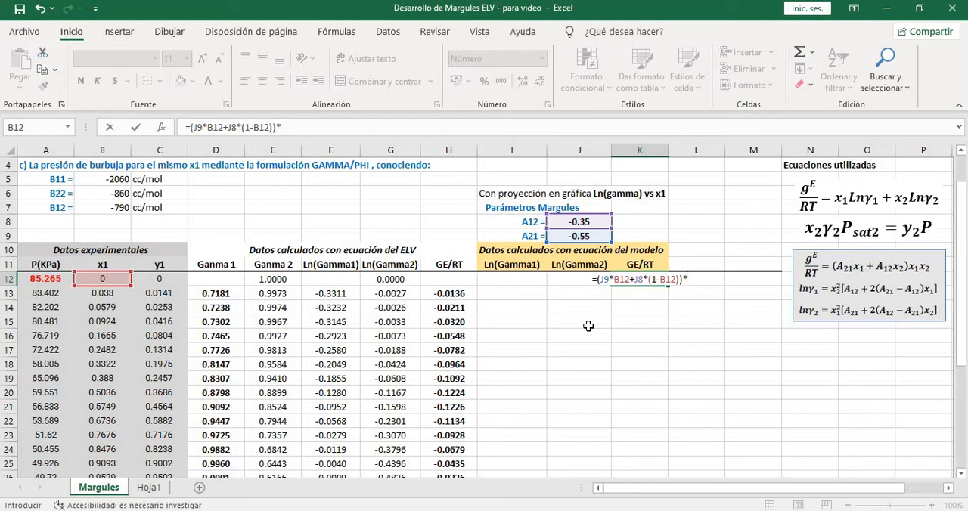
left_click(118, 279)
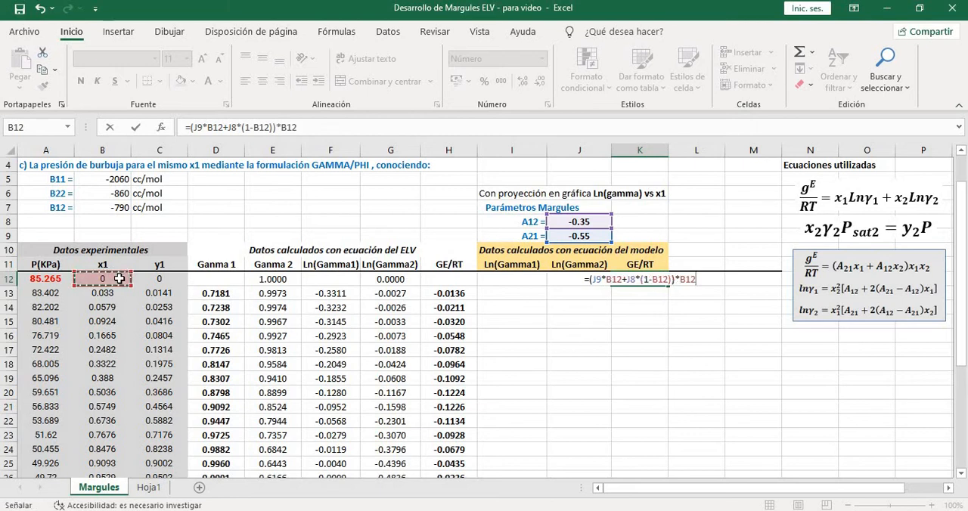
type("*(")
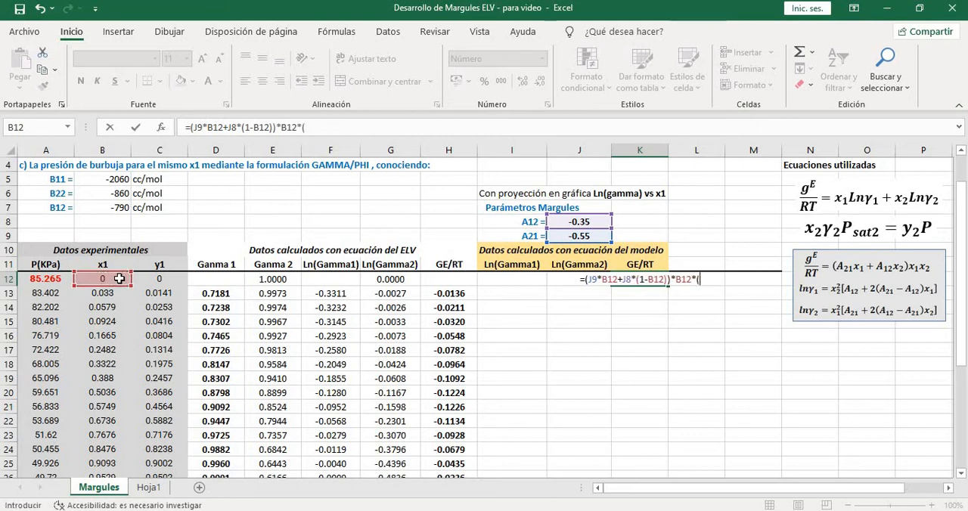
type("1-")
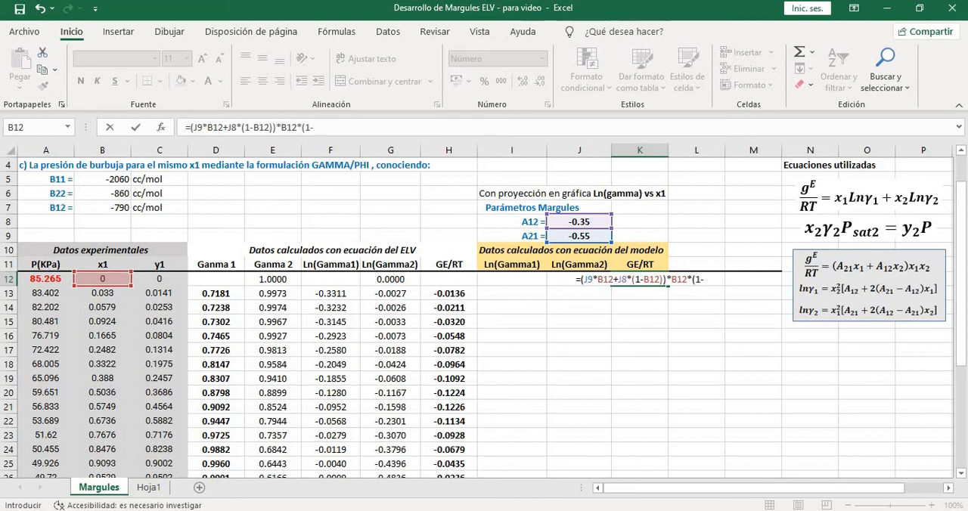
left_click(106, 278)
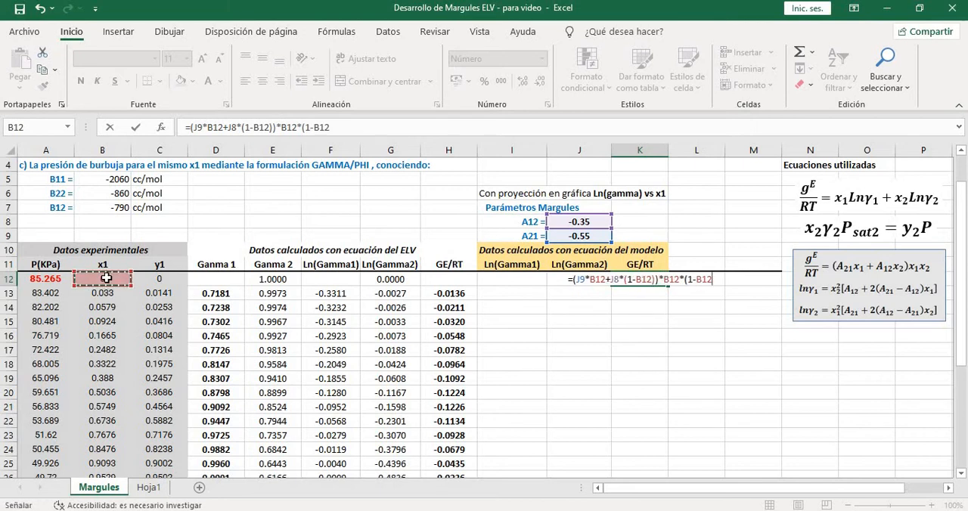
type(")")
key("Return")
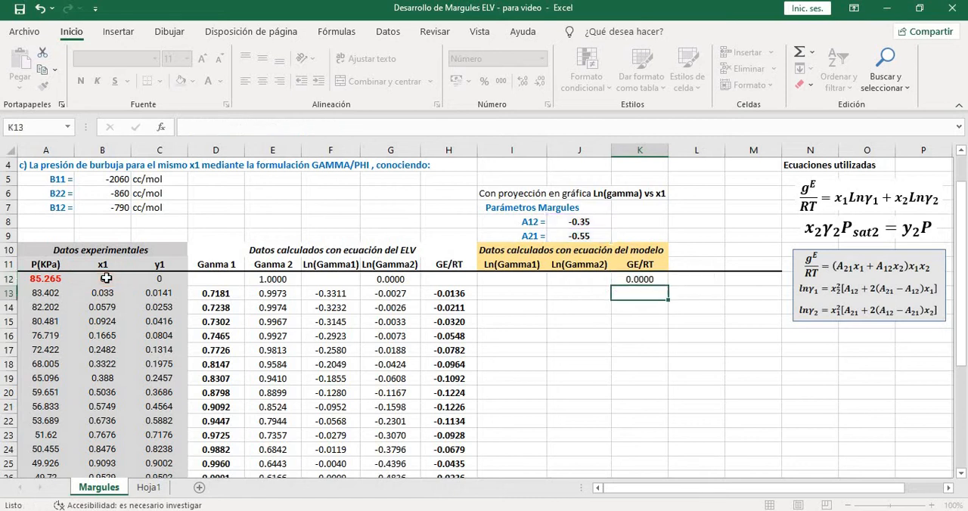
Check the model GE/RT formula in K12 and the A12 and A21 parameter cells it refers to
left_click(644, 280)
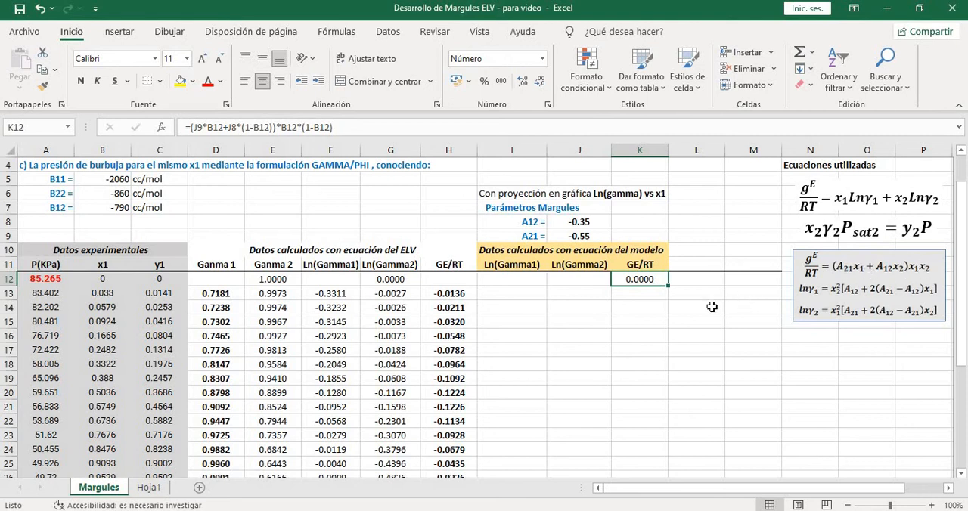
scroll(714, 300, "down", 1)
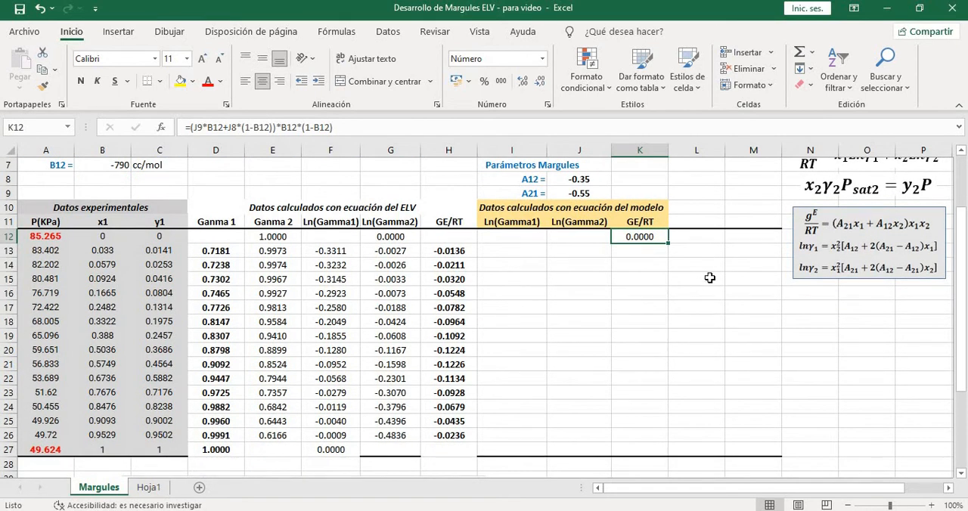
scroll(699, 277, "up", 1)
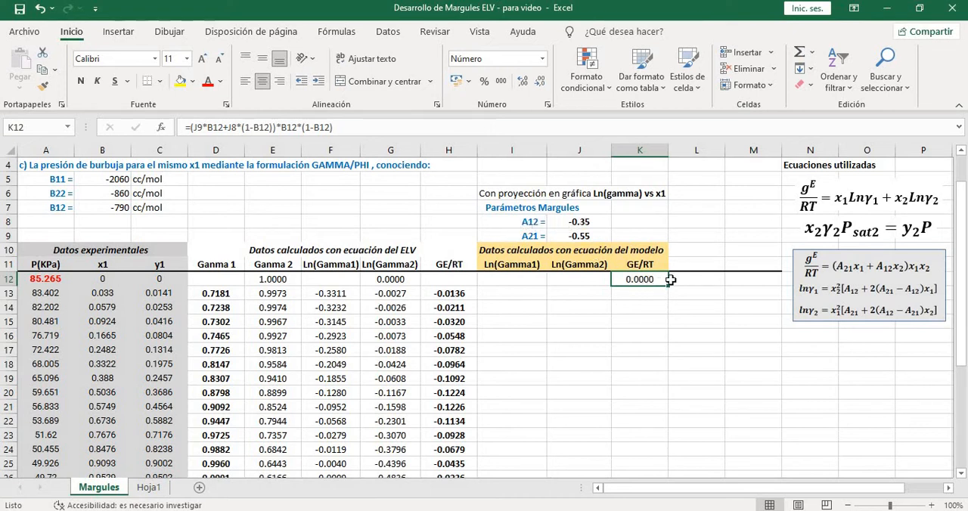
scroll(670, 280, "down", 1)
scroll(662, 366, "up", 1)
left_click(579, 222)
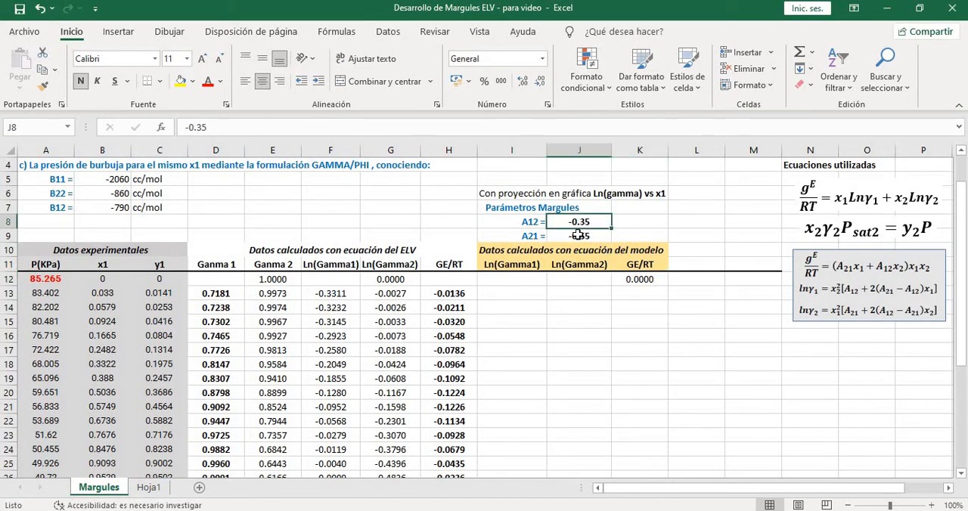
left_click(579, 236)
Make the A21 and A12 references absolute in the K12 formula, as $J$9 and $J$8
left_click(640, 279)
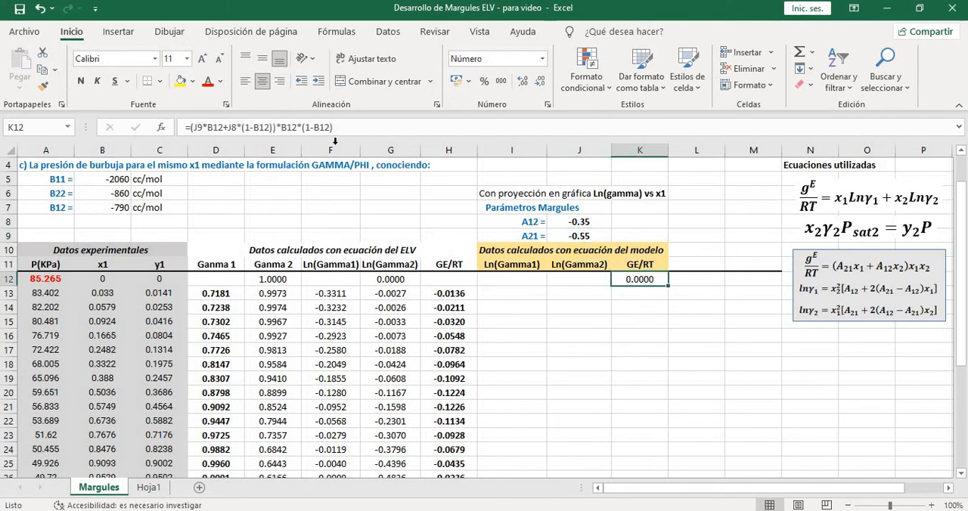
left_click(198, 127)
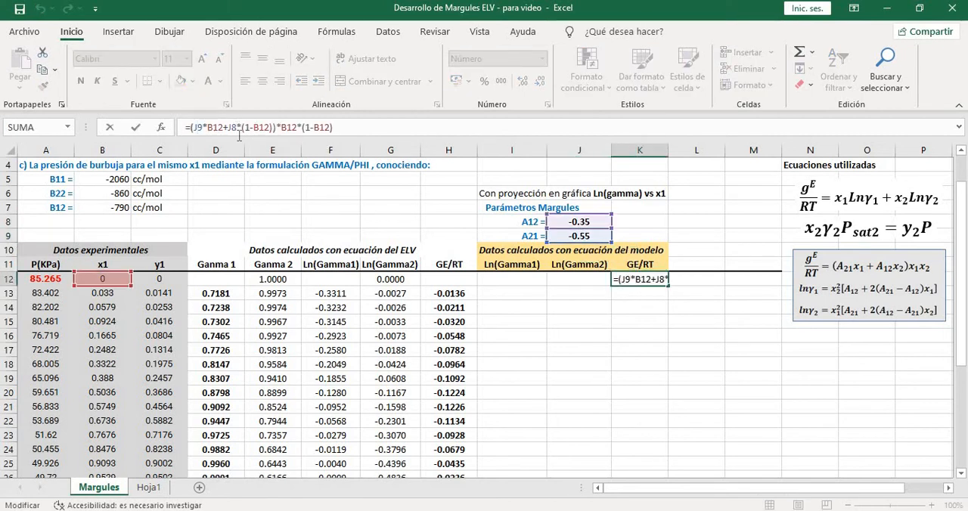
type("$")
type("$")
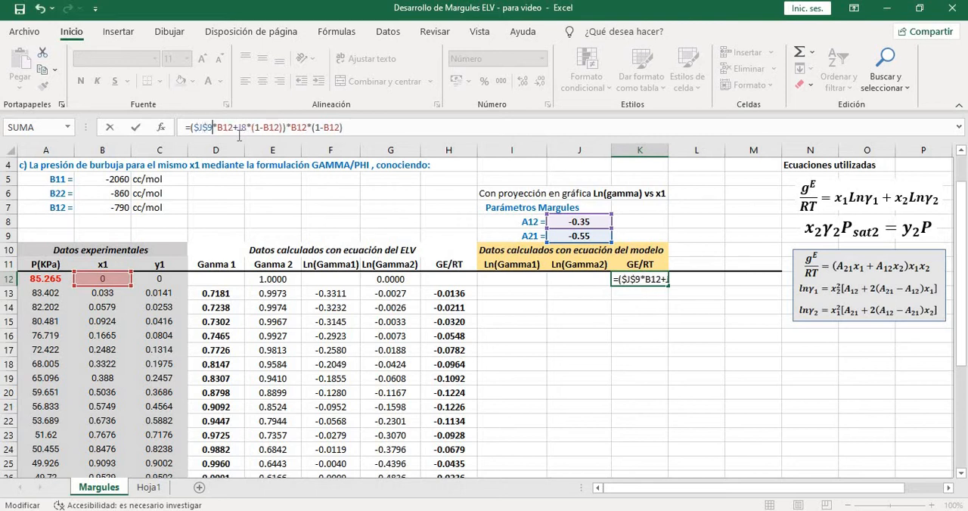
type("$")
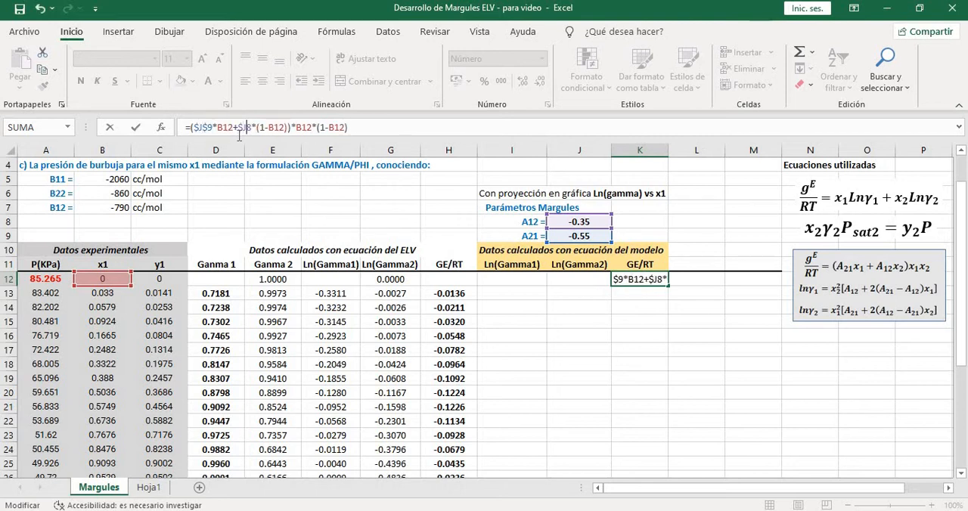
type("$")
key("Right")
key("Right")
key("Right")
key("Right")
key("Right")
key("Right")
key("Right")
key("Right")
key("Right")
key("Right")
key("Right")
key("Right")
key("Right")
key("Right")
key("Right")
key("Right")
key("Right")
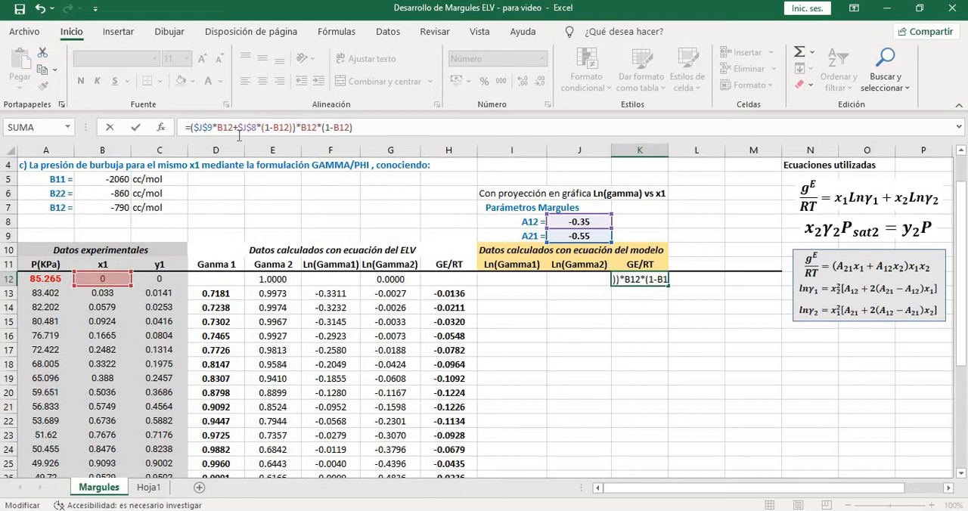
key("Return")
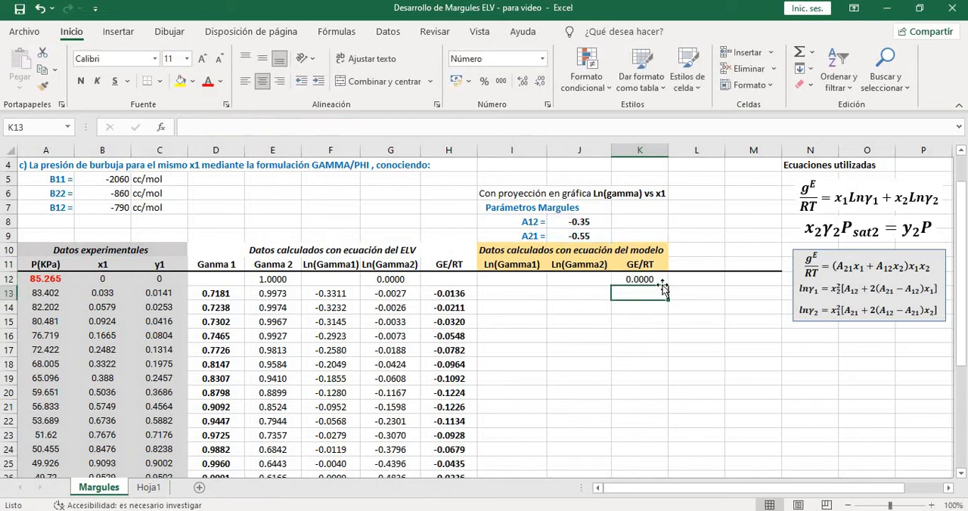
Fill the model GE/RT formula from K12 down through row 27
left_click(649, 279)
scroll(674, 282, "down", 1)
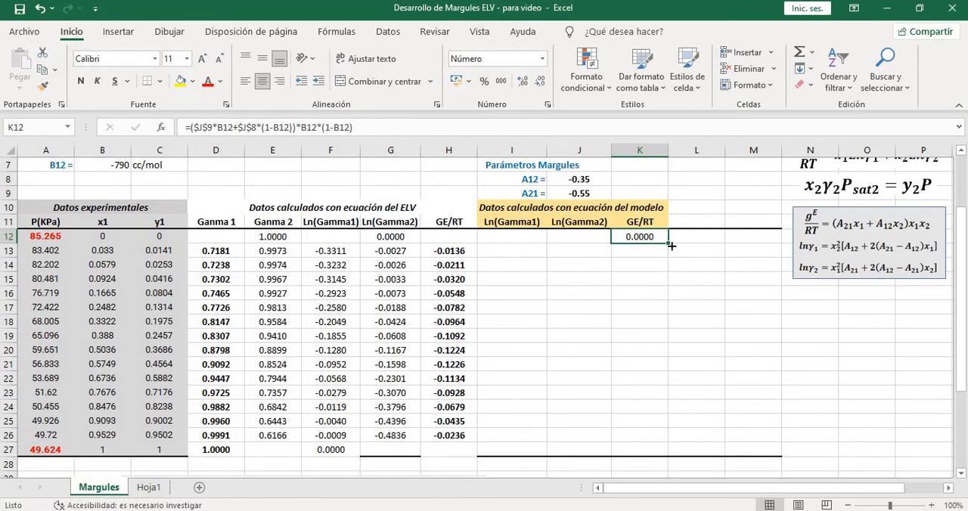
left_click_drag(671, 244, 664, 454)
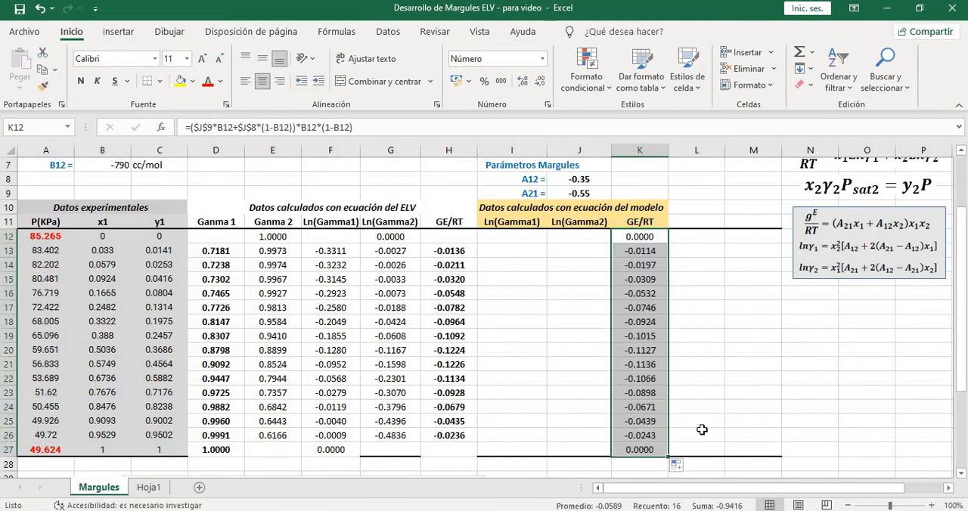
left_click(702, 432)
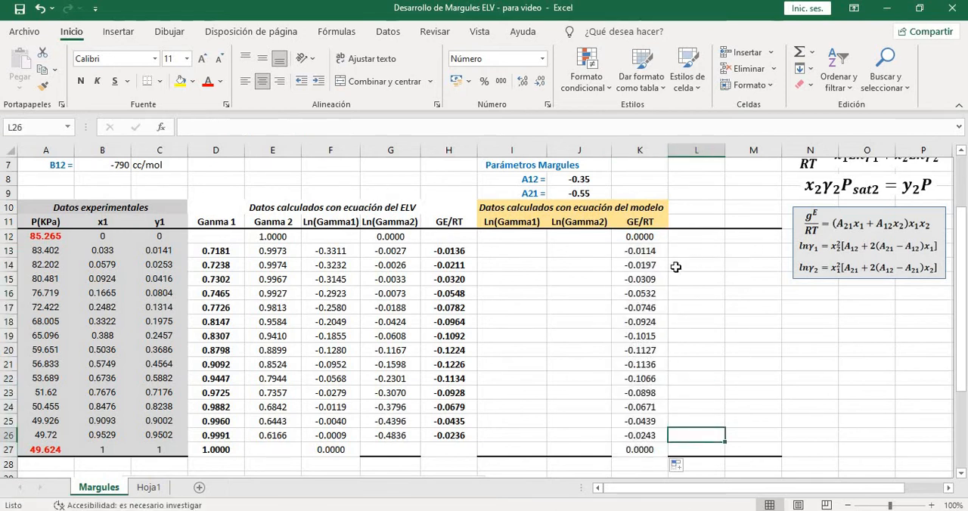
Check the model GE/RT formula and values at the pure-component end points, K12 and K27
left_click(639, 237)
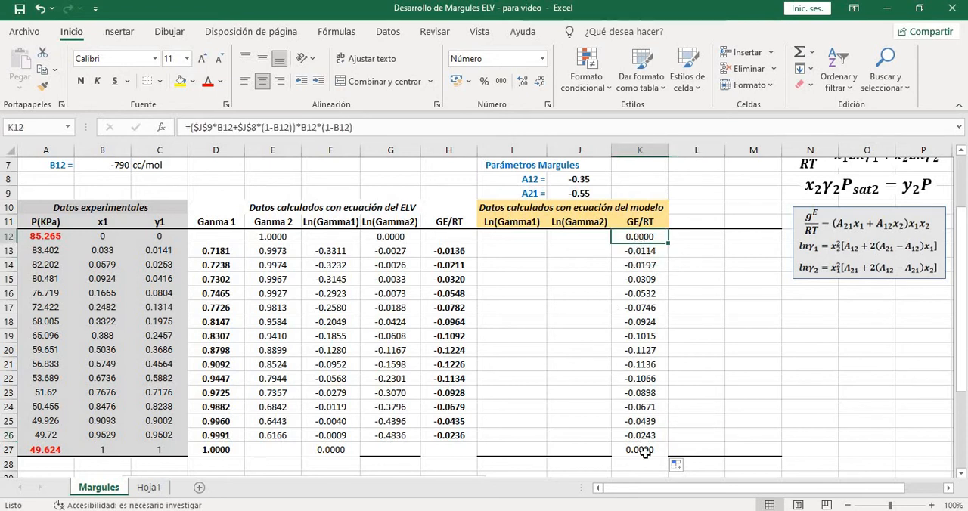
left_click(643, 451)
scroll(755, 297, "up", 1)
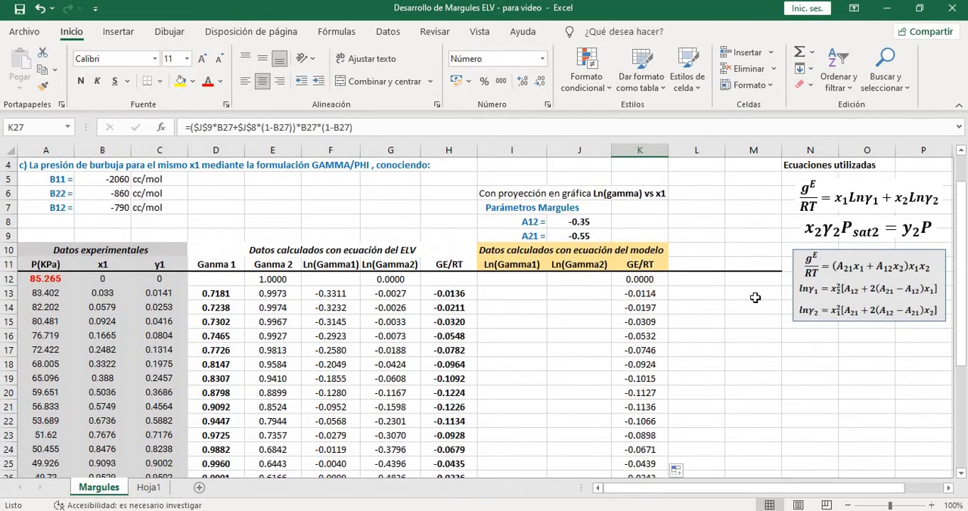
scroll(885, 303, "down", 1)
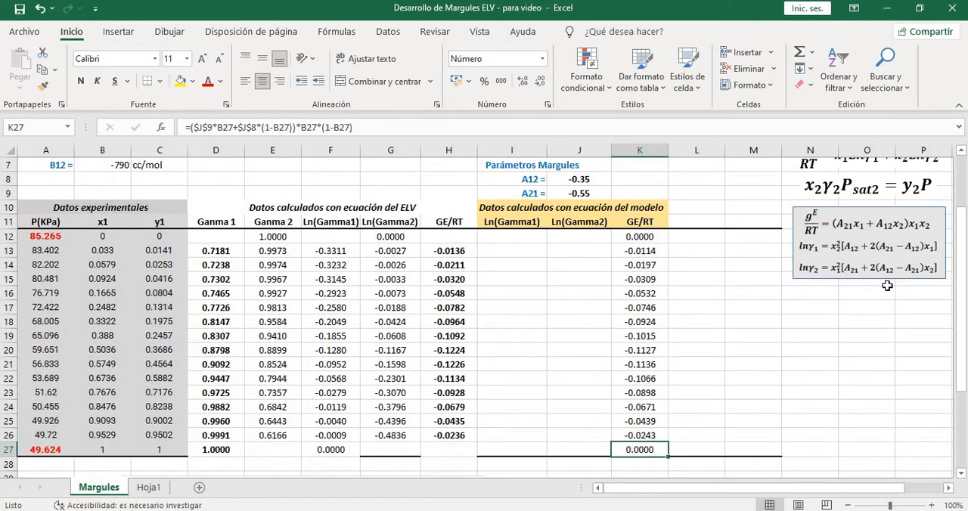
left_click(643, 239)
left_click(649, 453)
scroll(563, 305, "up", 1)
scroll(563, 303, "down", 1)
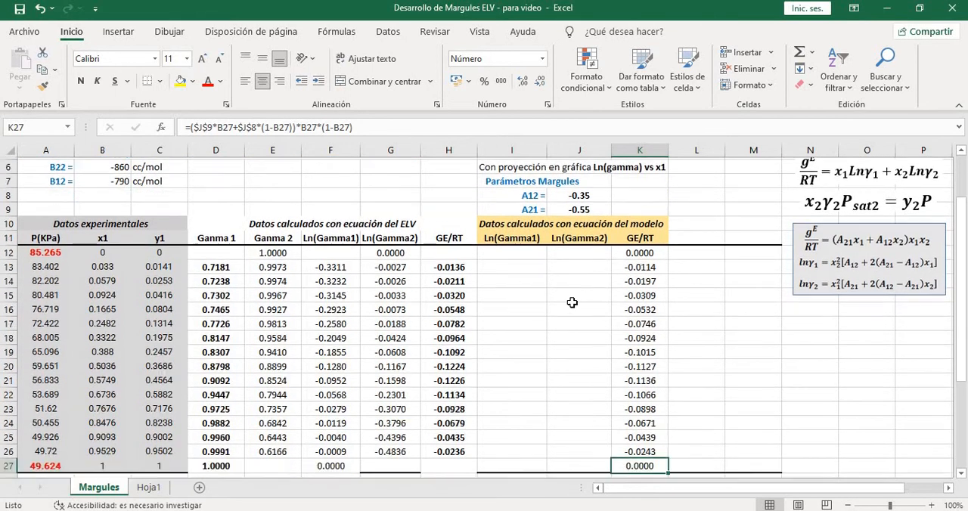
scroll(572, 302, "down", 1)
Compare the ELV and model GE/RT values in rows 13 and 14, columns H and K
left_click(644, 249)
left_click(434, 251)
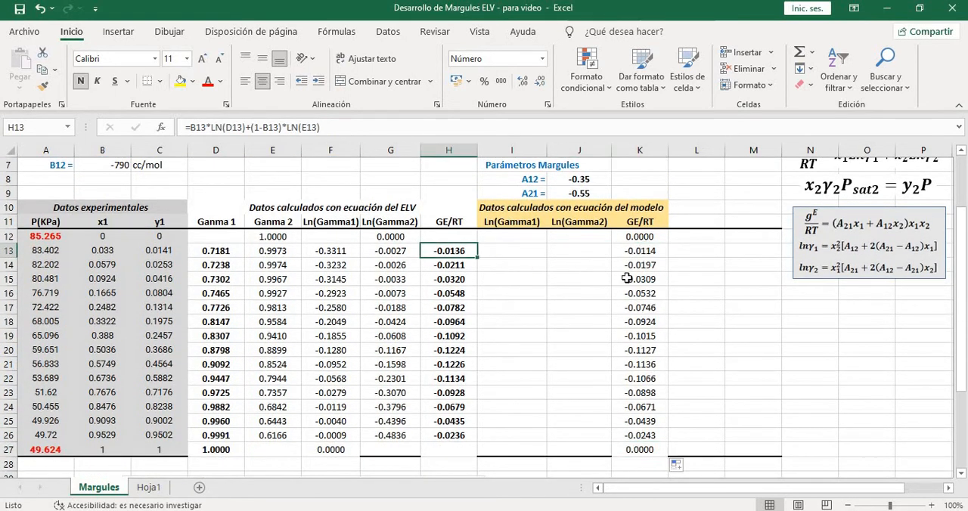
left_click(640, 265)
left_click(462, 266)
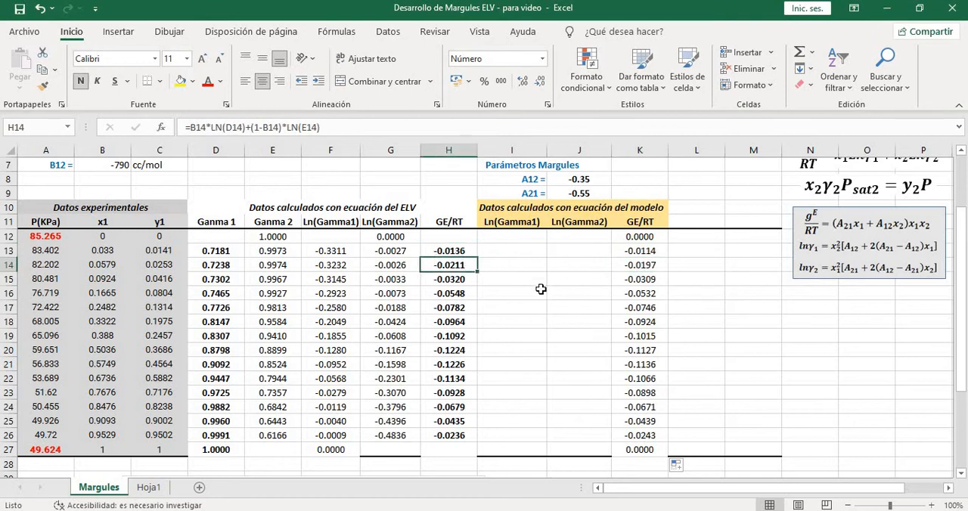
left_click(630, 254)
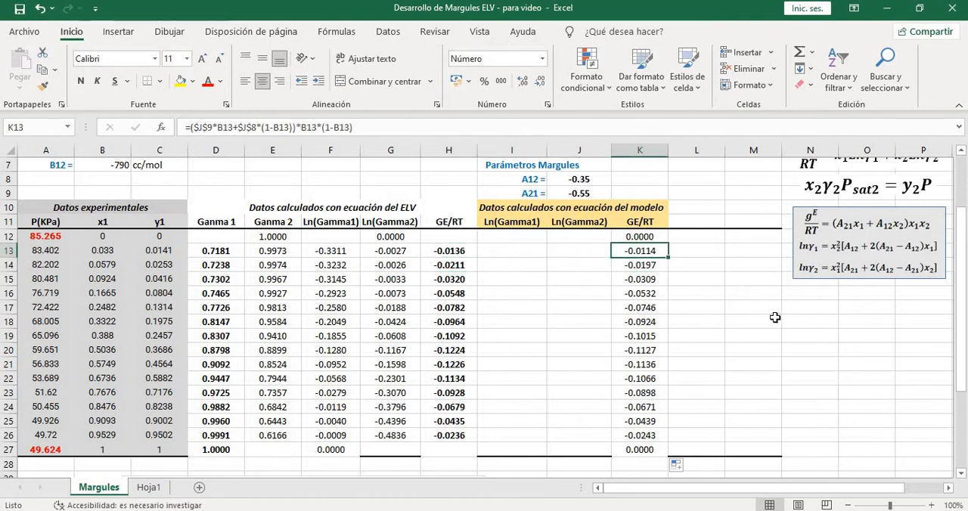
scroll(774, 318, "up", 1)
scroll(776, 317, "down", 1)
left_click(467, 254)
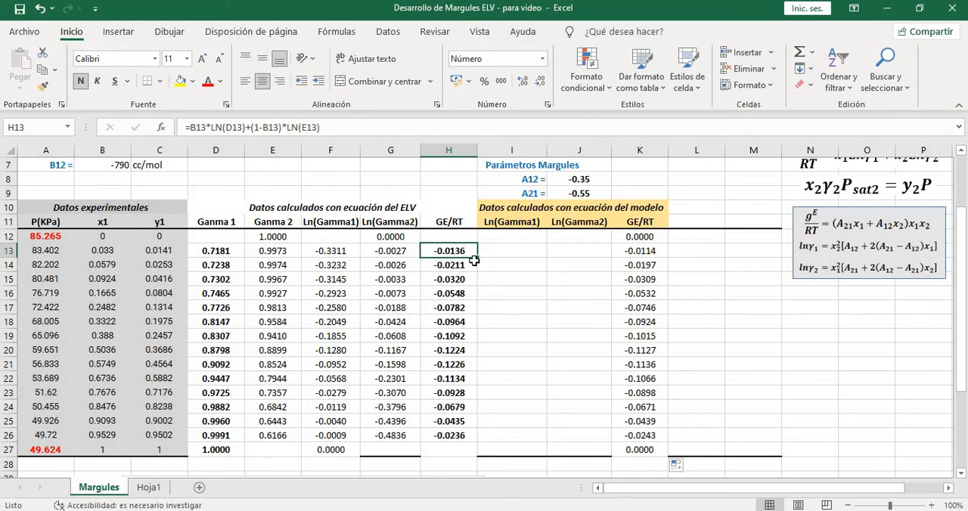
key("Up")
left_click(463, 254)
left_click(640, 251)
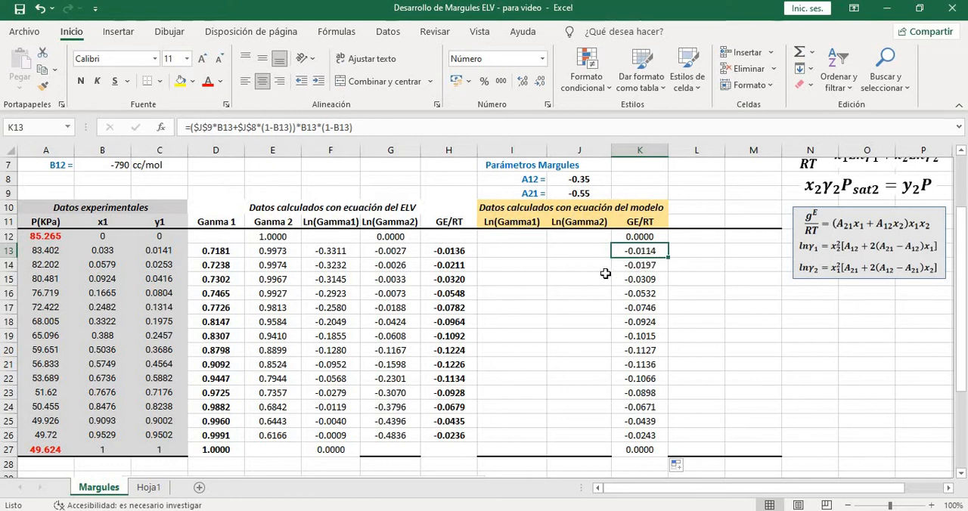
Continue comparing ELV and model GE/RT row by row from row 14 down to row 22
left_click(475, 268)
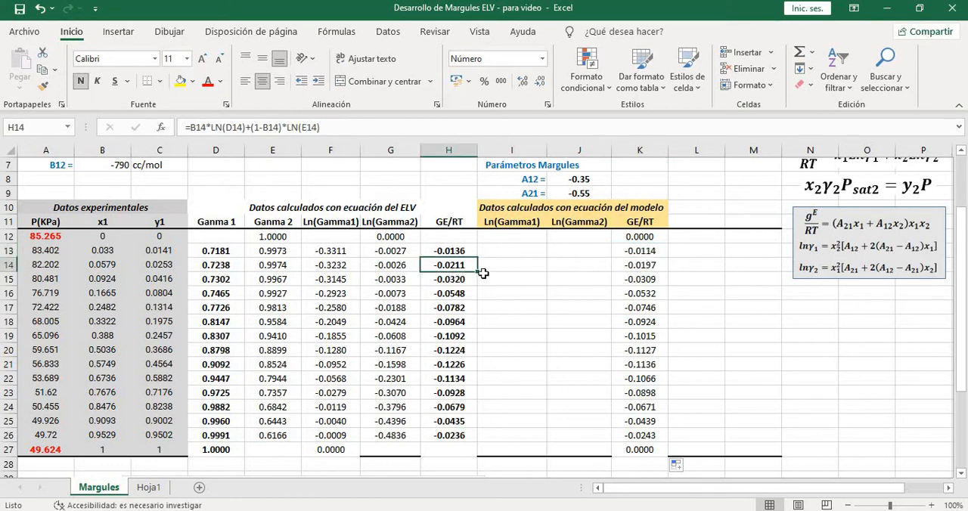
left_click(632, 268)
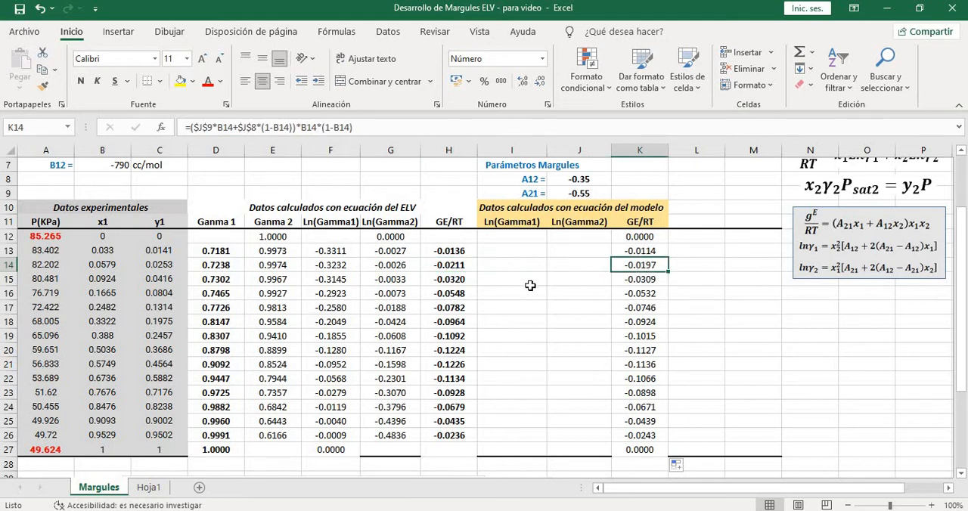
left_click(453, 281)
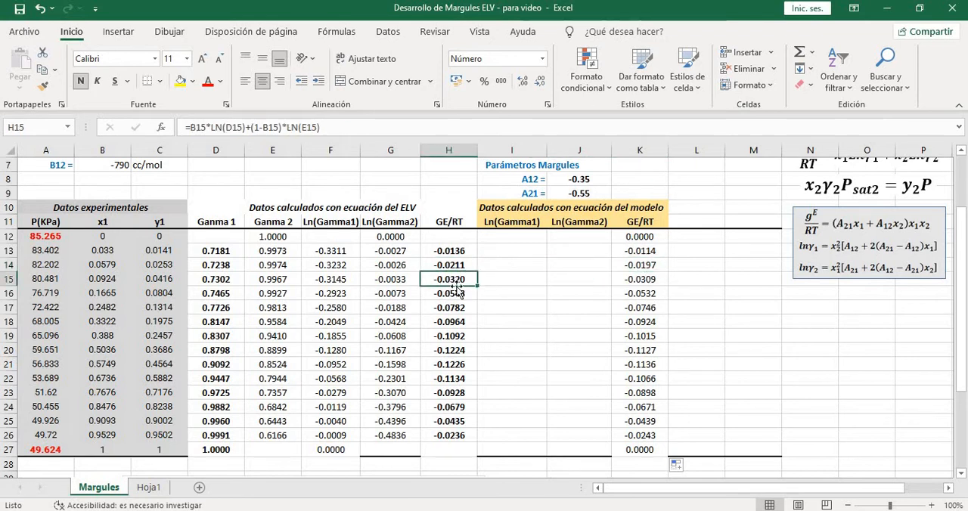
left_click(640, 279)
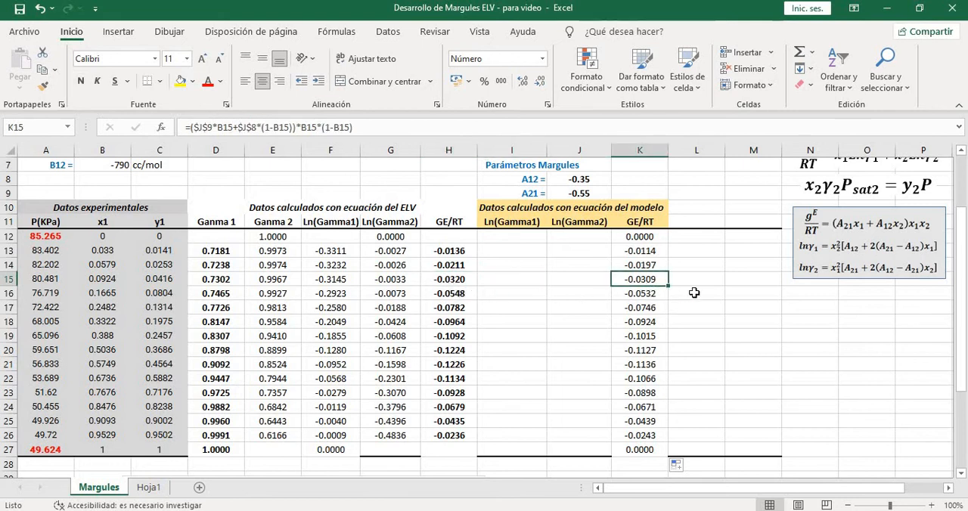
left_click(453, 295)
left_click(641, 295)
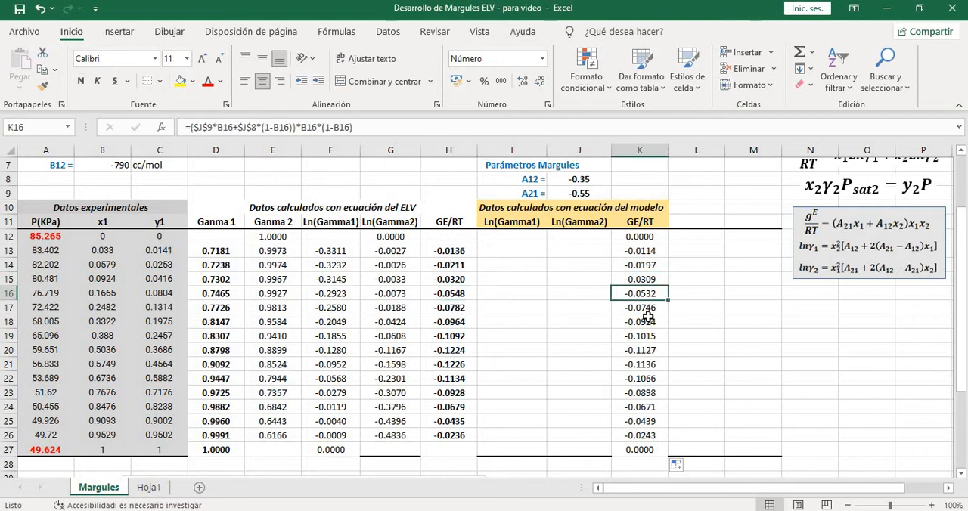
left_click(640, 308)
left_click(640, 321)
left_click(449, 365)
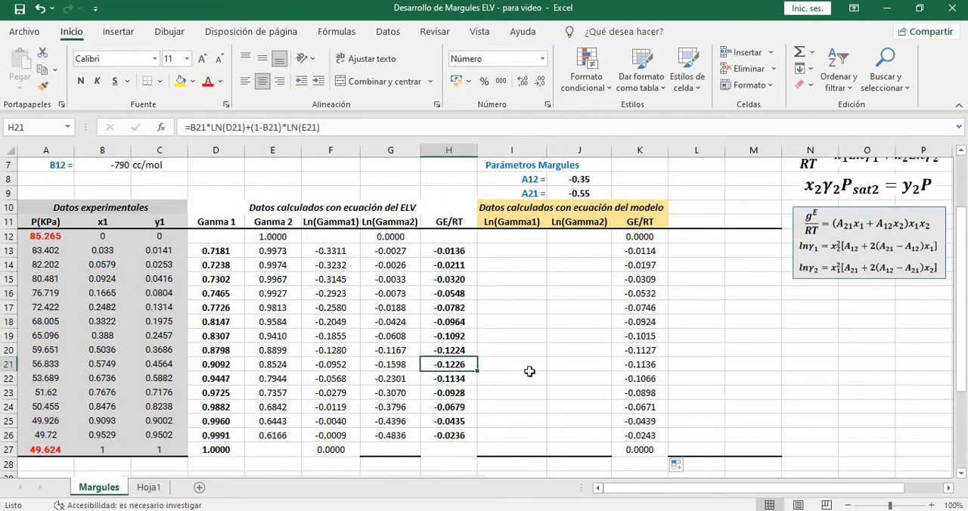
left_click(641, 366)
left_click(451, 380)
left_click(631, 381)
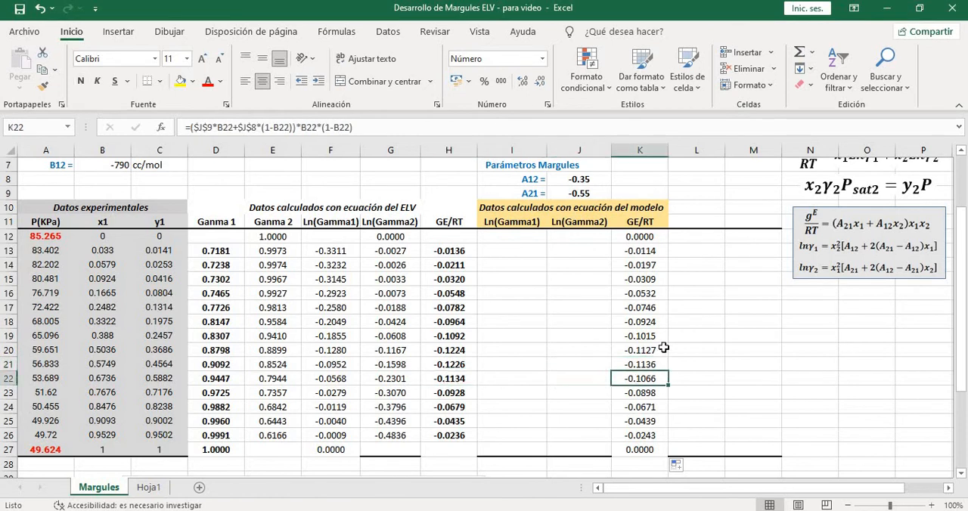
Review the A12 and A21 values in J8 and J9 against the model and ELV GE/RT columns
scroll(660, 347, "up", 1)
left_click(595, 226)
left_click_drag(595, 226, 596, 236)
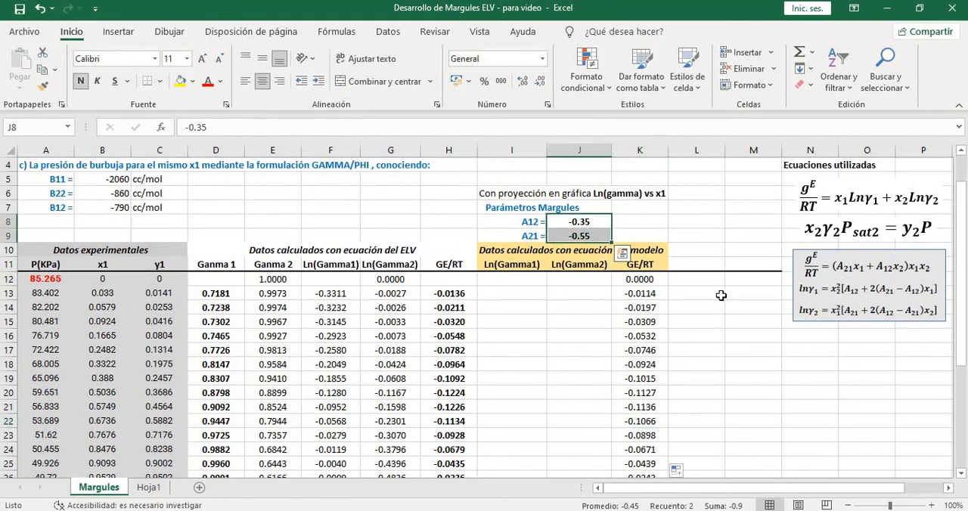
scroll(734, 310, "down", 1)
scroll(741, 324, "down", 4)
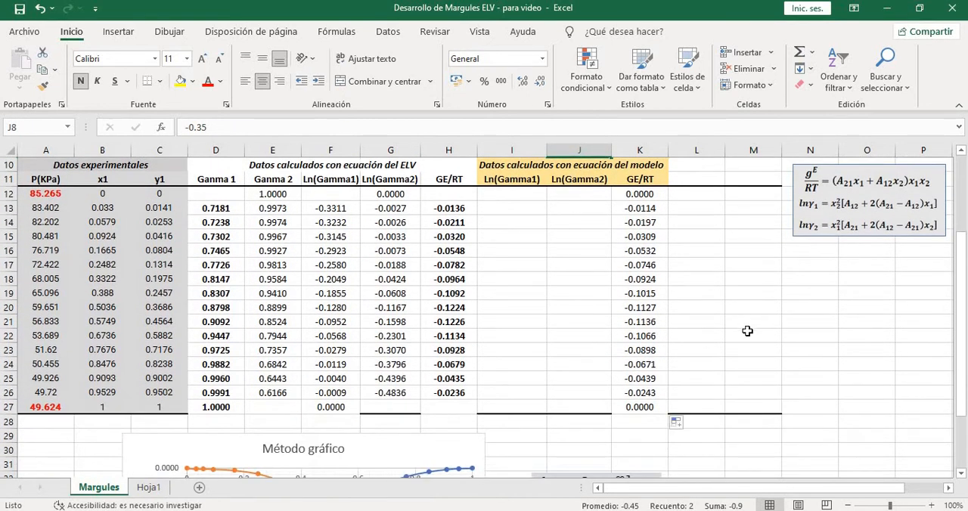
scroll(514, 329, "up", 5)
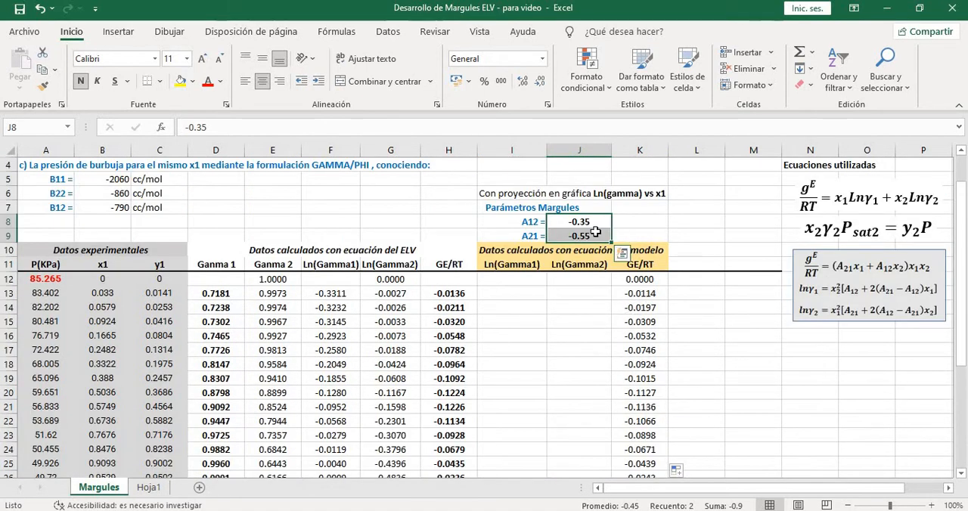
left_click(597, 222)
left_click(595, 236)
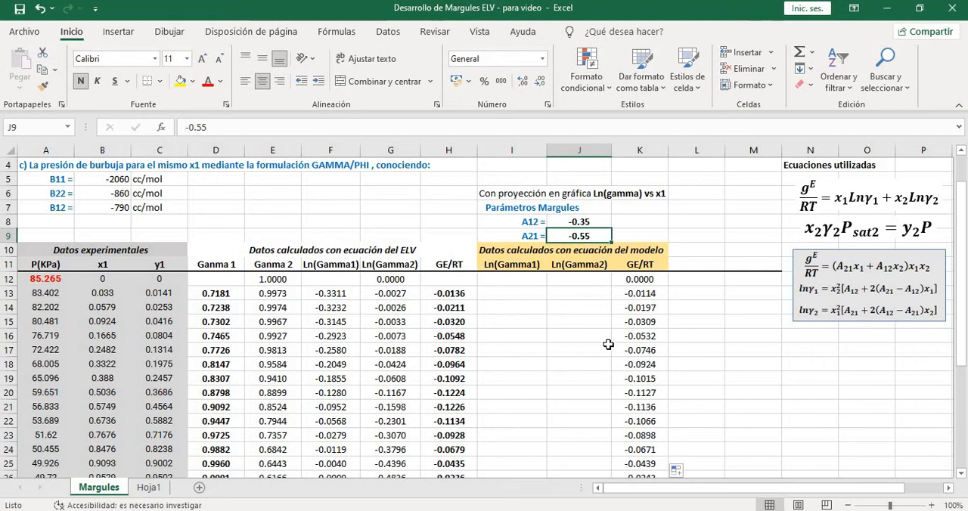
scroll(605, 342, "up", 1)
scroll(643, 342, "down", 2)
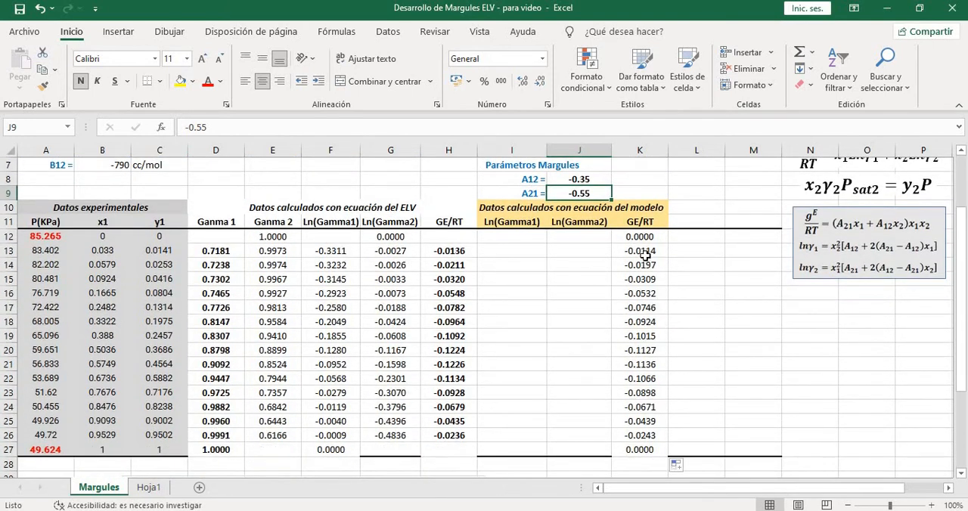
left_click(645, 257)
left_click(454, 252)
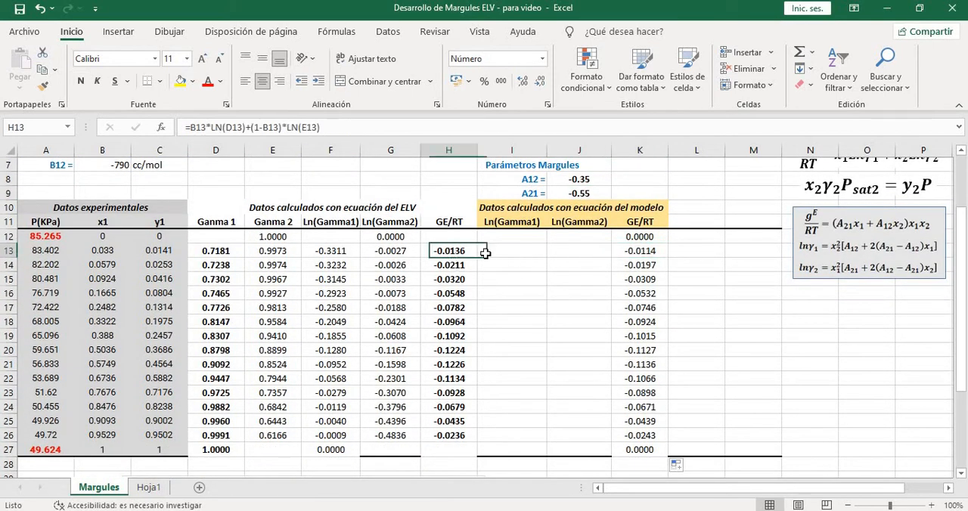
left_click(637, 264)
scroll(655, 279, "up", 1)
scroll(669, 289, "down", 1)
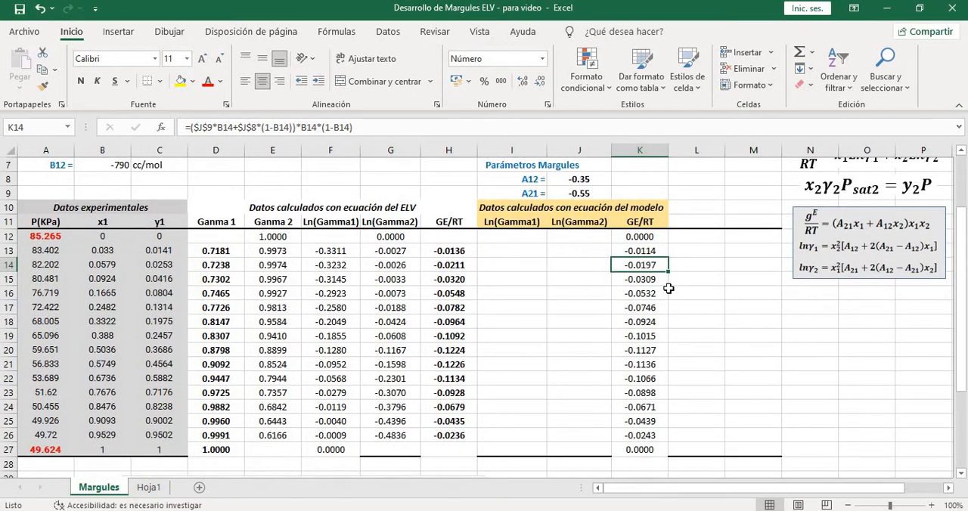
Set the Margules parameters to trial values, A12 to -0.1 and A21 to 0.2
scroll(662, 283, "up", 1)
left_click(598, 222)
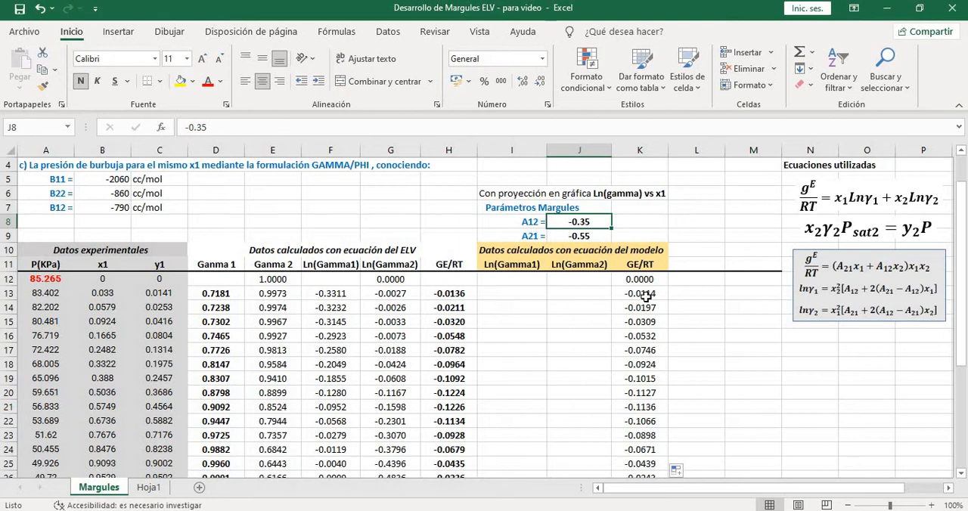
type("-0")
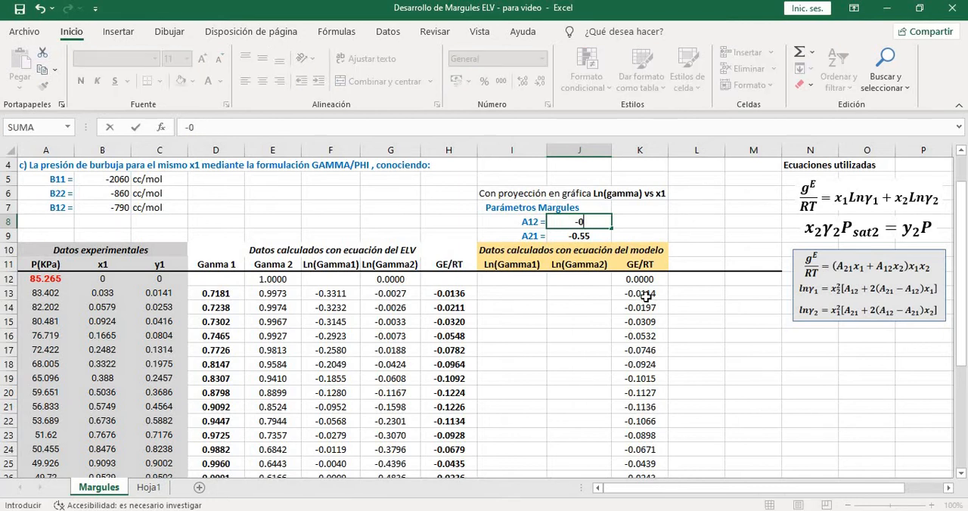
key("Return")
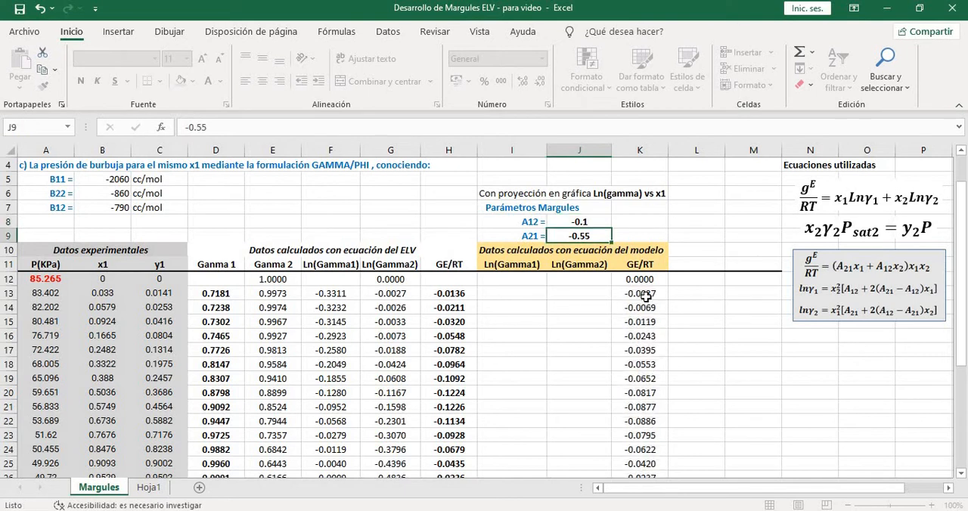
type("0")
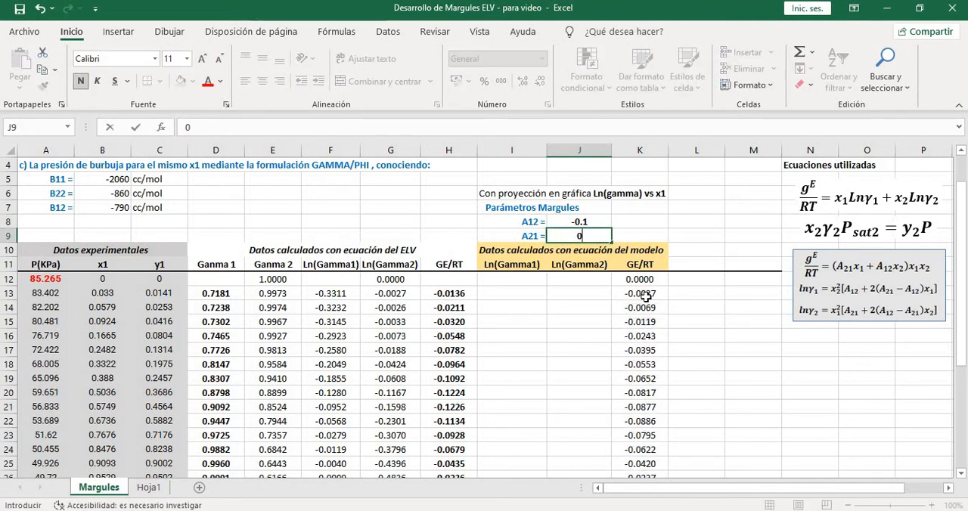
type(".2")
key("Return")
Examine how the model GE/RT column differs from the ELV column with the trial parameters, and review the Método gráfico chart
scroll(675, 392, "down", 2)
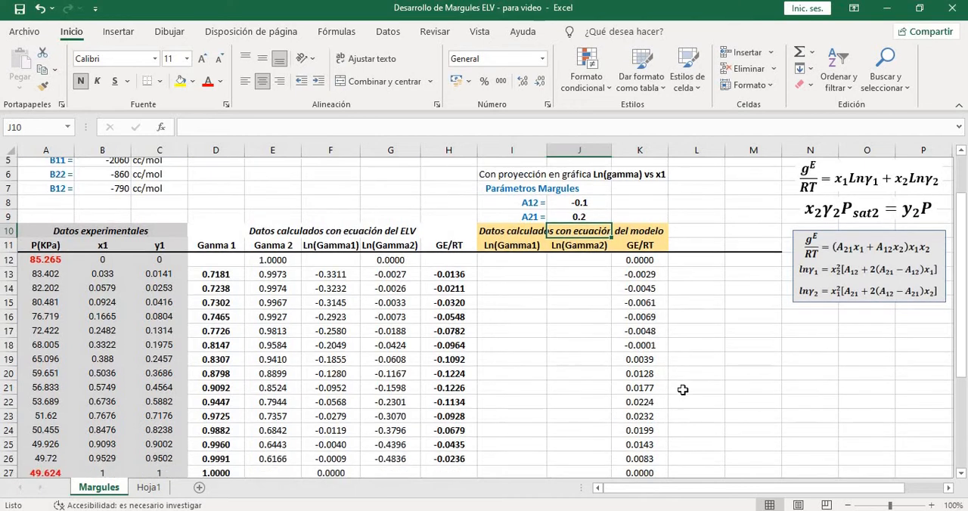
scroll(609, 327, "up", 1)
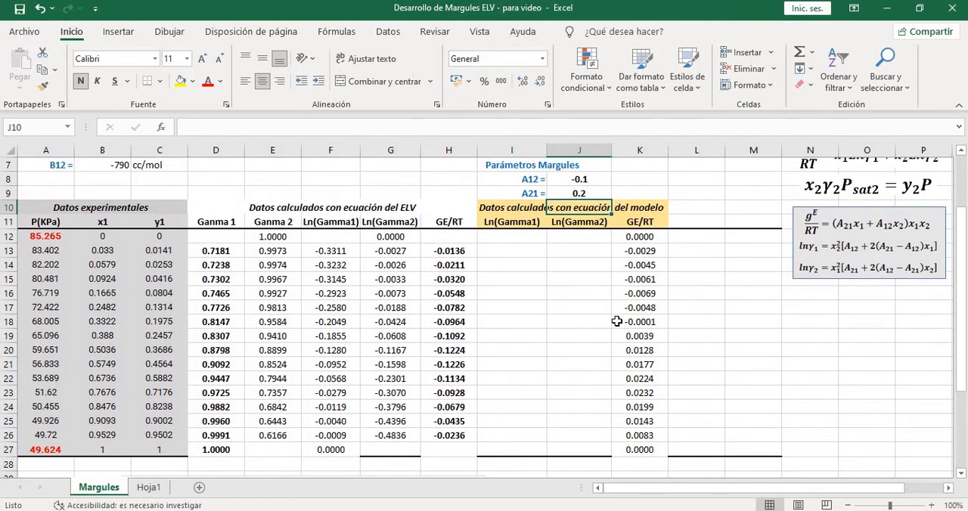
left_click(594, 192)
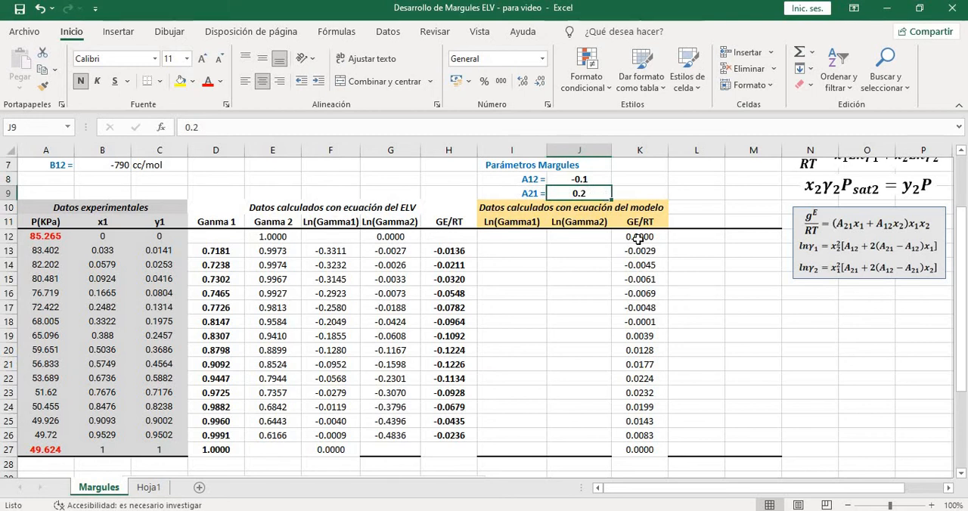
scroll(611, 268, "down", 4)
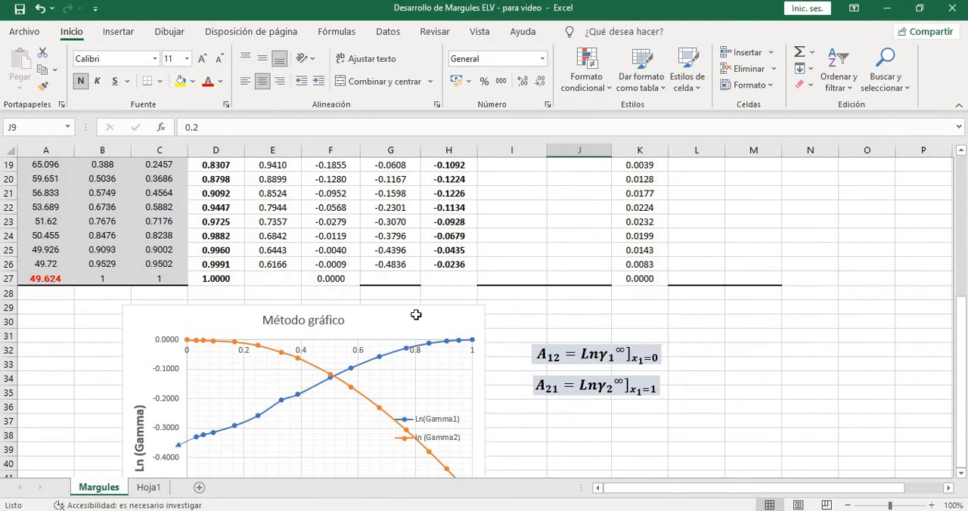
scroll(549, 326, "up", 5)
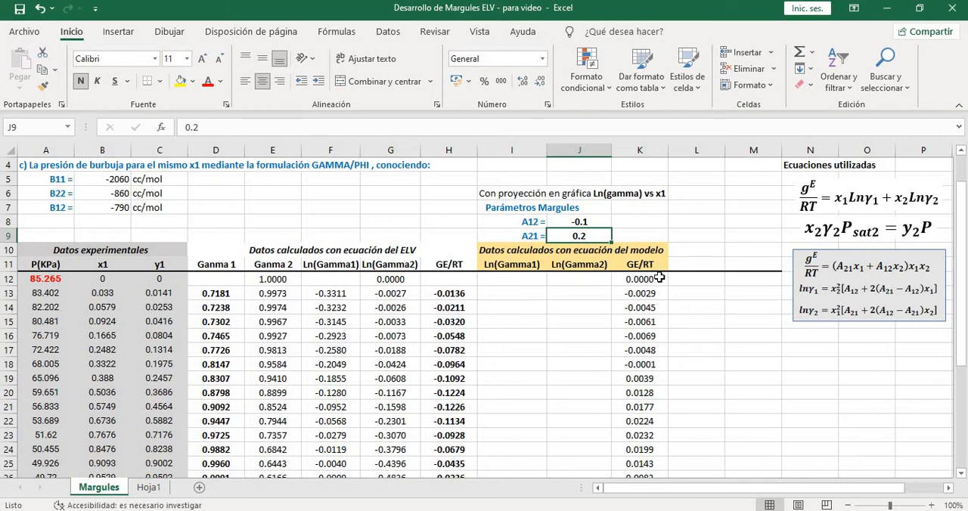
scroll(656, 293, "down", 1)
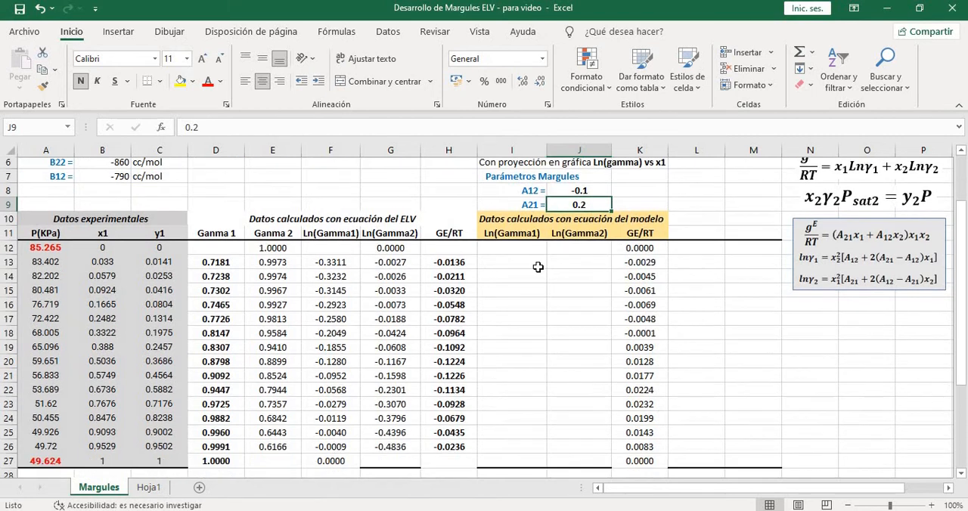
left_click(446, 252)
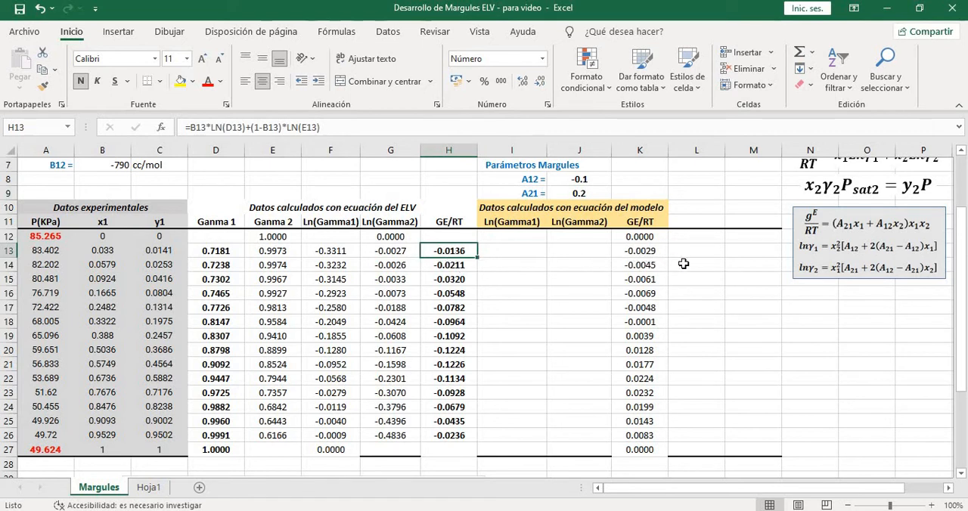
Compare the ELV and model GE/RT values in rows 14 and 15, and review the trial A12 and A21 parameters against the model column
left_click(459, 263)
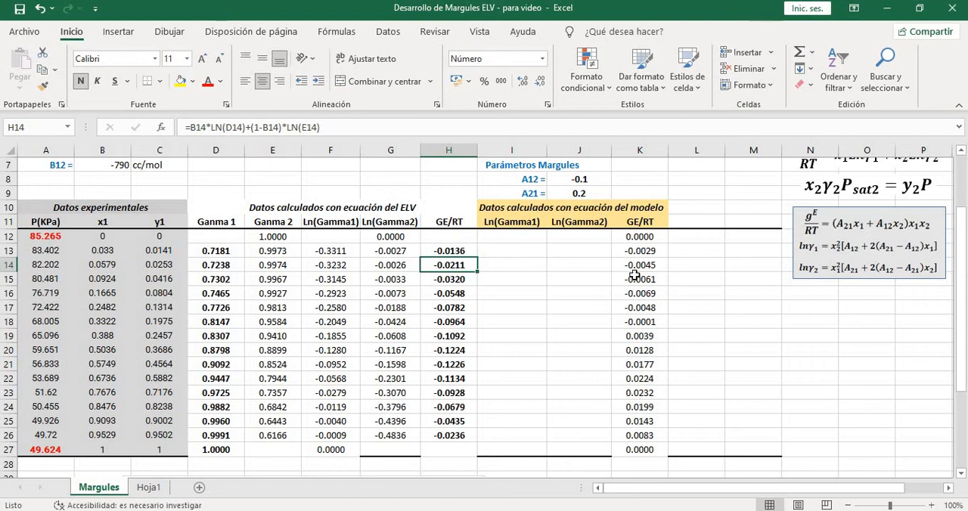
left_click(632, 266)
left_click(454, 281)
left_click(638, 280)
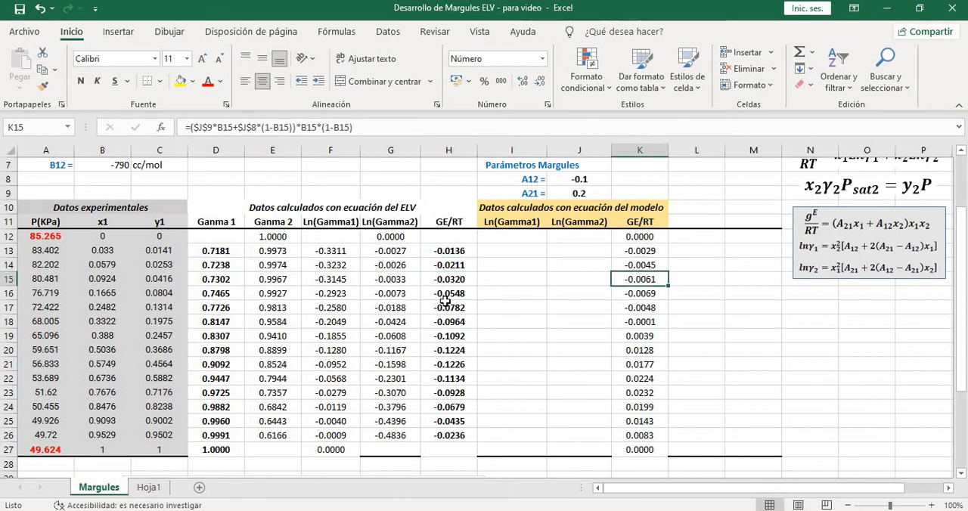
scroll(627, 287, "up", 1)
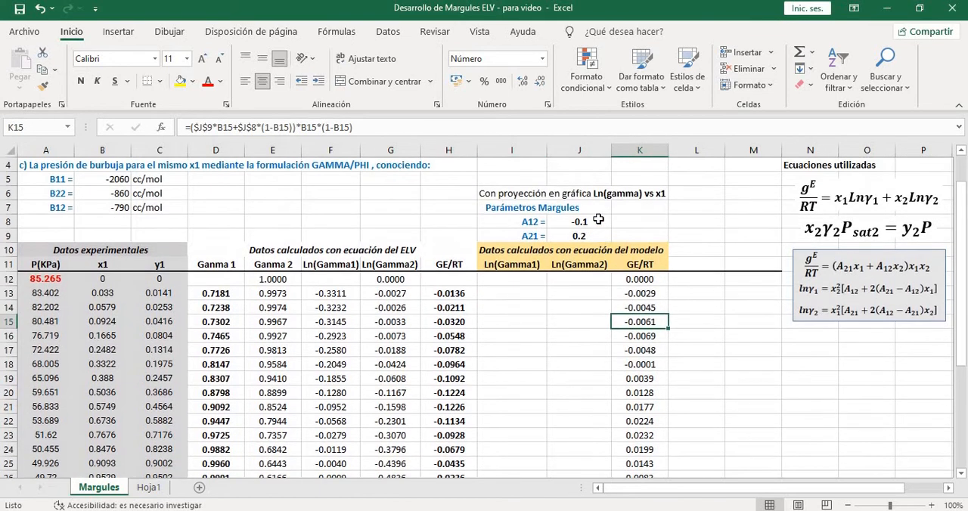
left_click_drag(597, 222, 604, 231)
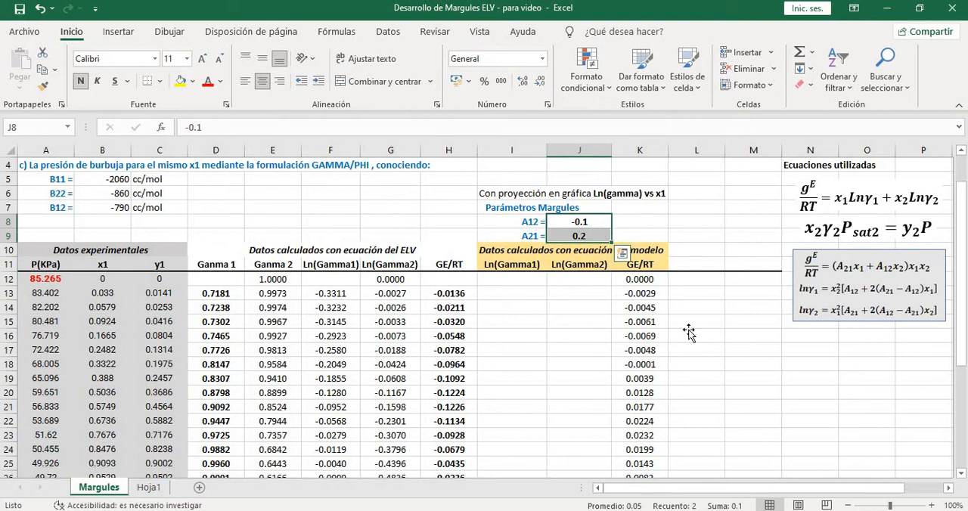
left_click(688, 333)
scroll(688, 333, "down", 1)
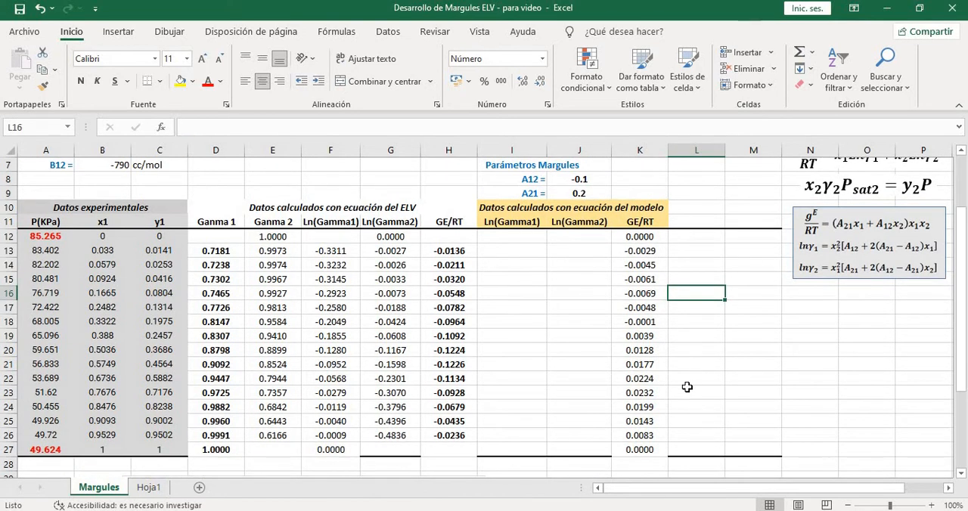
scroll(681, 356, "up", 1)
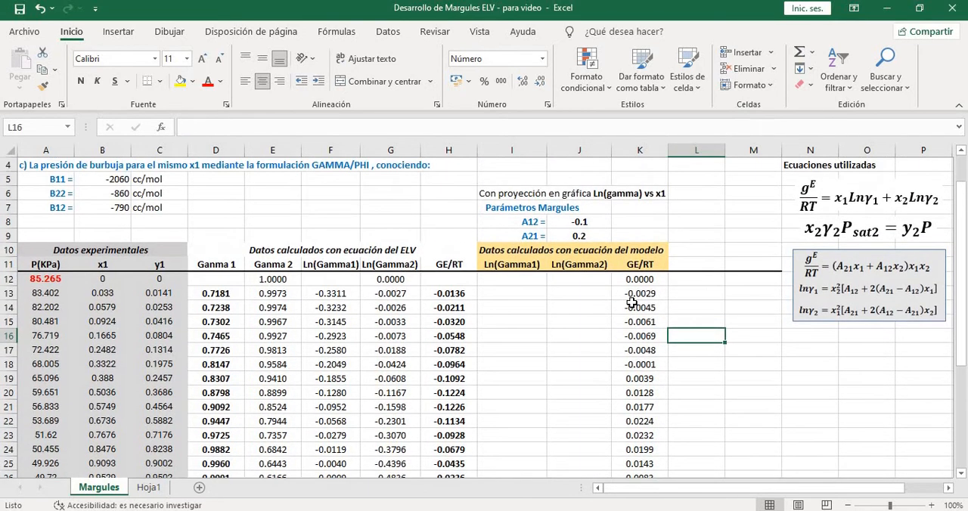
scroll(704, 370, "down", 2)
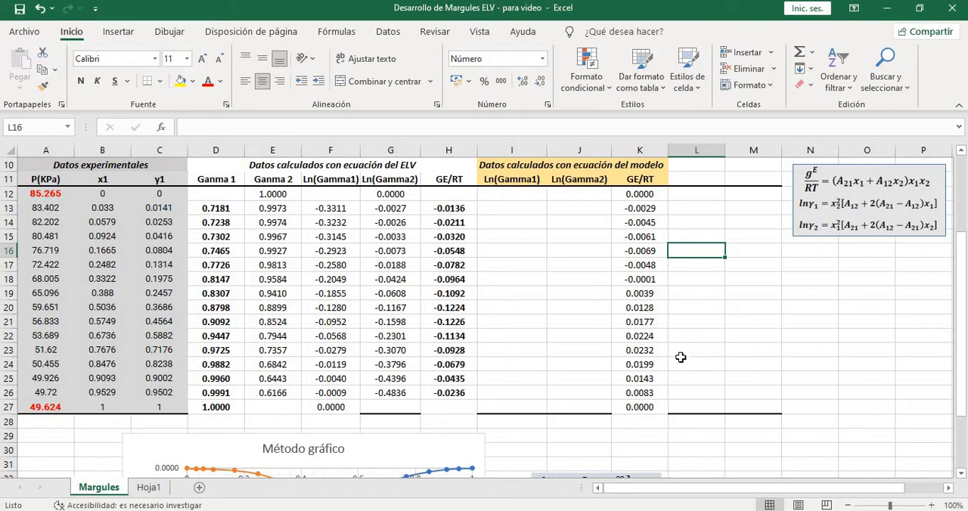
scroll(682, 356, "up", 1)
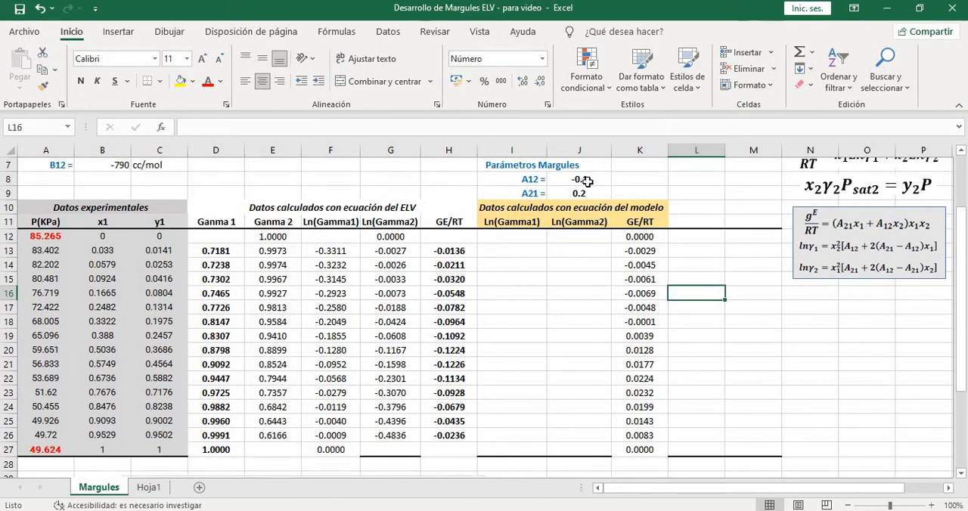
Review J8:J9 again and check the ELV GE/RT in H13 and H14 against the model GE/RT in K13
left_click_drag(592, 183, 591, 194)
left_click(466, 253)
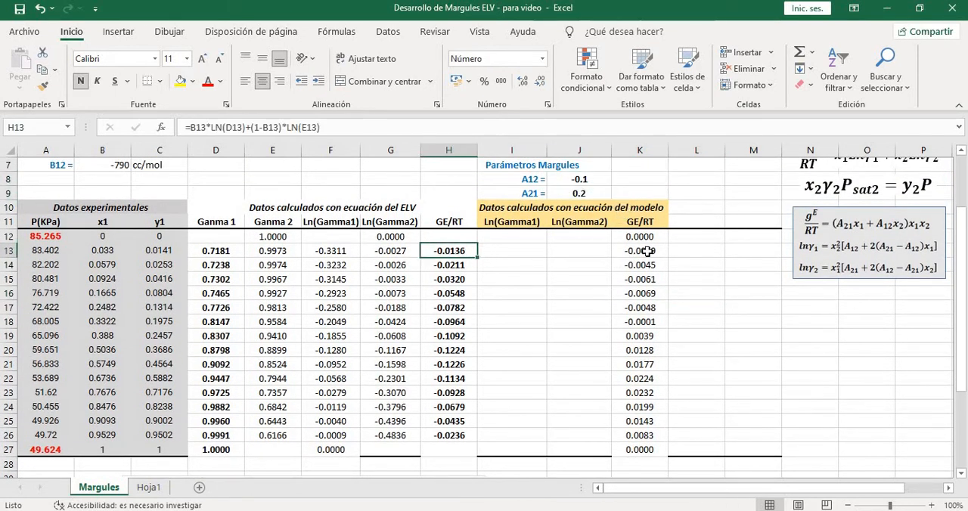
left_click(648, 251)
left_click(440, 265)
left_click(457, 223)
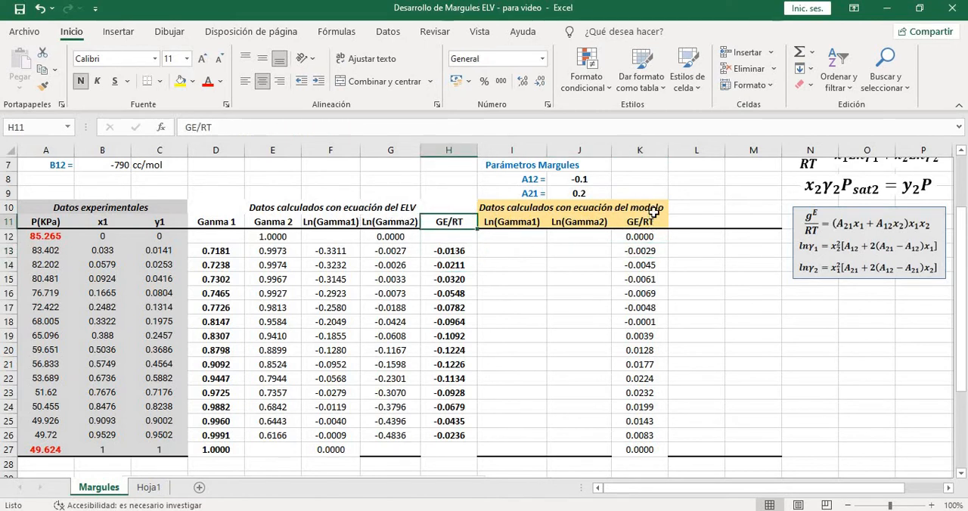
left_click(633, 250)
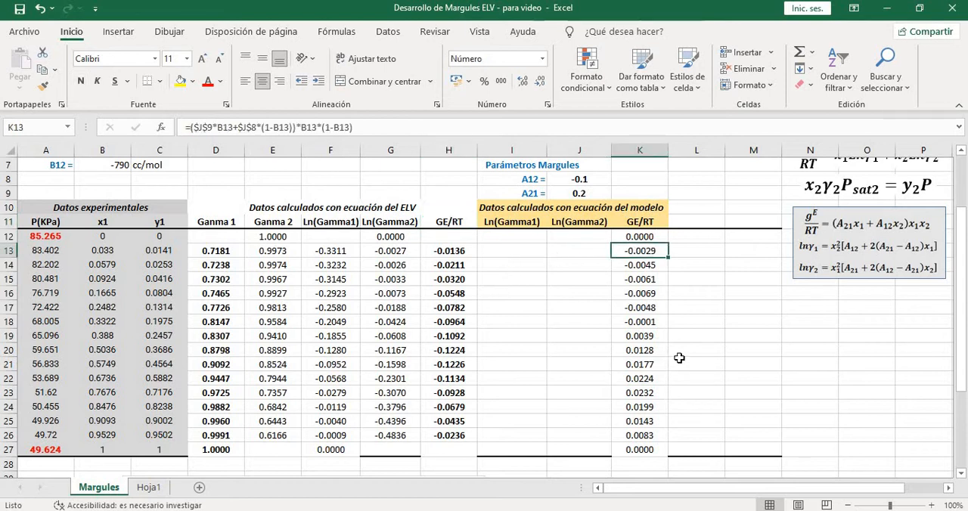
scroll(676, 358, "down", 1)
scroll(688, 357, "up", 1)
Add the header "Delta (GE/RT)" in L11 beside the model GE/RT column and widen column L to fit it
left_click(690, 219)
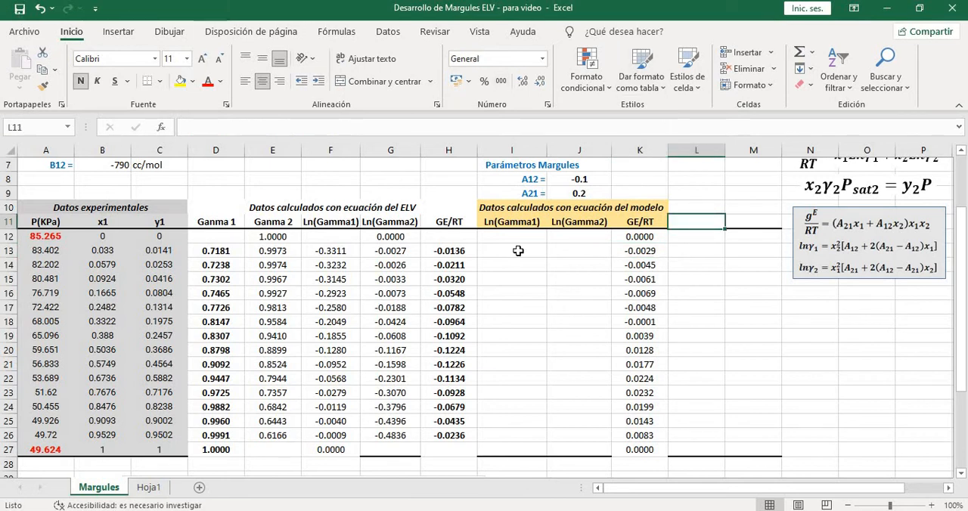
type("Del")
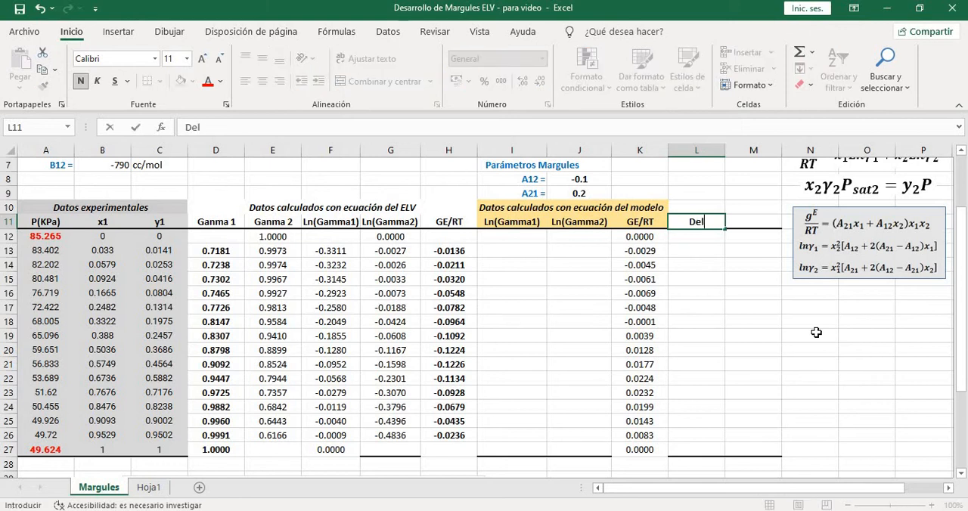
type("ta (GE/RT")
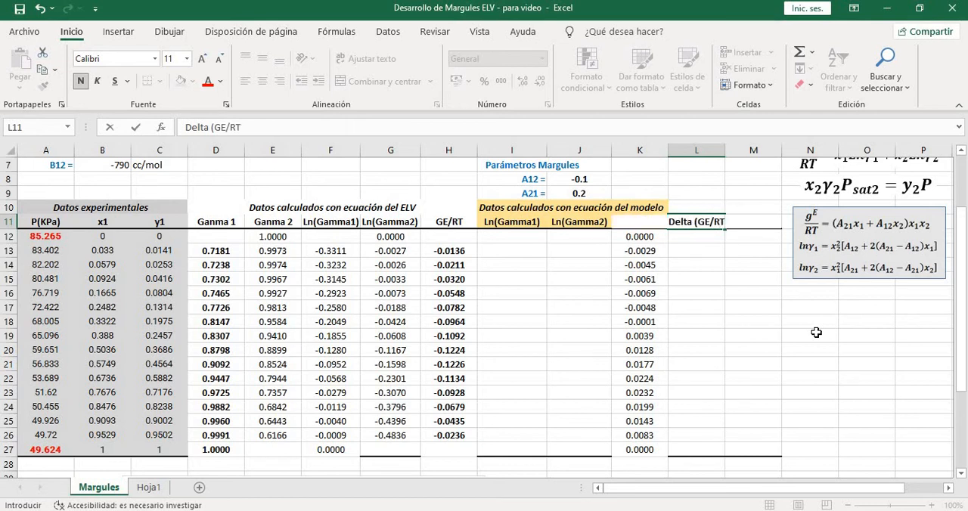
type(")")
key("Return")
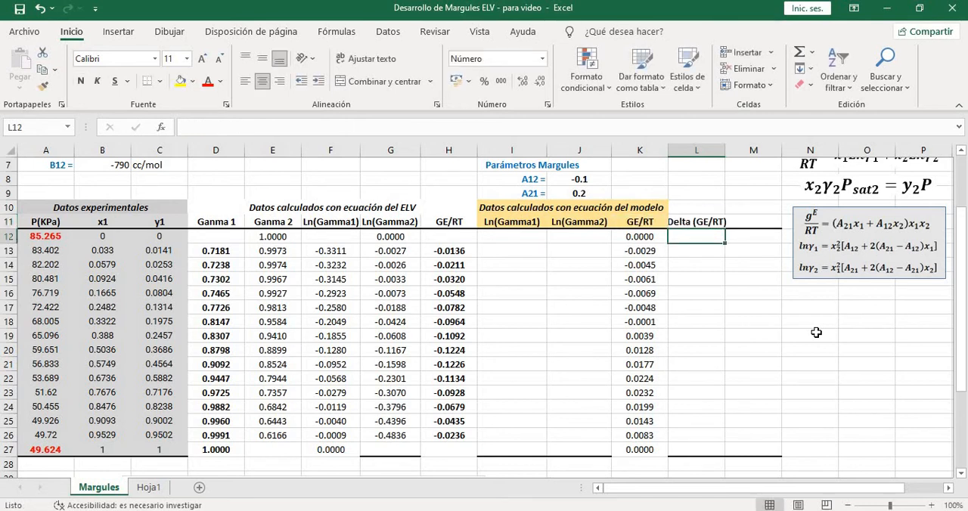
left_click(717, 219)
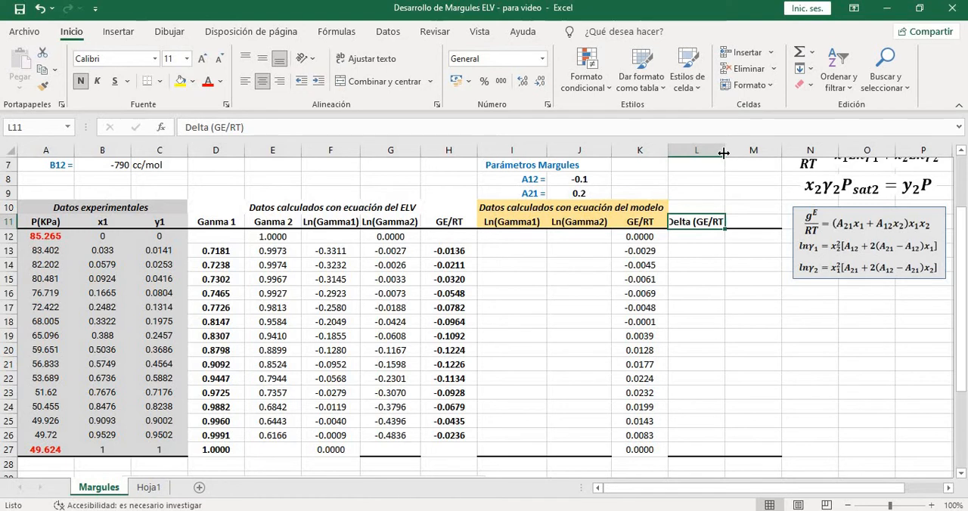
left_click_drag(725, 150, 730, 151)
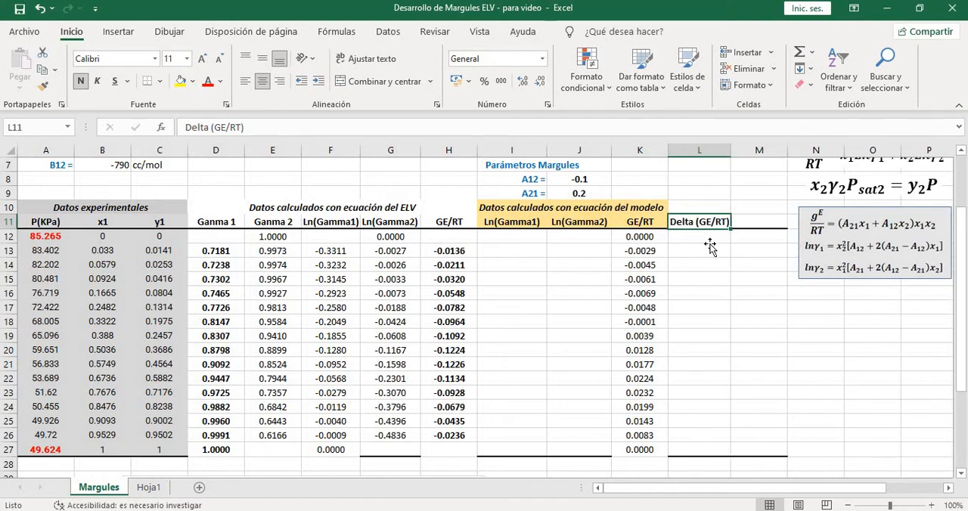
Change the L11 header to "Delta^2 (GE/RT)" and widen column L to fit the longer text
left_click(707, 246)
left_click(705, 220)
double_click(696, 220)
type("^2")
key("ctrl+Return")
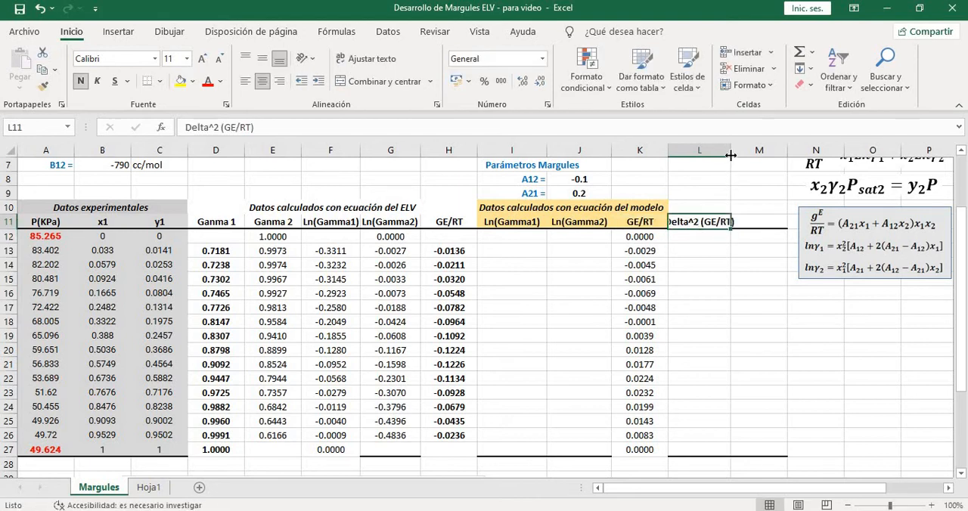
left_click_drag(737, 155, 738, 156)
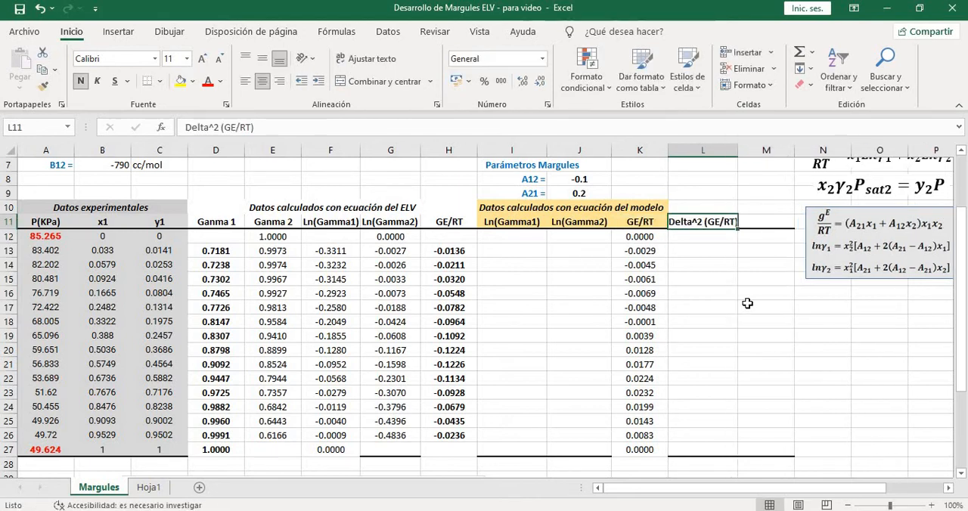
left_click(744, 305)
Enter =(K12-H12)^2 in L12 to compute the squared difference between model and ELV GE/RT
left_click(699, 239)
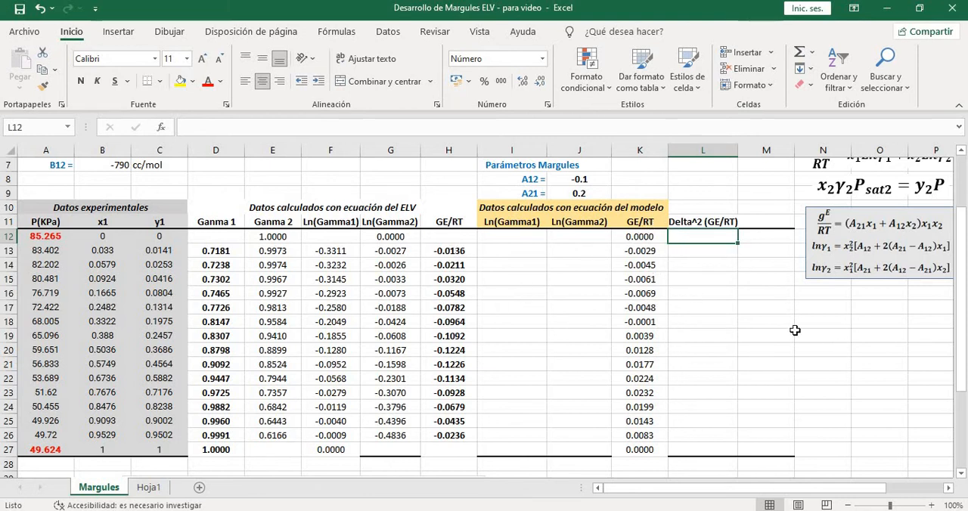
type("=")
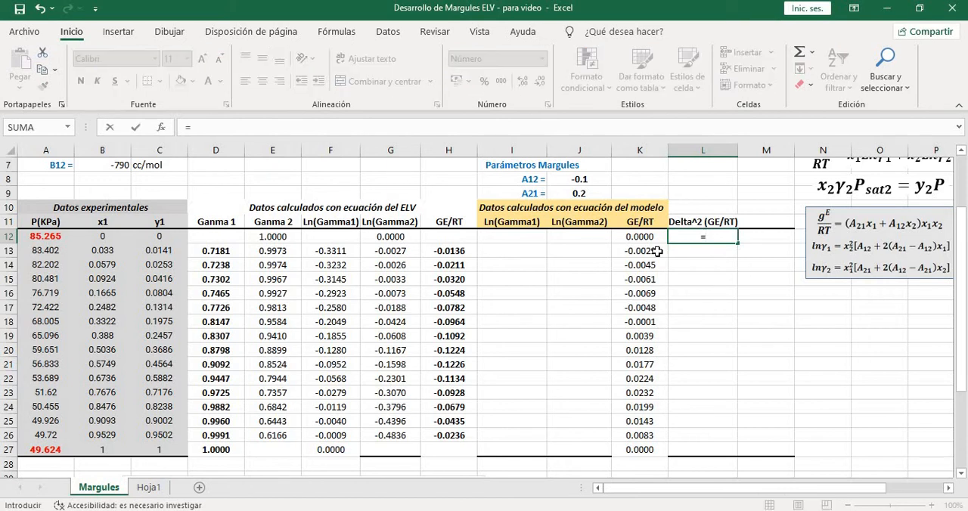
left_click(637, 237)
type("-")
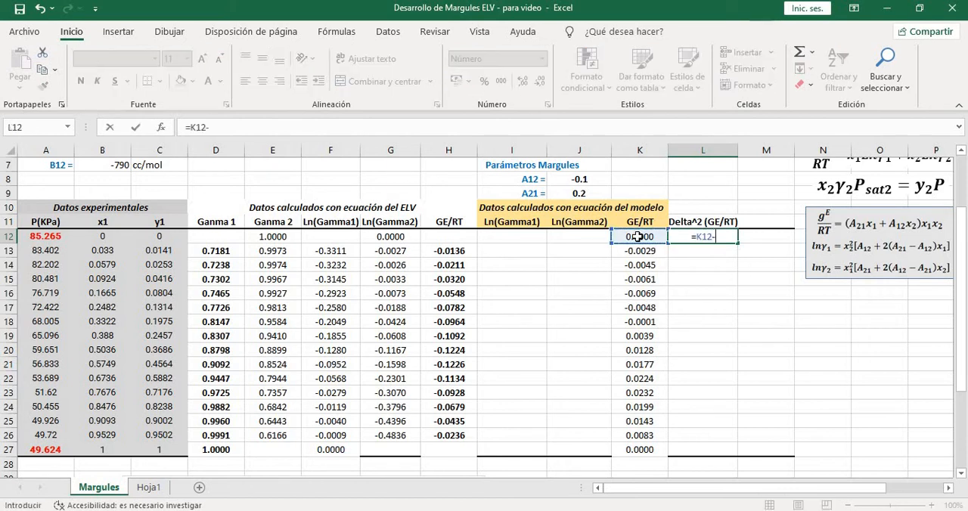
left_click(454, 236)
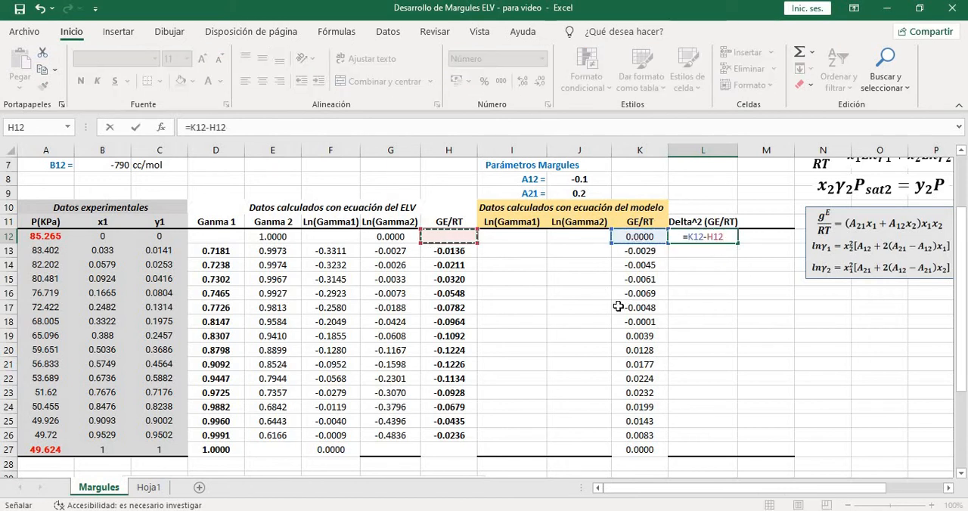
left_click(685, 237)
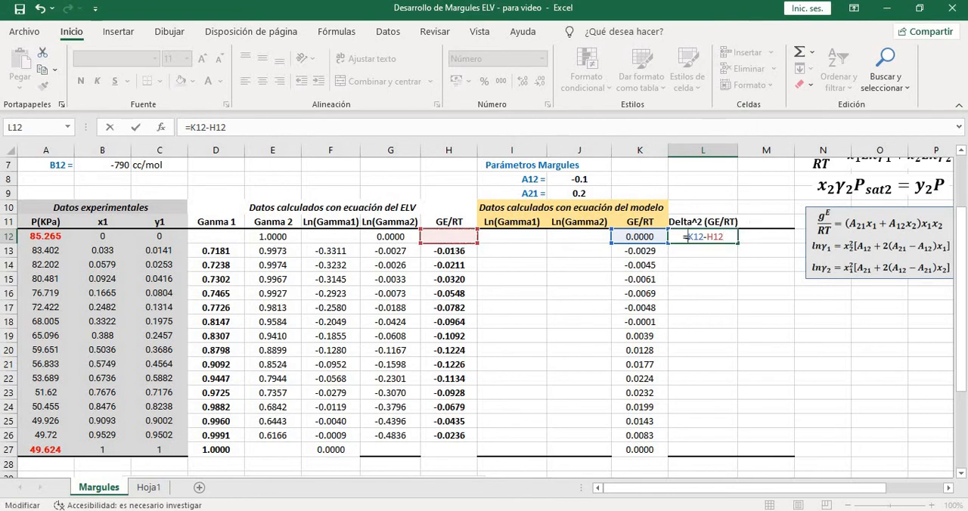
type("(")
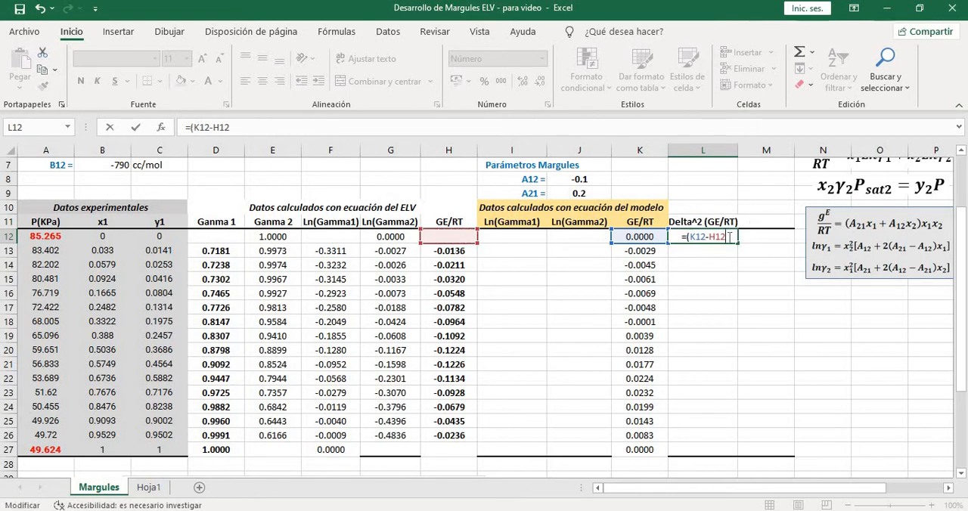
left_click(728, 237)
type(")^2")
key("Return")
Copy the squared-difference formula from L12 down through L27
left_click(726, 239)
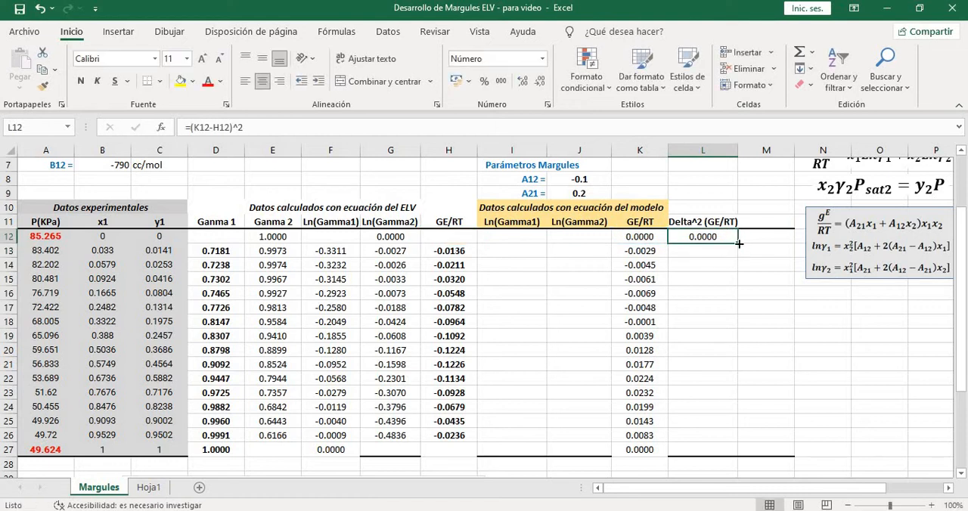
left_click_drag(739, 244, 731, 451)
left_click(788, 351)
scroll(799, 357, "down", 1)
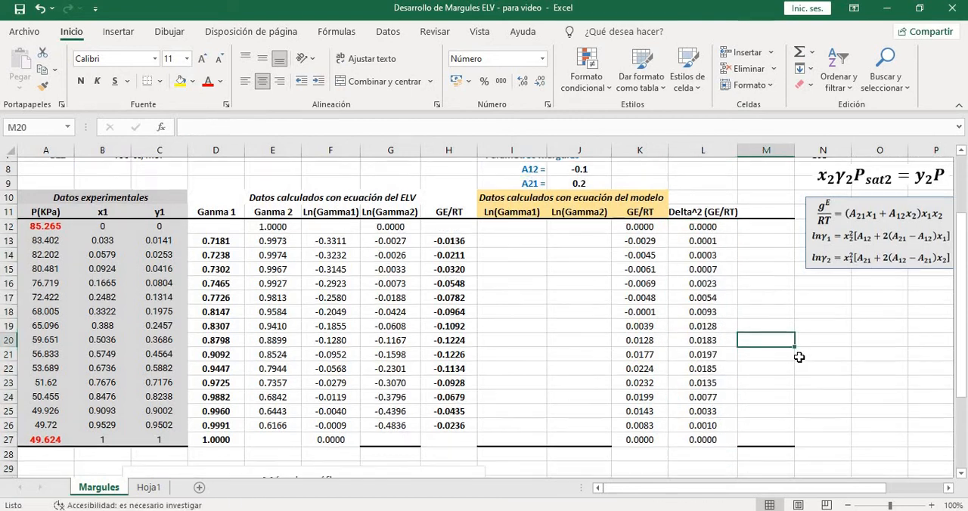
scroll(799, 357, "down", 1)
Label the total row with "SUMA" in K28
left_click(703, 421)
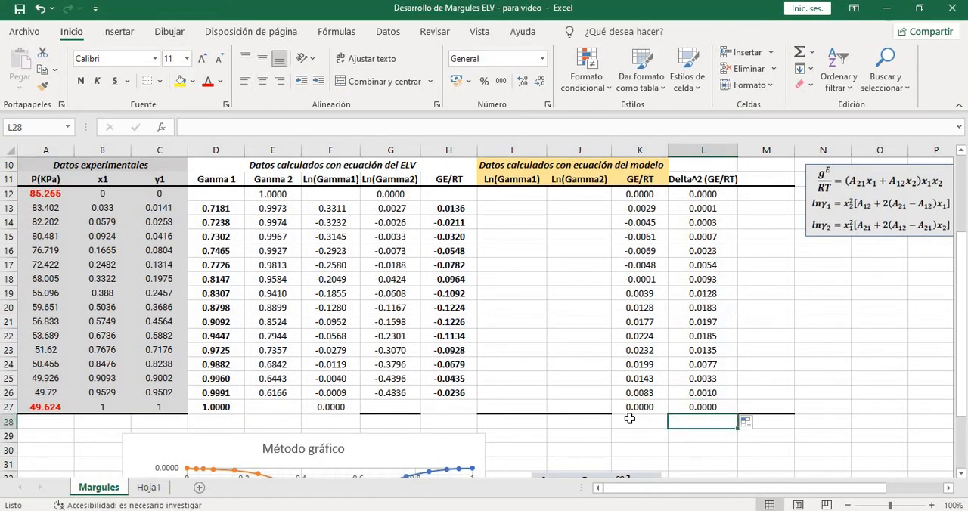
left_click(639, 421)
type("SUMA")
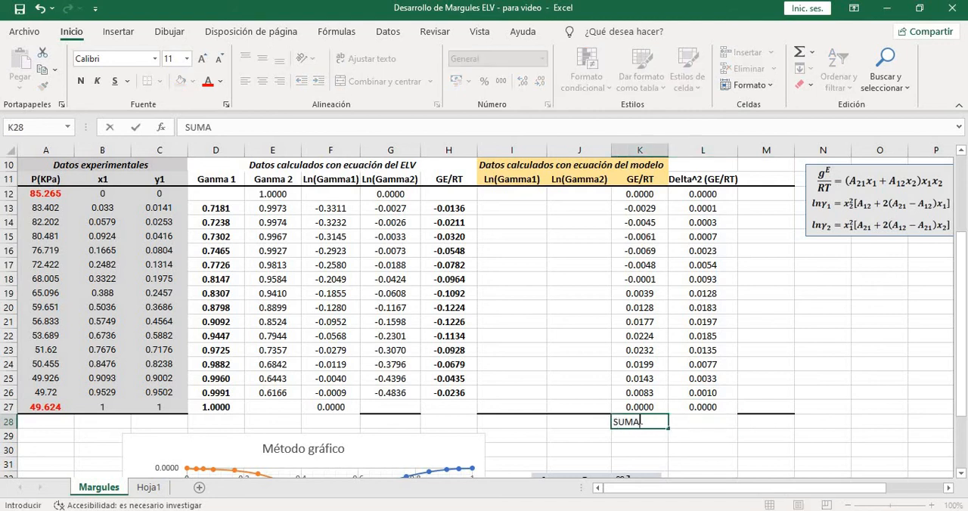
key("Tab")
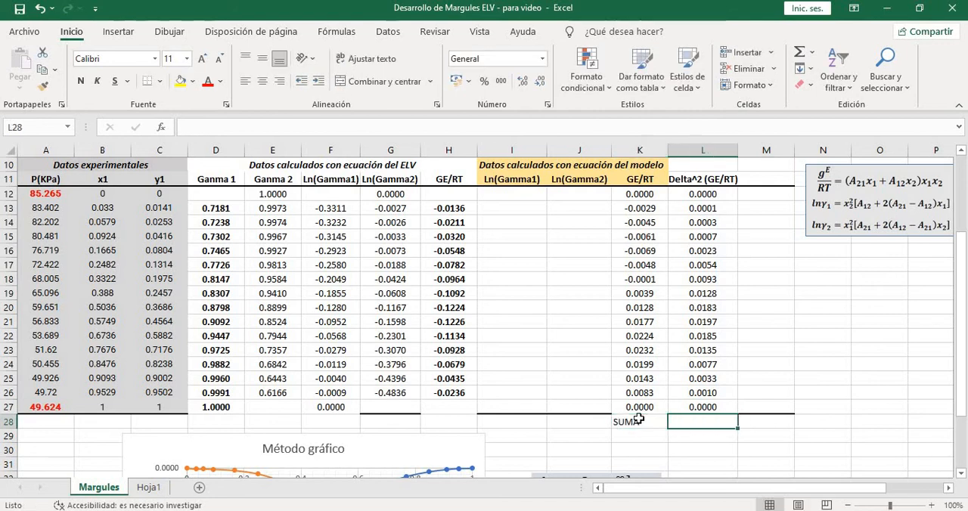
Enter =SUMA(L12:L27) in L28 to total the squared GE/RT differences
type("=SUMA")
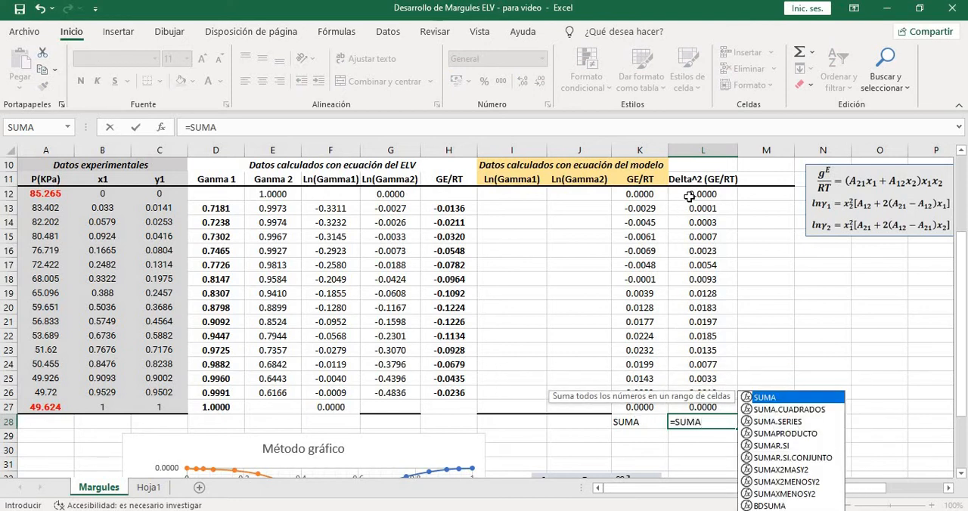
left_click_drag(689, 196, 705, 405)
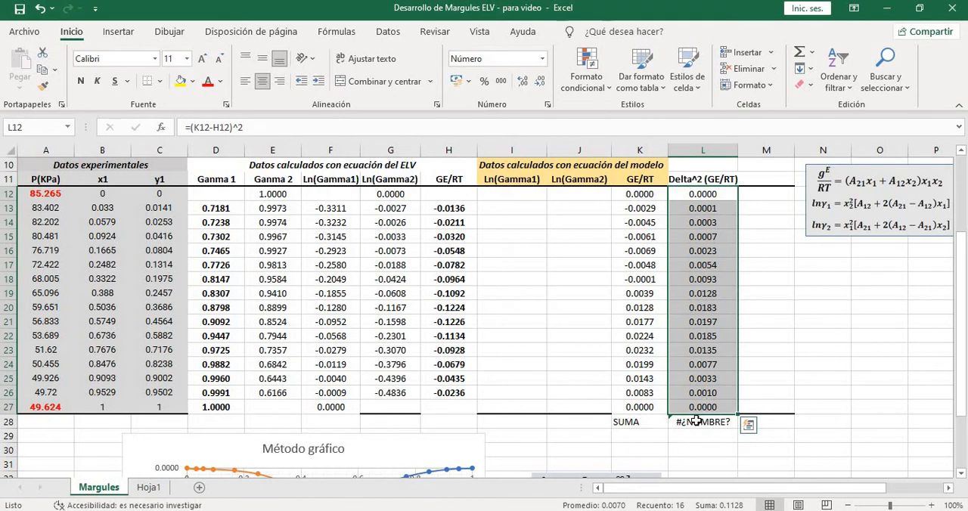
left_click(700, 422)
left_click(235, 128)
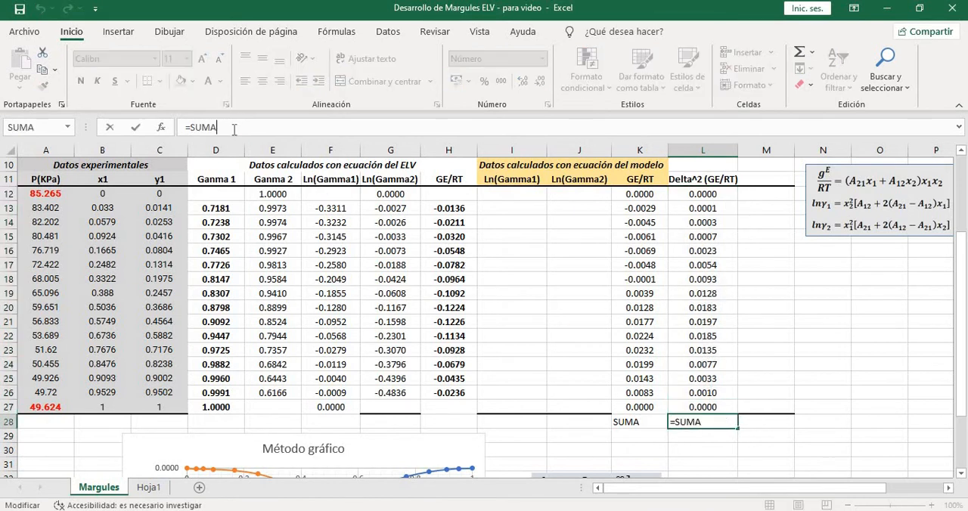
type("(")
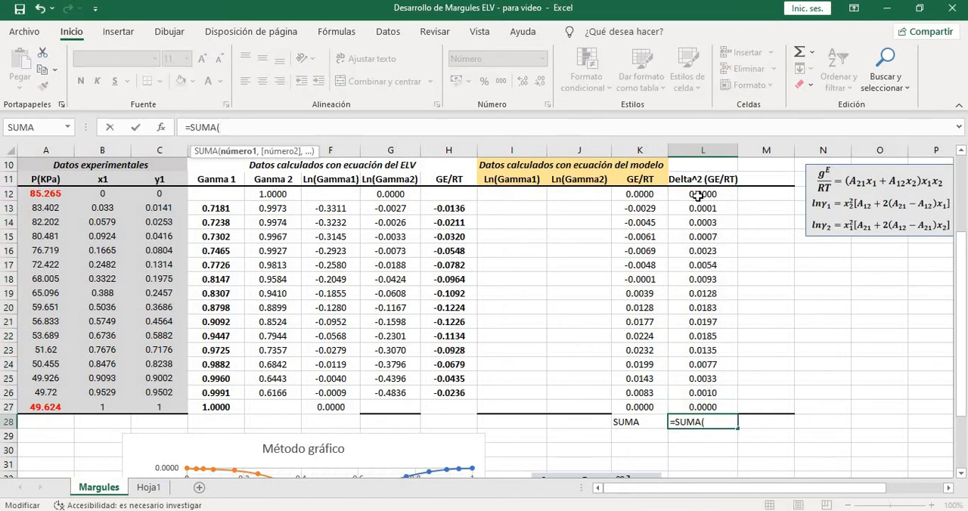
left_click_drag(703, 194, 702, 407)
type(")")
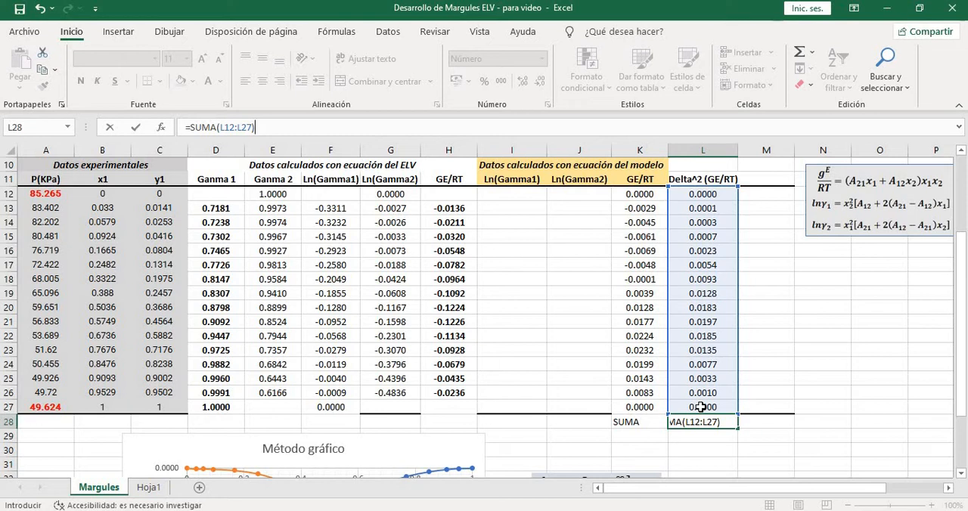
key("Return")
left_click(724, 420)
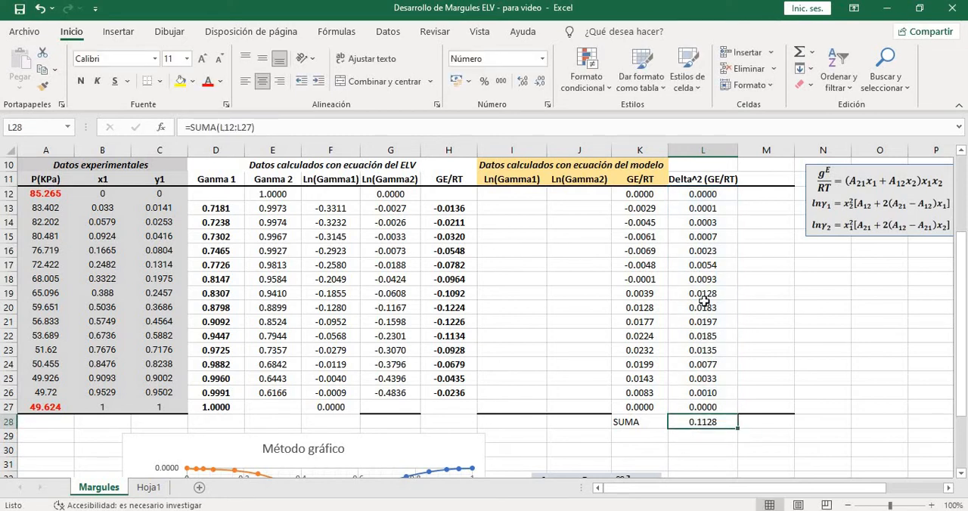
Examine how the model and ELV GE/RT values in columns K and H produce column L's squared differences and the L28 total
left_click(639, 206)
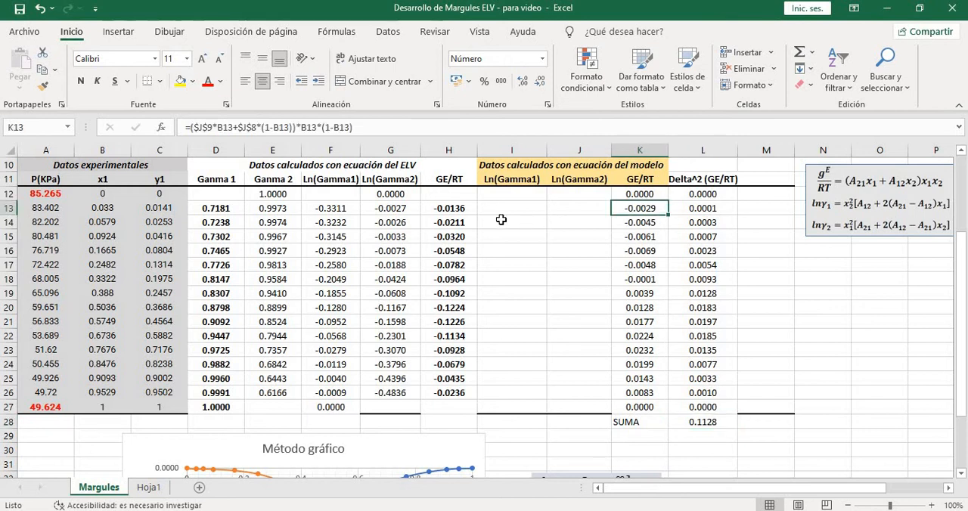
left_click(449, 211)
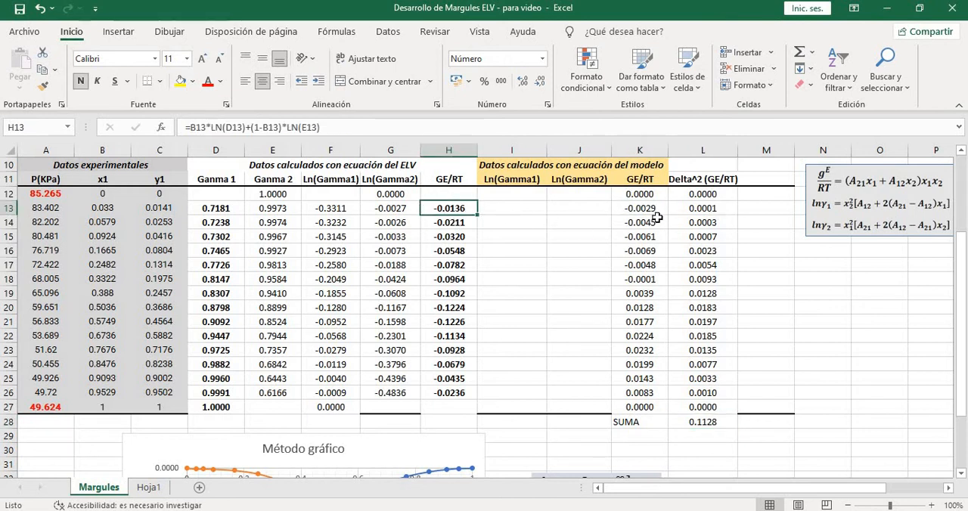
left_click(697, 209)
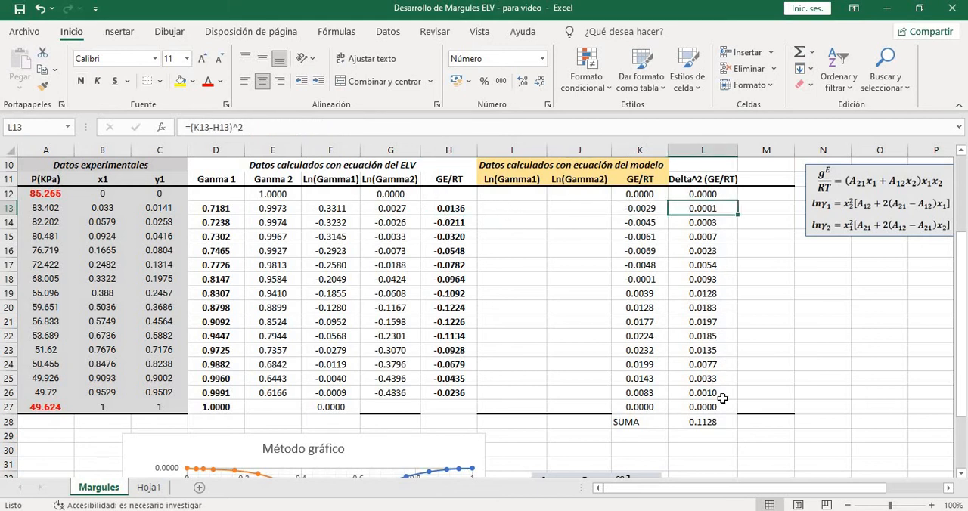
left_click(710, 421)
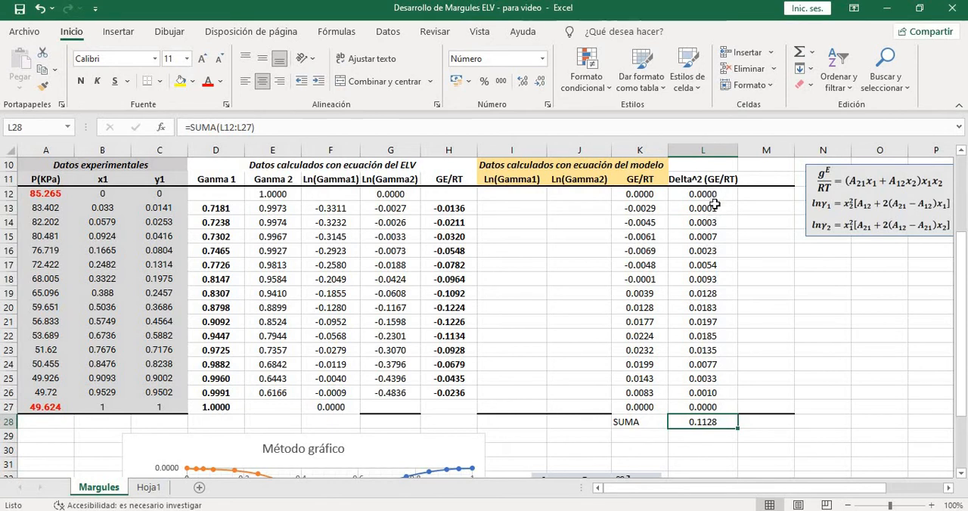
left_click(714, 209)
key("Down")
key("Down")
key("Down")
key("Down")
key("Down")
key("Down")
key("Down")
key("Down")
key("Down")
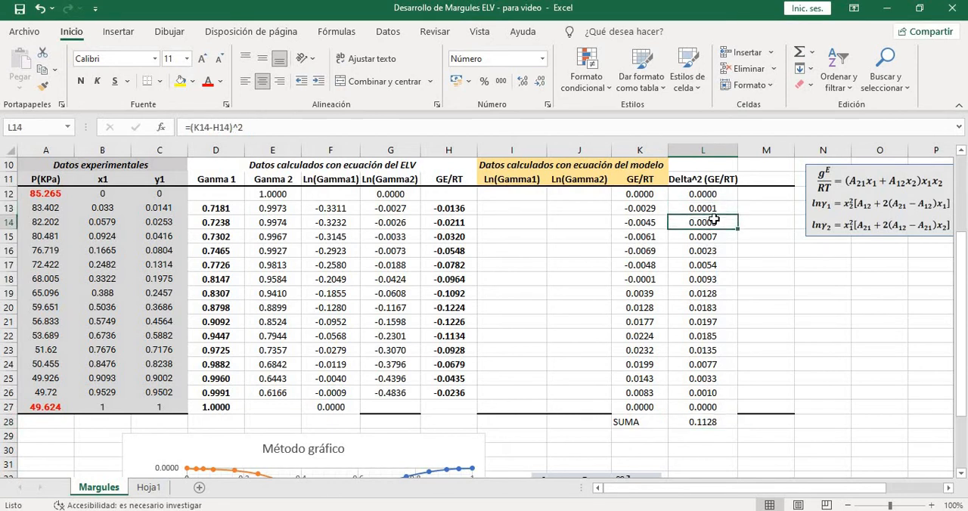
key("Down")
key("Down")
key("Down")
key("Down")
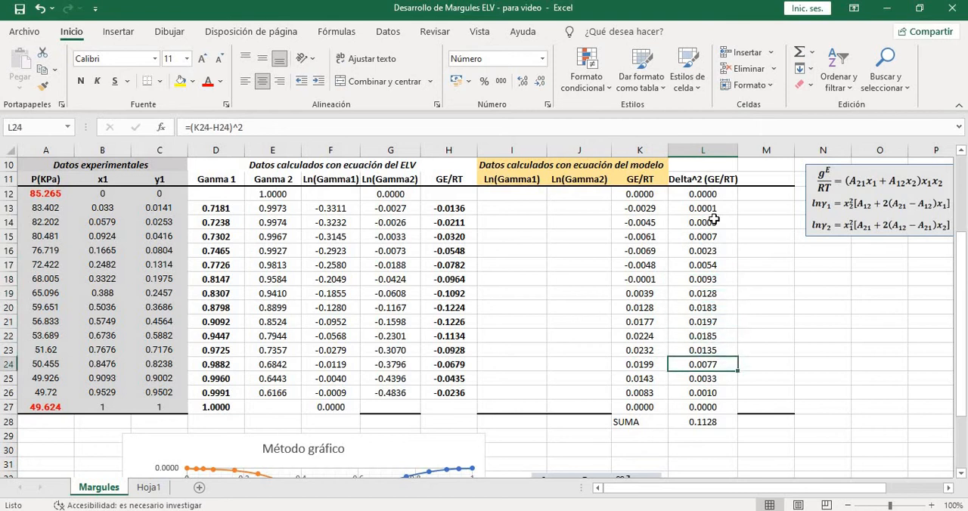
left_click(651, 249)
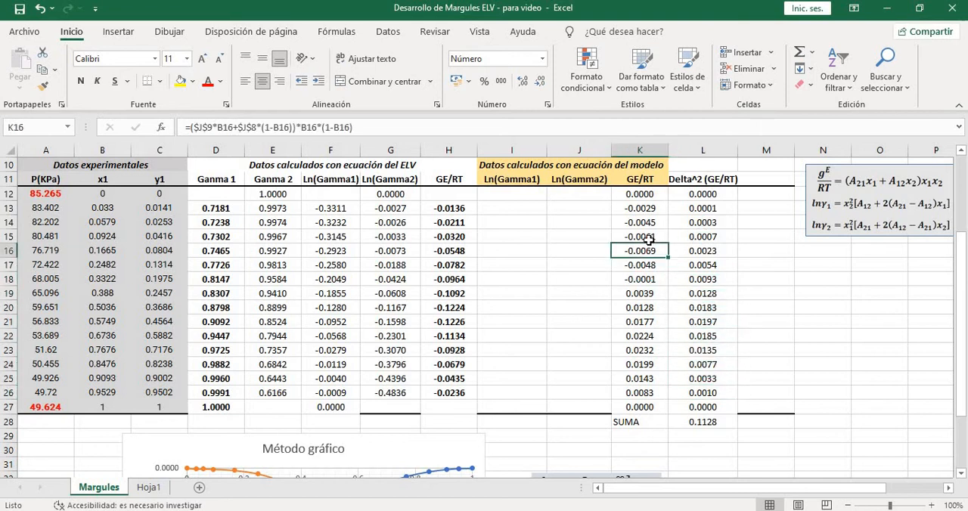
left_click(648, 237)
left_click(458, 236)
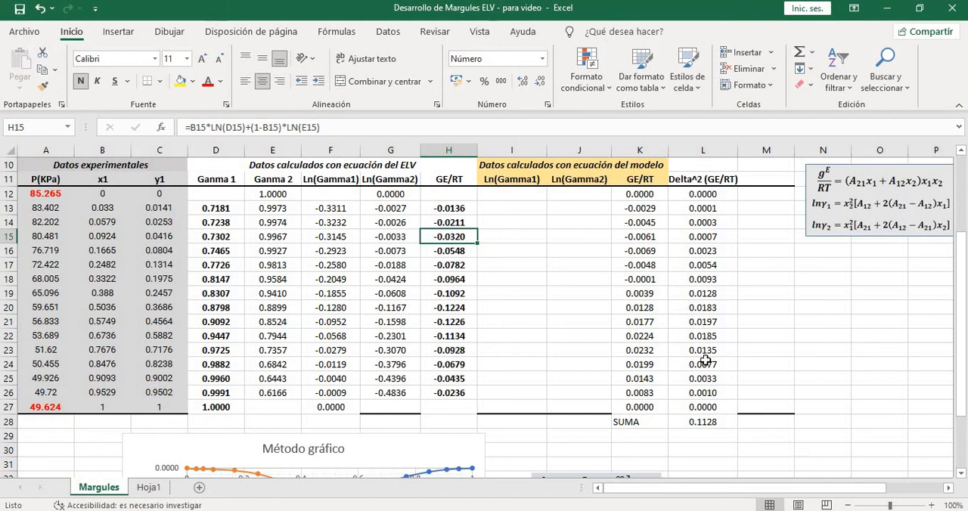
left_click(706, 424)
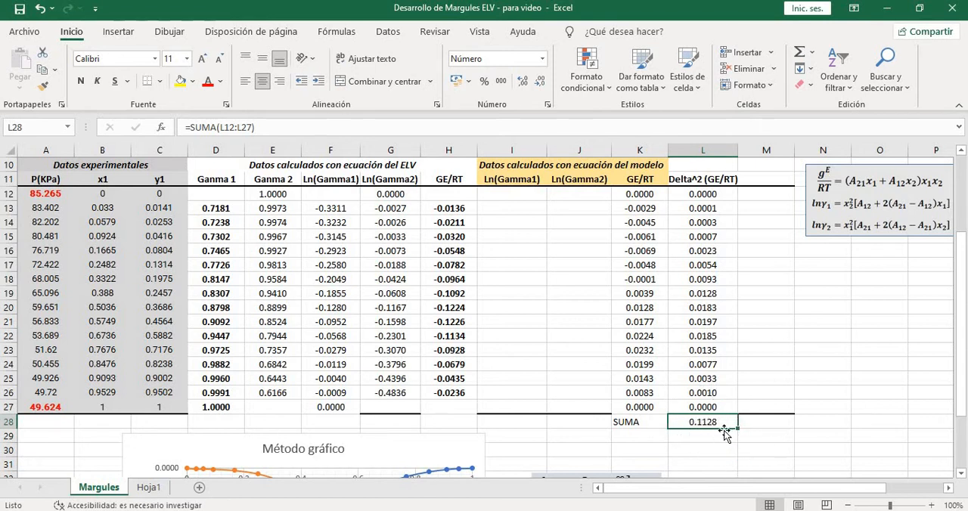
Review how the Margules parameters A12 and A21 feed the model GE/RT, the squared differences and their sum
scroll(760, 344, "up", 1)
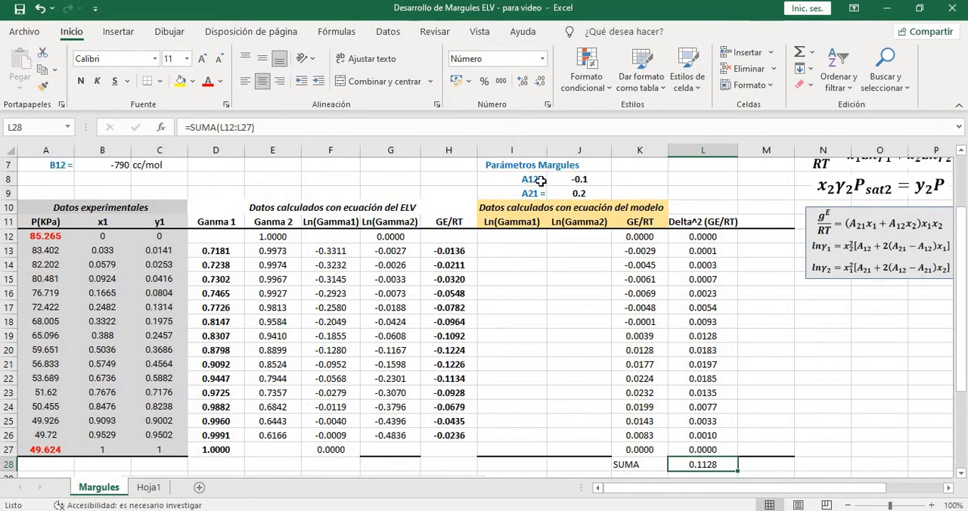
left_click_drag(545, 182, 564, 192)
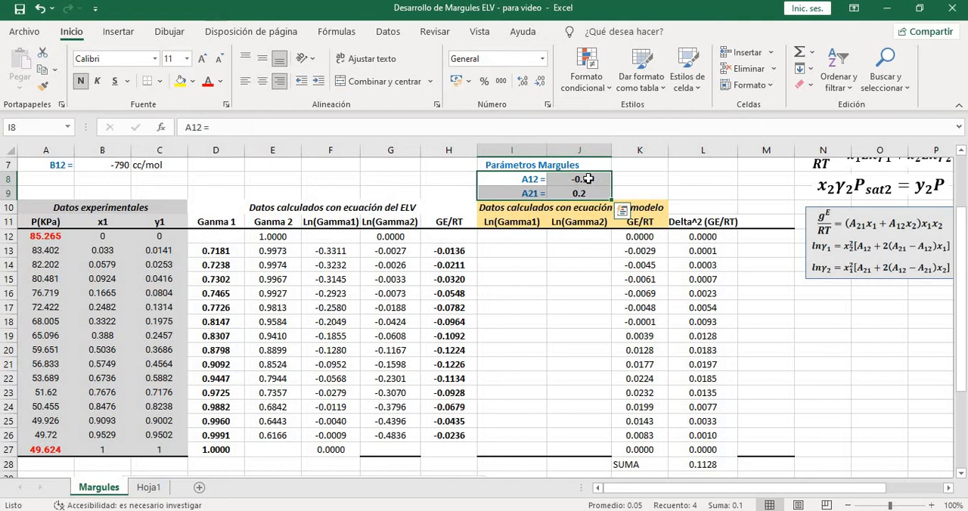
left_click(467, 252)
left_click(630, 254)
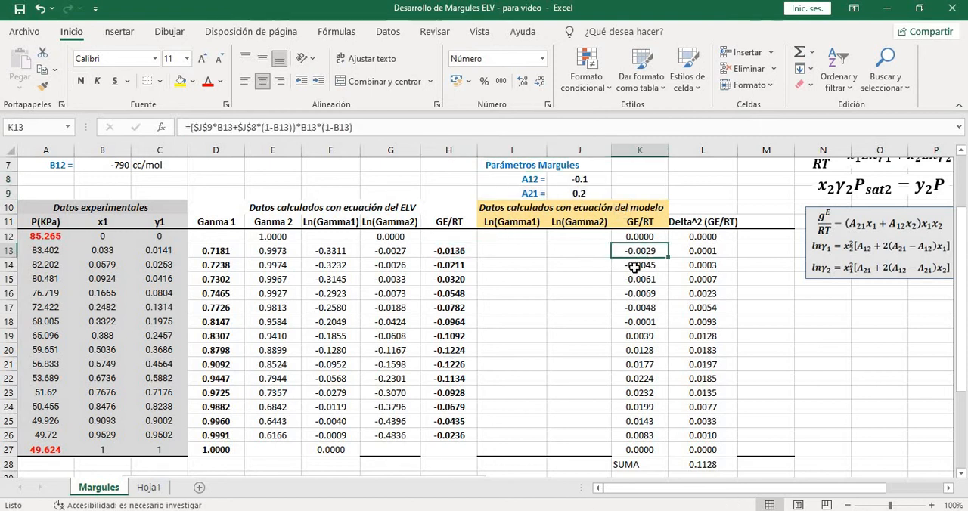
scroll(713, 257, "down", 1)
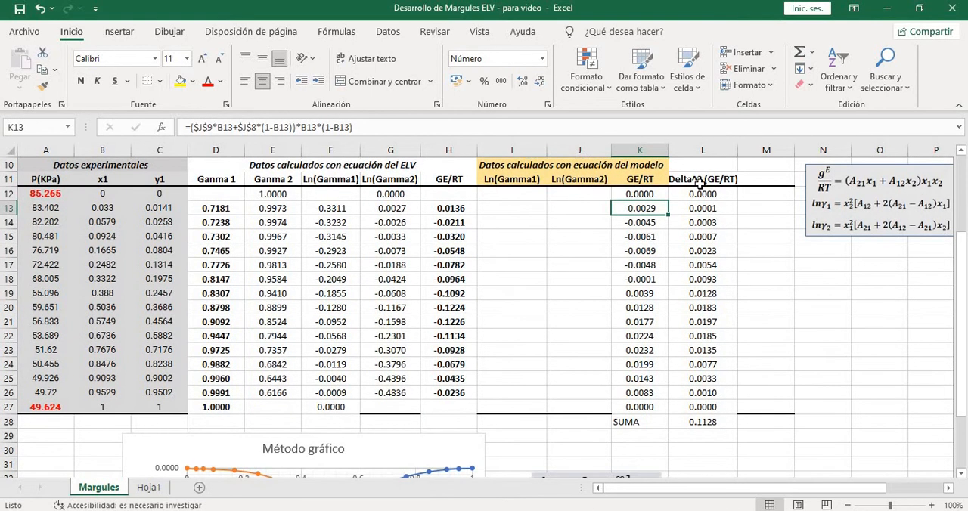
left_click(700, 184)
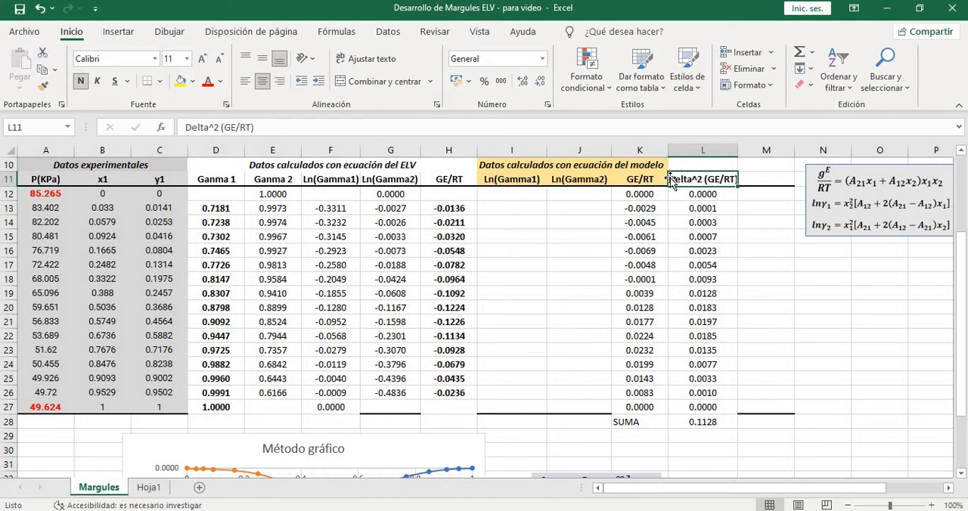
left_click(698, 206)
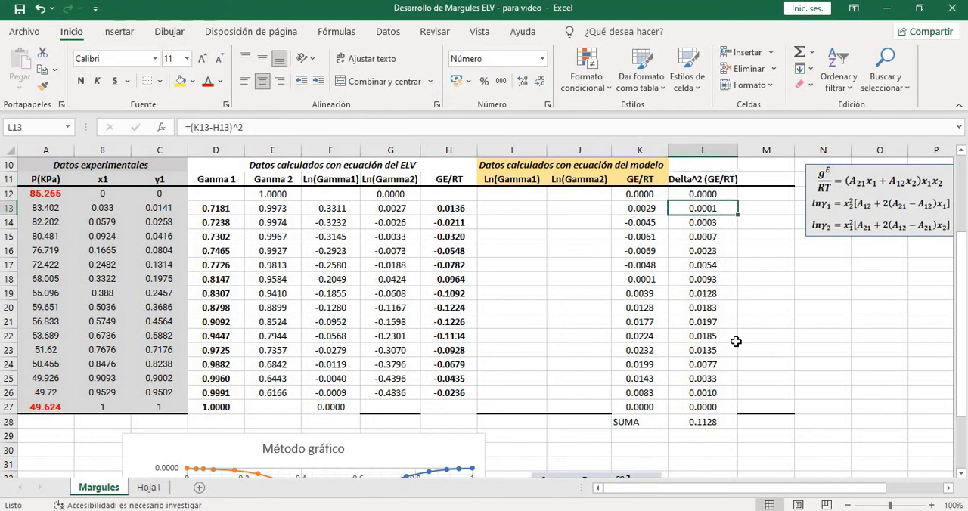
left_click(709, 421)
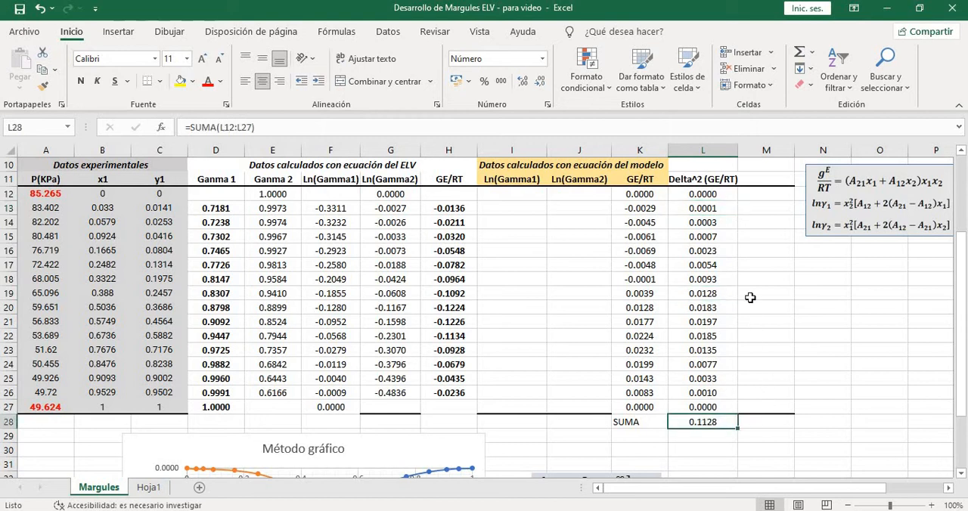
left_click(716, 208)
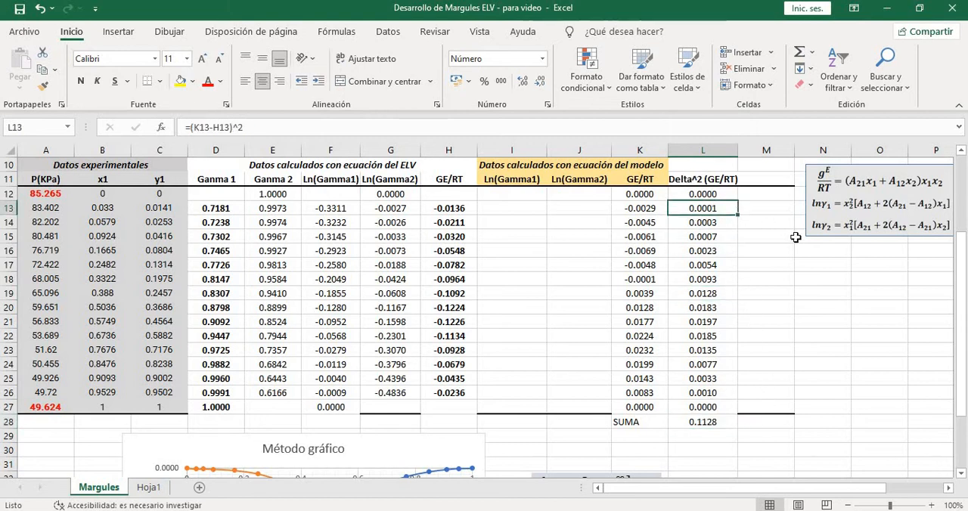
left_click(709, 425)
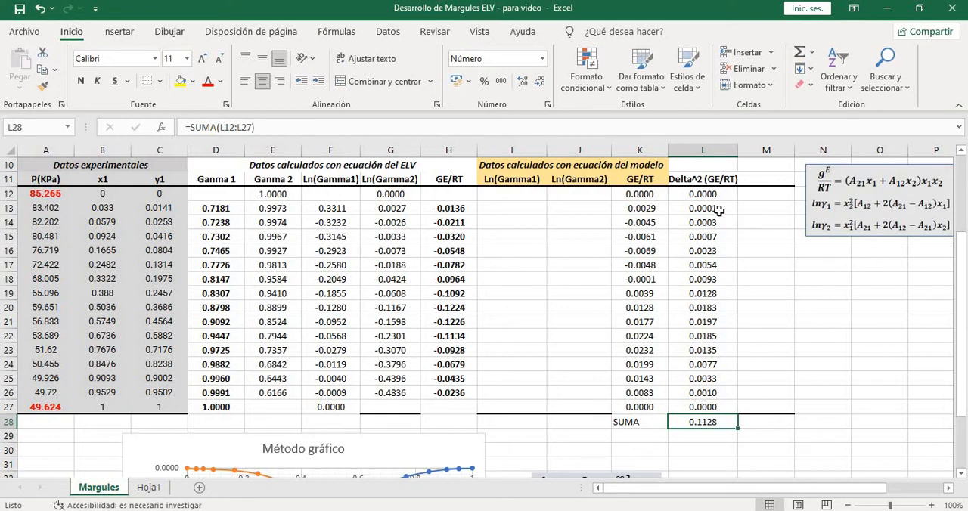
Examine the individual squared differences in L12:L27 and their formulas under the Delta^2 (GE/RT) header
left_click_drag(719, 197, 721, 408)
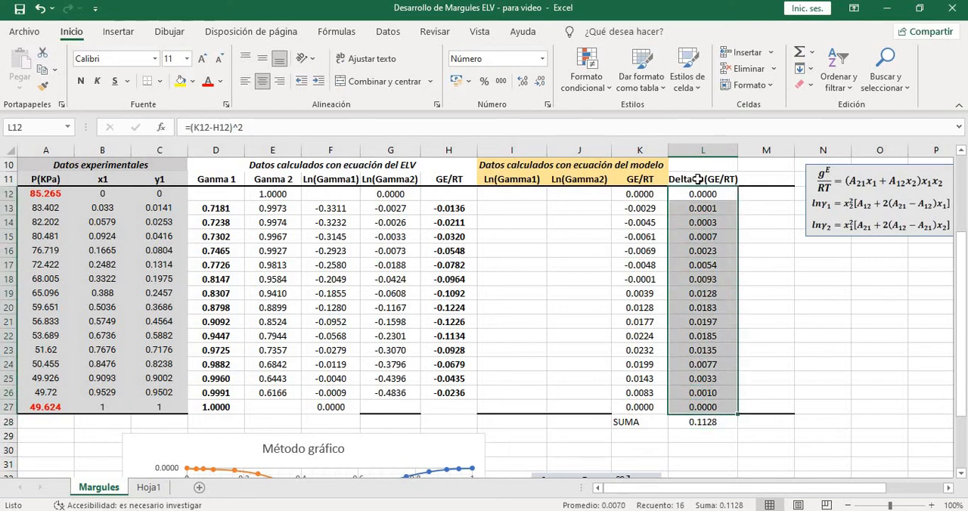
left_click(707, 237)
left_click(708, 208)
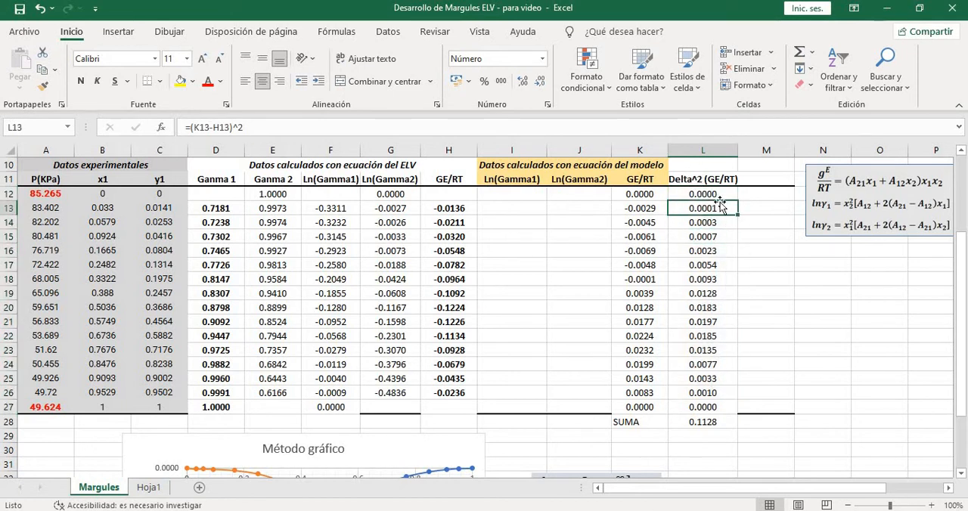
left_click(728, 221)
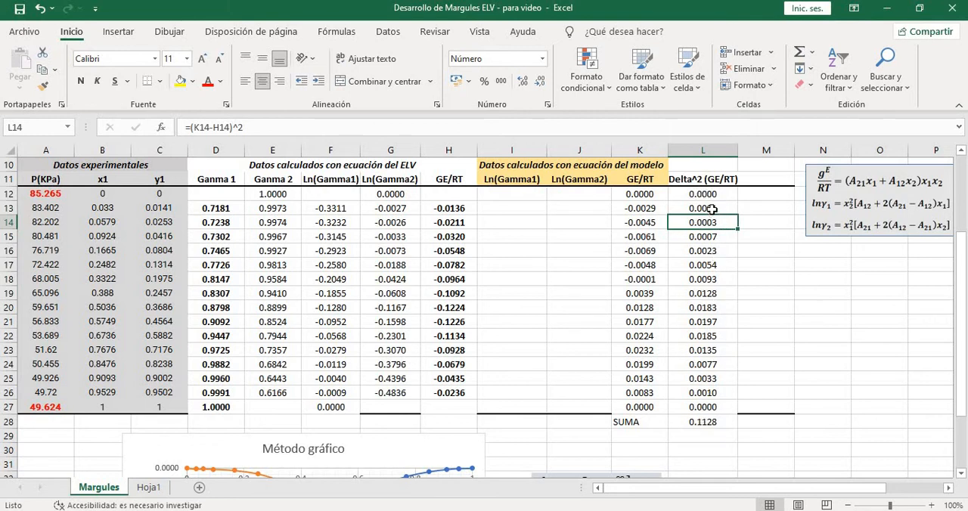
left_click(712, 209)
left_click(719, 223)
scroll(761, 229, "up", 1)
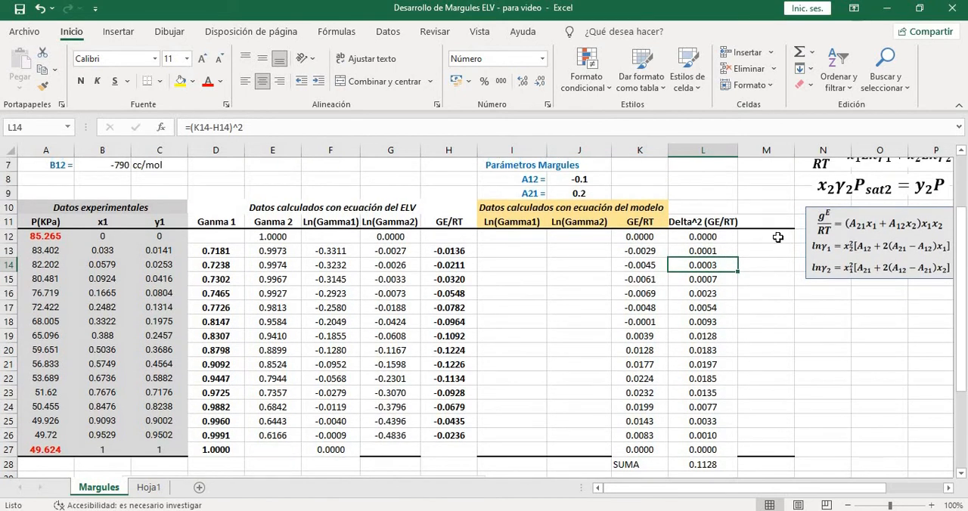
scroll(777, 237, "down", 1)
left_click_drag(703, 194, 703, 407)
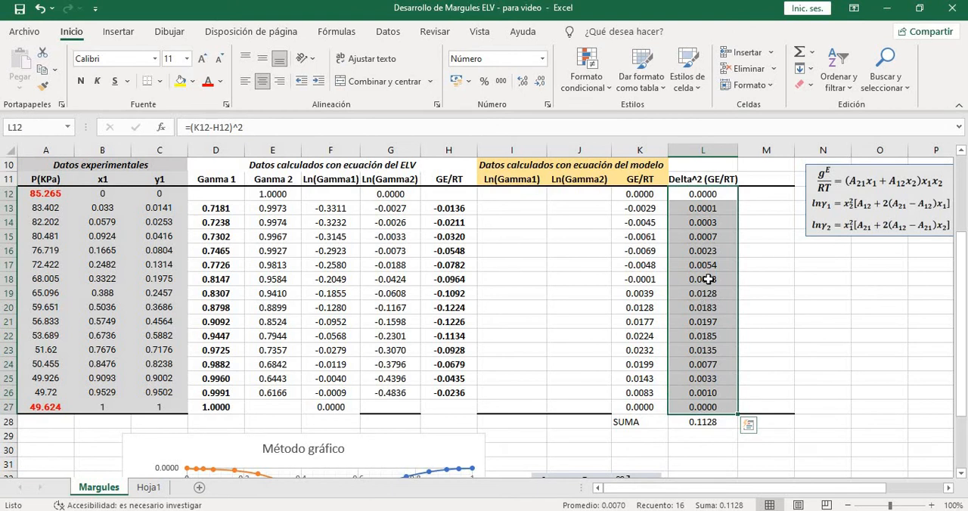
left_click(693, 182)
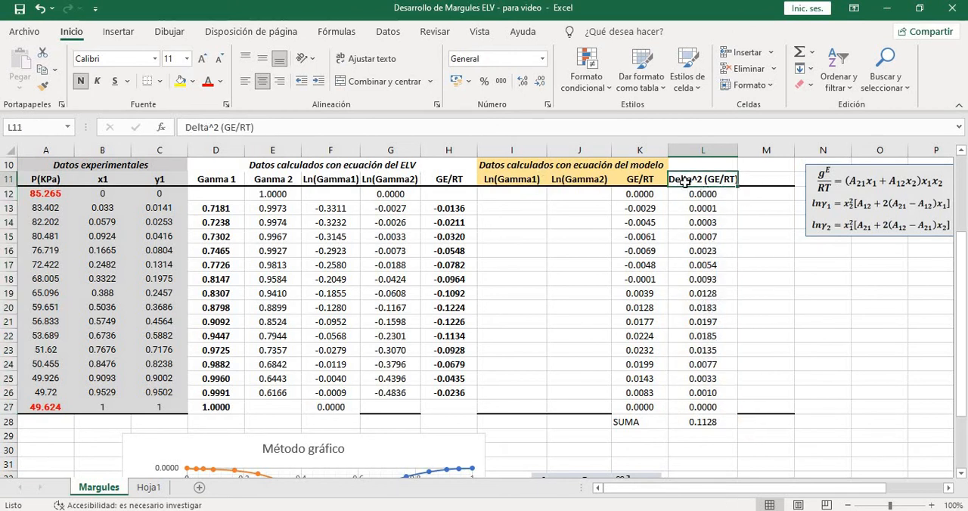
left_click(703, 197)
left_click(702, 209)
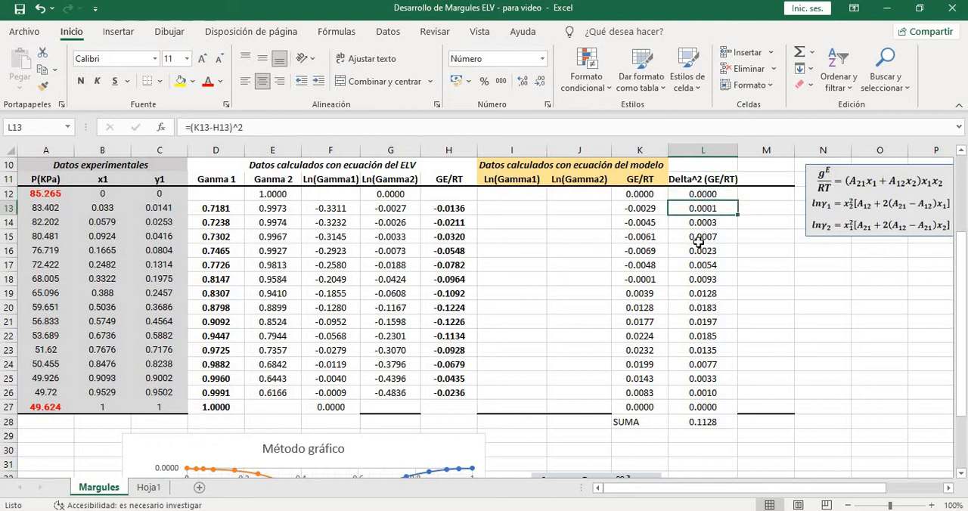
left_click(703, 237)
left_click(703, 250)
left_click(703, 265)
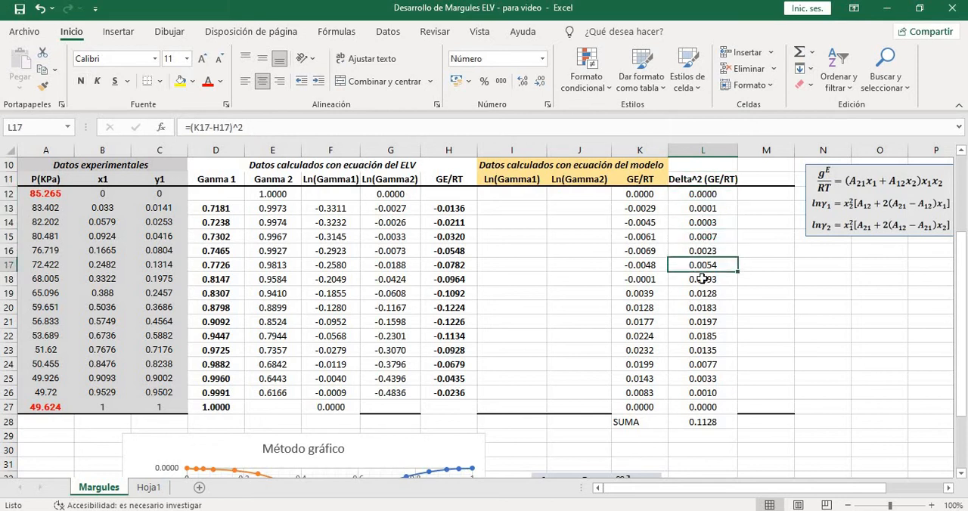
Open Solver for the squared-difference total and set L28 as the objective with a target value of 0
left_click(710, 422)
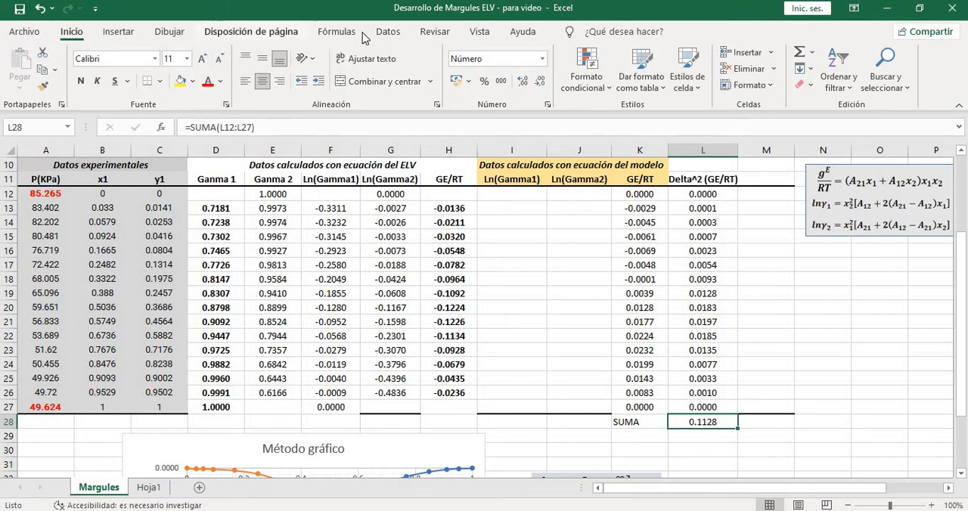
left_click(386, 32)
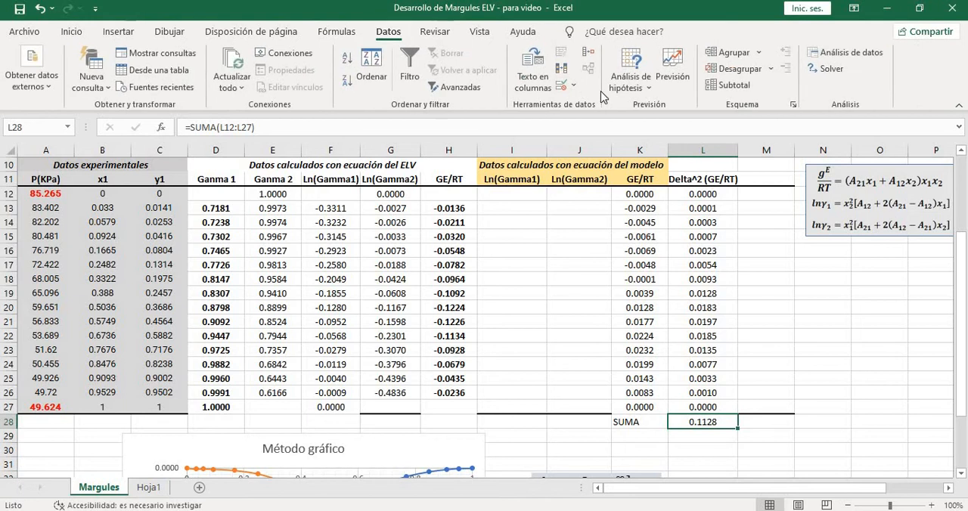
left_click(828, 69)
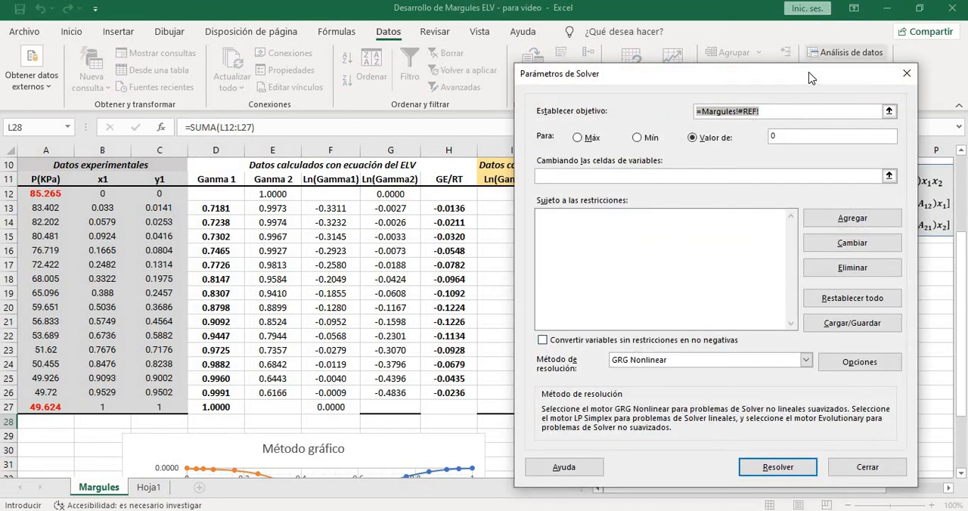
left_click_drag(811, 78, 347, 90)
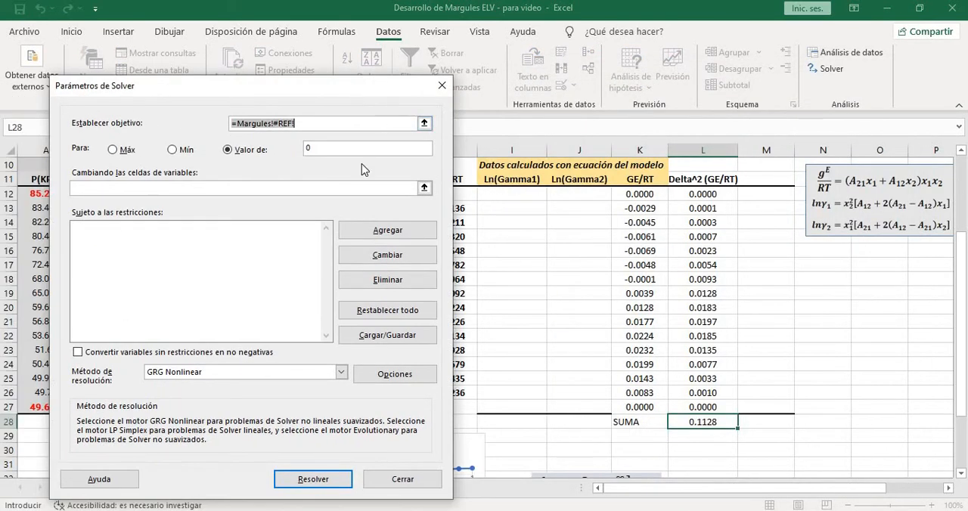
key("BackSpace")
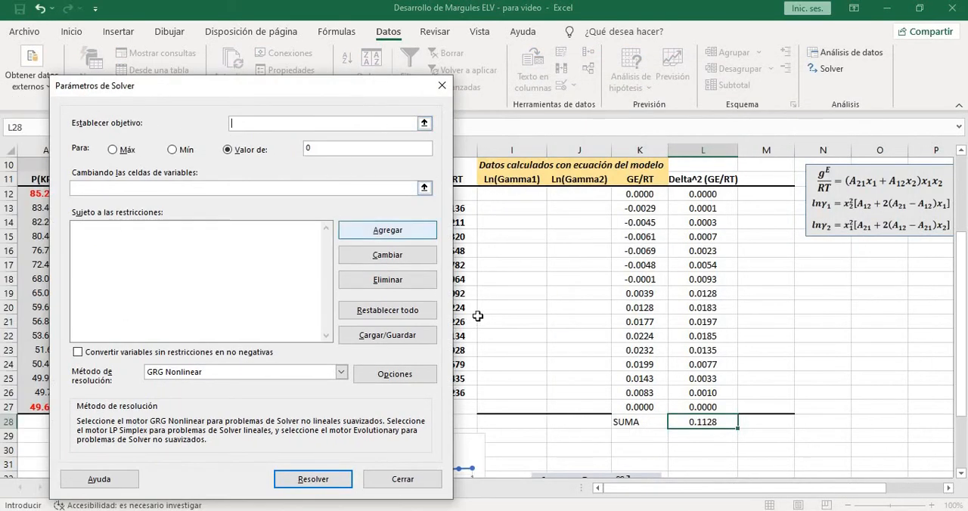
left_click(703, 422)
left_click(234, 152)
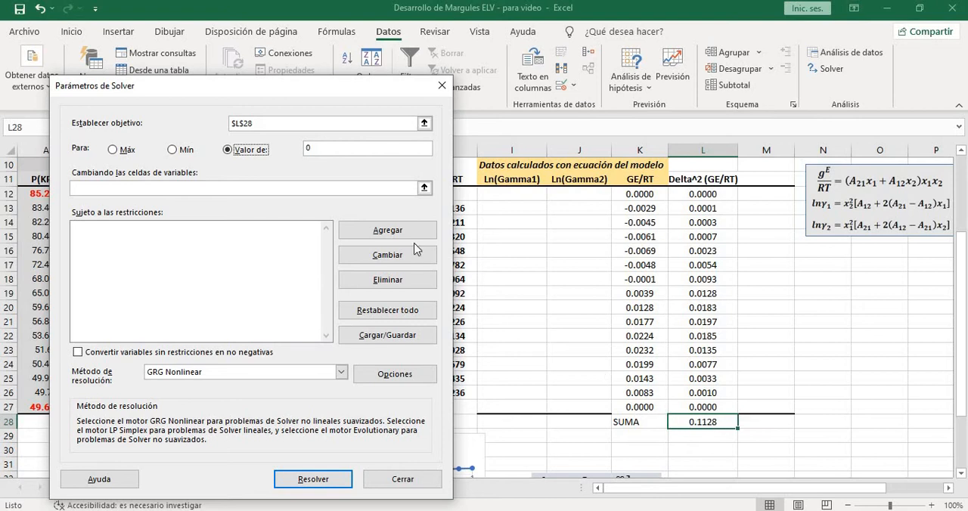
Assign the Margules parameters A12 and A21 in J8:J9 as Solver's variable cells
left_click(283, 189)
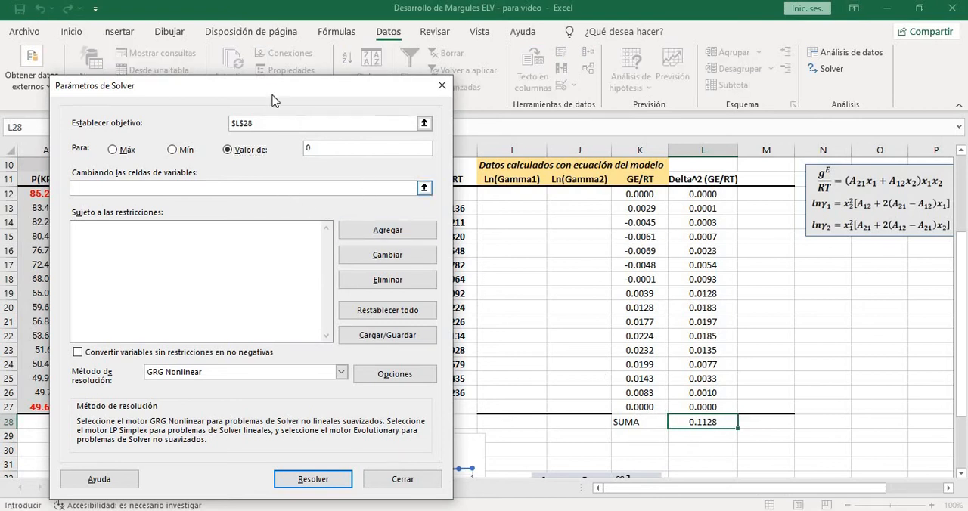
left_click_drag(274, 89, 305, 270)
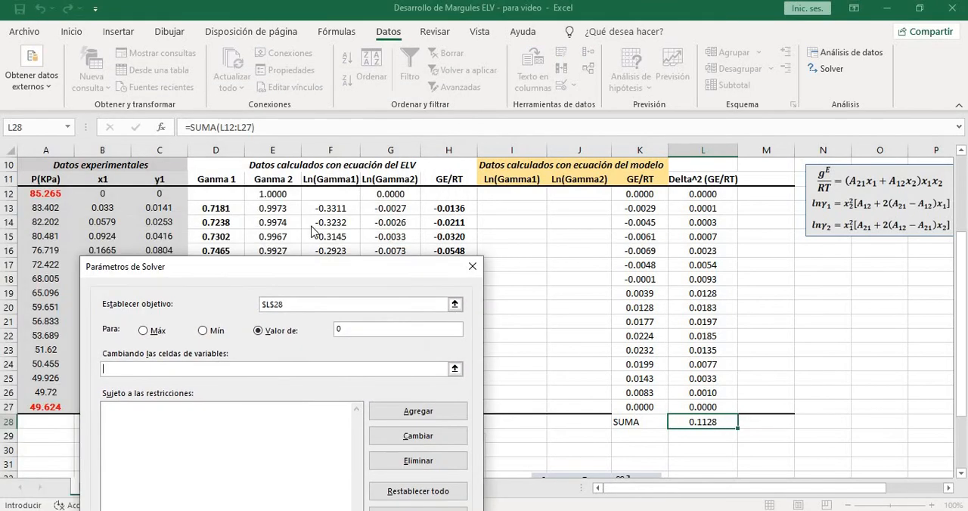
left_click_drag(311, 230, 254, 184)
left_click_drag(962, 324, 961, 310)
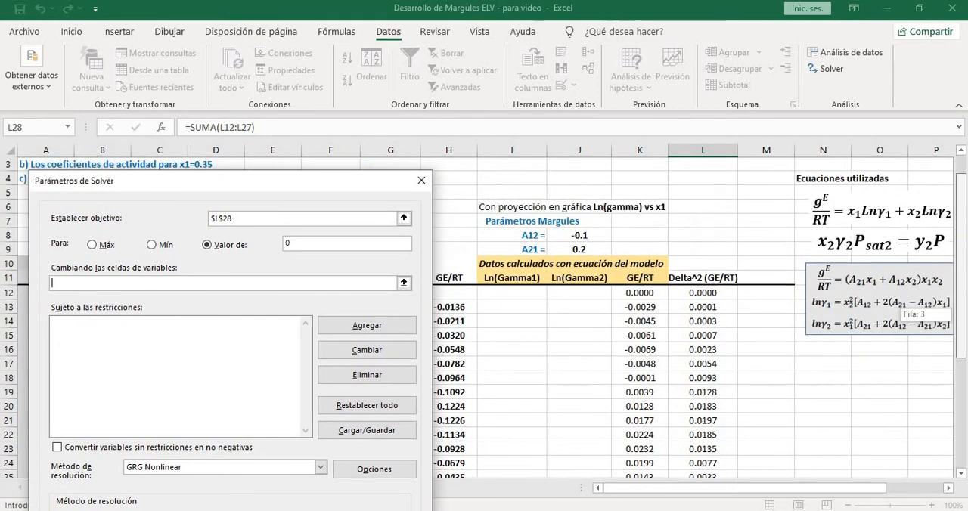
left_click_drag(590, 236, 590, 249)
left_click_drag(961, 246, 961, 255)
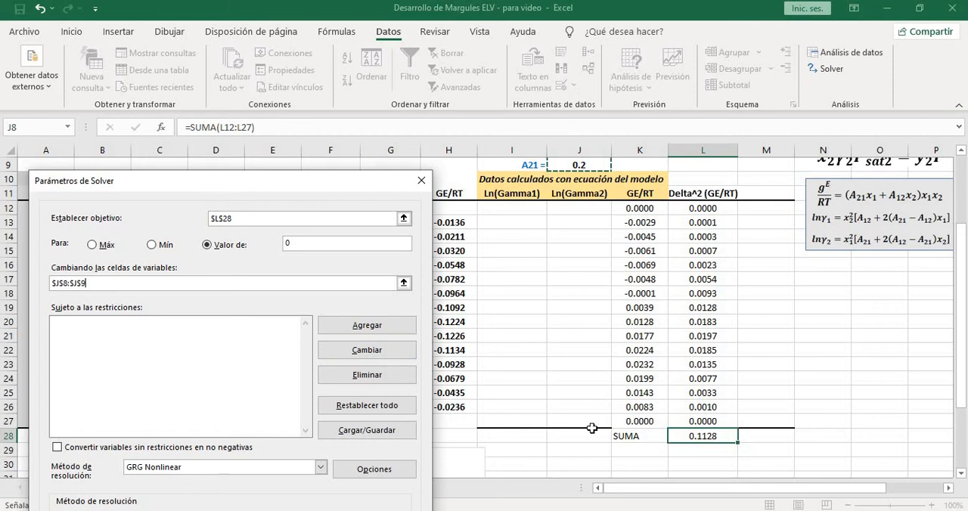
Run Solver with the GRG Nonlinear method on the value-of-0 target and keep the Solver solution
left_click_drag(346, 181, 340, 106)
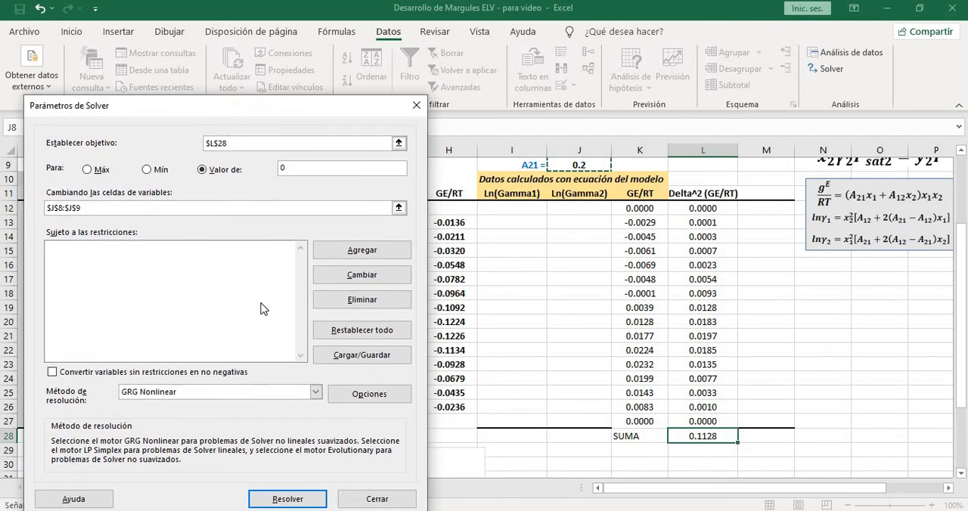
left_click(198, 168)
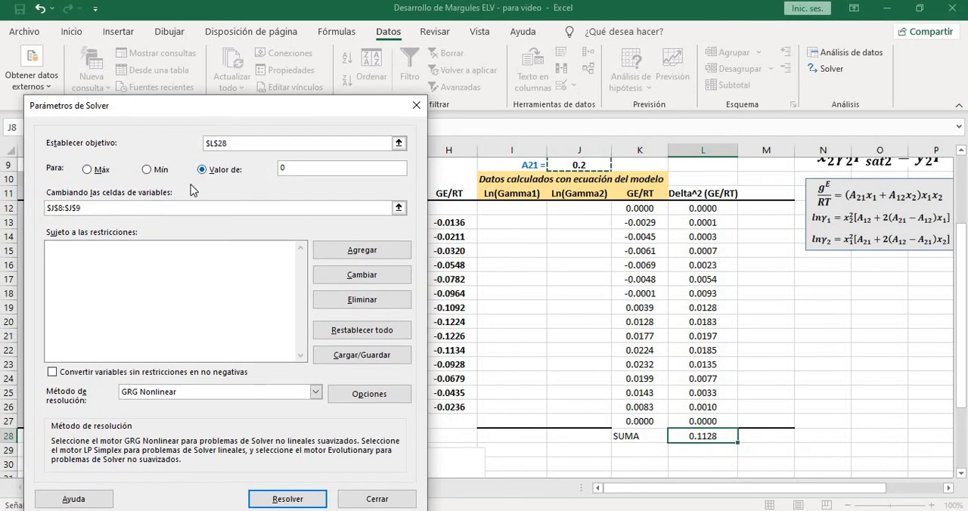
left_click(285, 499)
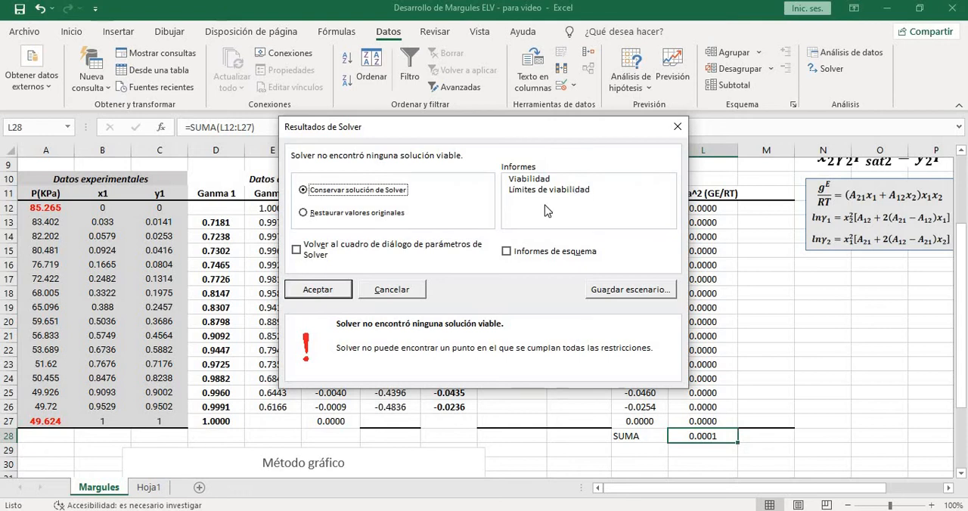
left_click(327, 291)
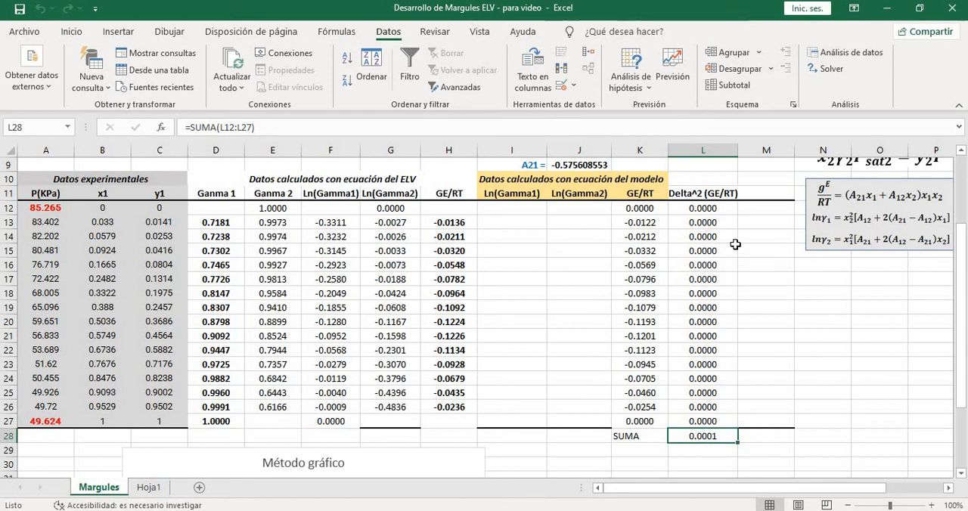
Examine the recalculated squared differences in L12:L27 and their sum in L28 after the Solver run
left_click_drag(724, 211, 704, 417)
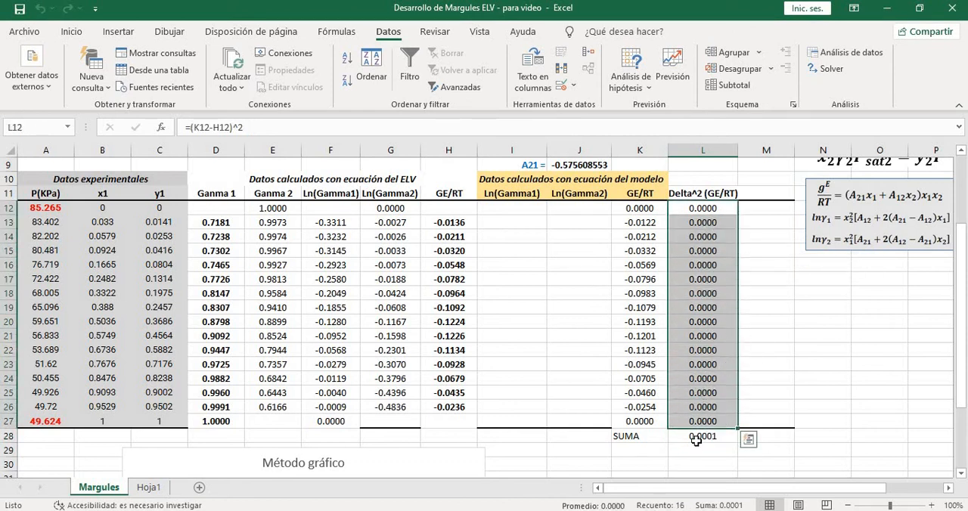
left_click(697, 439)
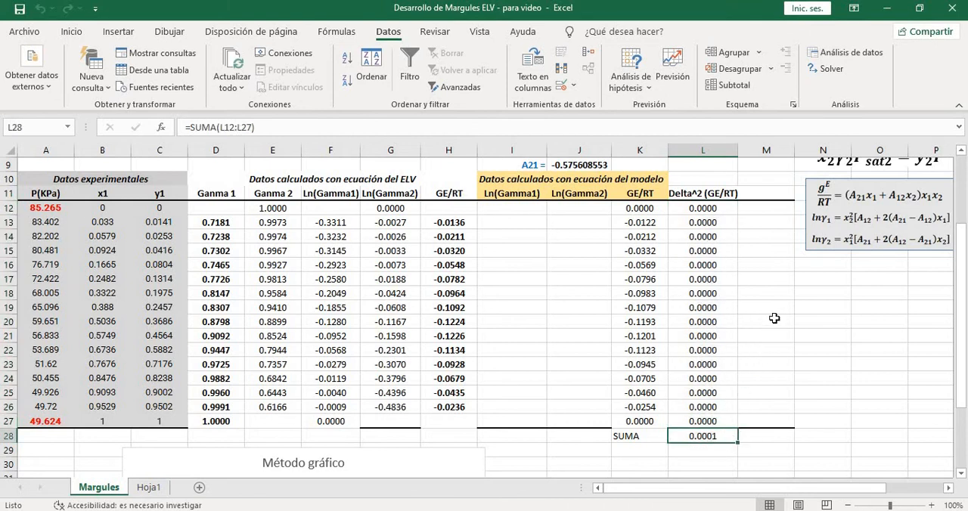
scroll(780, 318, "up", 1)
scroll(794, 320, "down", 1)
left_click(749, 438)
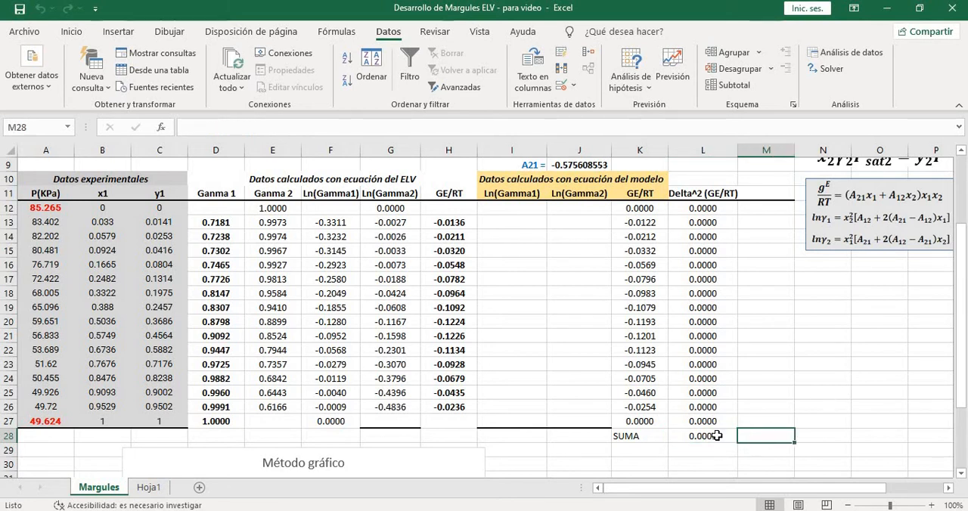
left_click(717, 437)
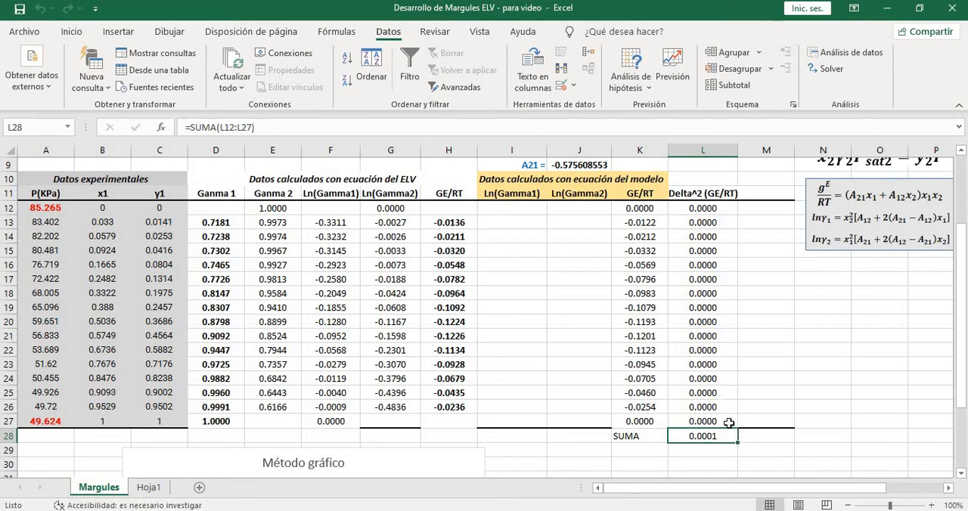
left_click(726, 422)
left_click_drag(719, 208, 727, 422)
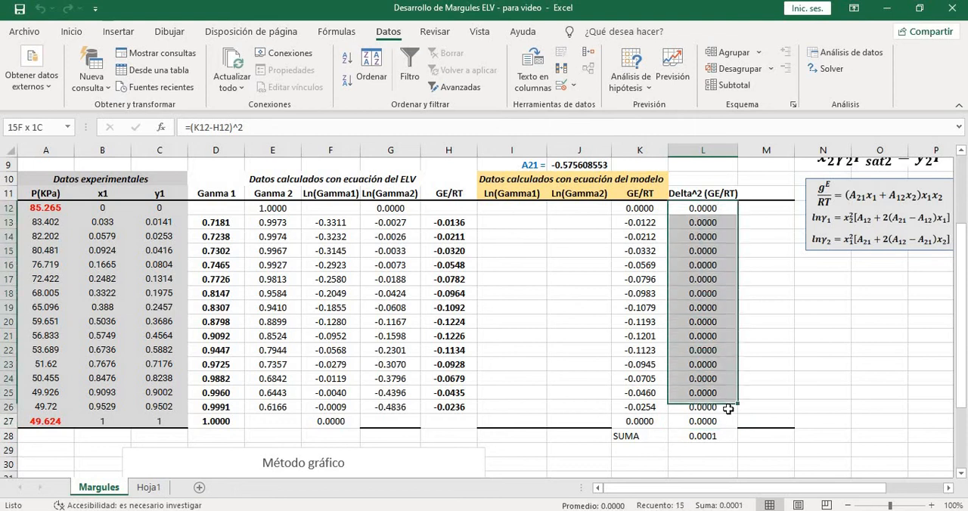
left_click(726, 292)
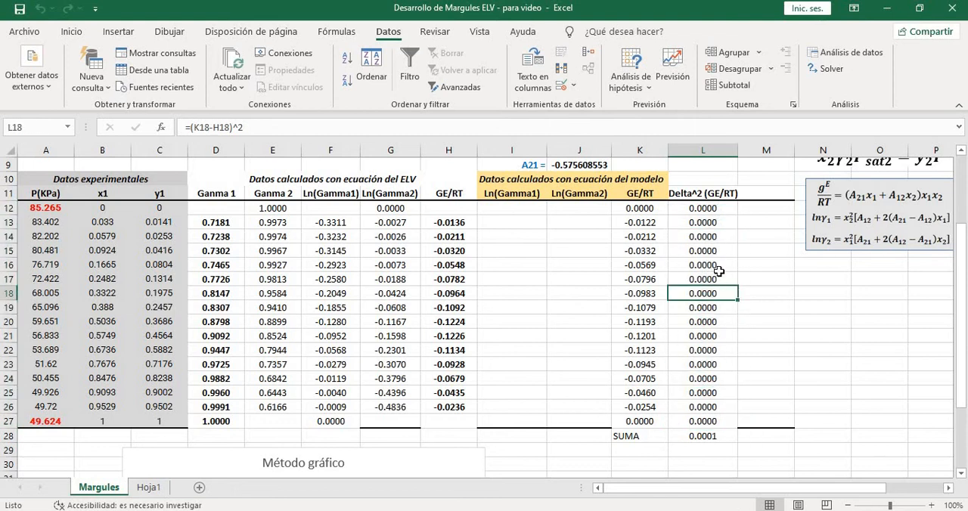
left_click(720, 278)
left_click(720, 264)
left_click(719, 248)
left_click(716, 233)
left_click(717, 222)
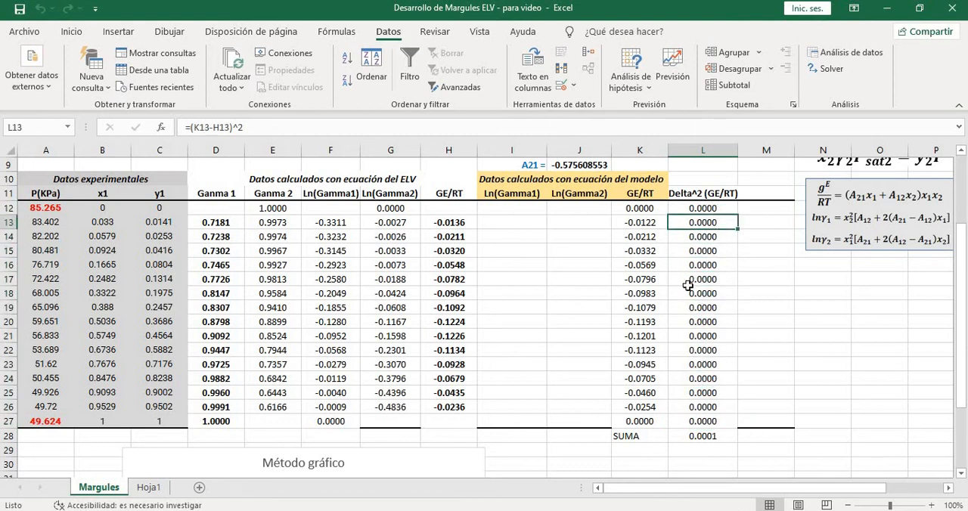
left_click(725, 436)
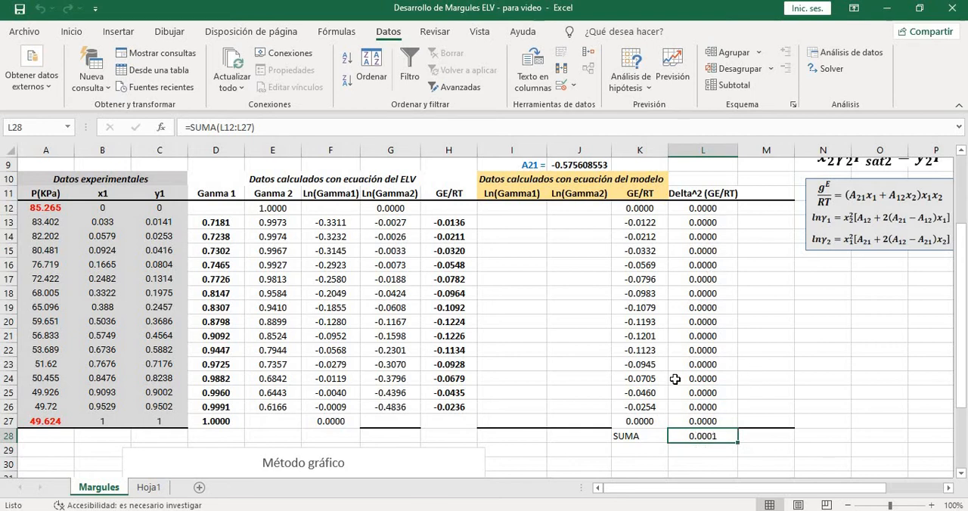
Compare the ELV GE/RT values in column H with the model GE/RT values in column K row by row
scroll(675, 379, "up", 1)
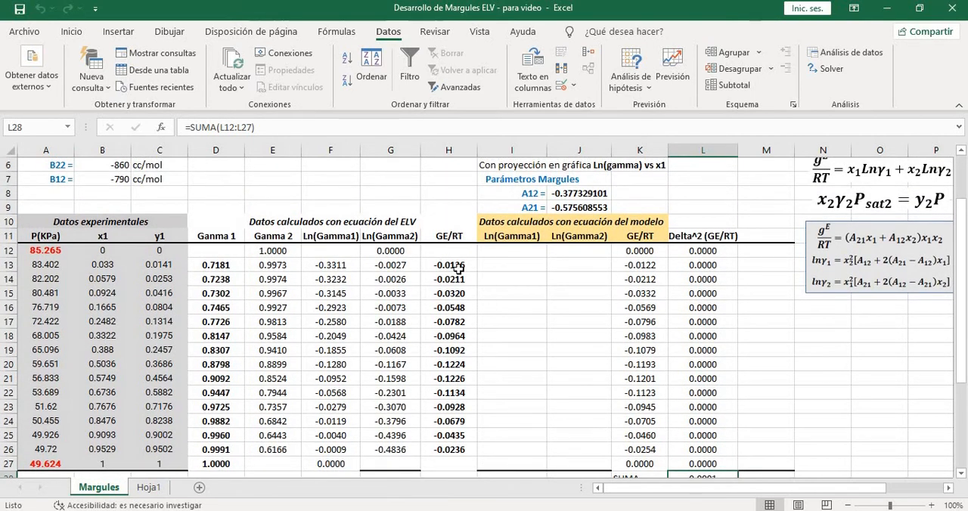
left_click(457, 264)
left_click(446, 236)
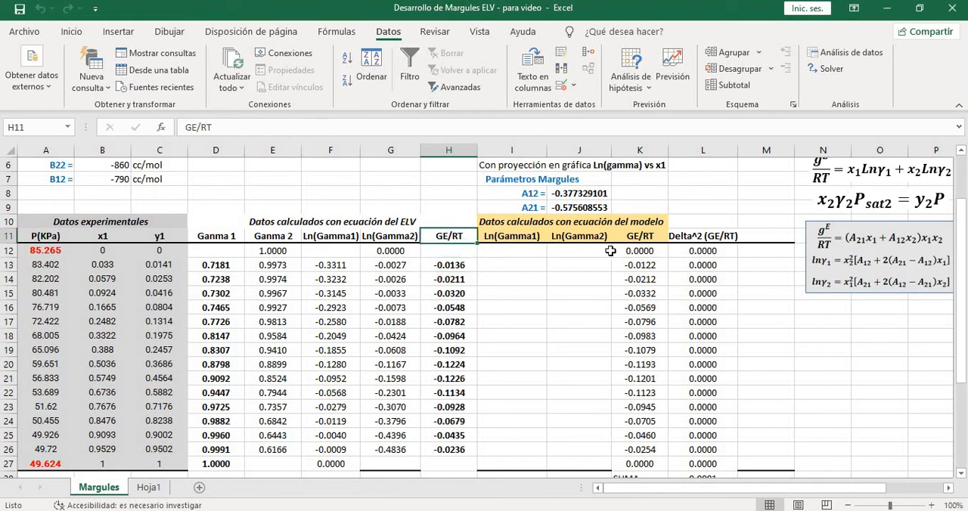
left_click(652, 237)
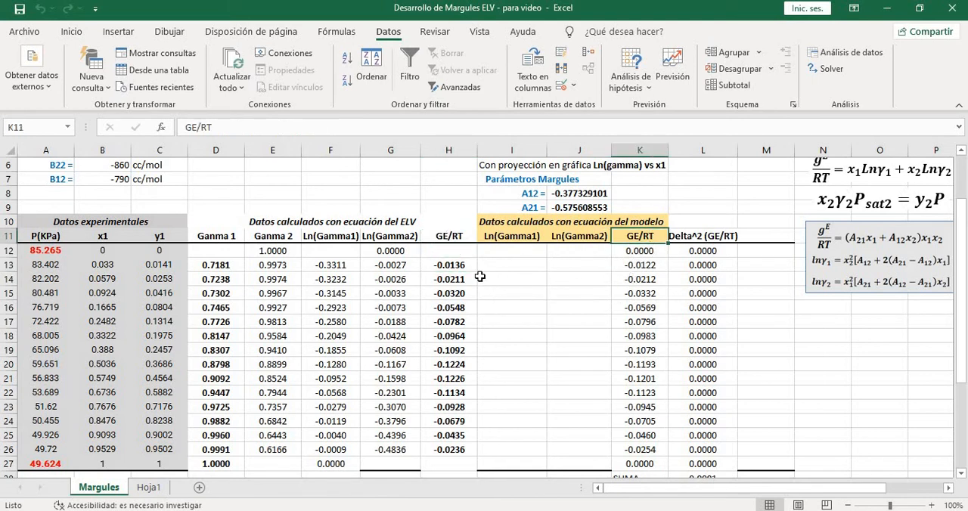
left_click(454, 267)
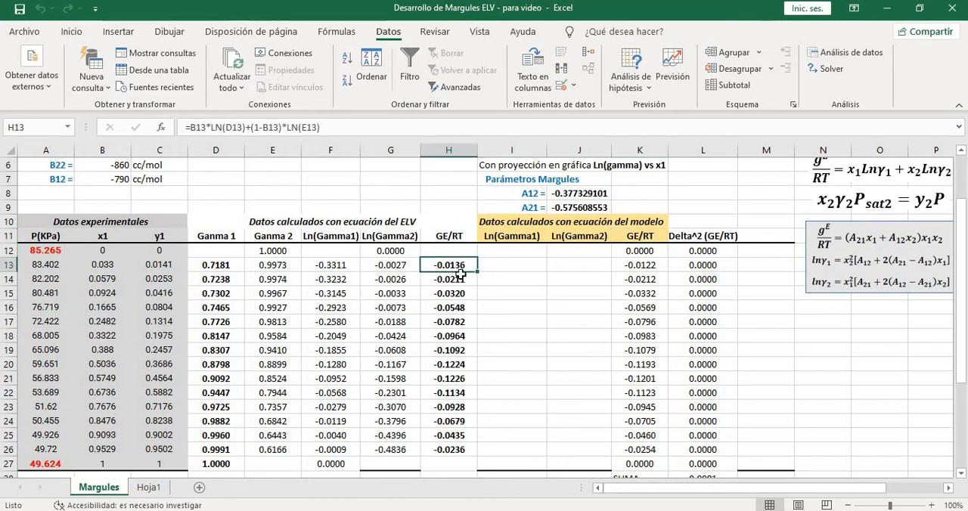
left_click(639, 268)
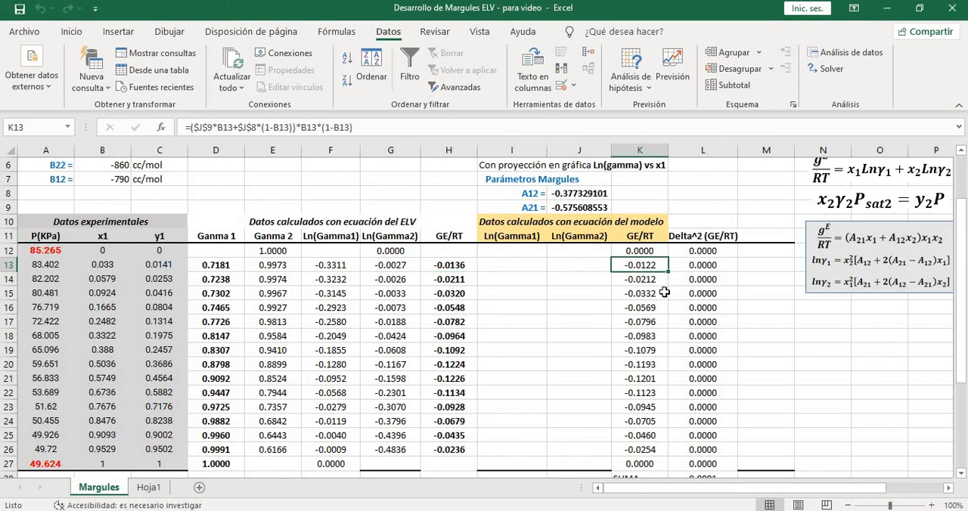
left_click(442, 281)
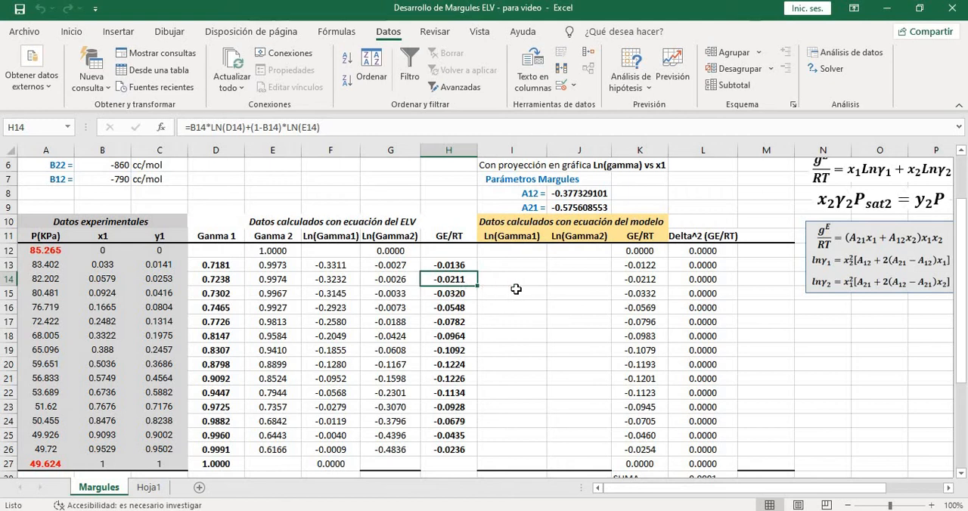
left_click(649, 281)
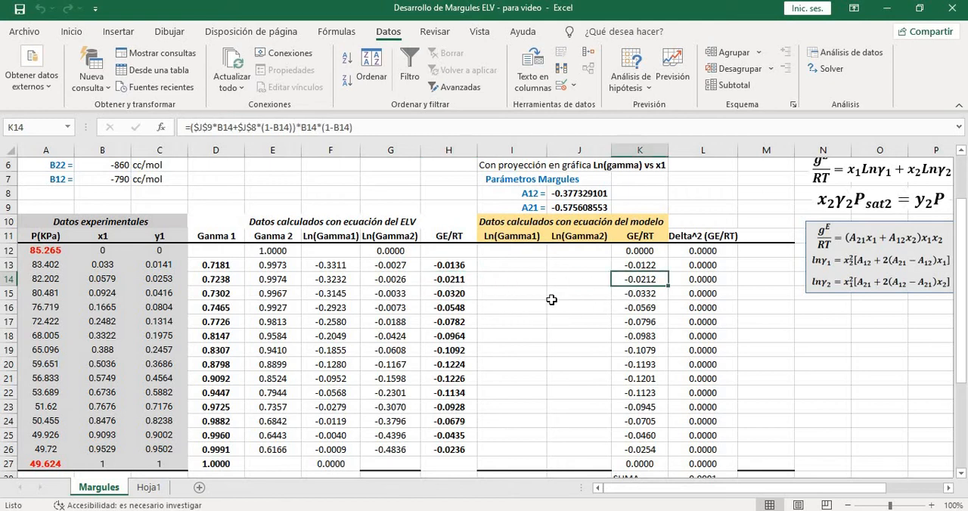
left_click(453, 304)
left_click(640, 308)
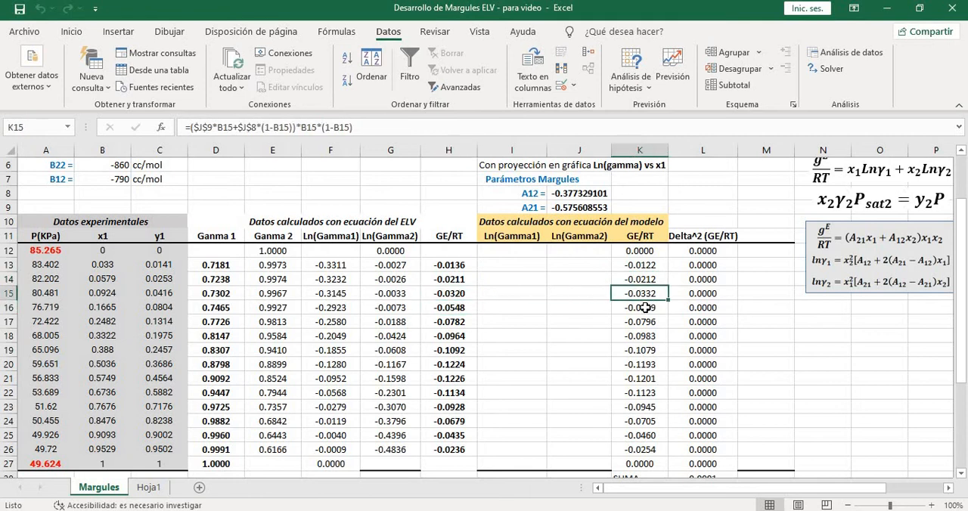
left_click(452, 310)
left_click(455, 320)
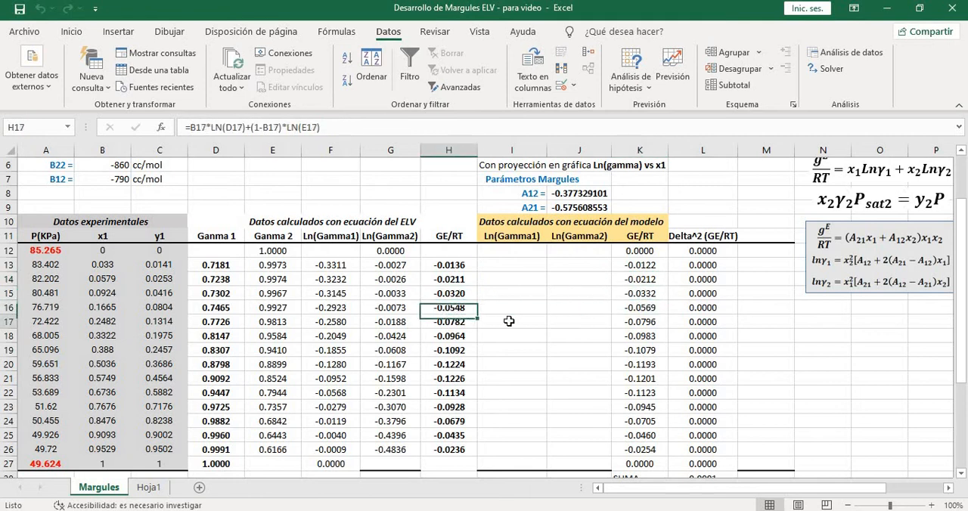
left_click(639, 324)
left_click(642, 338)
scroll(641, 338, "down", 1)
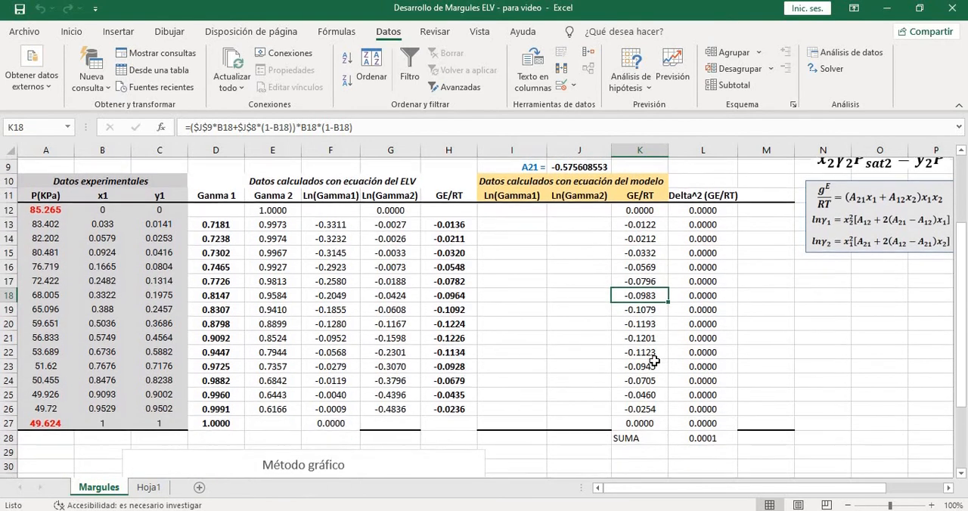
scroll(666, 302, "up", 1)
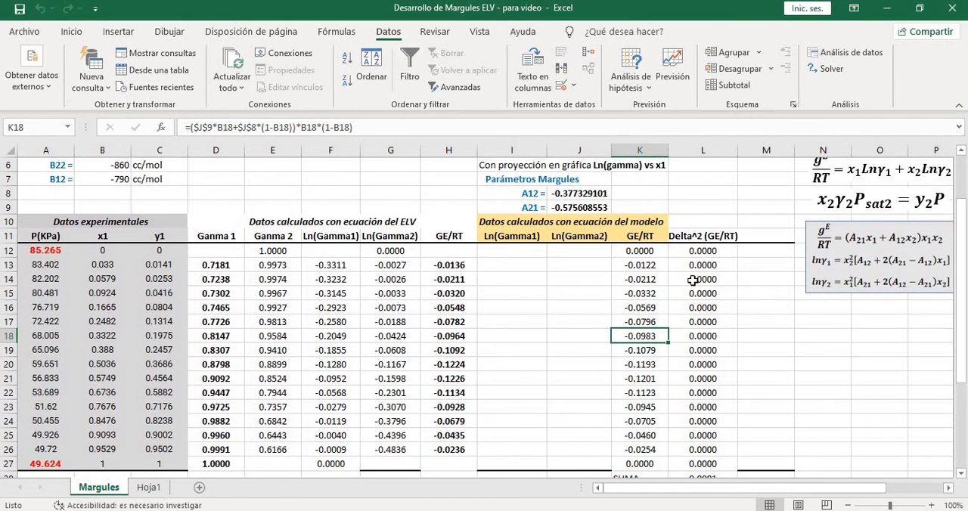
scroll(693, 280, "down", 1)
scroll(733, 307, "down", 1)
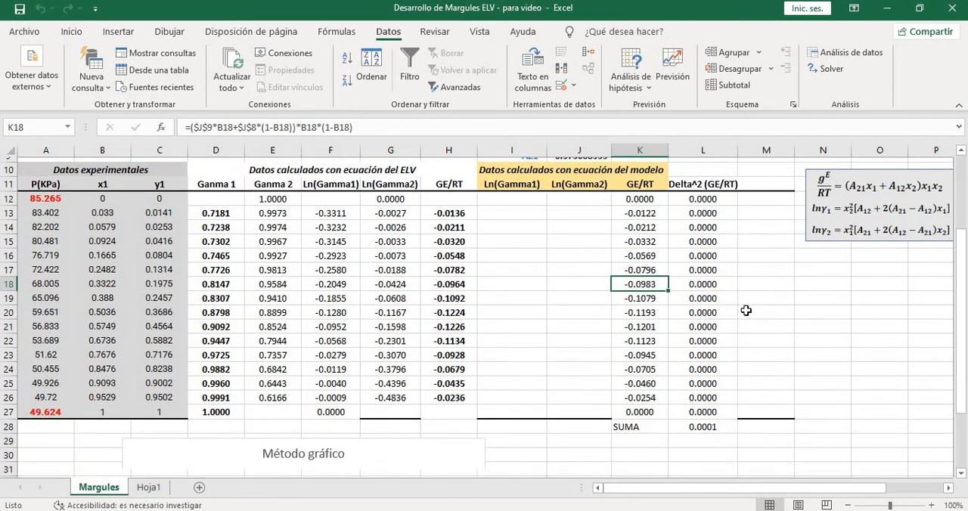
scroll(723, 321, "up", 1)
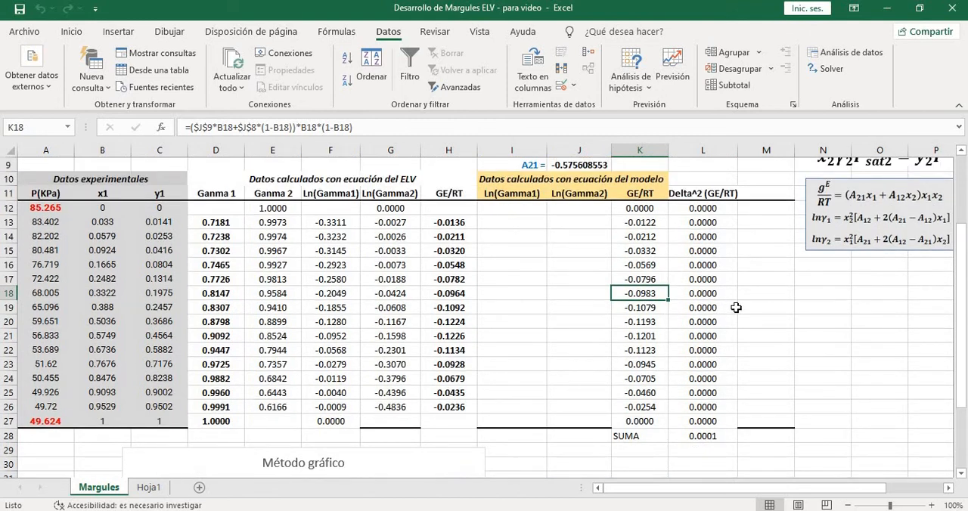
Review the fitted parameters in J8:J9 alongside the experimental data, the squared-difference sum in L28 and the GE/RT columns H and K
scroll(736, 307, "up", 1)
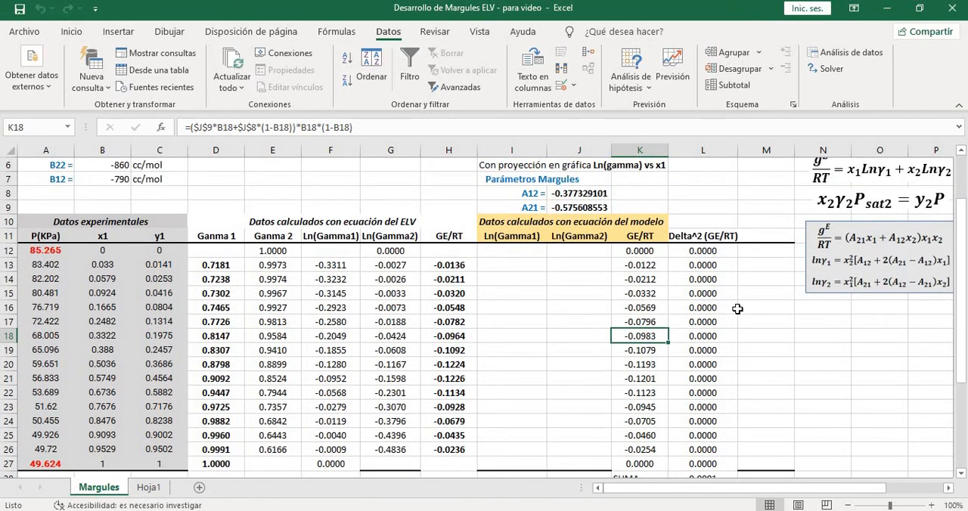
left_click_drag(575, 195, 566, 215)
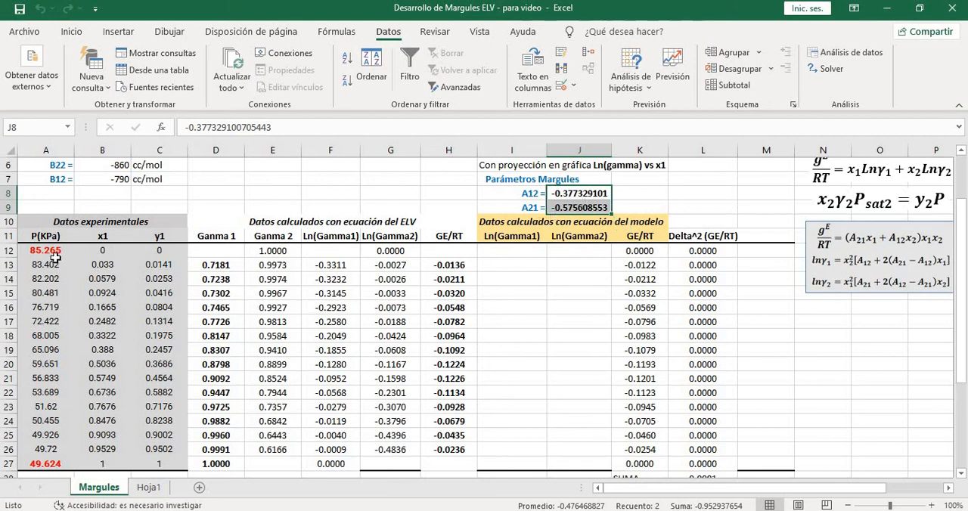
left_click_drag(45, 250, 144, 460)
left_click(246, 346)
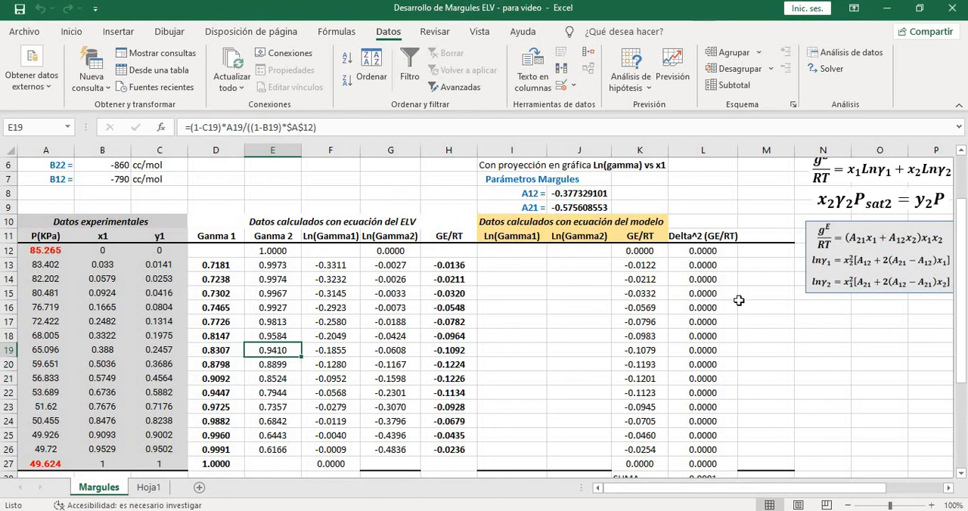
scroll(732, 367, "down", 2)
left_click(696, 393)
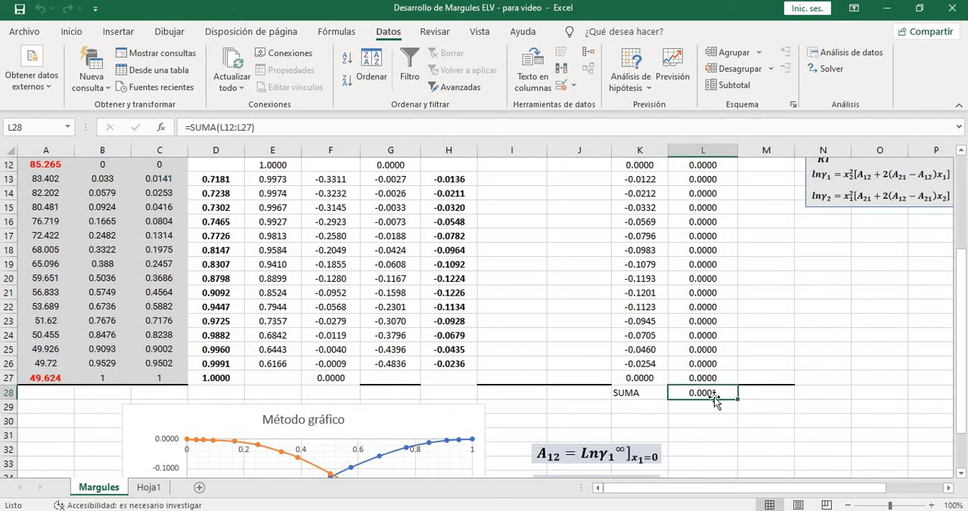
scroll(757, 343, "up", 1)
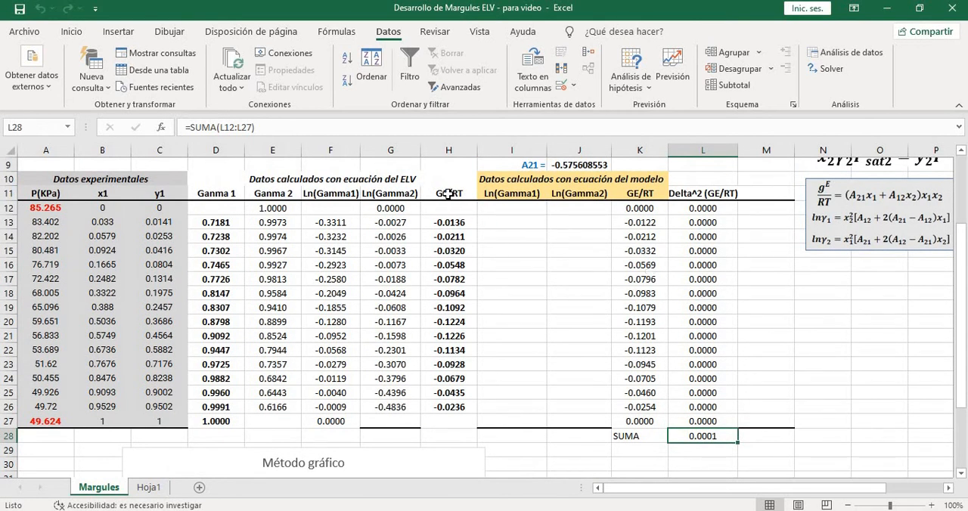
left_click_drag(448, 196, 449, 422)
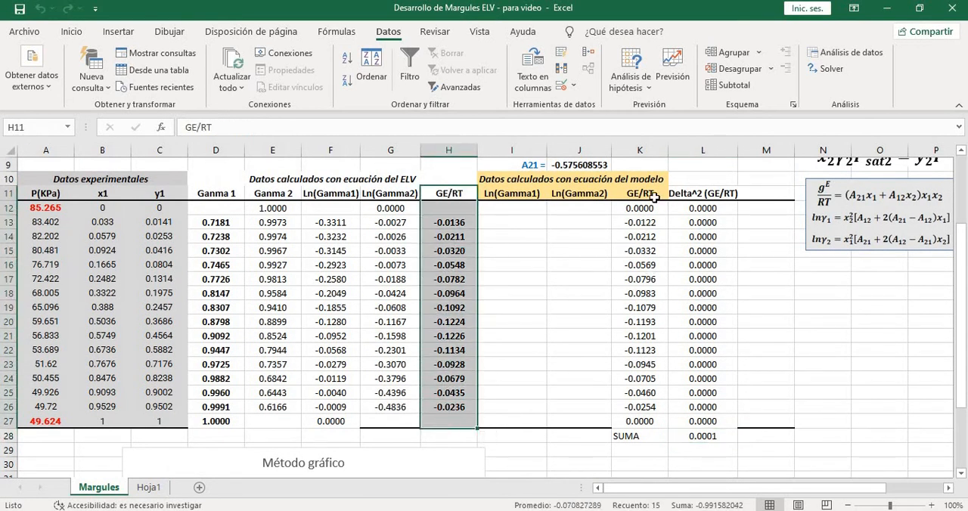
left_click_drag(639, 193, 639, 421)
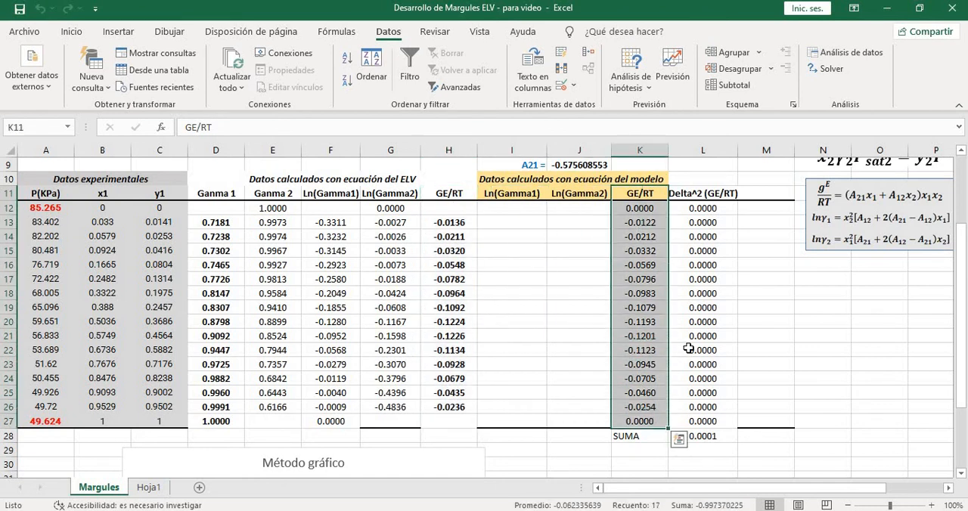
scroll(761, 325, "up", 3)
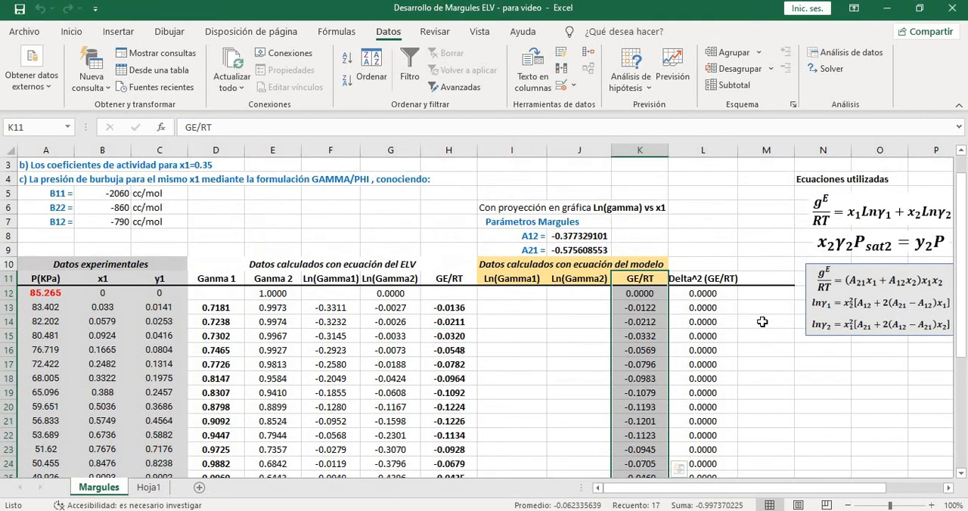
left_click(761, 326)
scroll(709, 317, "down", 1)
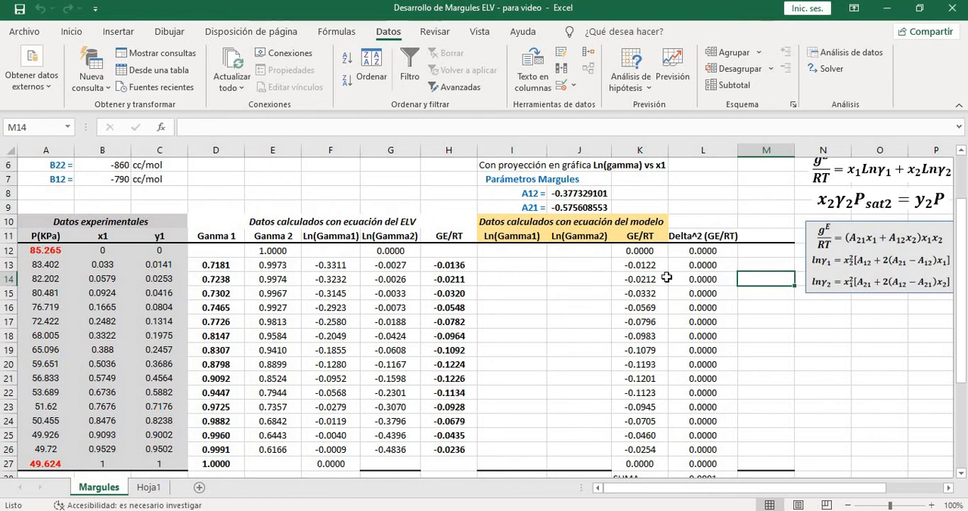
Enter the graphically estimated Margules parameters beside the Solver values: -0.35 for A12 in K8 and -0.55 for A21 in K9
left_click_drag(574, 198, 569, 207)
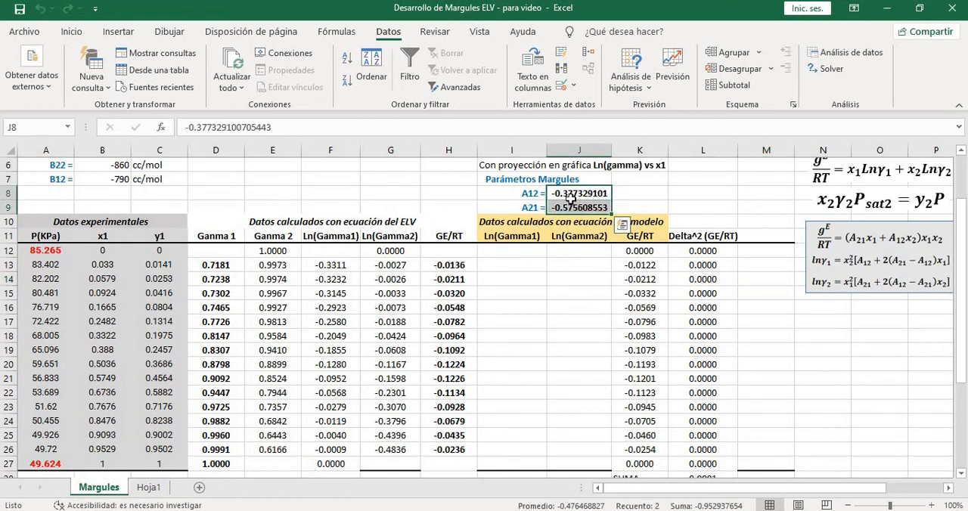
left_click(657, 196)
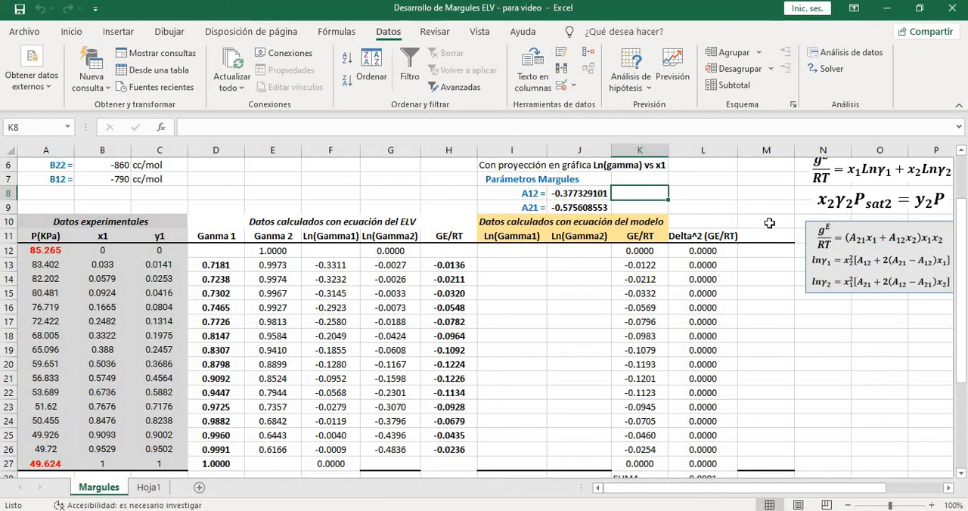
type("-0.35")
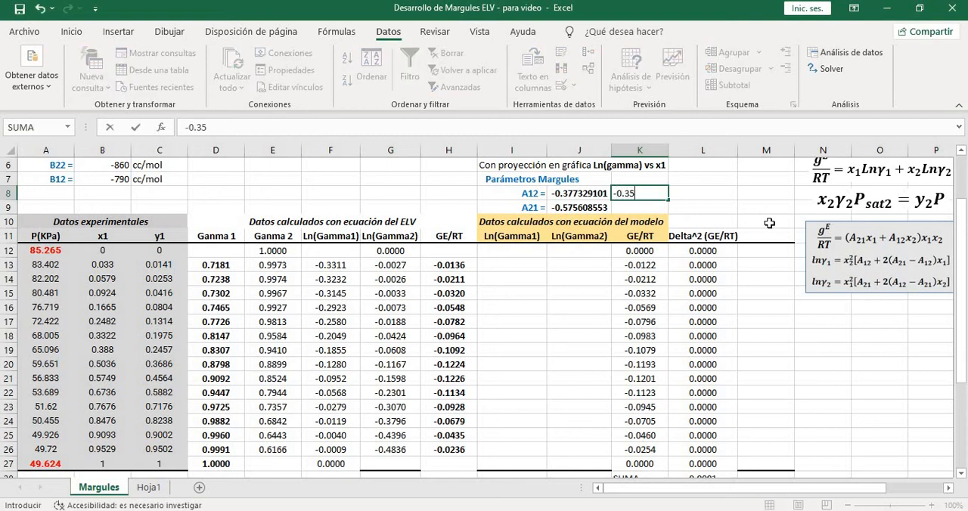
key("Return")
type("-0.55")
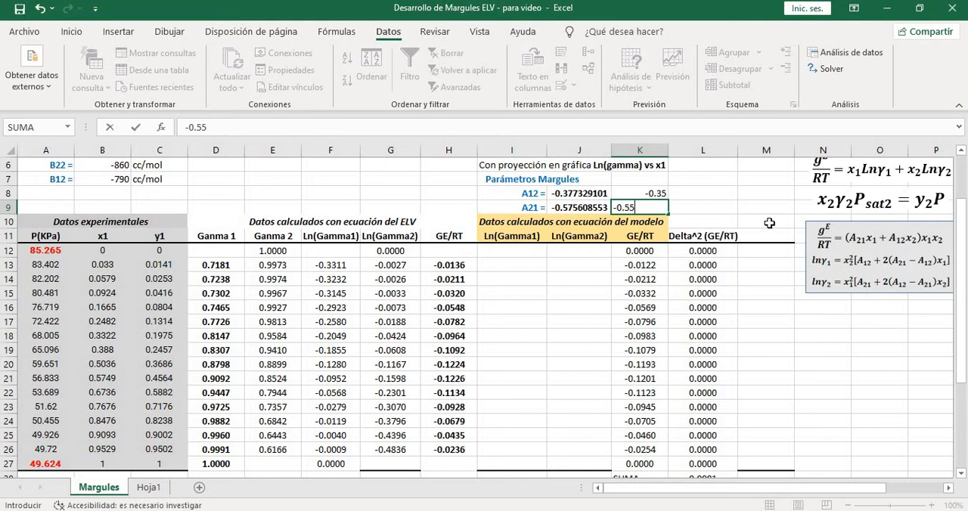
key("Return")
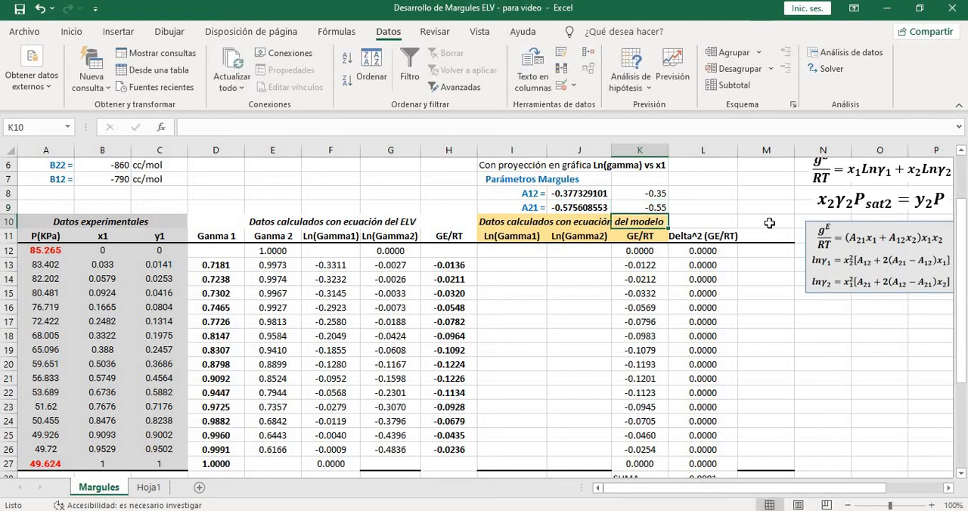
Compare the Solver parameters A12 and A21 in J8:J9 with the graphical estimates in K8:K9
left_click(598, 195)
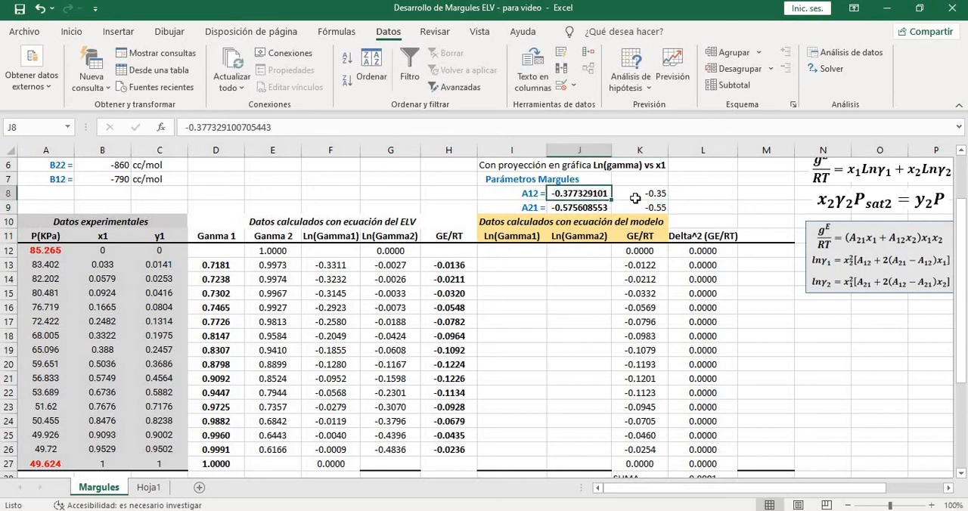
left_click(635, 196)
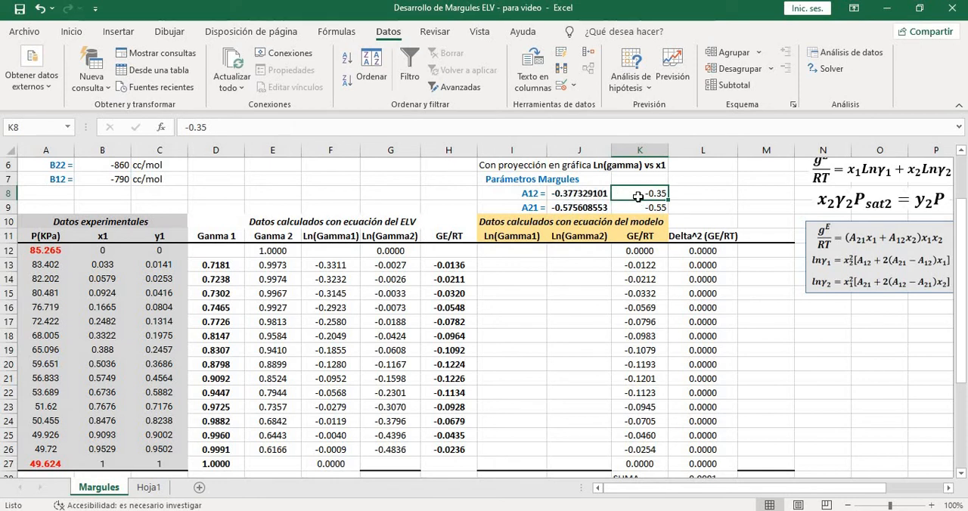
left_click(595, 212)
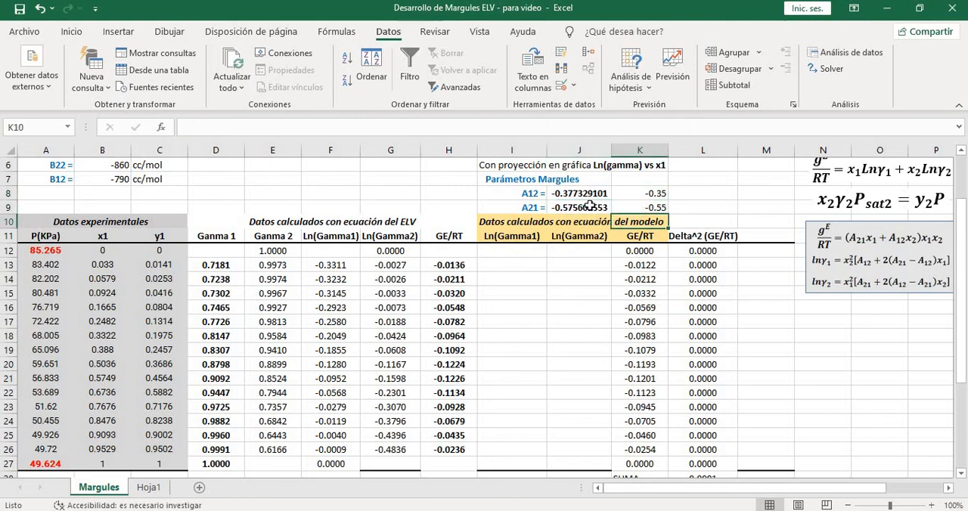
left_click(658, 211)
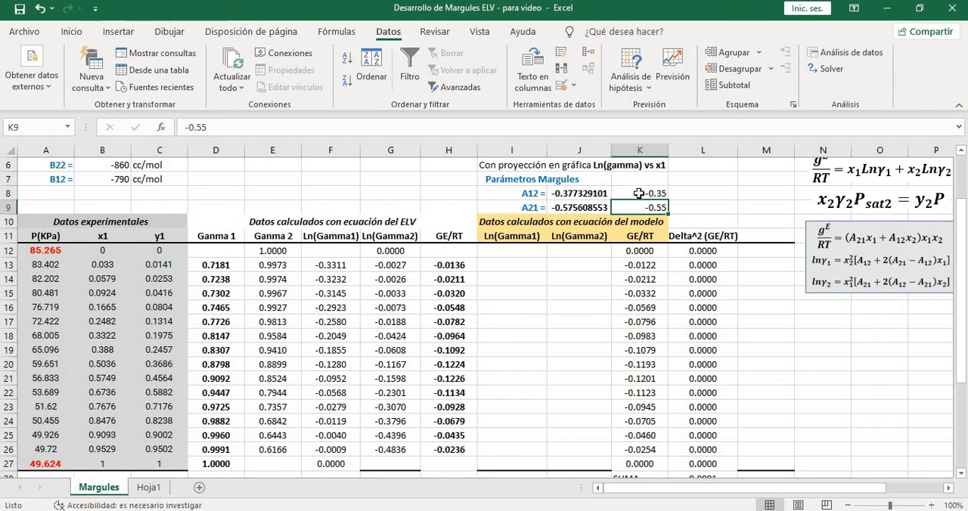
left_click_drag(641, 192, 643, 206)
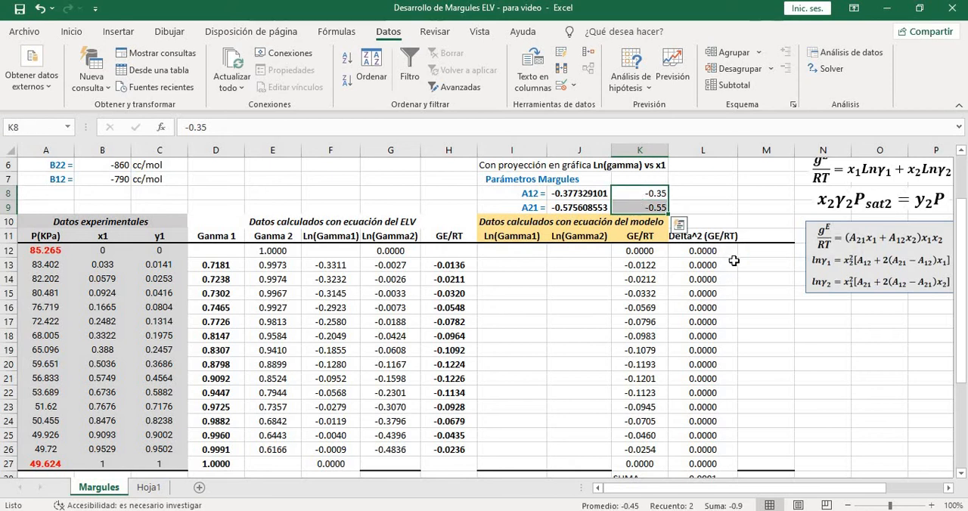
left_click(693, 280)
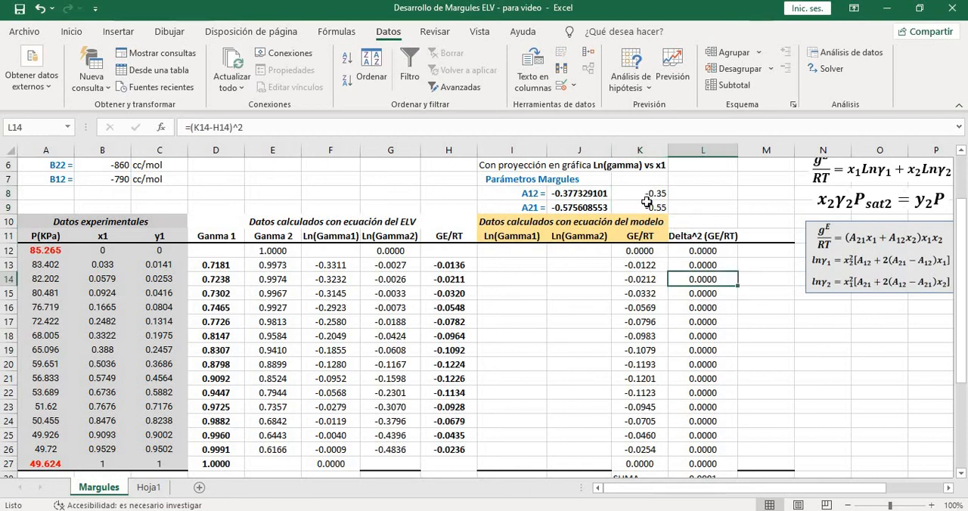
left_click_drag(652, 194, 629, 208)
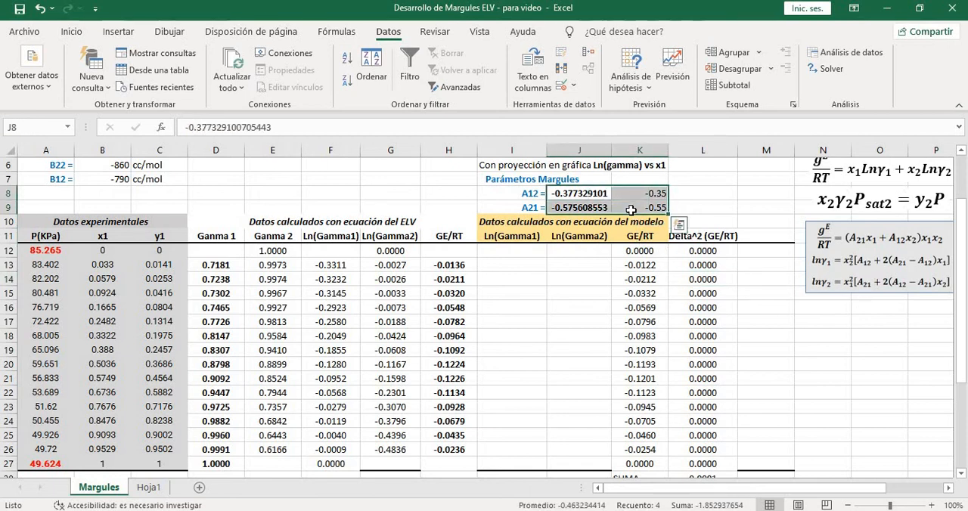
left_click(643, 266)
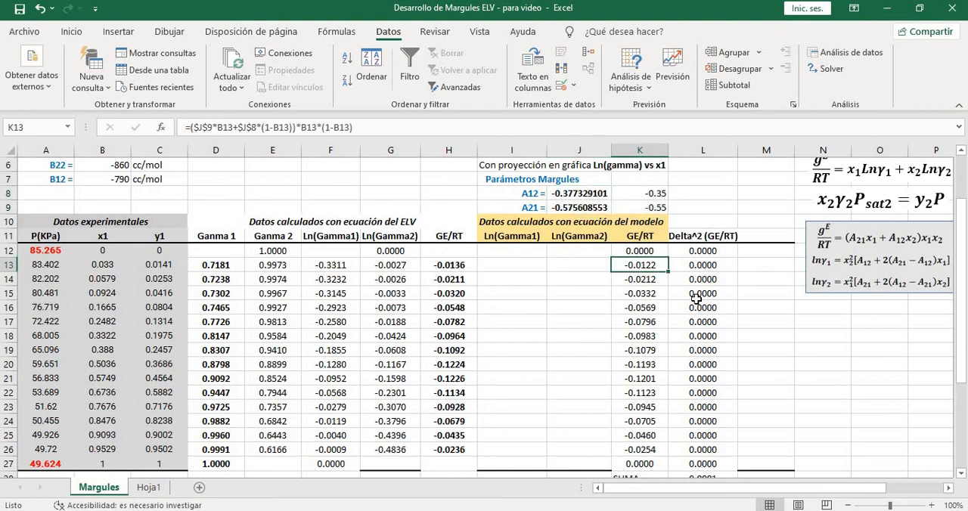
scroll(711, 306, "down", 1)
scroll(683, 246, "up", 1)
left_click_drag(588, 195, 590, 208)
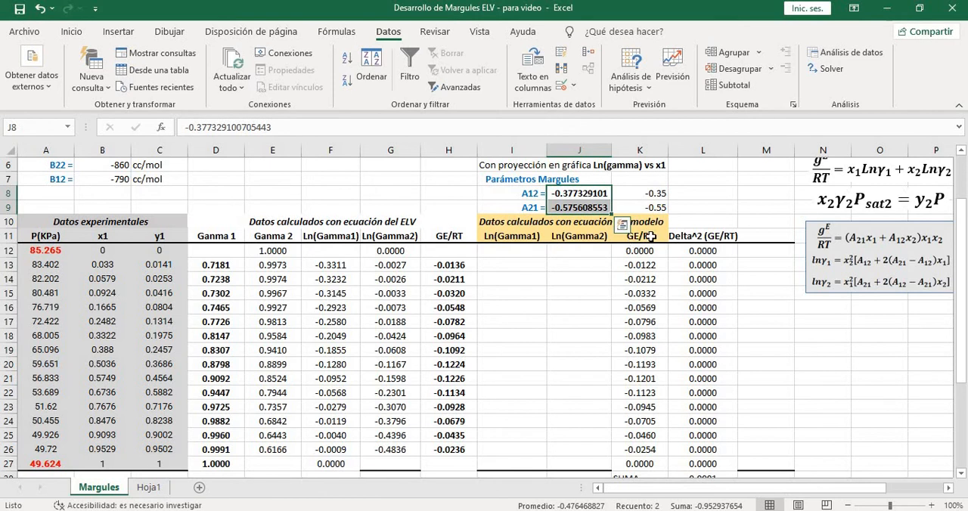
Examine the Método gráfico chart, where the Ln(Gamma) curves are extrapolated to x1=0 and x1=1 to estimate A12 and A21
scroll(707, 326, "down", 3)
scroll(707, 327, "down", 3)
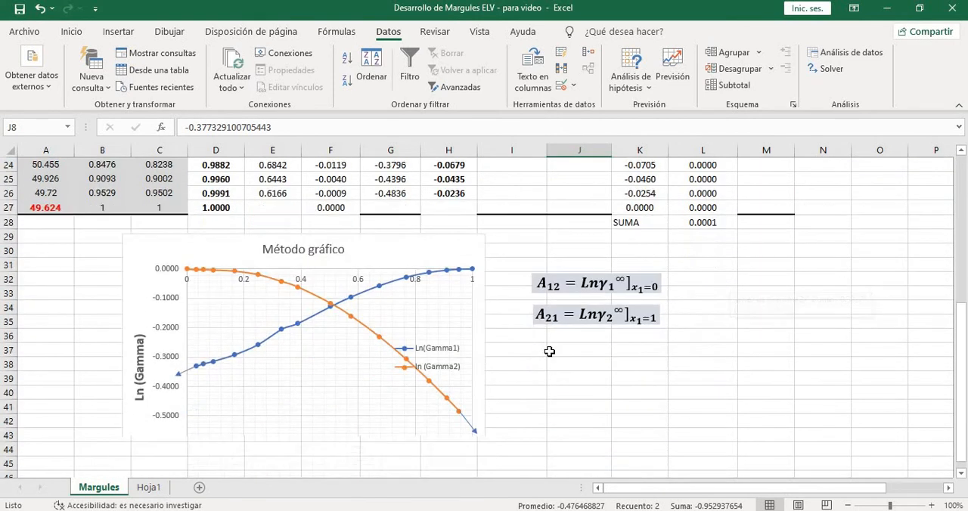
left_click(475, 371)
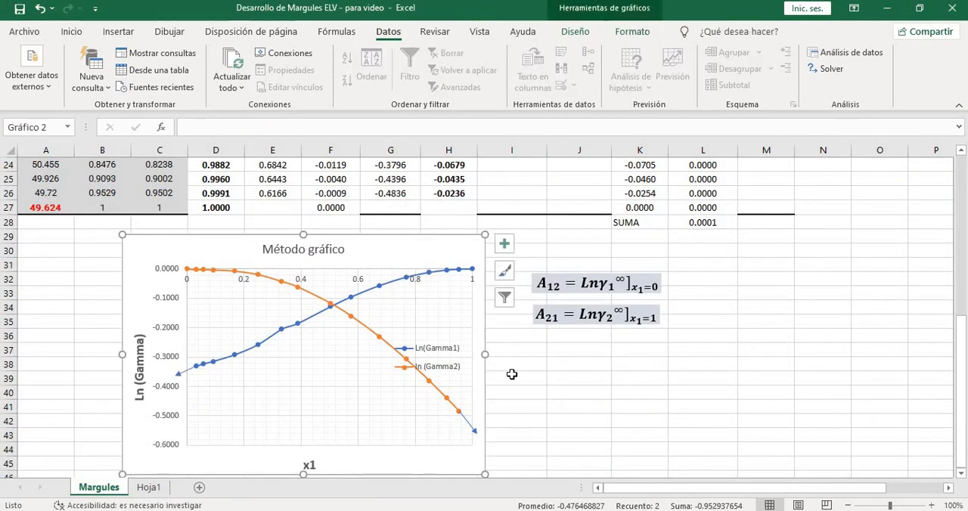
left_click(505, 376)
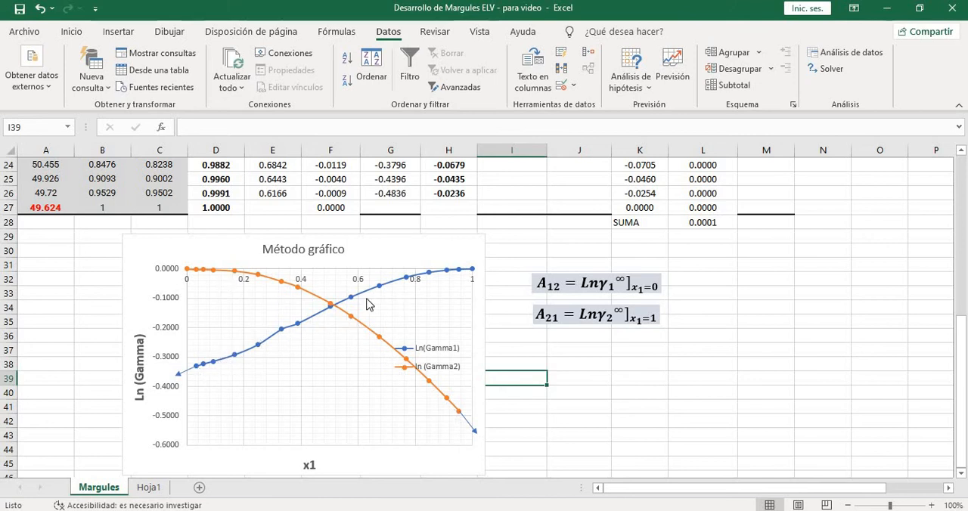
left_click(393, 257)
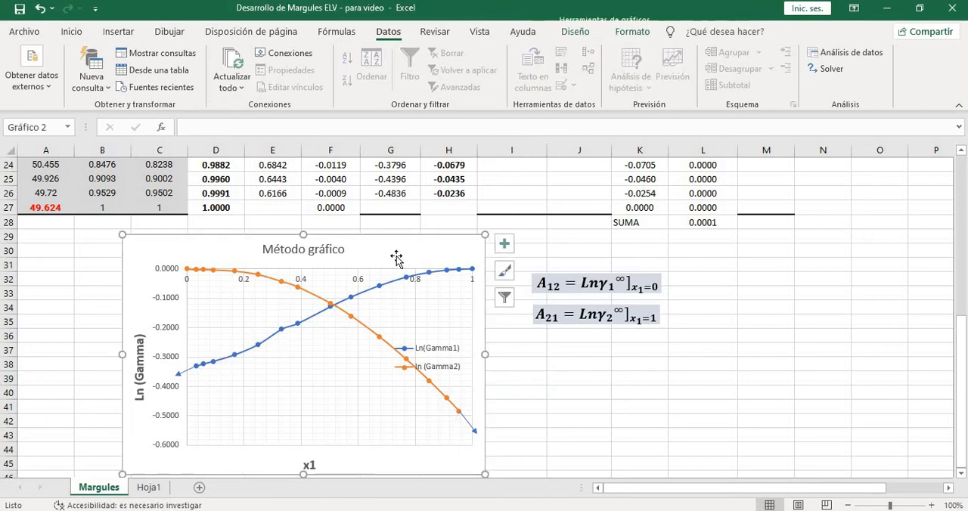
left_click(516, 355)
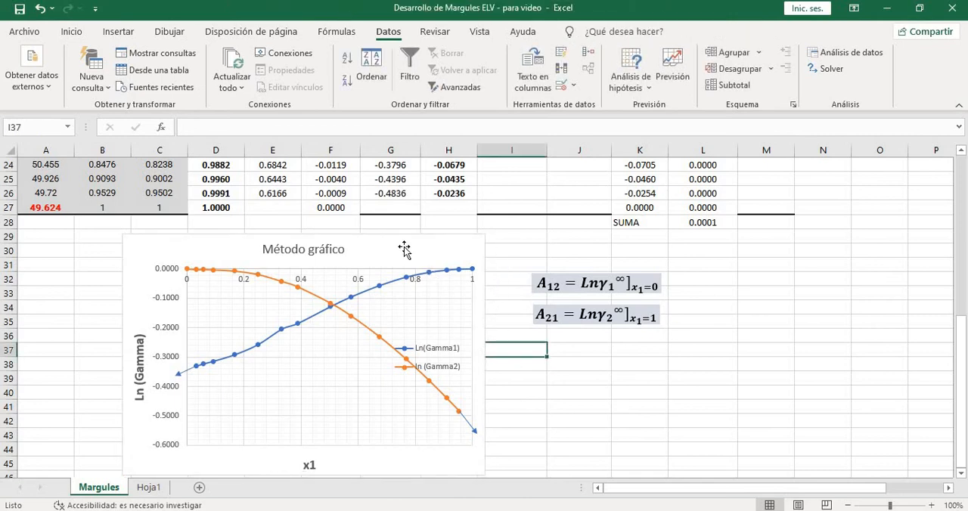
left_click(464, 248)
scroll(688, 313, "up", 7)
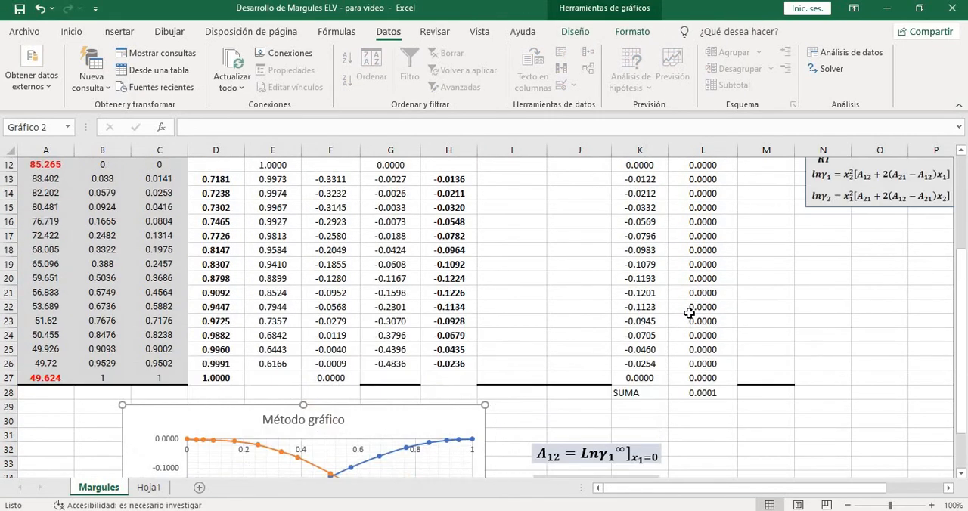
scroll(695, 313, "down", 9)
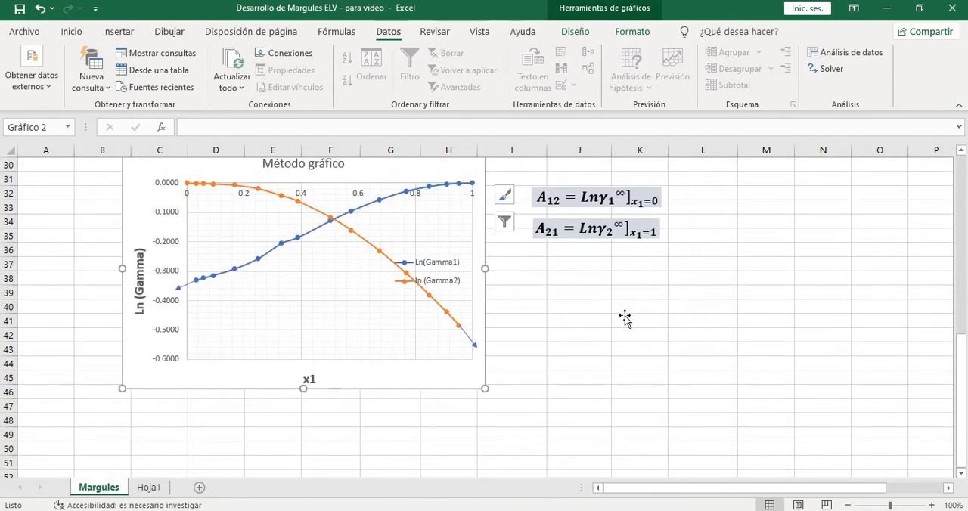
left_click(626, 315)
Recheck the Solver-fitted A12 and A21 values in J8:J9 after viewing the chart
scroll(627, 313, "up", 3)
scroll(663, 299, "up", 3)
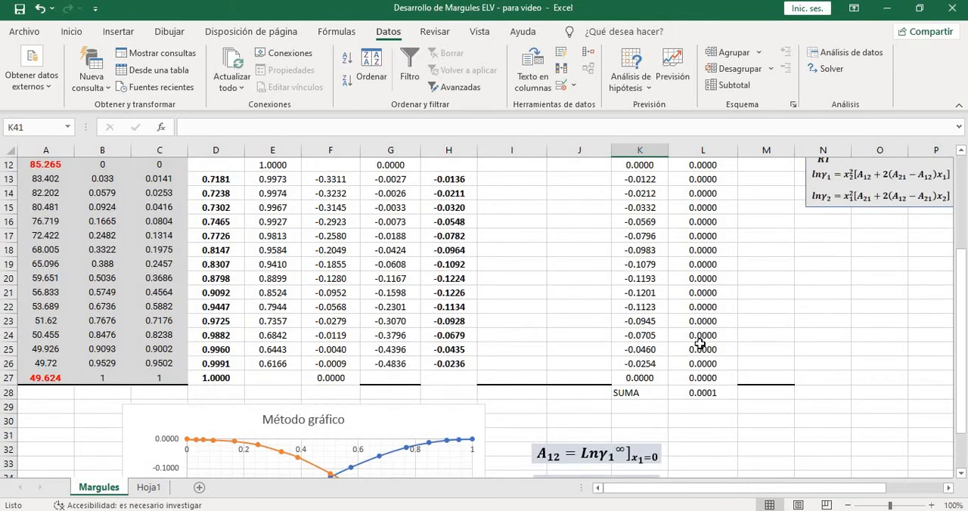
scroll(711, 363, "up", 2)
scroll(714, 407, "down", 1)
scroll(636, 265, "up", 2)
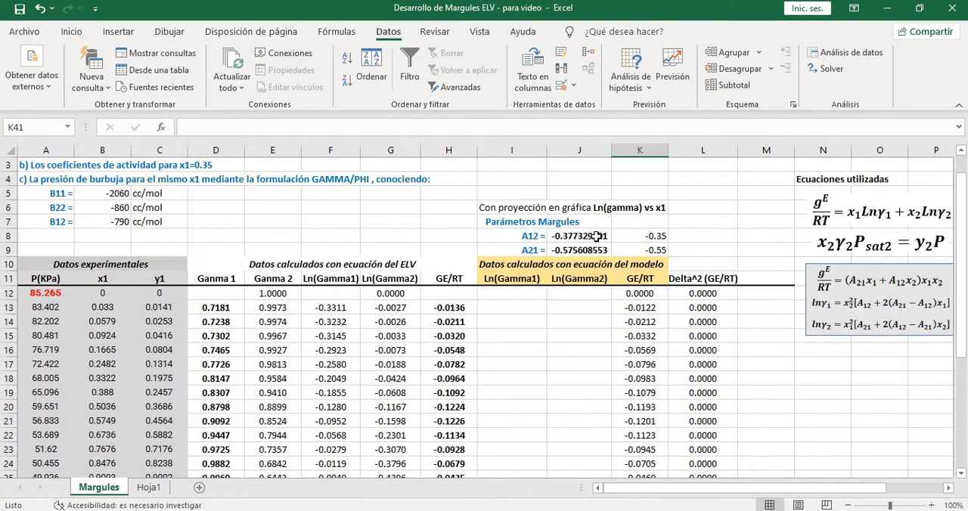
left_click_drag(596, 237, 596, 251)
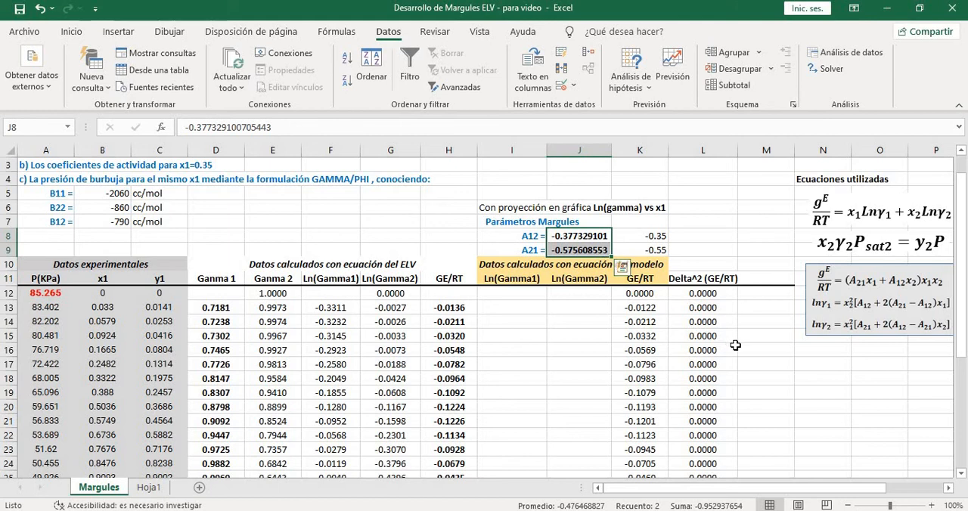
Enter the model Ln(Gamma1) formula =(1-B13)^2*(J8+2*(J9-J8)*B13) in I13
left_click(770, 337)
scroll(771, 333, "down", 1)
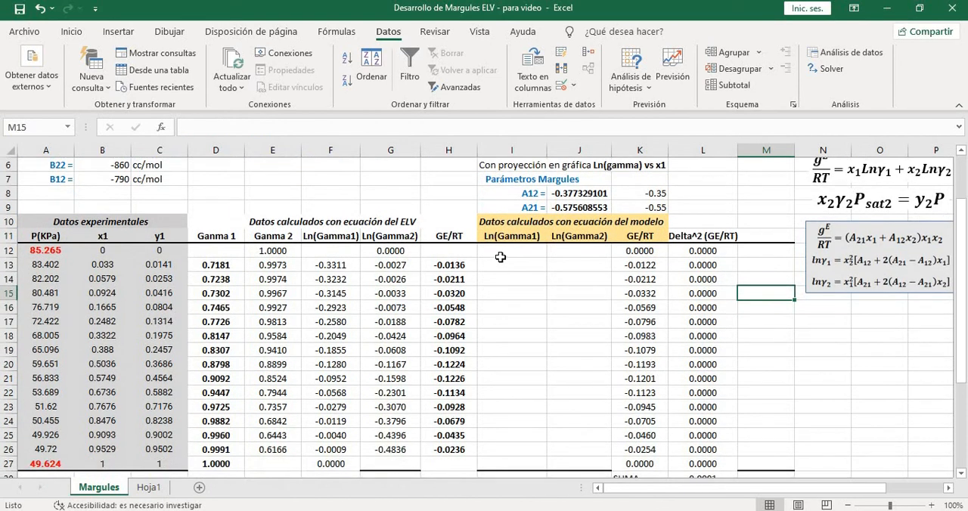
left_click(509, 263)
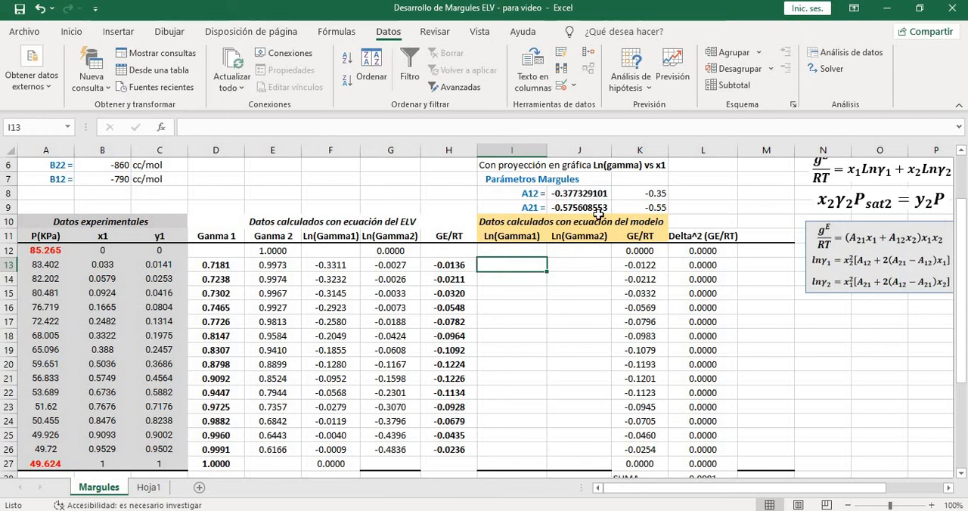
type("=")
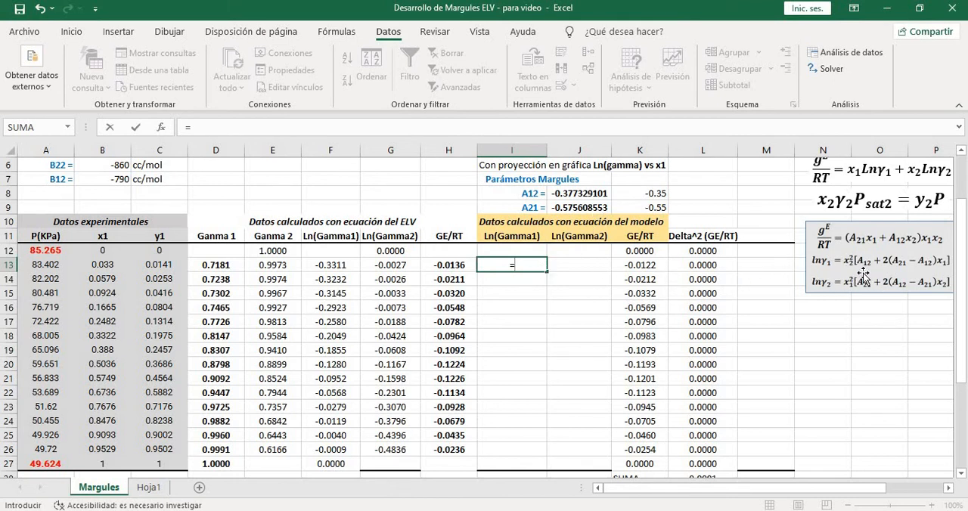
type("(1-")
left_click(106, 266)
type(")")
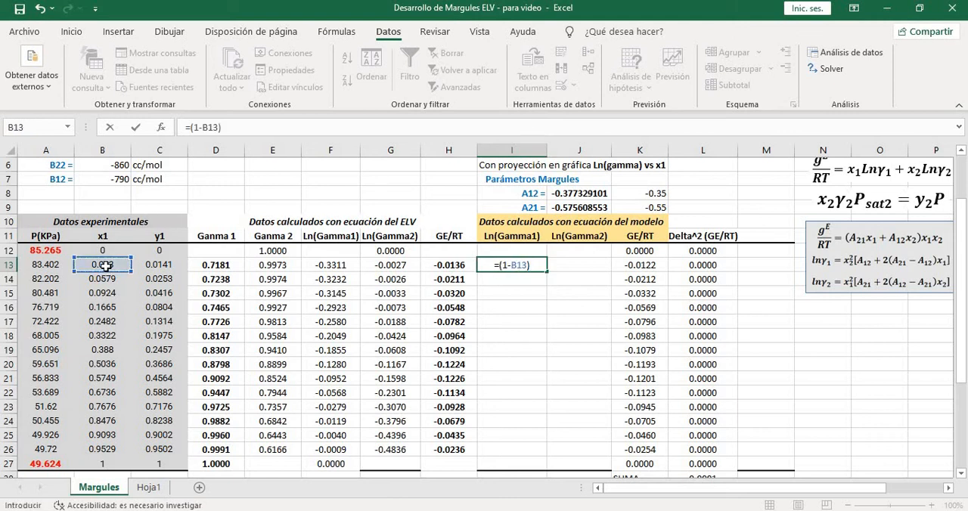
type("^2")
type("*()")
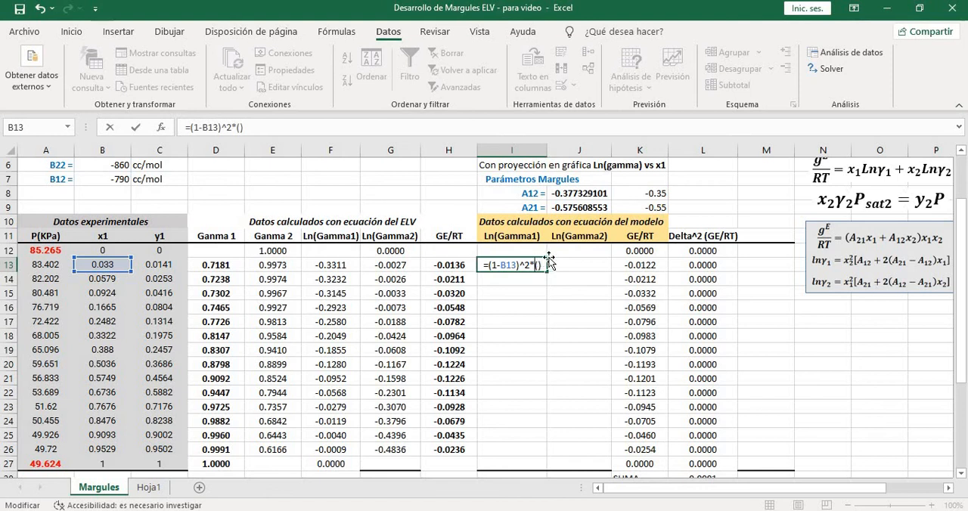
left_click(573, 193)
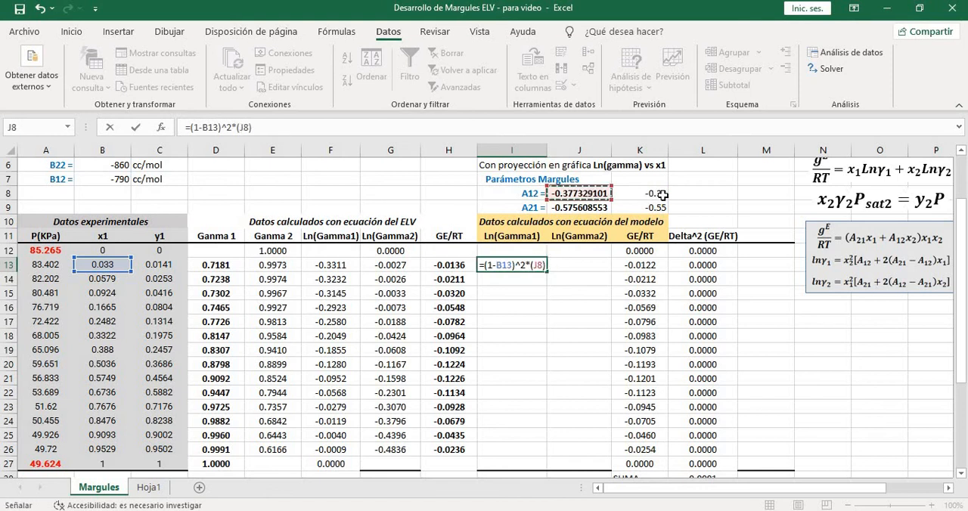
type("+2")
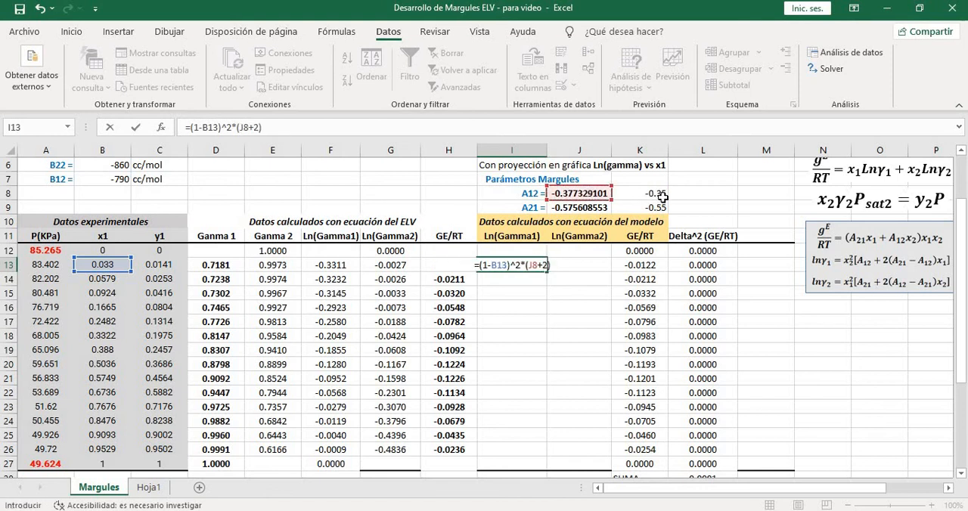
type("*()")
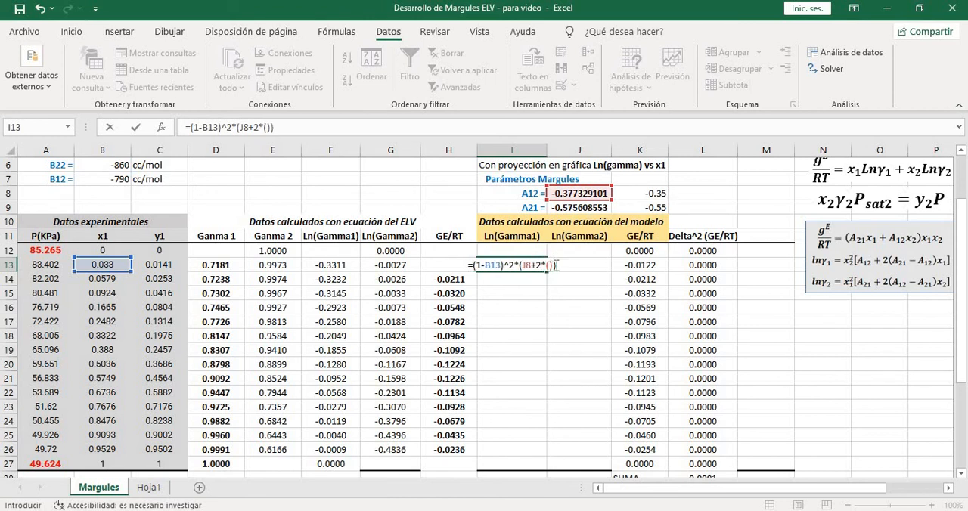
left_click(551, 266)
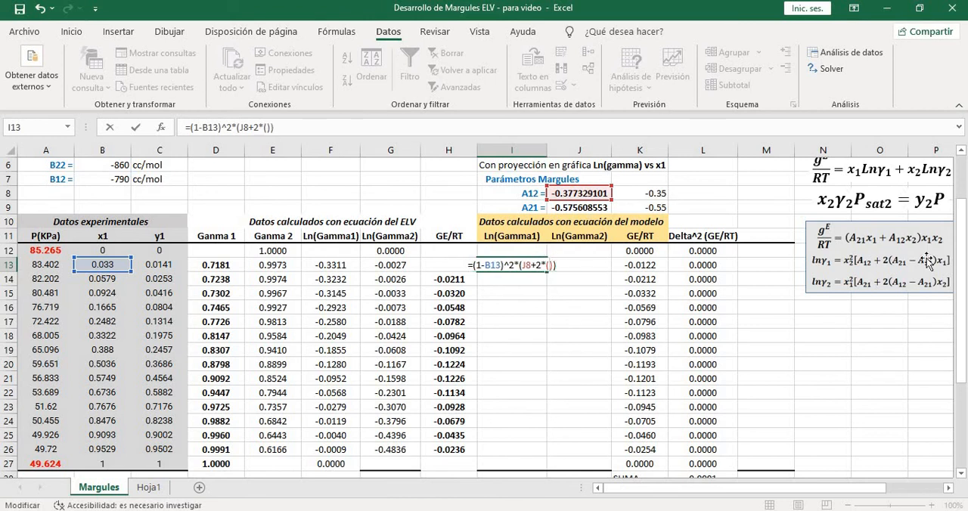
left_click(571, 208)
type("-")
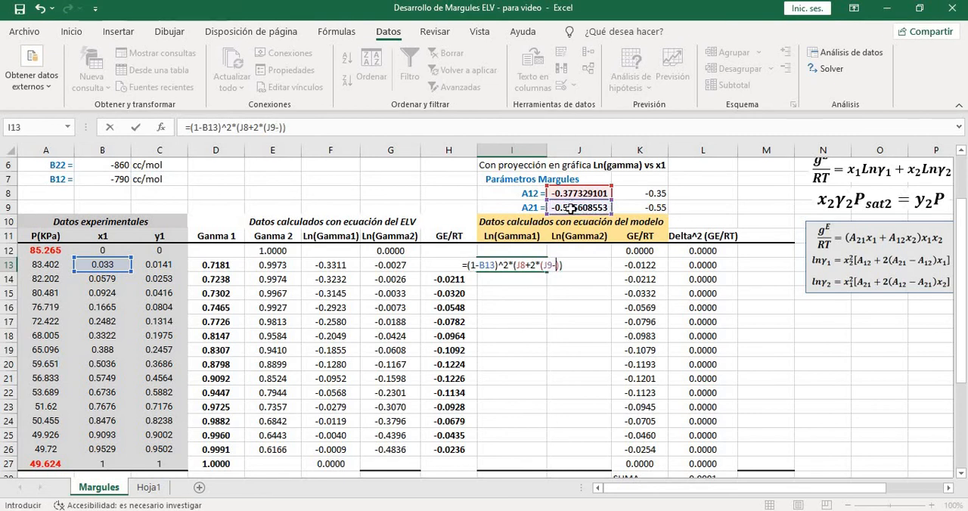
left_click(574, 194)
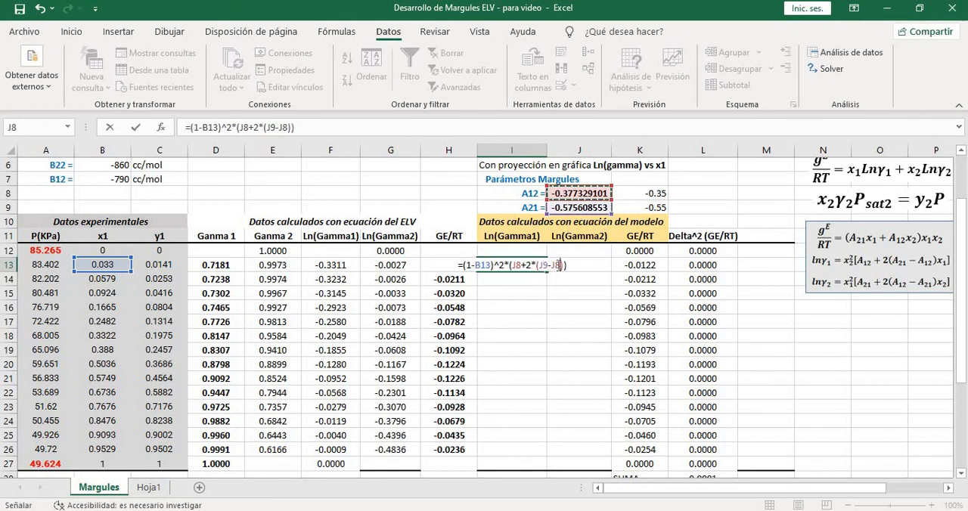
left_click(562, 265)
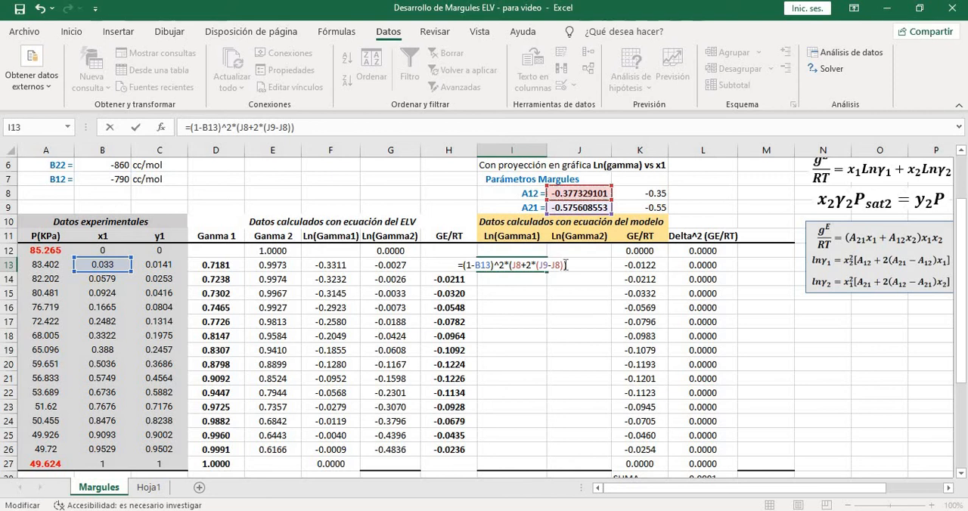
type("*")
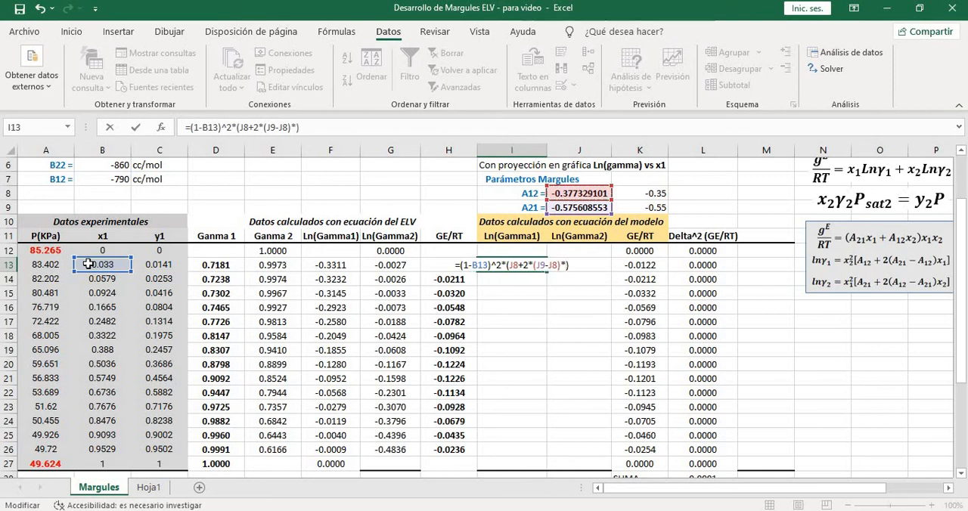
left_click(105, 265)
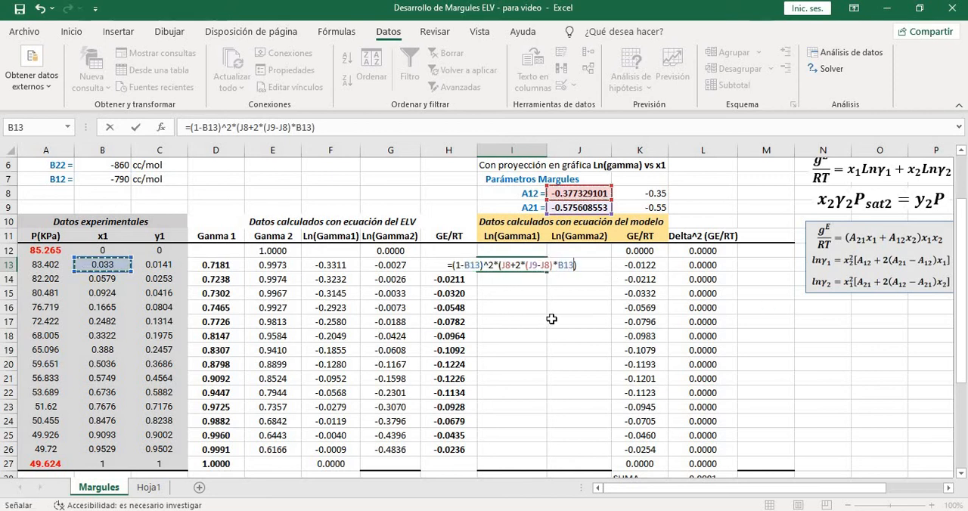
key("Return")
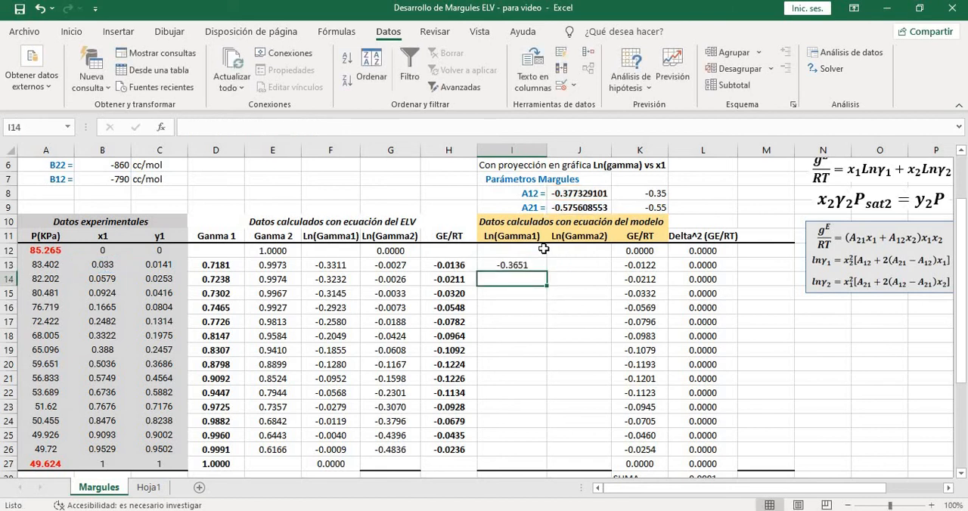
Make the A12 and A21 references in the I13 formula absolute, giving =(1-B13)^2*($J$8+2*($J$9-$J$8)*B13)
left_click(538, 266)
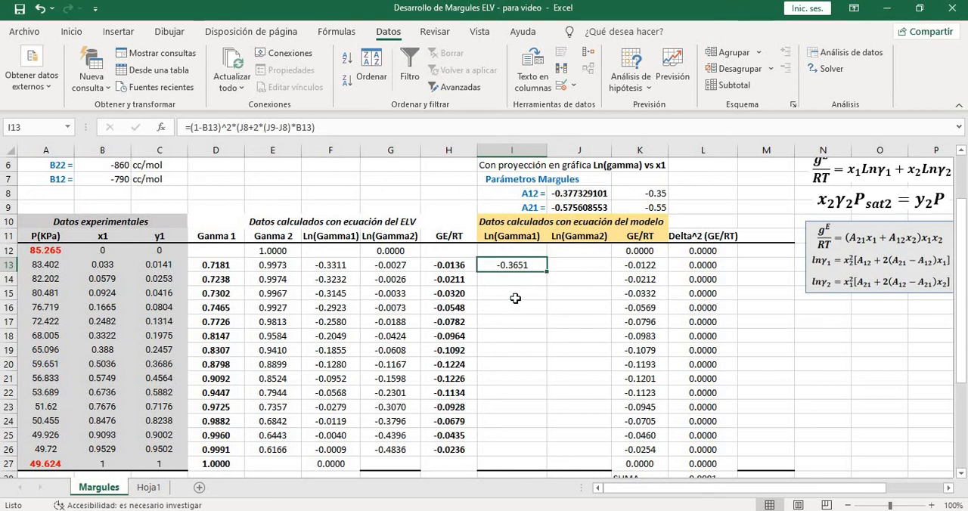
left_click(242, 131)
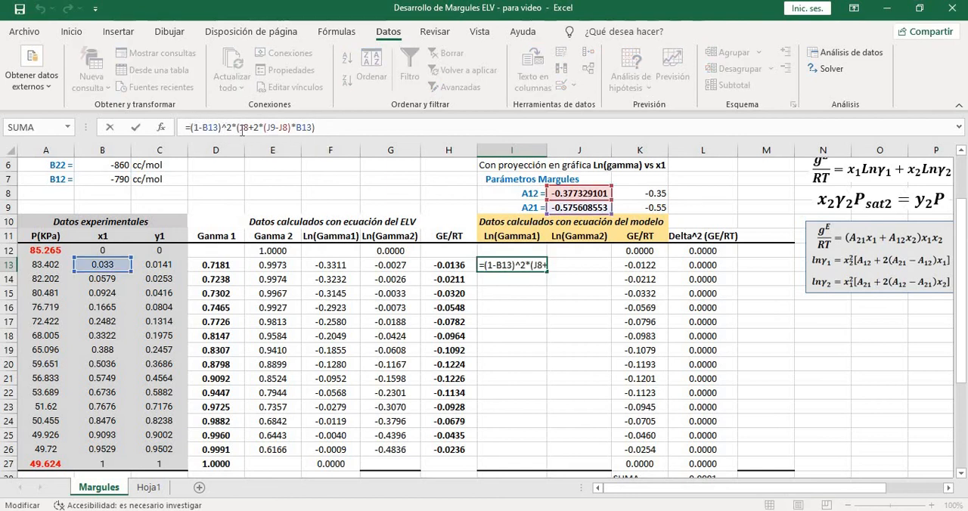
key("F4")
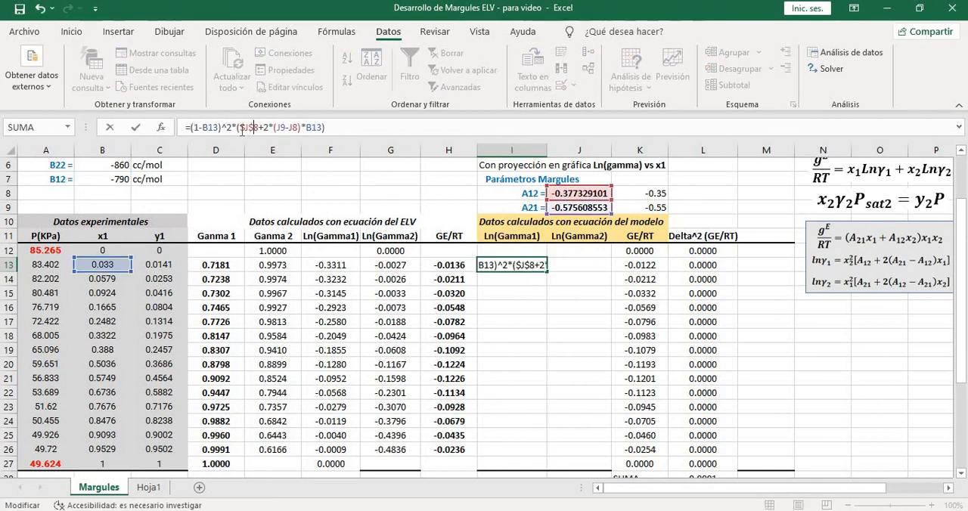
type("$")
key("Right")
type("$")
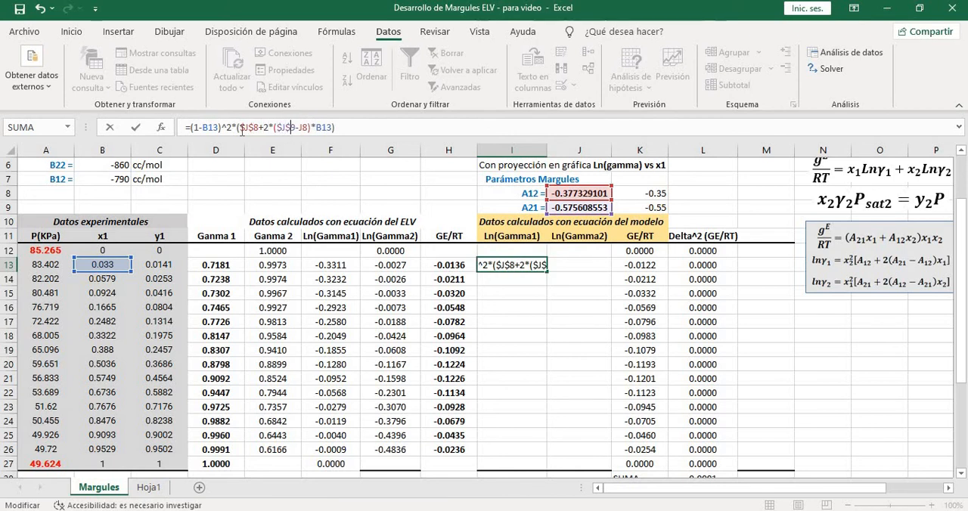
key("Right")
key("Right")
type("$")
type("$")
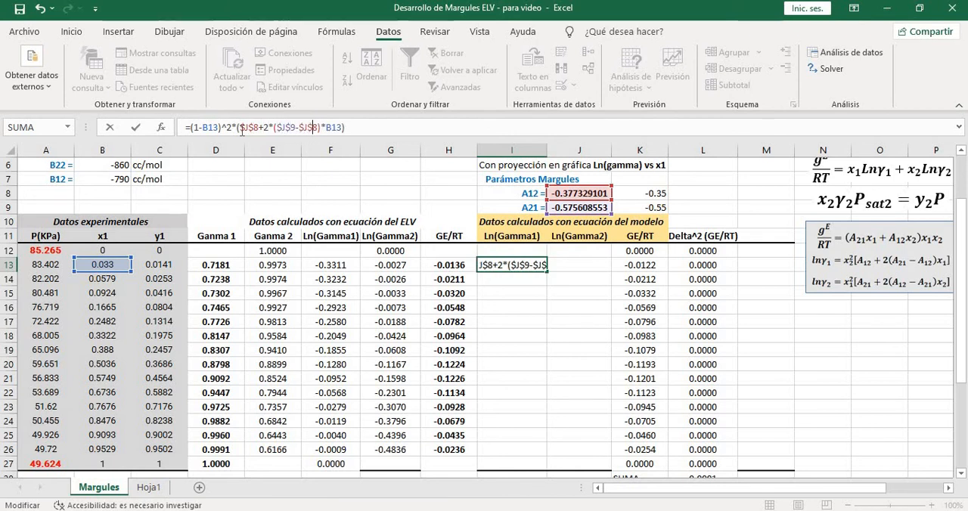
key("Return")
Fill the model Ln(Gamma1) formula from I13 down through I27
left_click(516, 264)
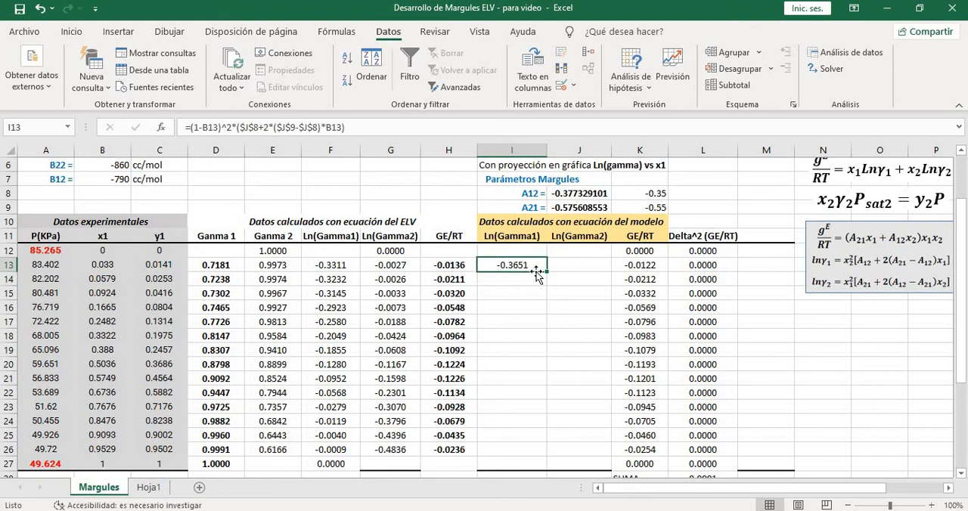
left_click_drag(546, 272, 533, 466)
left_click(571, 348)
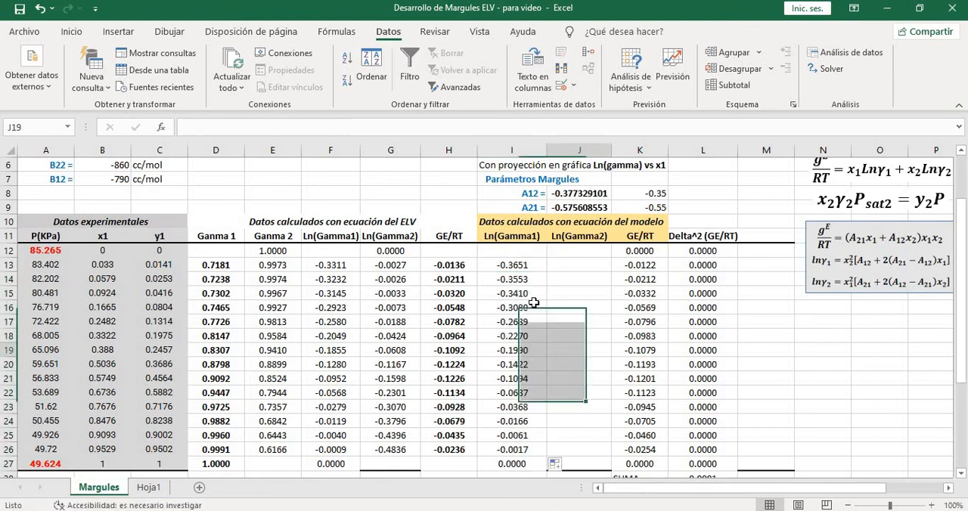
Compare the model Ln(Gamma1) values in column I with the ELV-equation values in column F for rows 13, 14, 15 and 24
left_click(516, 240)
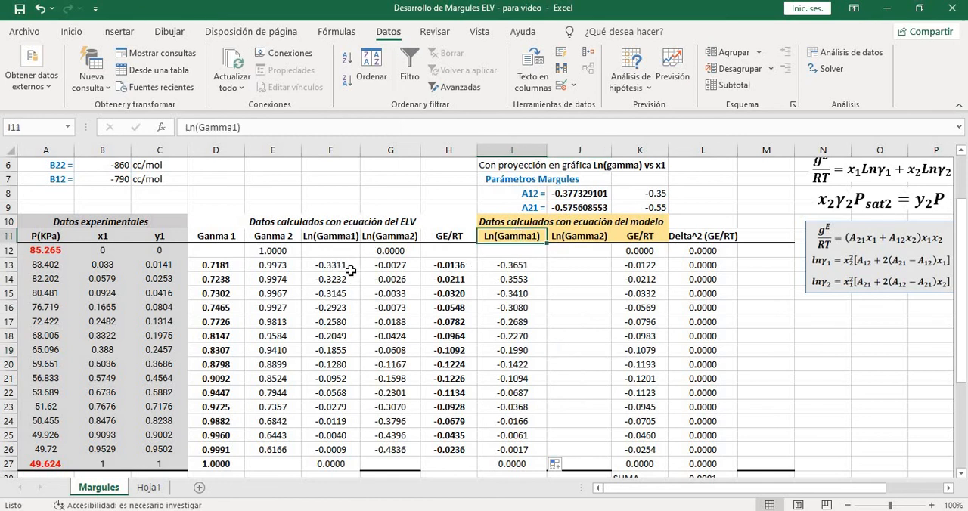
left_click(518, 264)
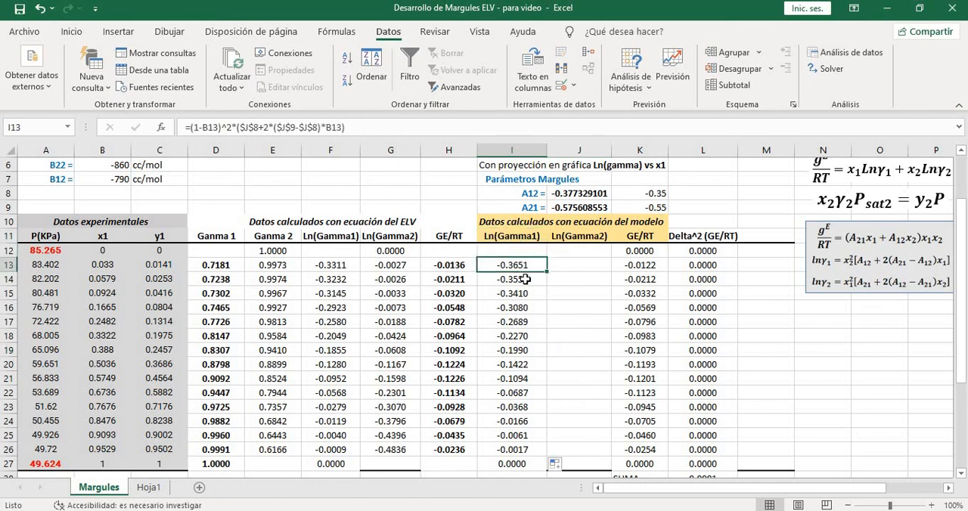
left_click(345, 269)
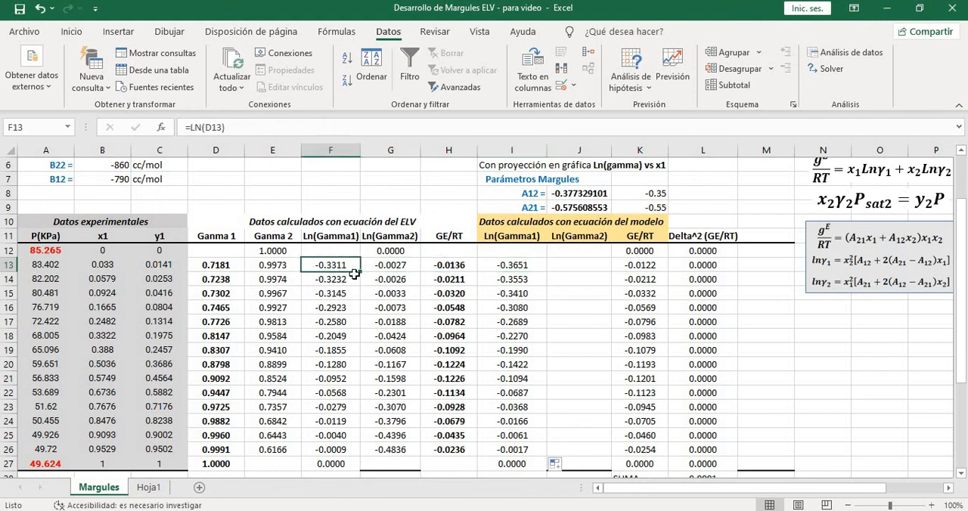
left_click(535, 280)
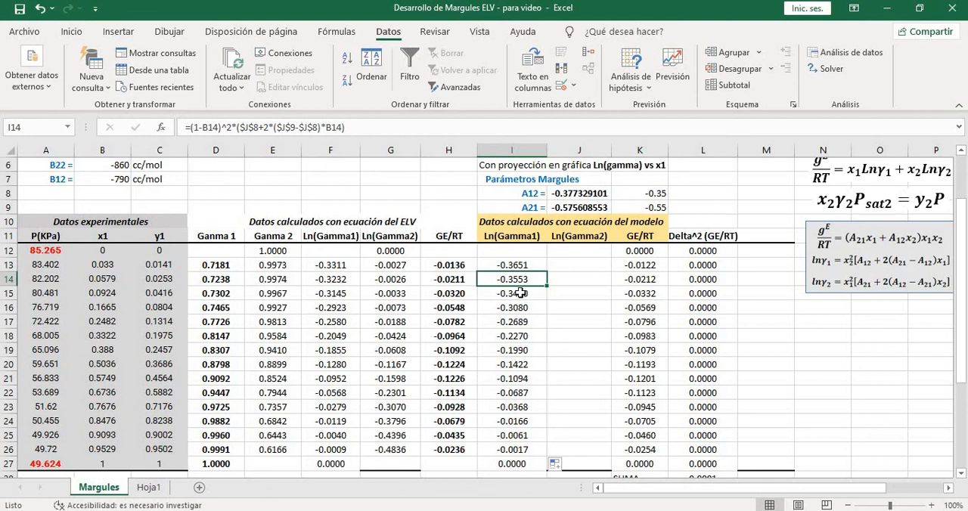
left_click(329, 280)
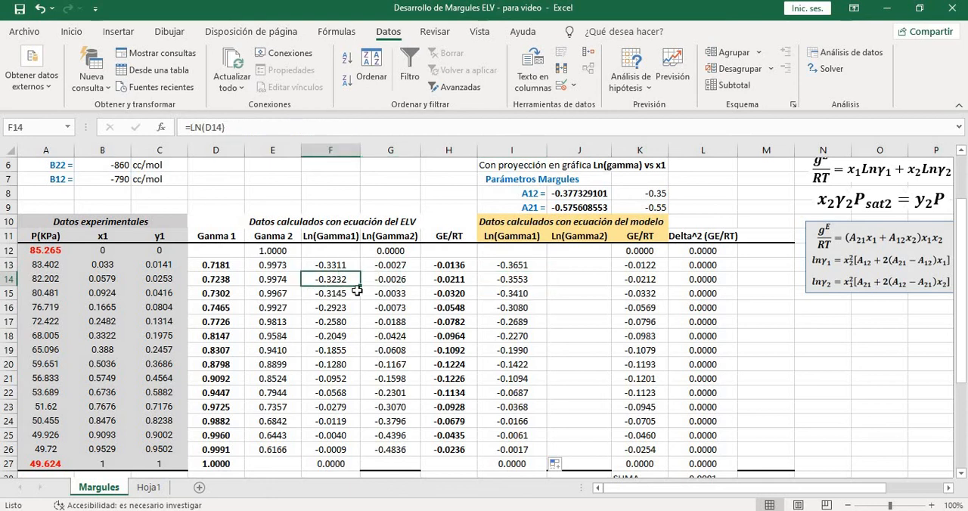
left_click(509, 295)
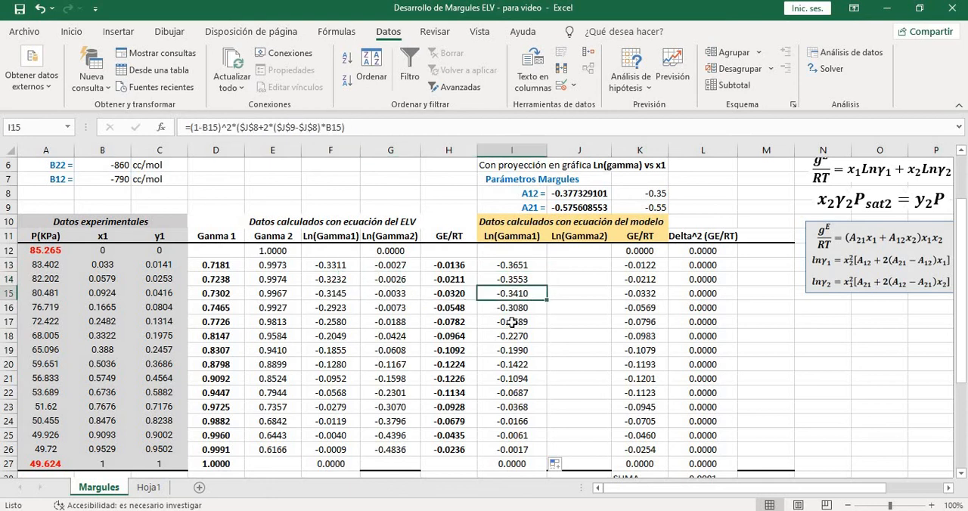
left_click(333, 295)
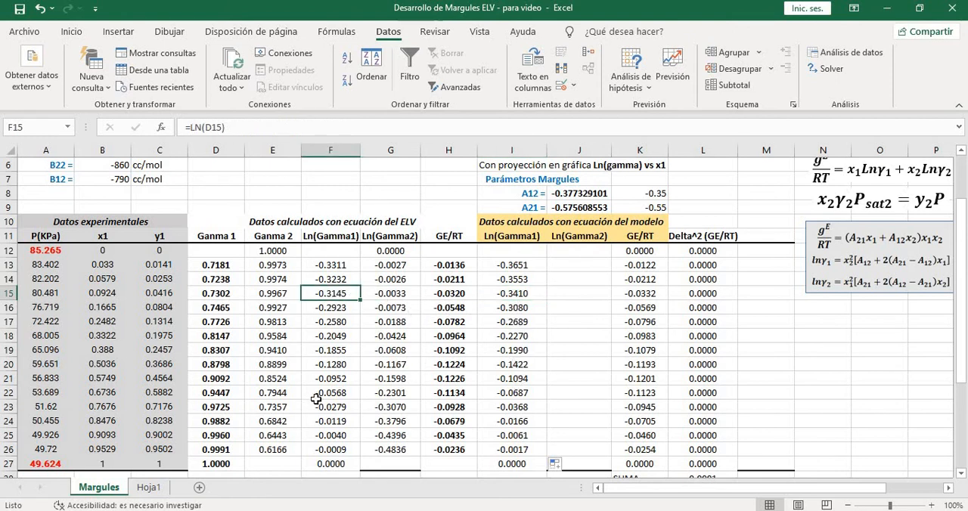
left_click(341, 421)
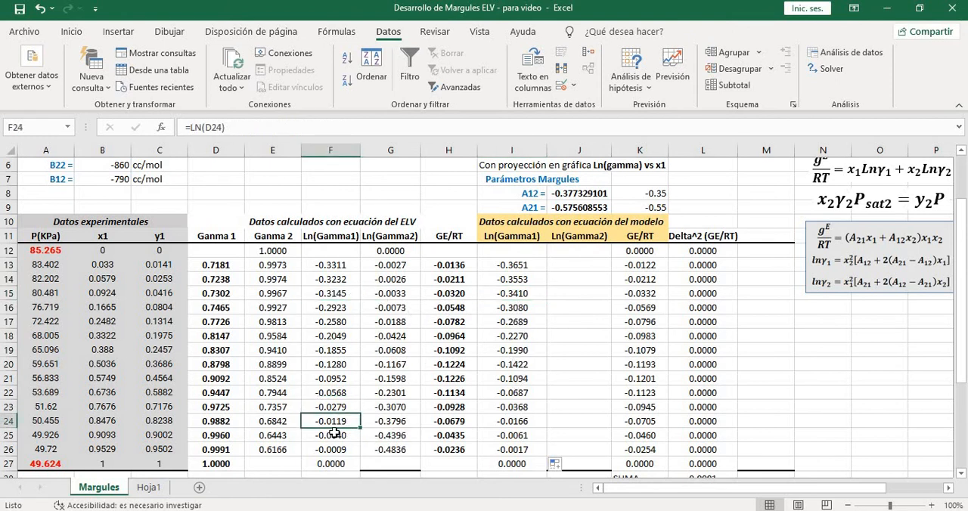
left_click(520, 425)
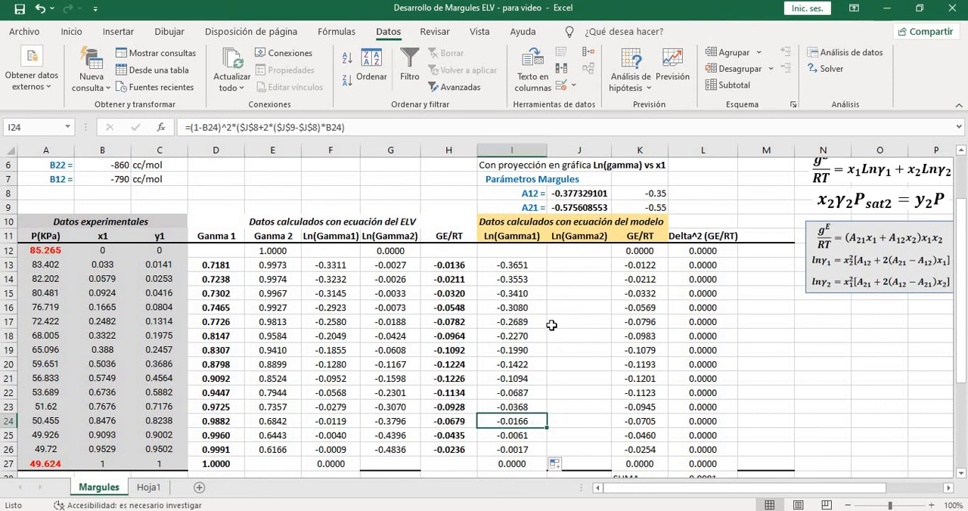
Check the sum of squared GE/RT differences in L28 below the Delta^2 column
scroll(551, 327, "down", 2)
scroll(544, 319, "up", 2)
scroll(541, 316, "down", 1)
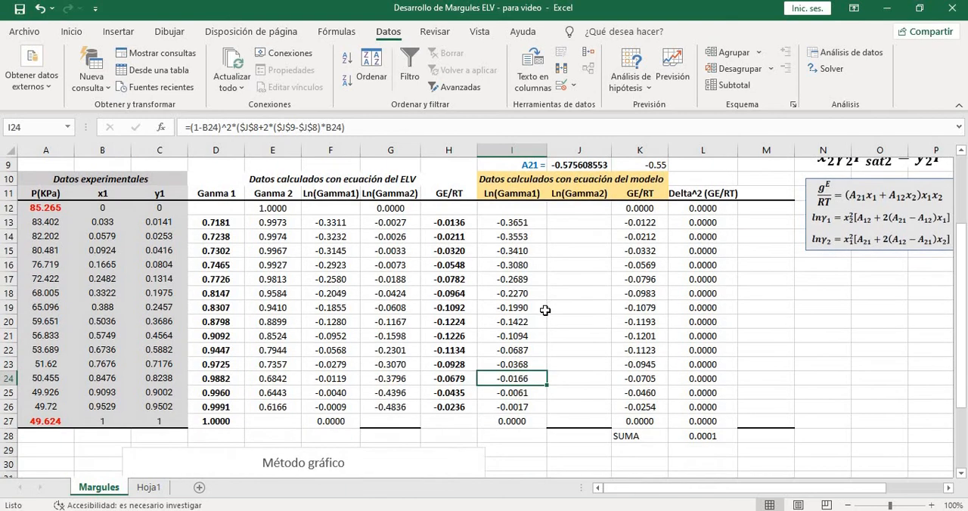
scroll(703, 339, "up", 2)
scroll(704, 340, "down", 2)
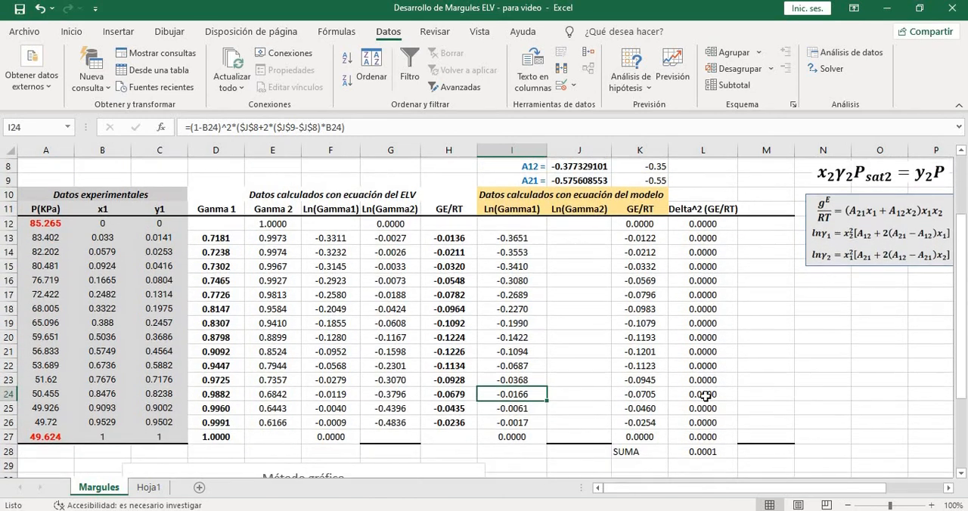
left_click(703, 436)
scroll(719, 377, "up", 2)
scroll(705, 356, "down", 1)
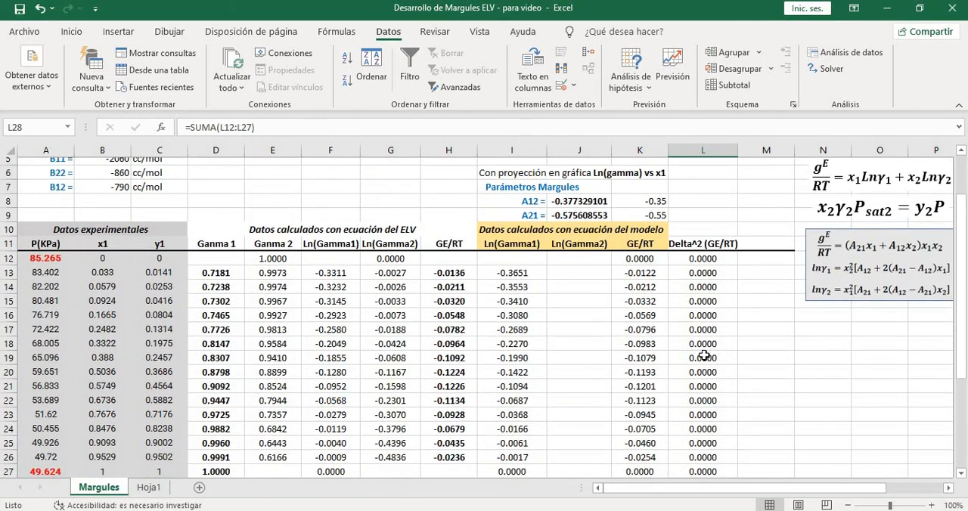
Enter the model Ln(Gamma2) formula =B13^2*(J9+2*(J8-J9)*(1-B13)) in J13
left_click(561, 265)
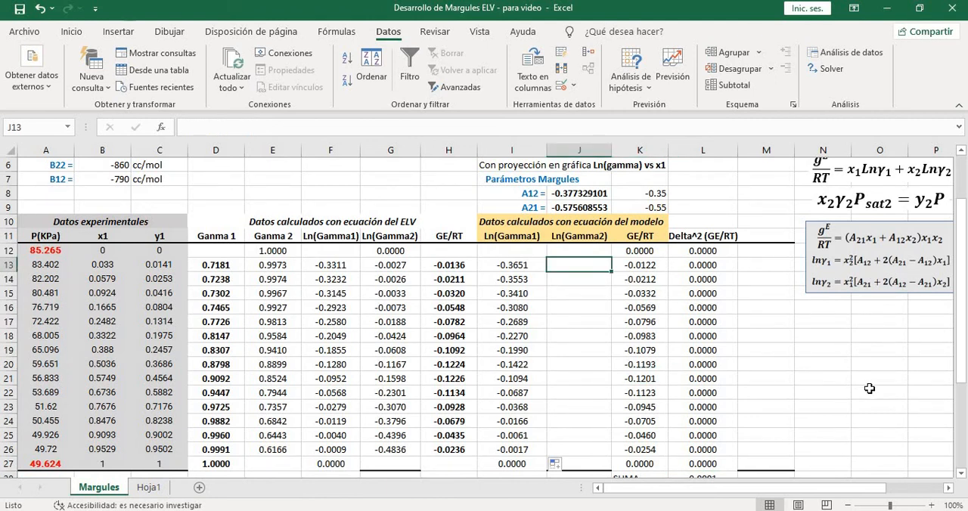
type("=")
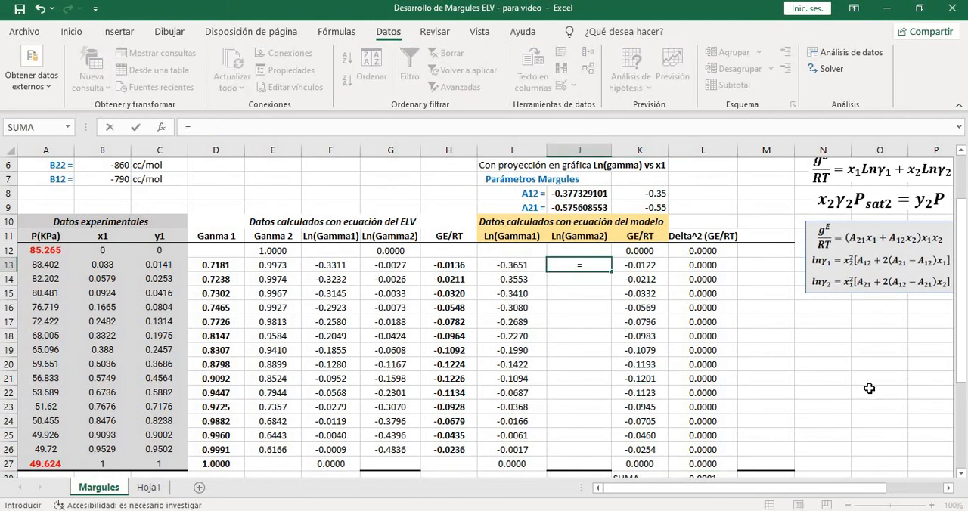
left_click(104, 266)
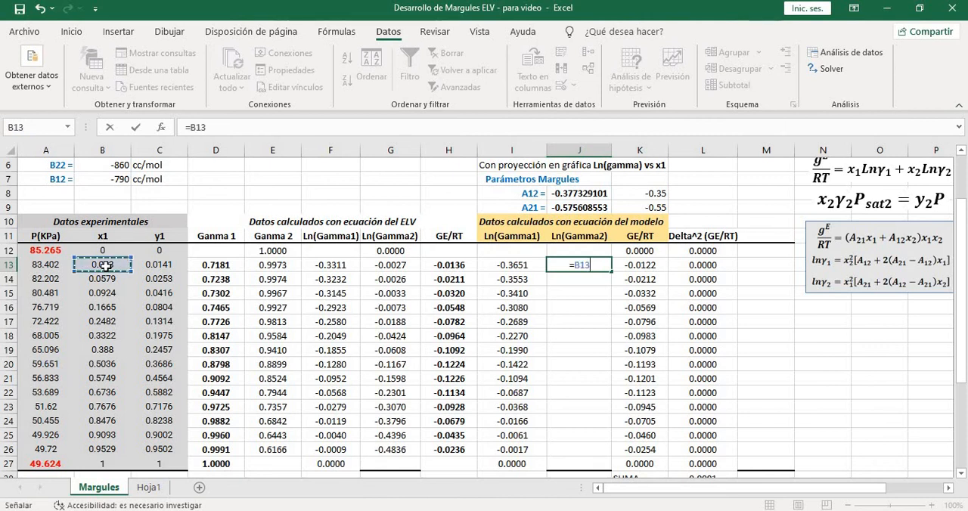
type("^2*")
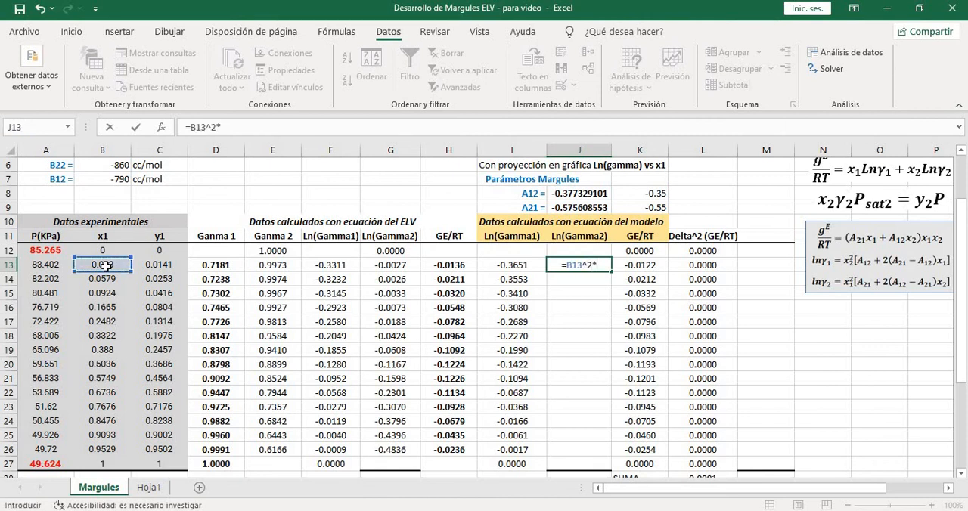
type("()")
key("F2")
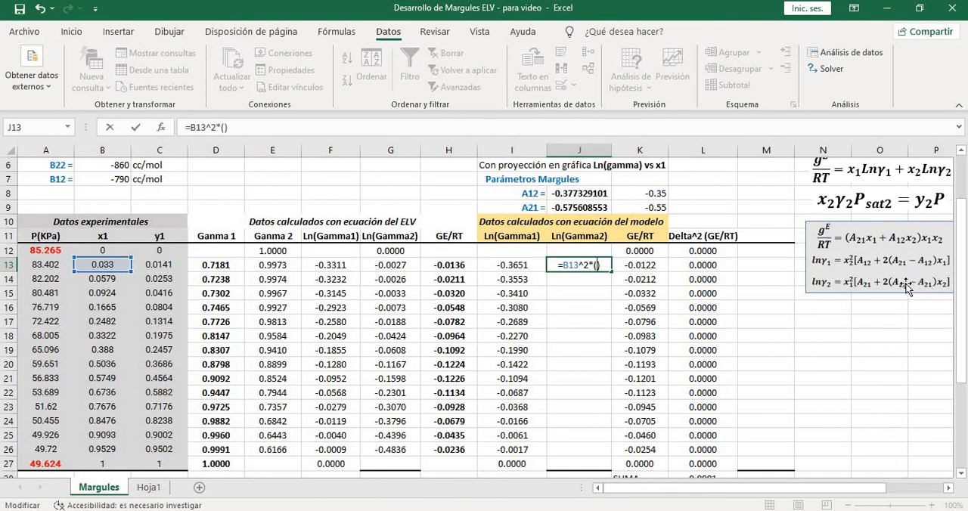
left_click(596, 208)
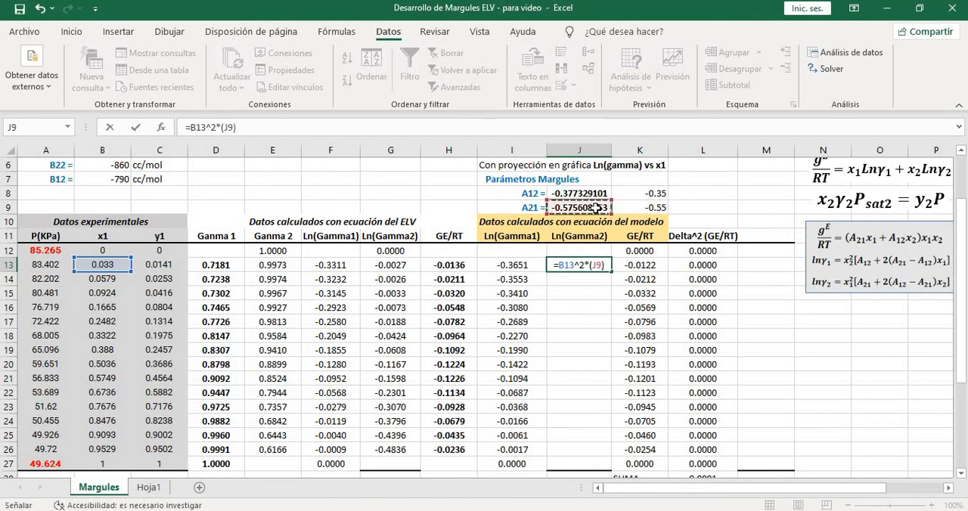
type("+2")
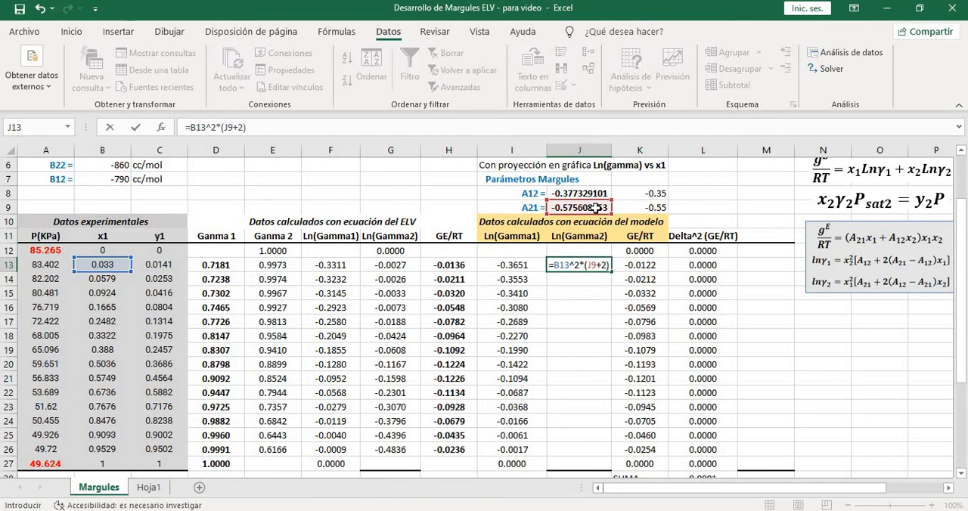
type("*()")
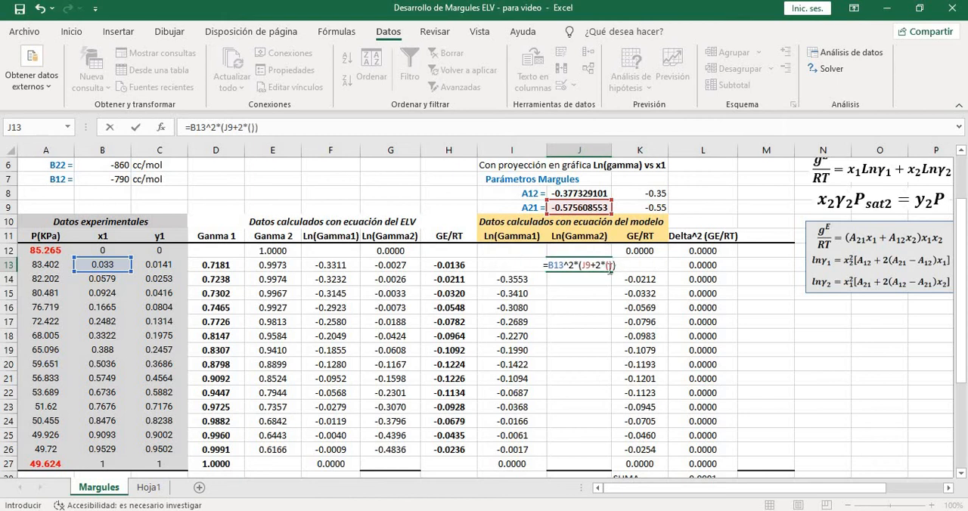
key("F2")
left_click(583, 193)
type("-")
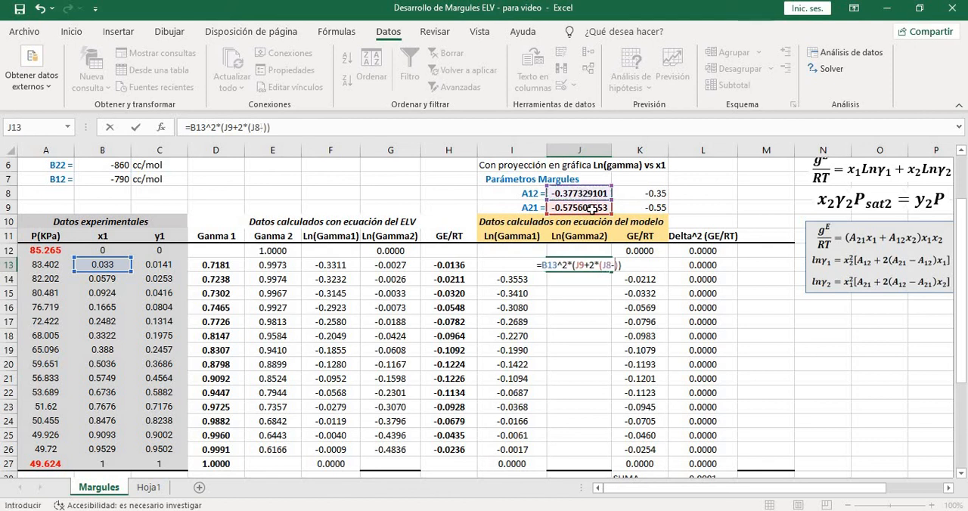
left_click(584, 208)
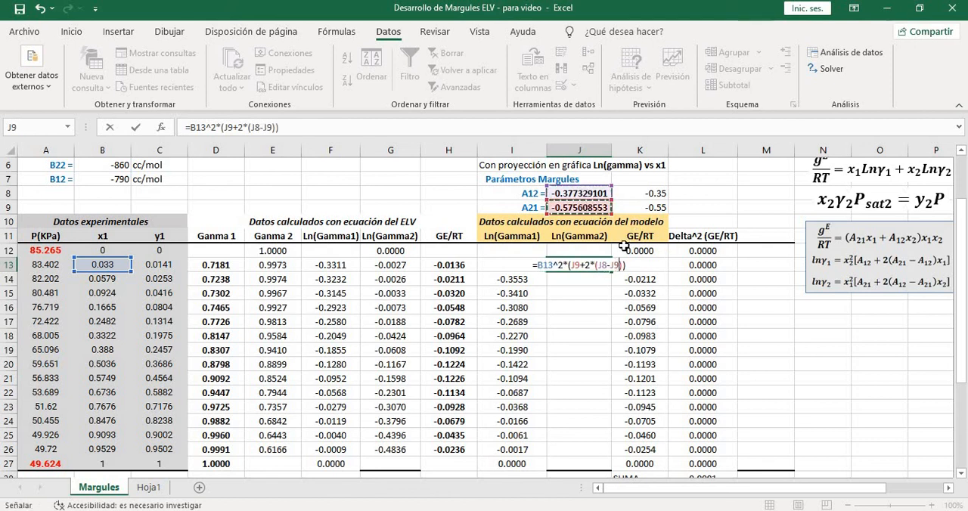
key("F2")
key("Left")
type("*")
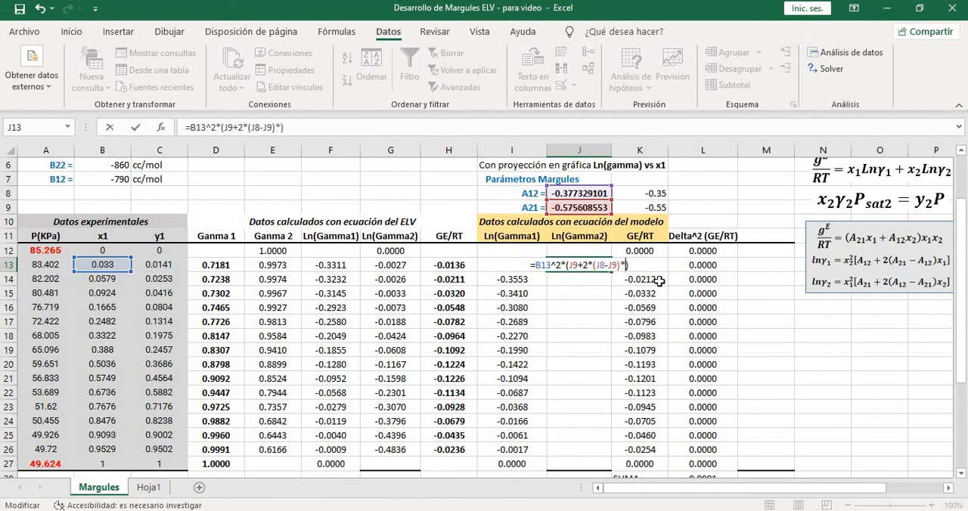
type("(1-")
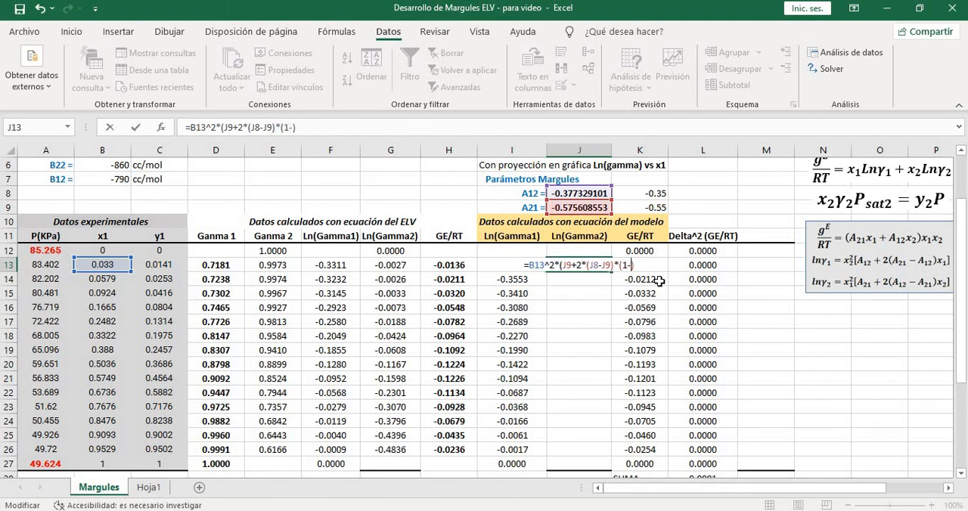
left_click(97, 265)
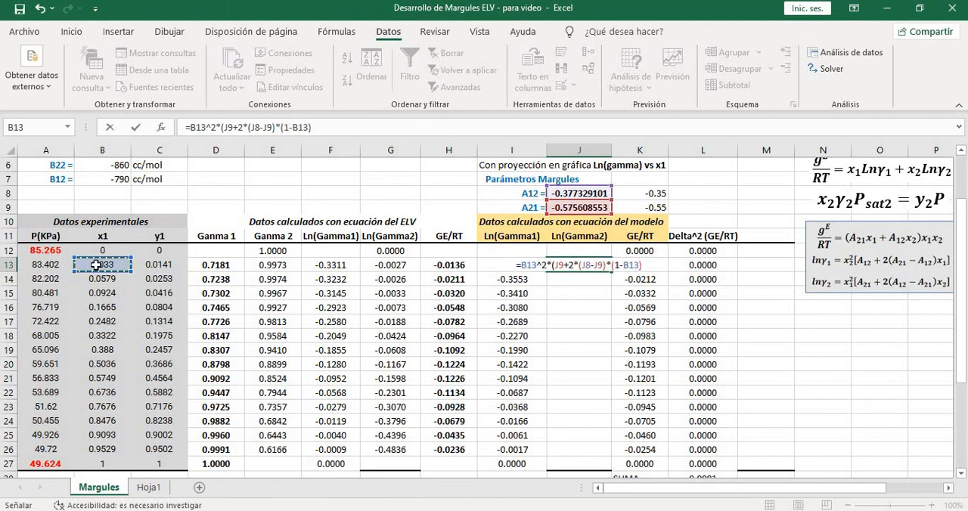
type(")")
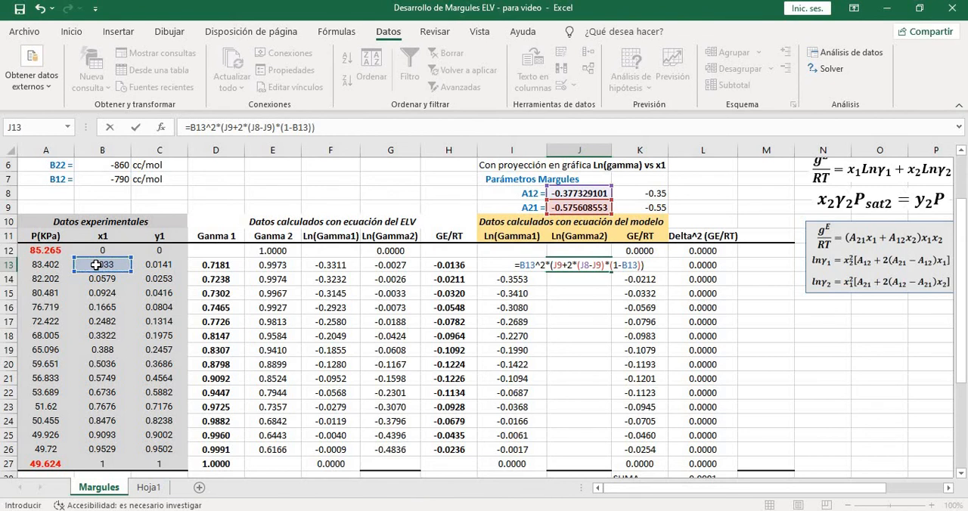
key("Return")
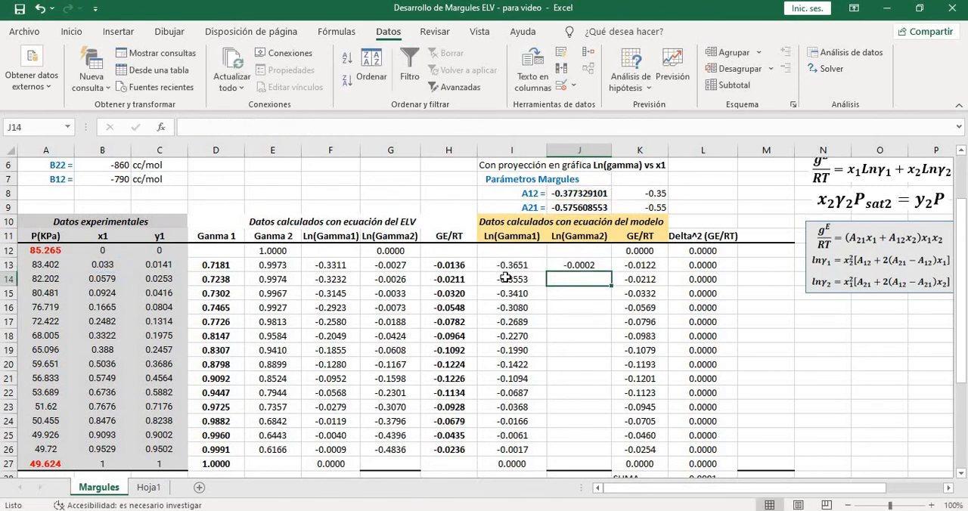
Open the model Ln(Gamma2) formula in J13 for editing
left_click(599, 265)
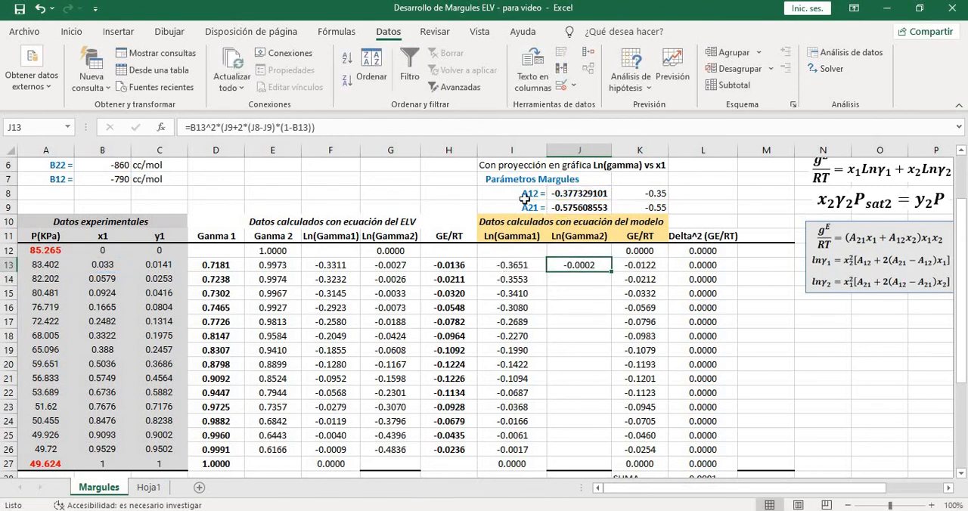
key("F2")
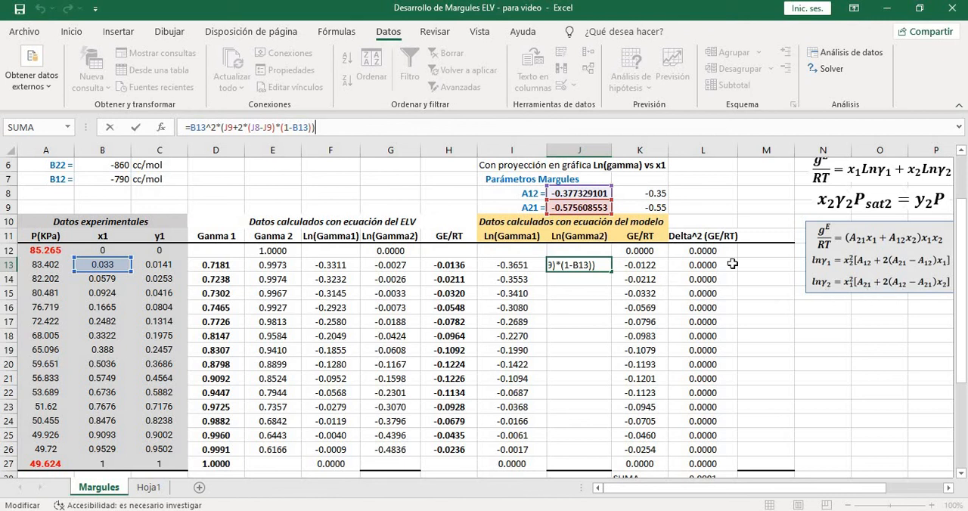
left_click(269, 128)
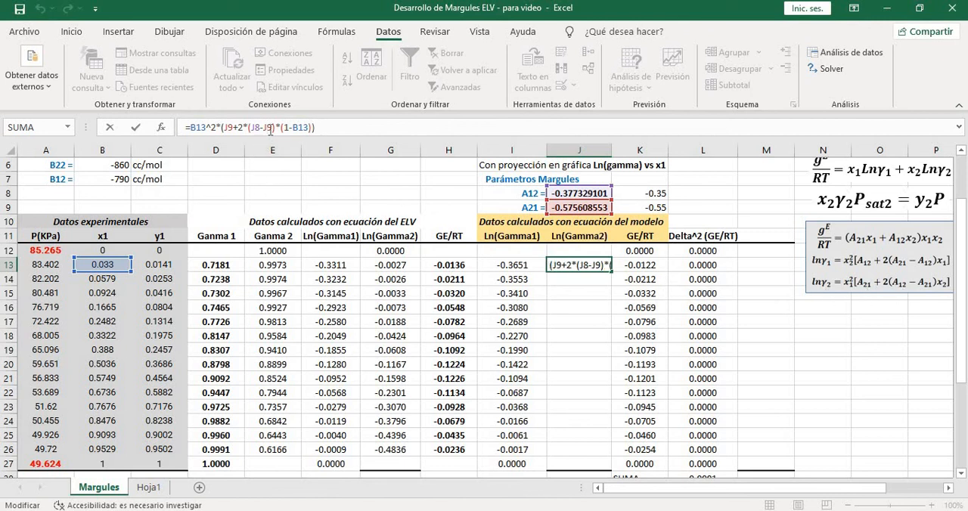
key("BackSpace")
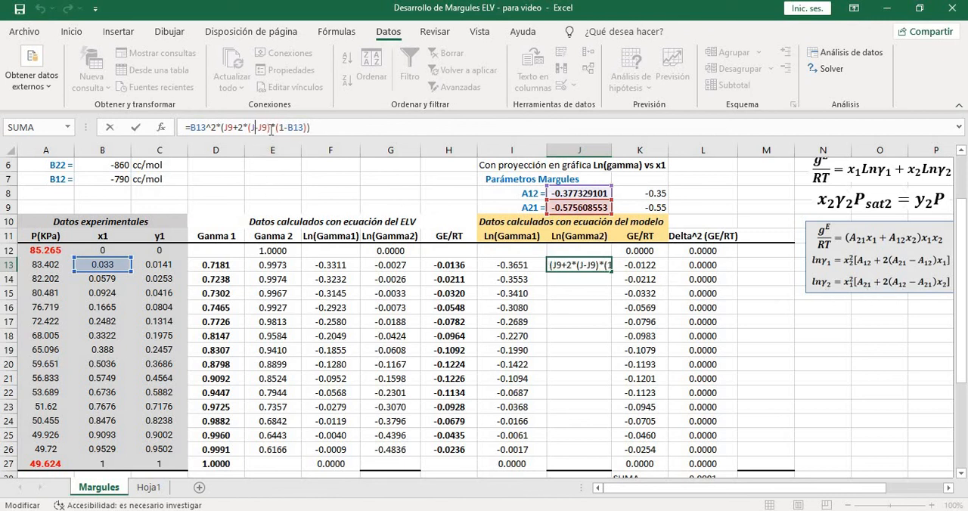
type("9")
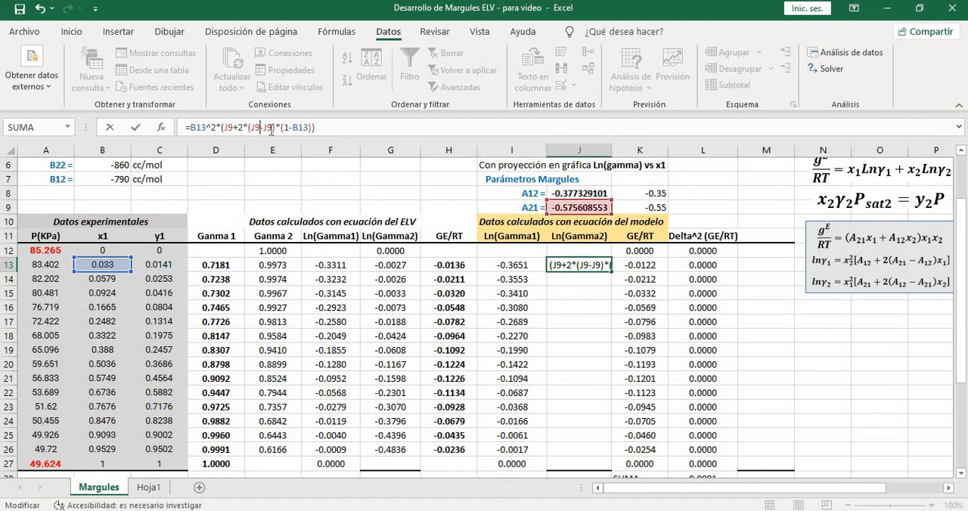
key("BackSpace")
type("8")
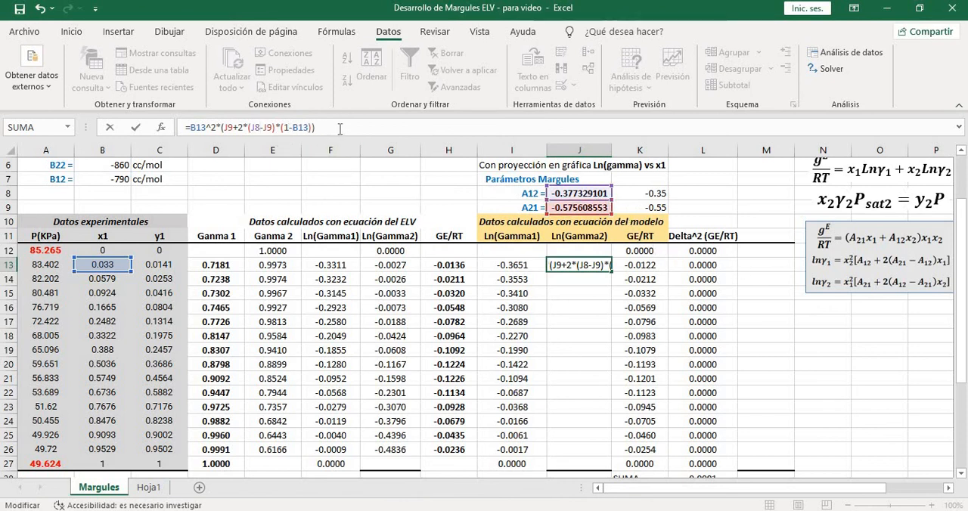
key("Return")
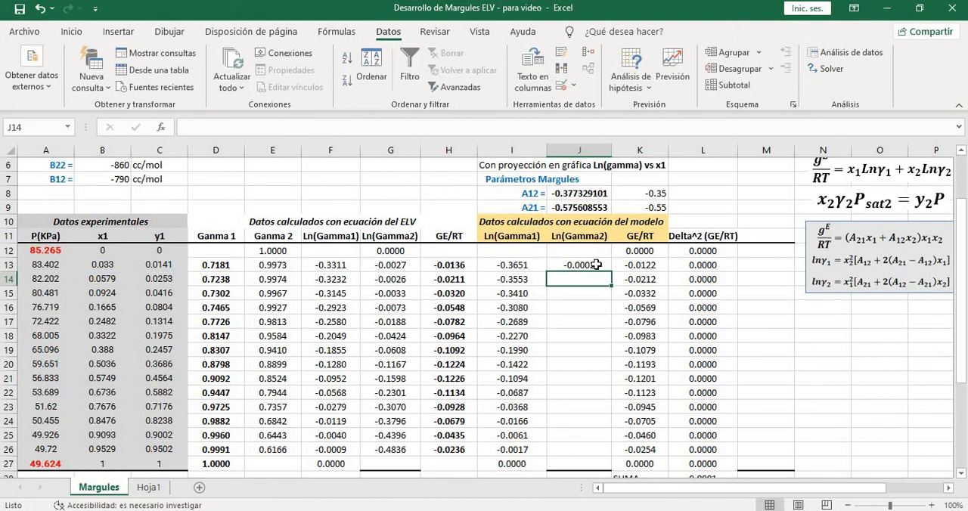
Make the A12 and A21 references absolute in the J13 formula, giving =B13^2*($J$9+2*($J$8-$J$9)*(1-B13))
left_click(597, 265)
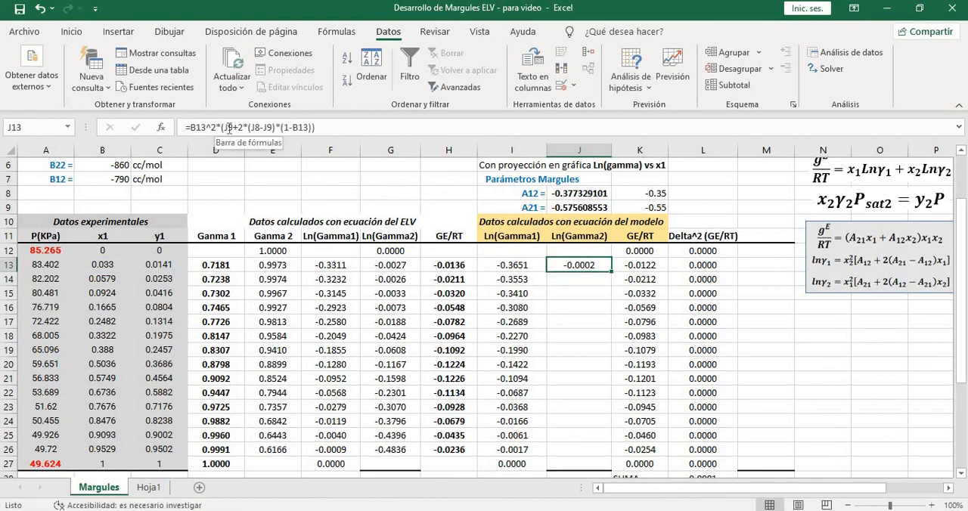
left_click(256, 127)
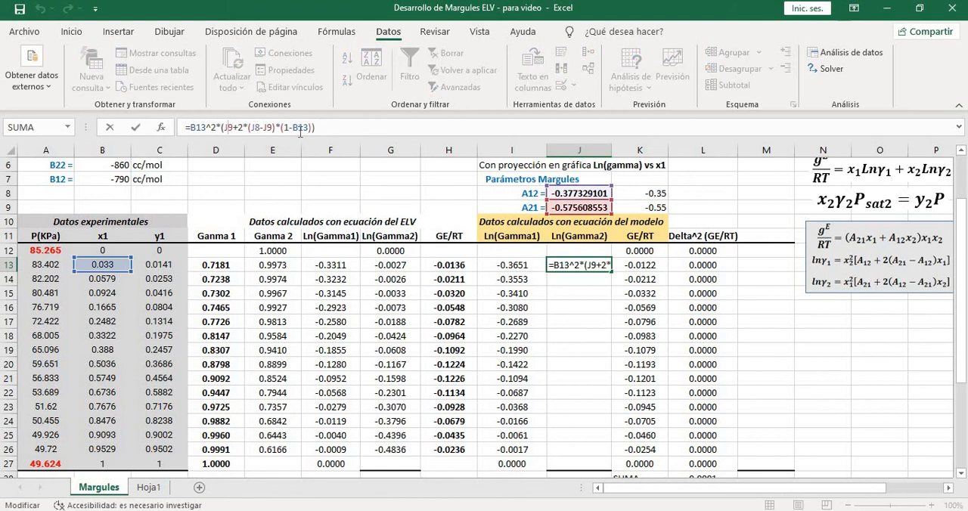
type("$J")
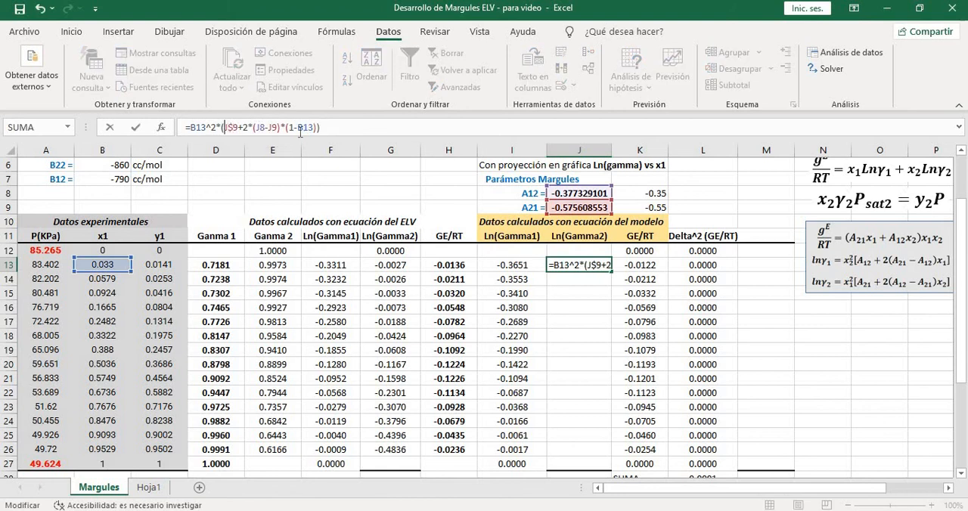
type("$")
key("Right")
key("Right")
key("Right")
key("Right")
key("Right")
key("Right")
type("$")
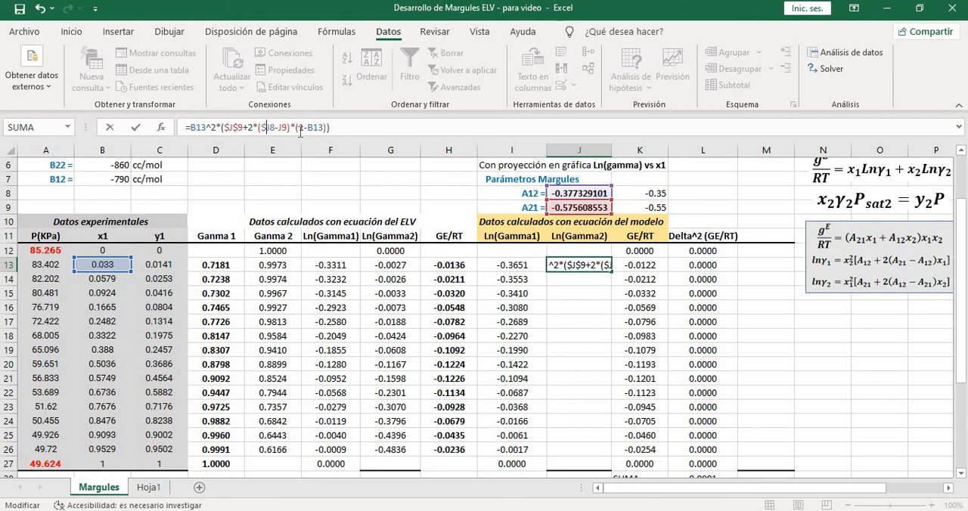
key("Right")
type("$")
type("$")
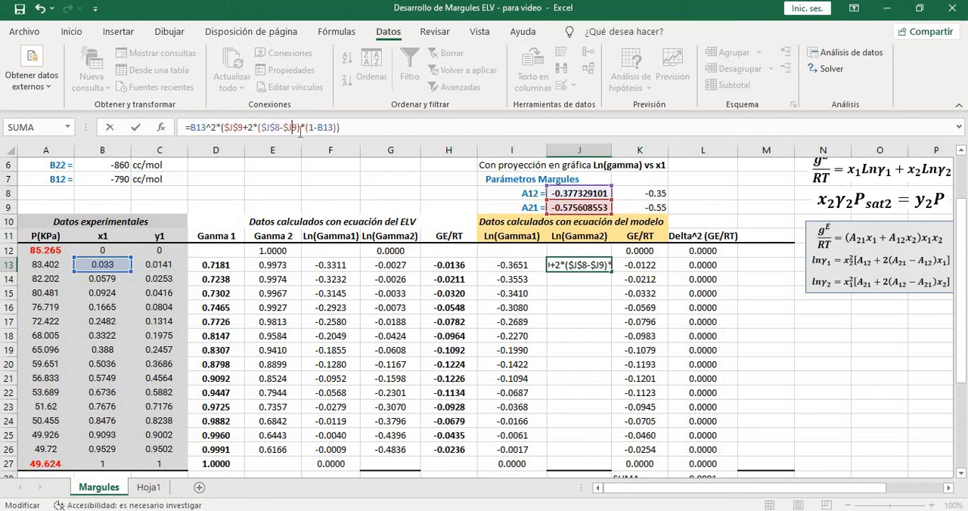
type("$")
key("Return")
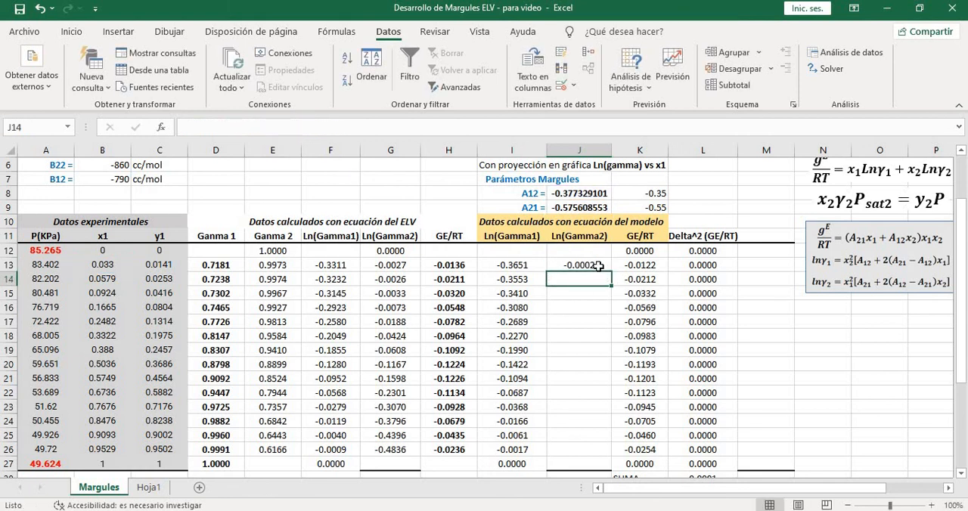
Fill the model Ln(Gamma2) formula from J13 down to J27 and up to J12
left_click(597, 265)
left_click_drag(611, 271, 649, 391)
scroll(626, 307, "down", 1)
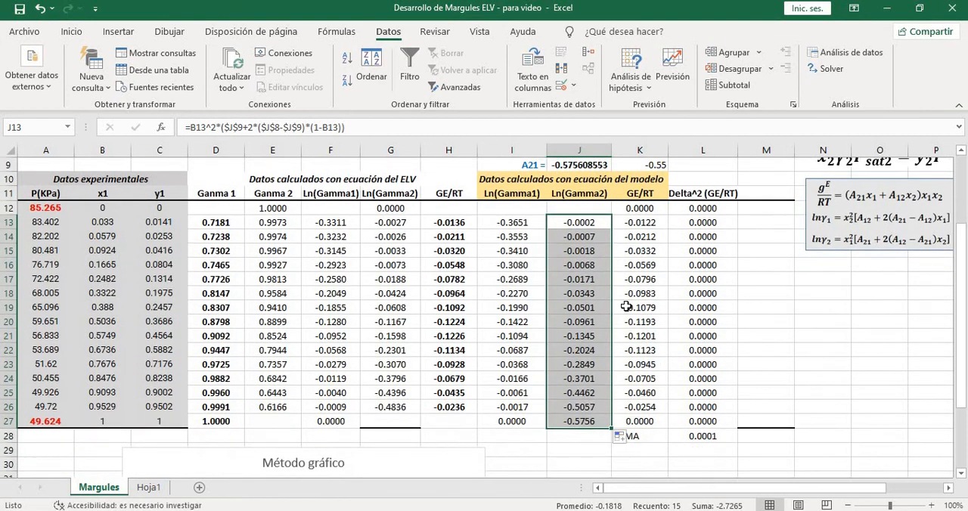
left_click(605, 222)
left_click_drag(612, 229, 614, 206)
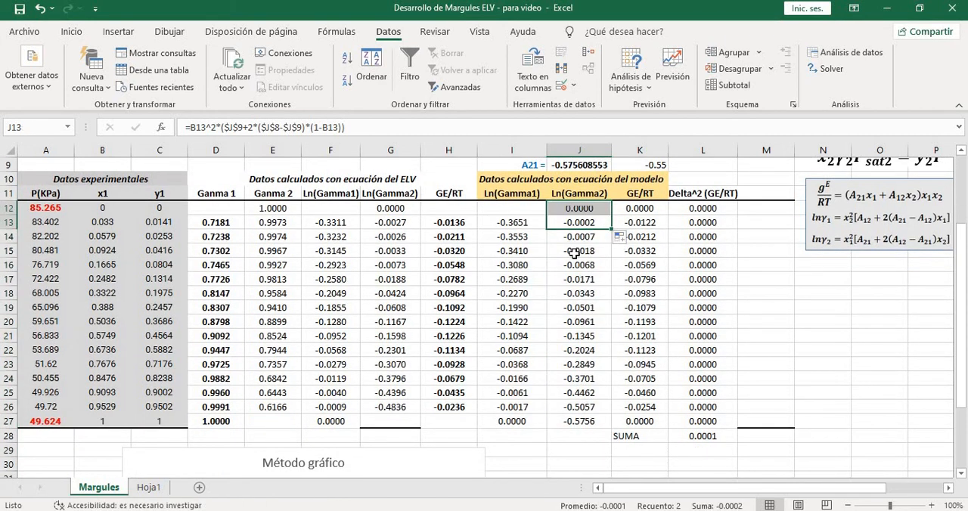
left_click(568, 253)
Fill the model Ln(Gamma1) formula from I13 up to I12
left_click(530, 223)
left_click_drag(547, 230, 549, 211)
left_click(522, 249)
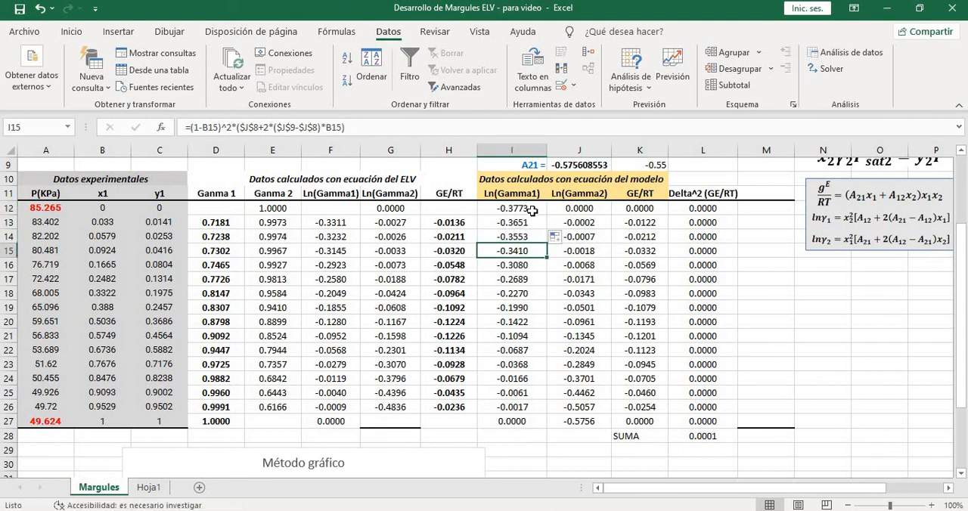
Compare the model Ln(Gamma1) cells I12 and I13 with the ELV-equation cells F12 and F13, checking x1 in B12
left_click(529, 210)
scroll(671, 288, "up", 2)
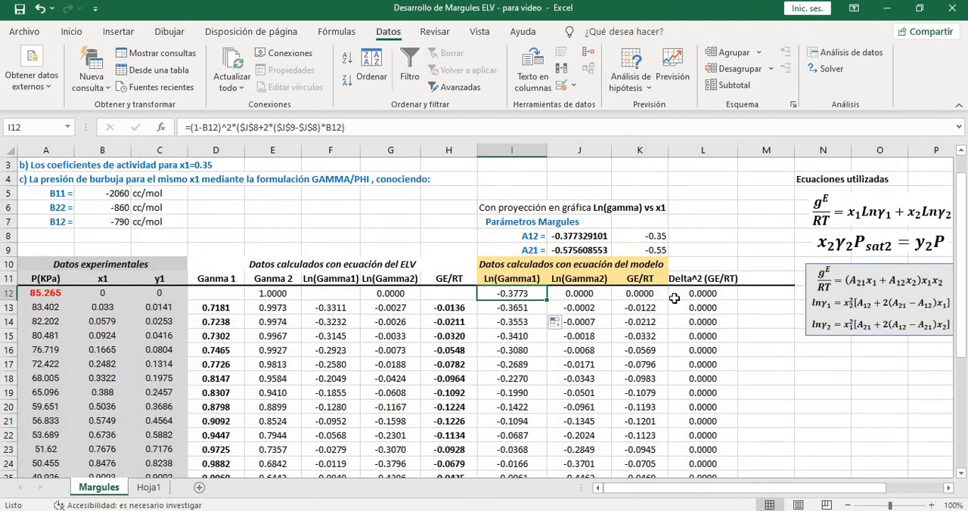
scroll(673, 294, "down", 1)
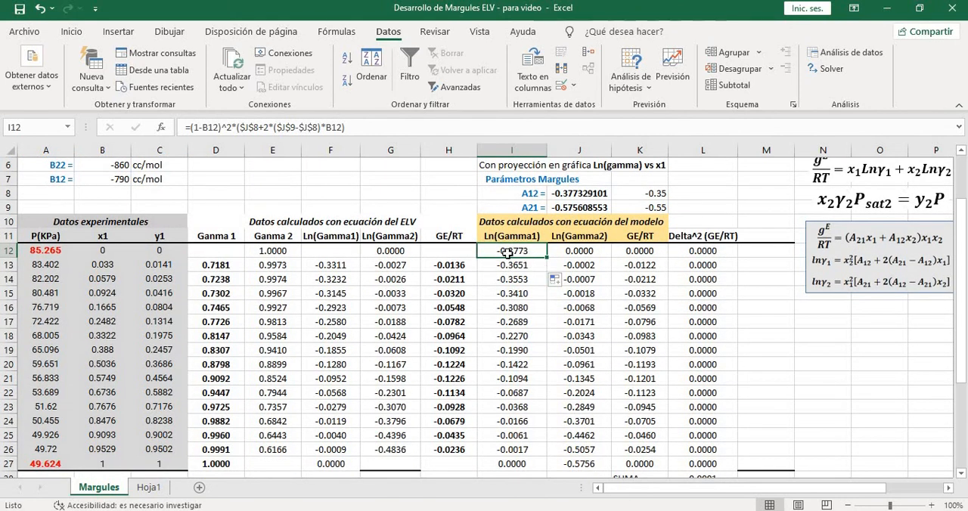
left_click(337, 262)
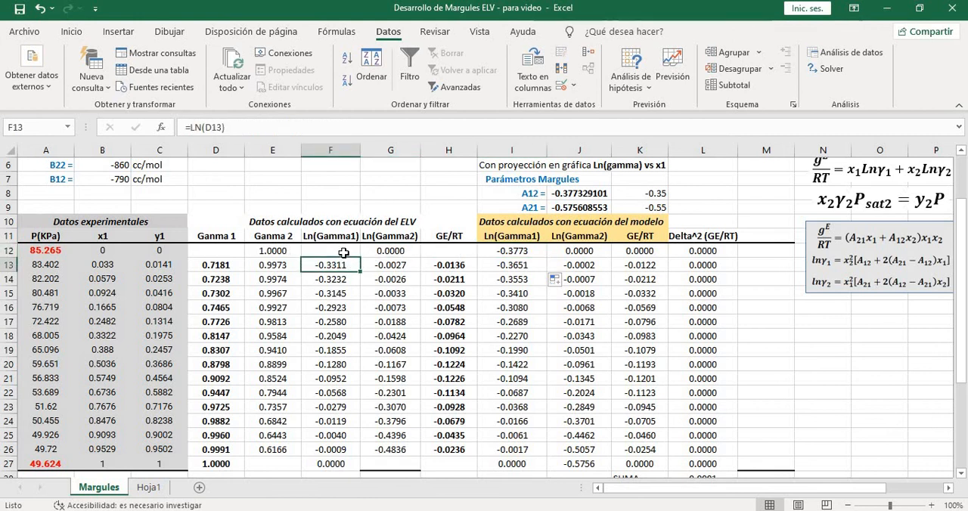
left_click(342, 251)
left_click(98, 254)
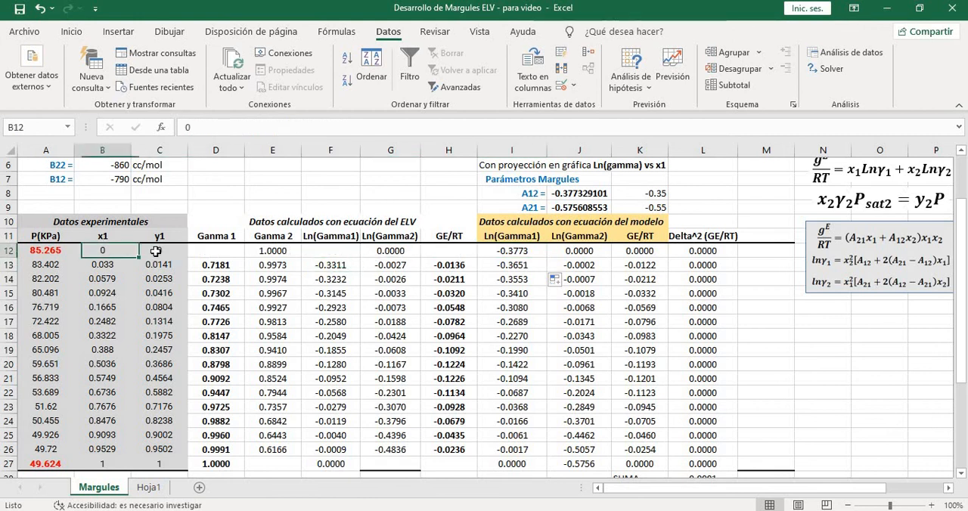
left_click(344, 266)
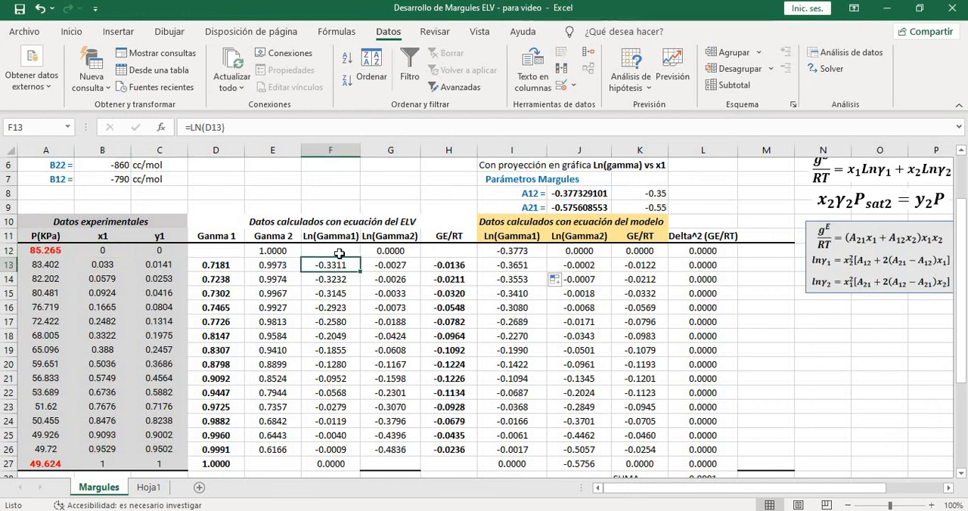
left_click(100, 253)
left_click(329, 251)
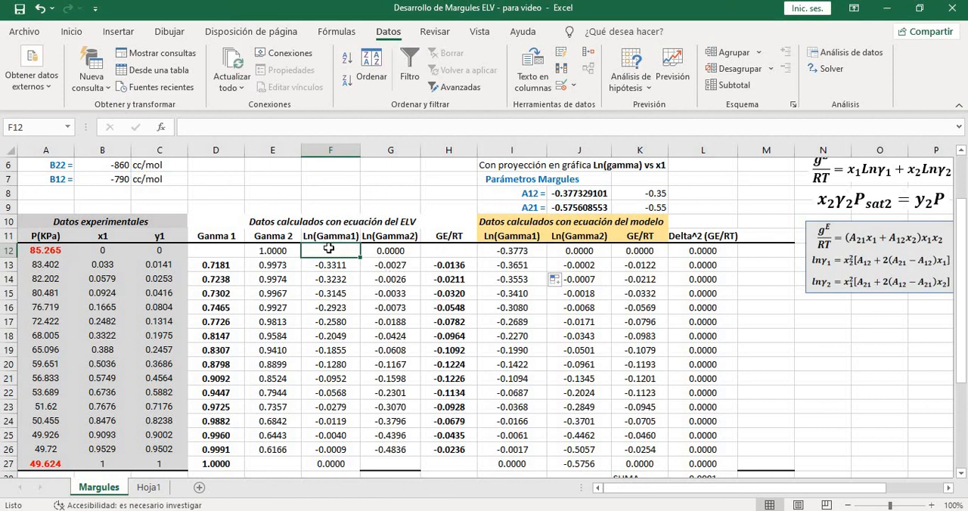
left_click(512, 250)
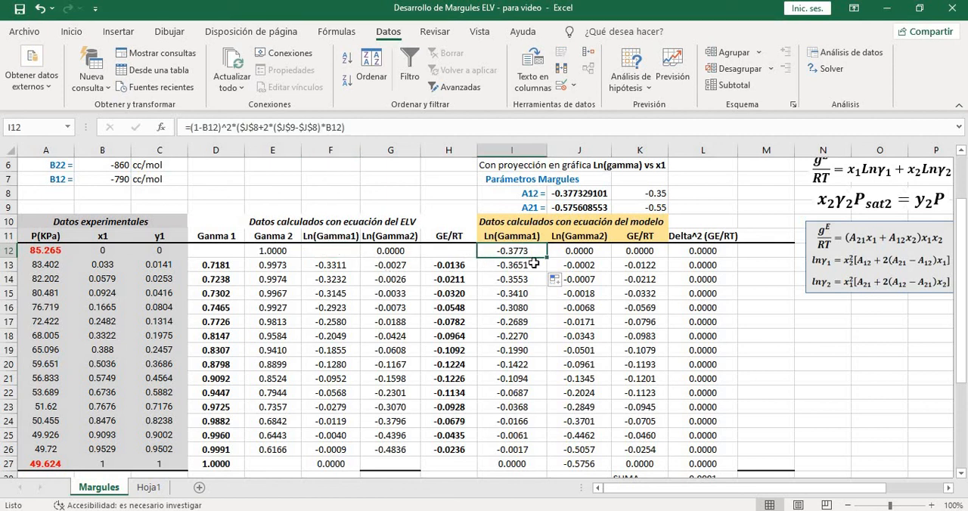
left_click(533, 261)
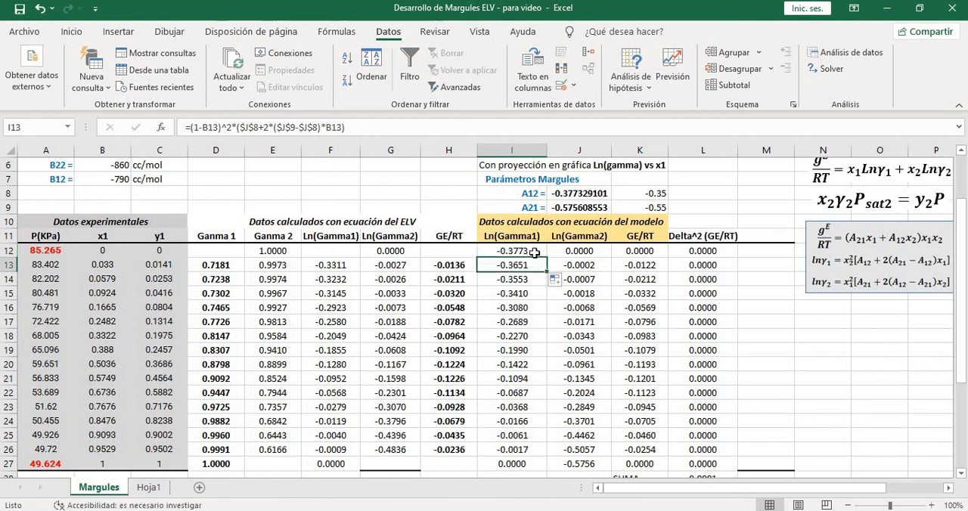
left_click(534, 252)
Compare the model Ln(Gamma1) at x1=0 in I12 with the Margules parameter A12 in J8
scroll(540, 281, "up", 1)
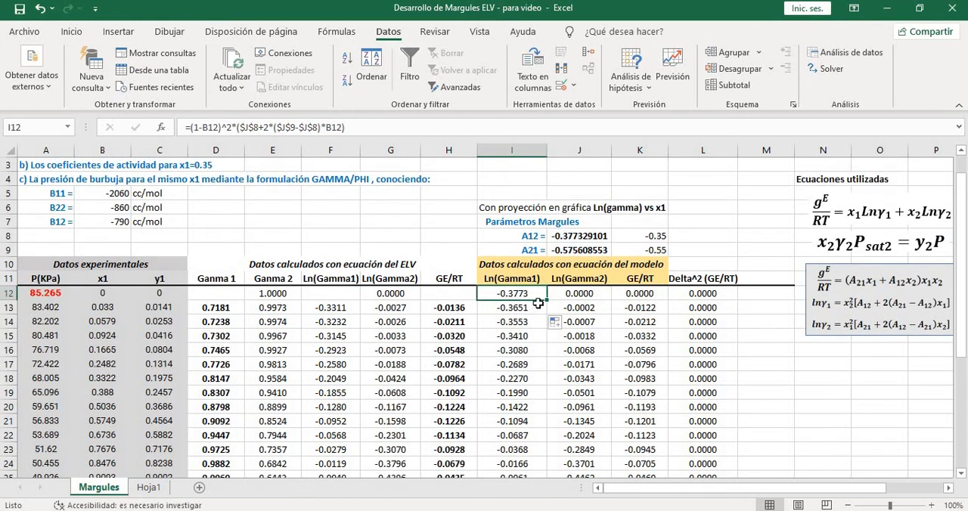
left_click(586, 241)
left_click(540, 289)
left_click(97, 289)
left_click(506, 294)
left_click(577, 237)
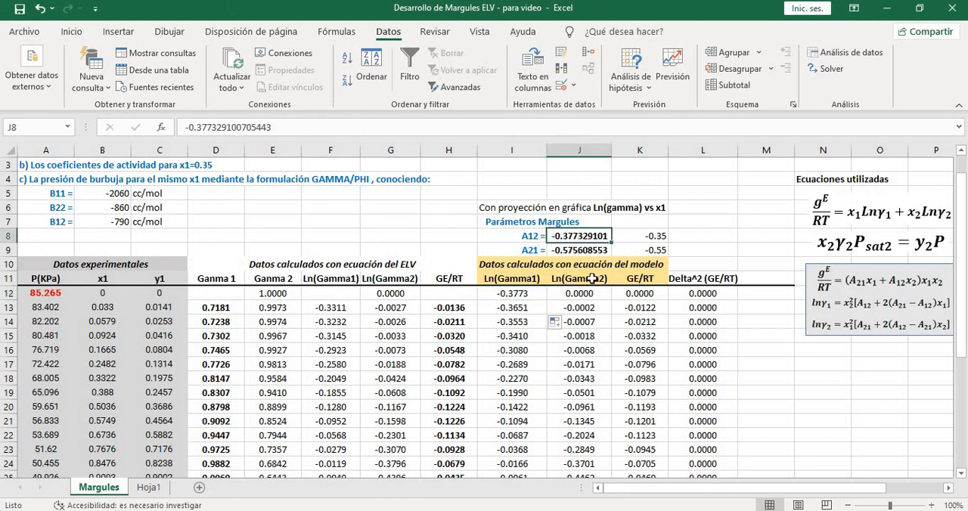
scroll(528, 297, "down", 1)
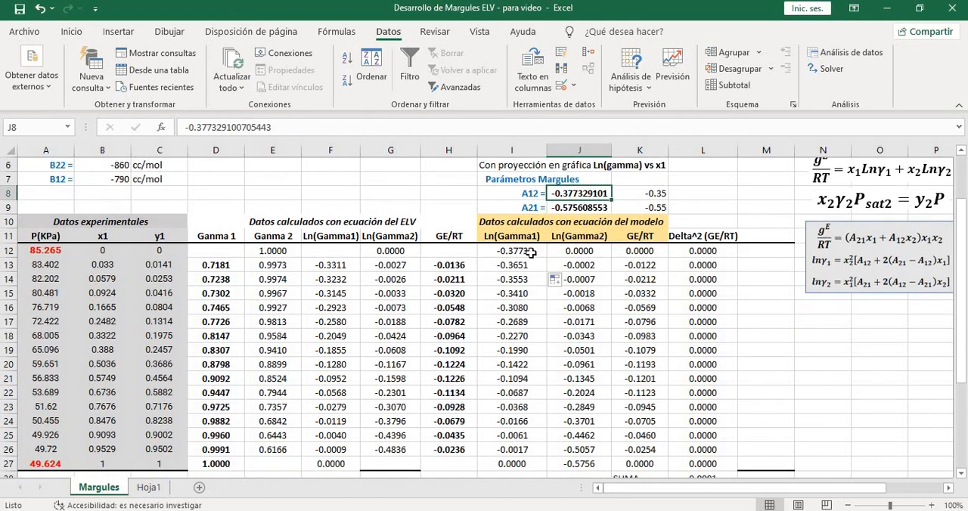
left_click(528, 251)
Examine the Método gráfico chart and the infinite-dilution definitions of A12 and A21 beside it
scroll(826, 311, "down", 2)
scroll(826, 311, "down", 3)
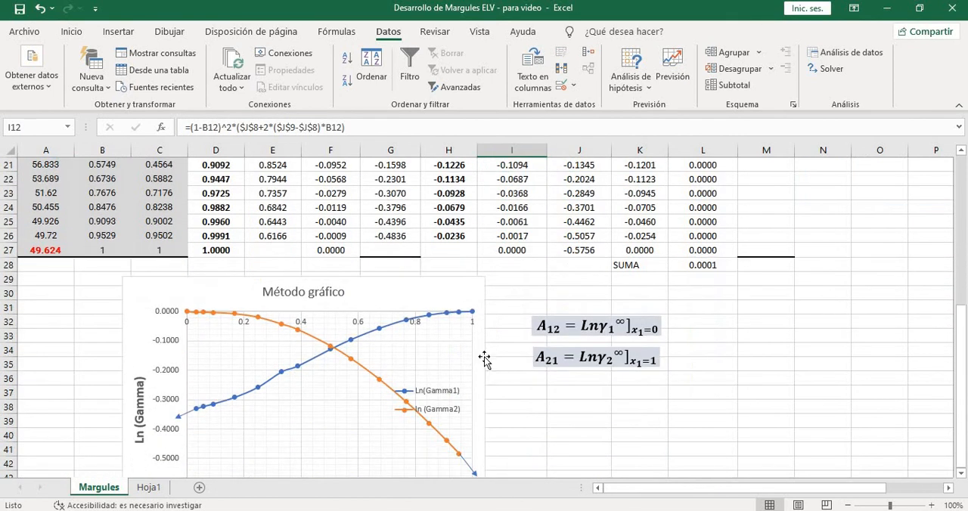
left_click(426, 304)
left_click(756, 332)
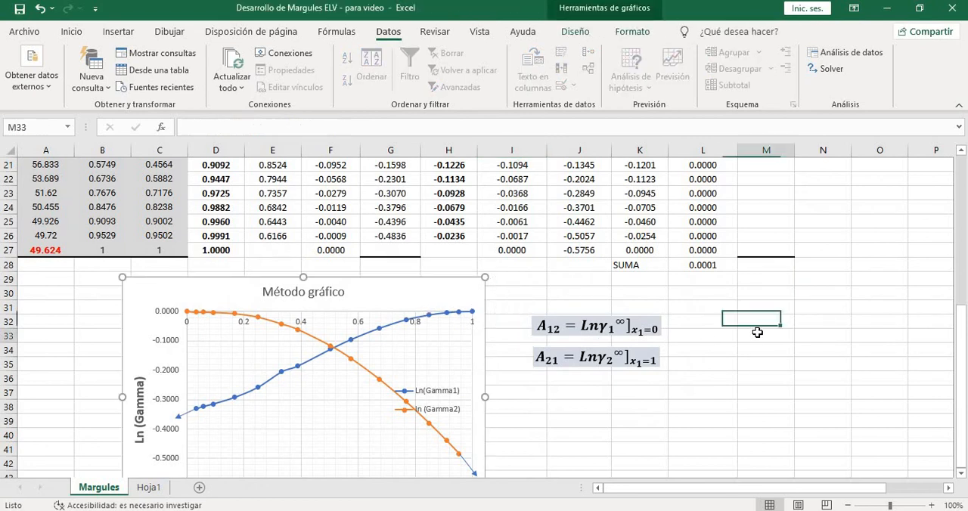
scroll(757, 332, "up", 6)
scroll(758, 333, "down", 2)
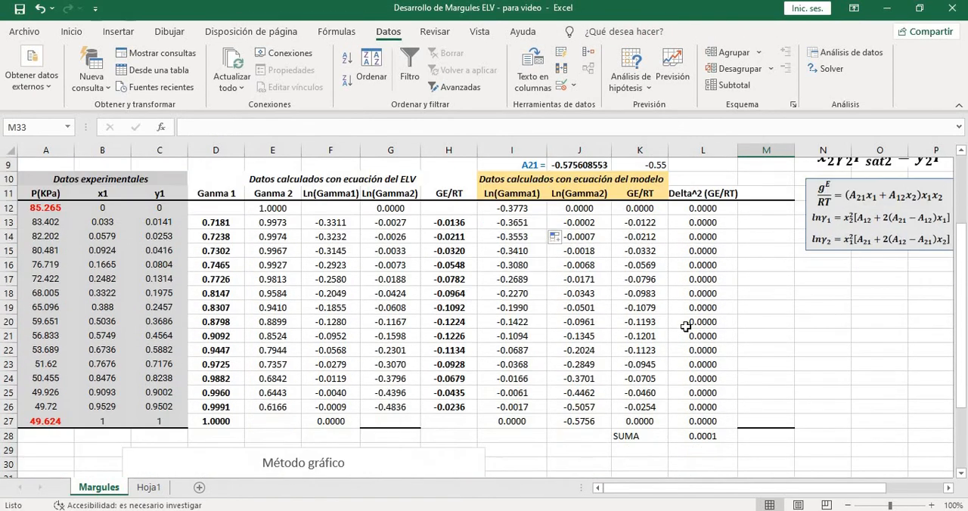
Compare the model Ln(Gamma2) values in column J with the ELV-equation values in column G for rows 13, 14, 18, 23 and 25
left_click(585, 223)
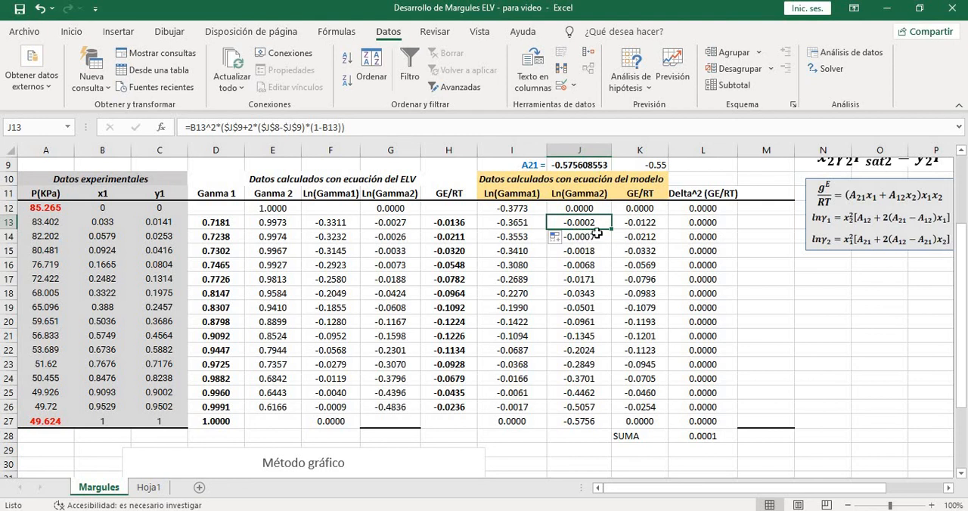
left_click(396, 225)
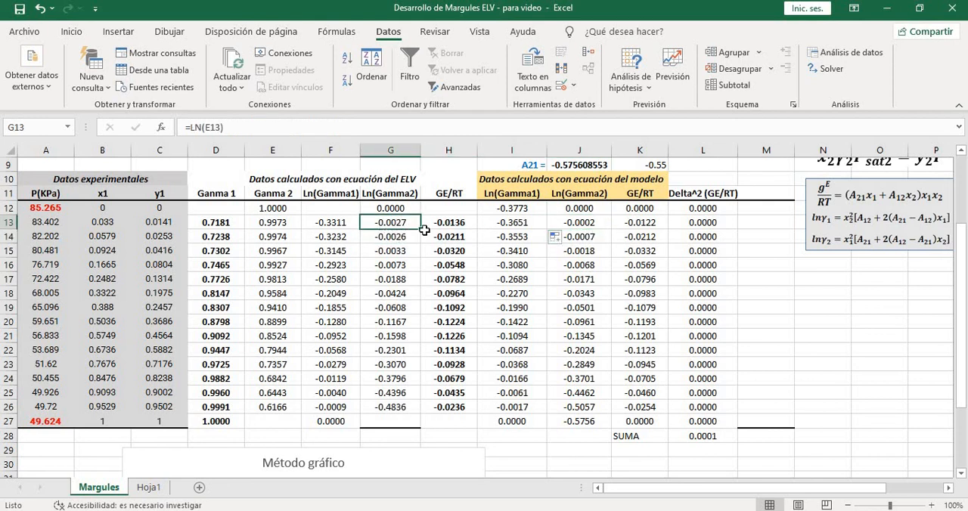
left_click(598, 237)
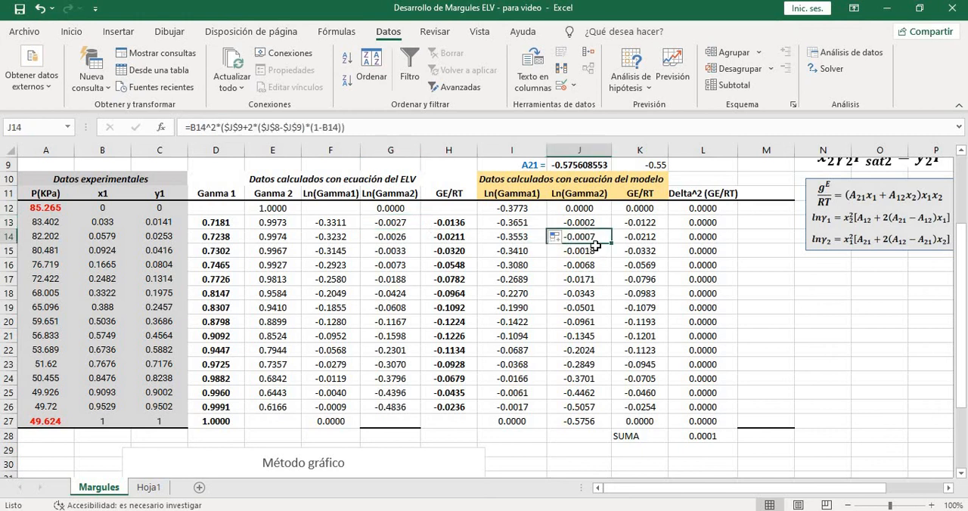
left_click(391, 239)
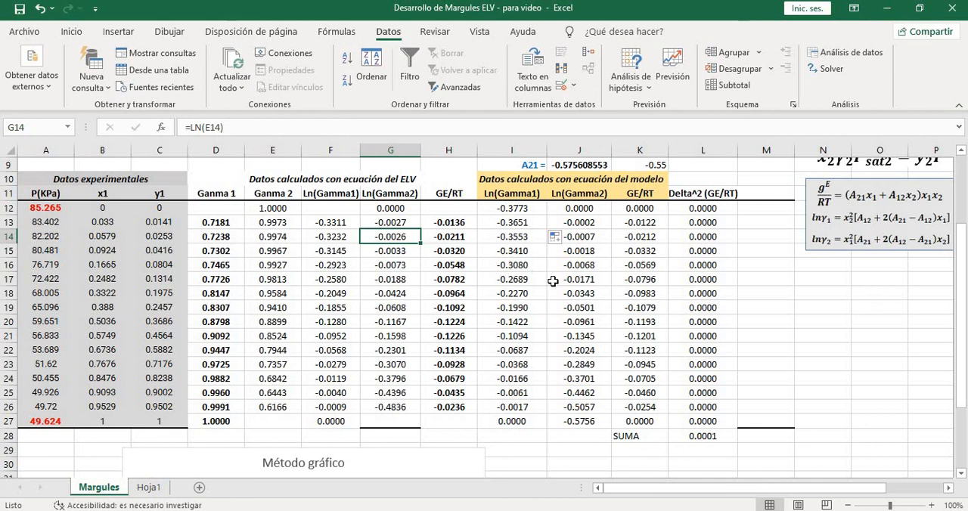
left_click(584, 255)
left_click(581, 292)
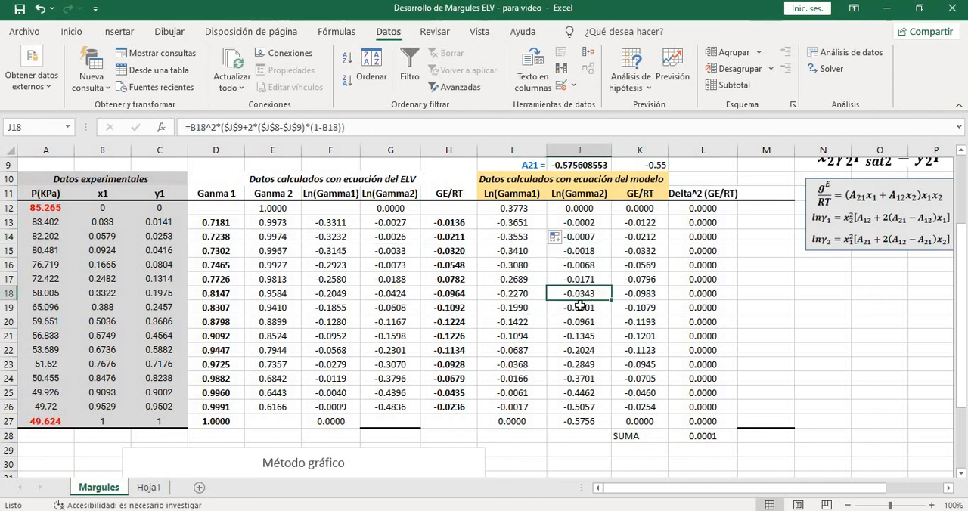
left_click(407, 296)
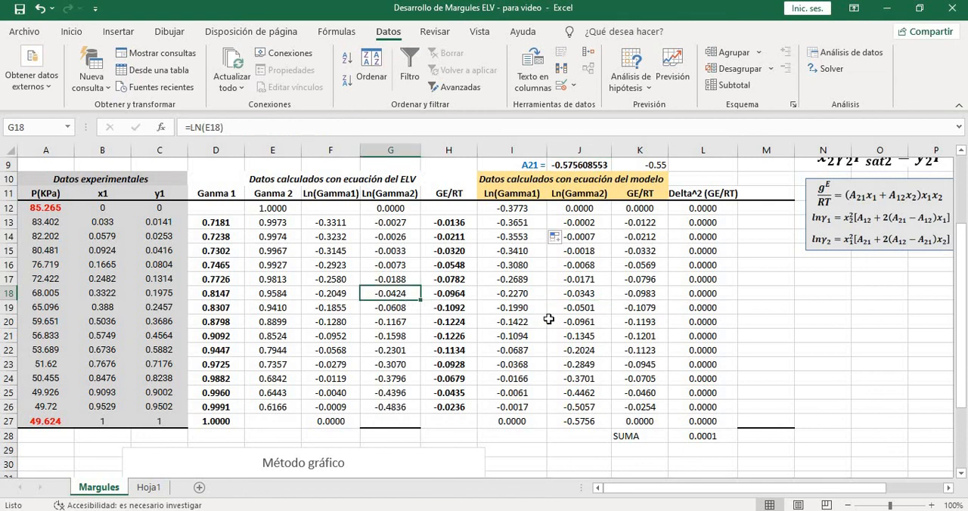
left_click(595, 366)
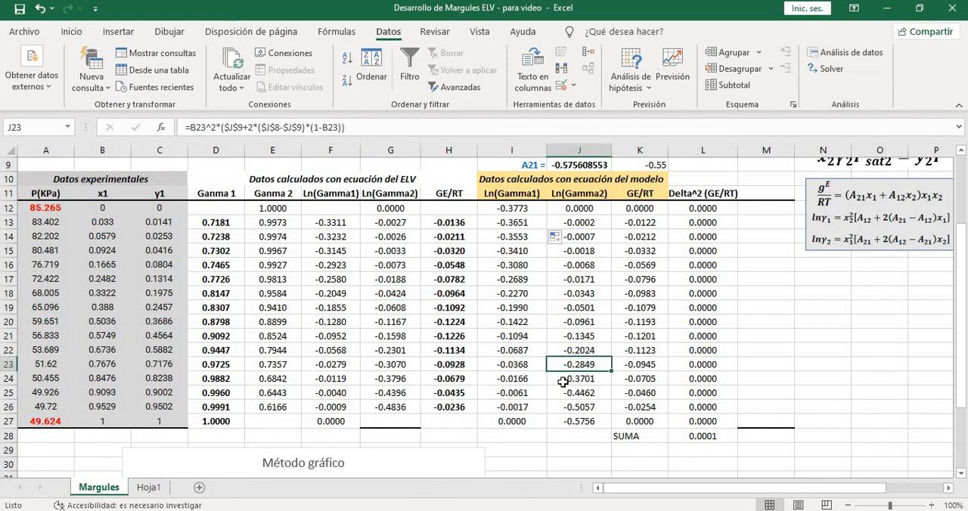
left_click(390, 365)
left_click(588, 392)
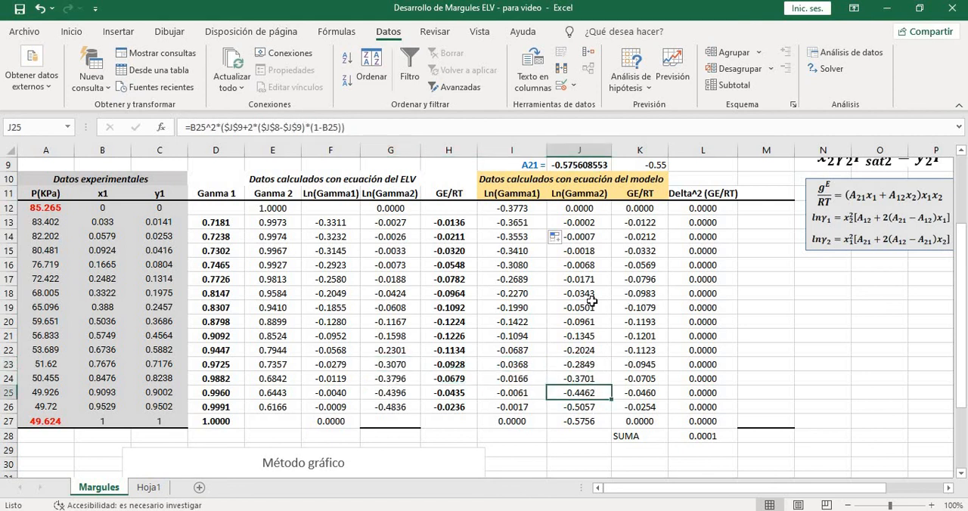
Check the model Ln(Gamma2) cells J13:J15 against the experimental P, x1 and y1 data in A13:C15
left_click_drag(598, 221, 606, 259)
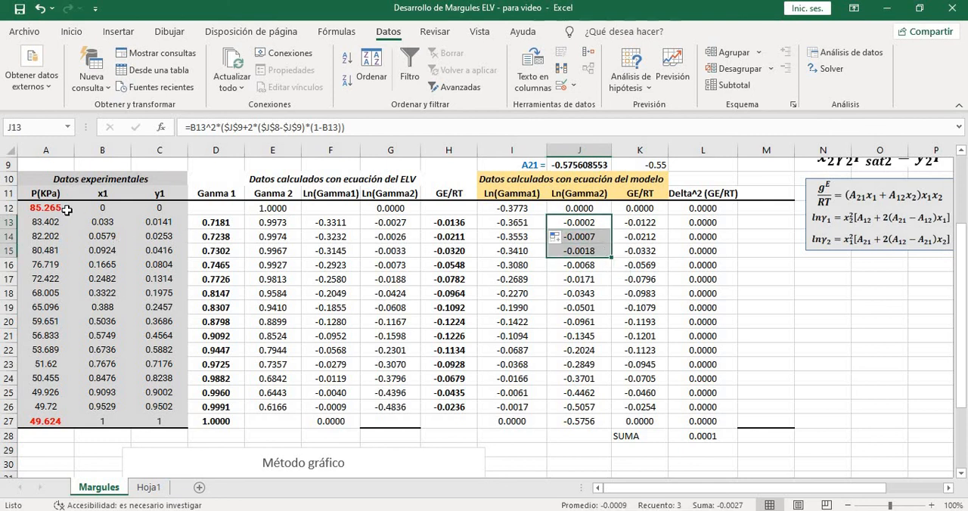
left_click(597, 222)
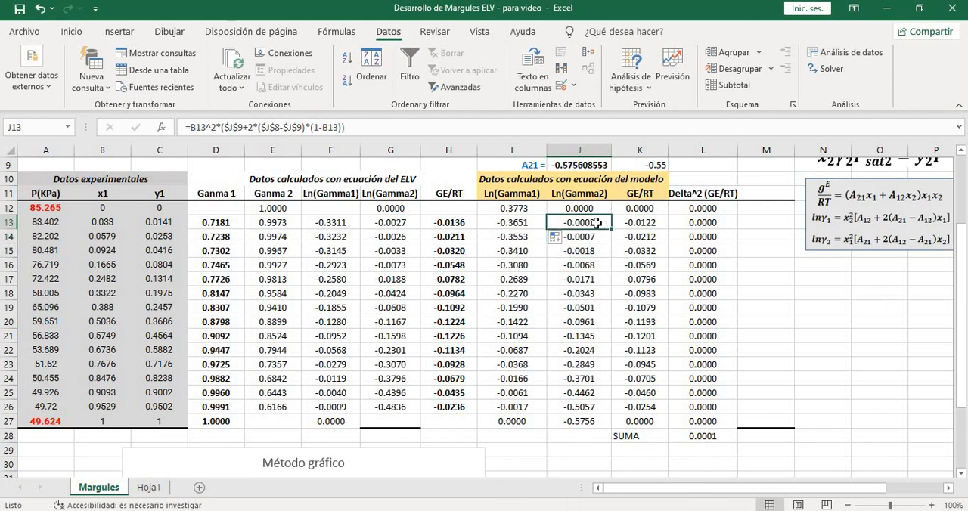
left_click_drag(117, 222, 156, 239)
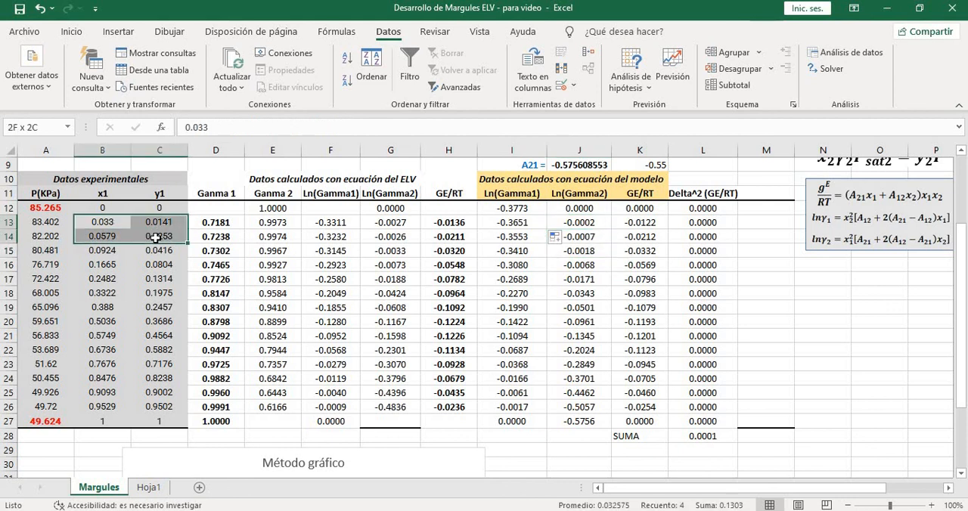
left_click_drag(46, 223, 152, 237)
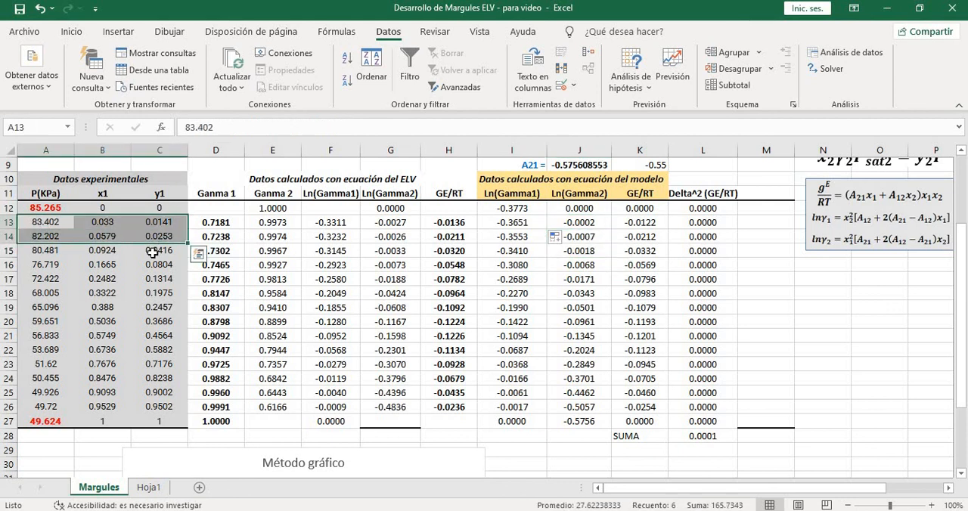
left_click(155, 251)
left_click_drag(46, 223, 161, 252)
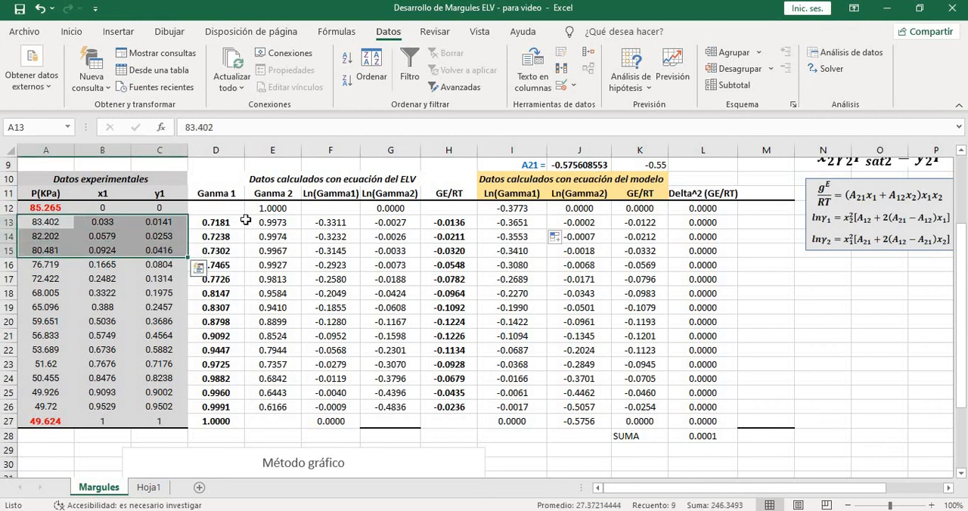
left_click(597, 238)
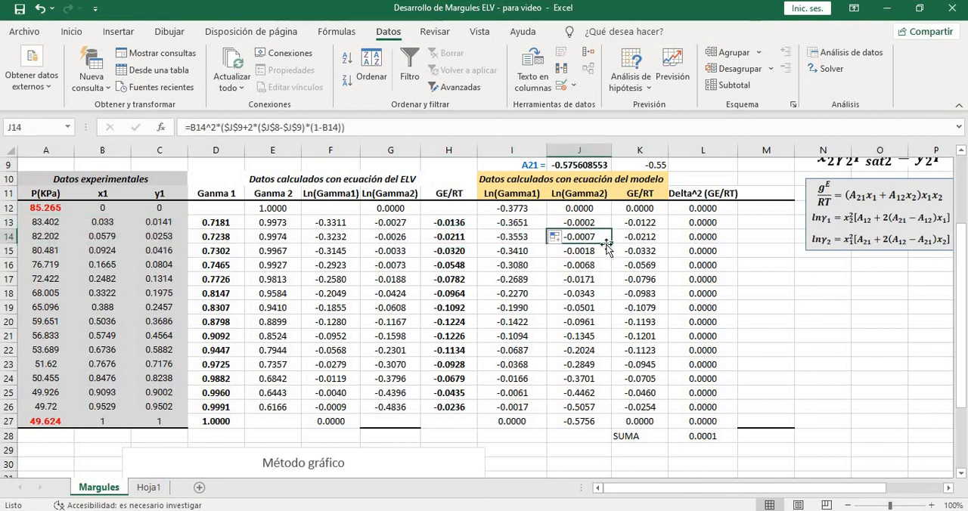
Review the full experimental data range A12:C27 and the system description in A1
scroll(441, 250, "up", 3)
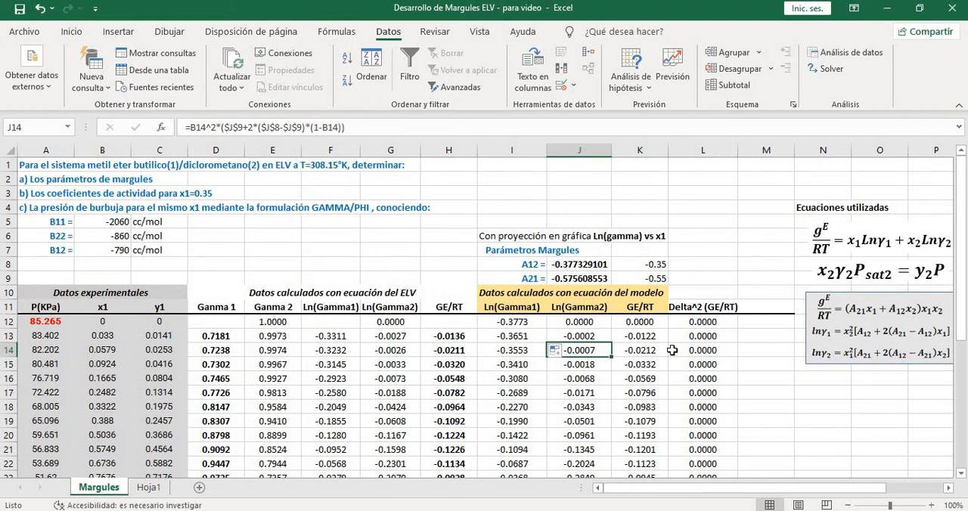
scroll(674, 351, "down", 1)
scroll(84, 257, "down", 1)
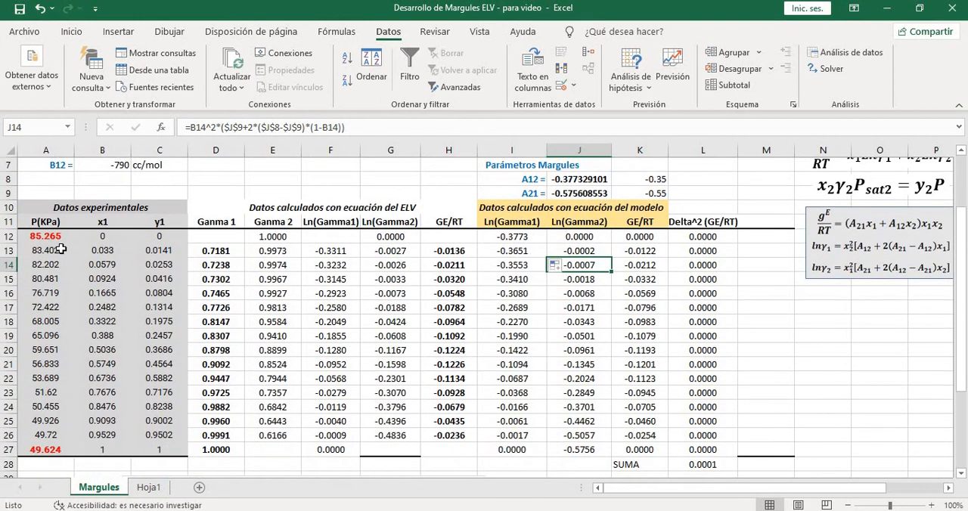
left_click_drag(57, 236, 138, 440)
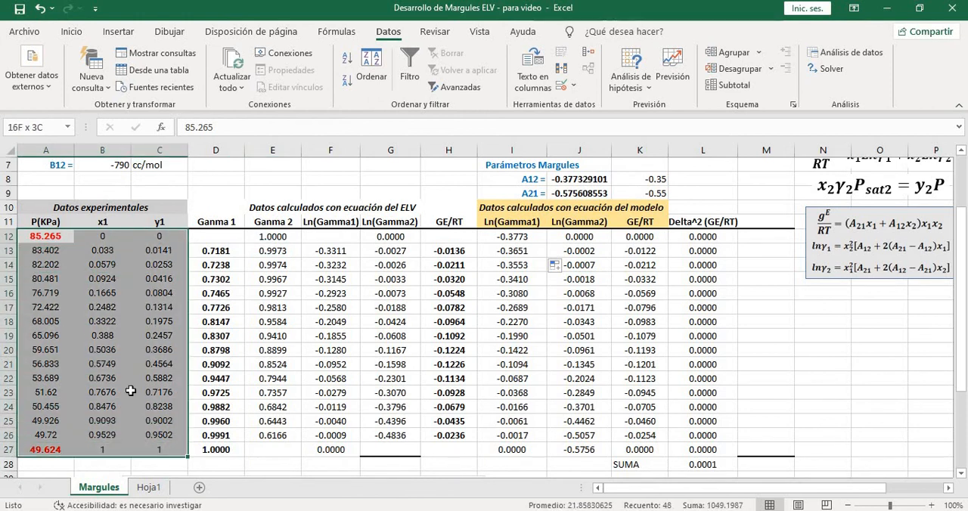
scroll(118, 182, "up", 2)
left_click(81, 167)
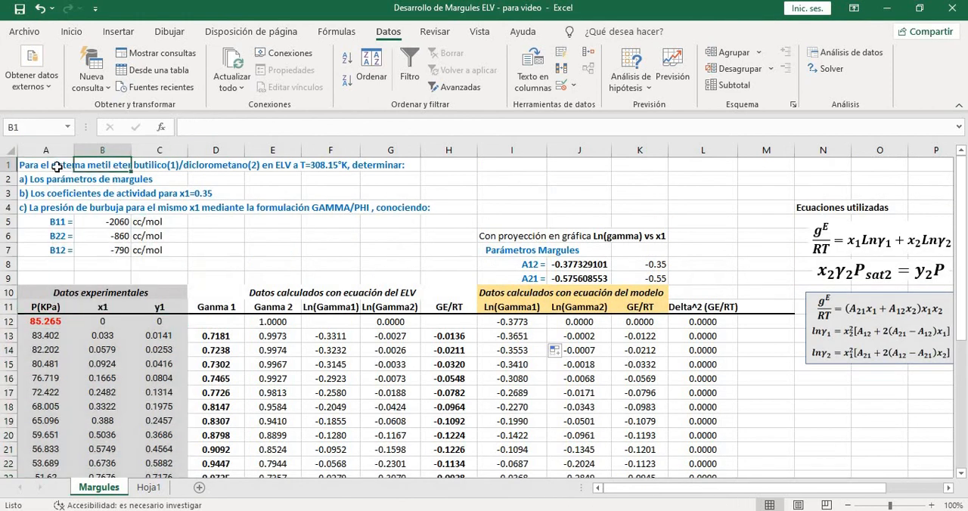
left_click(58, 166)
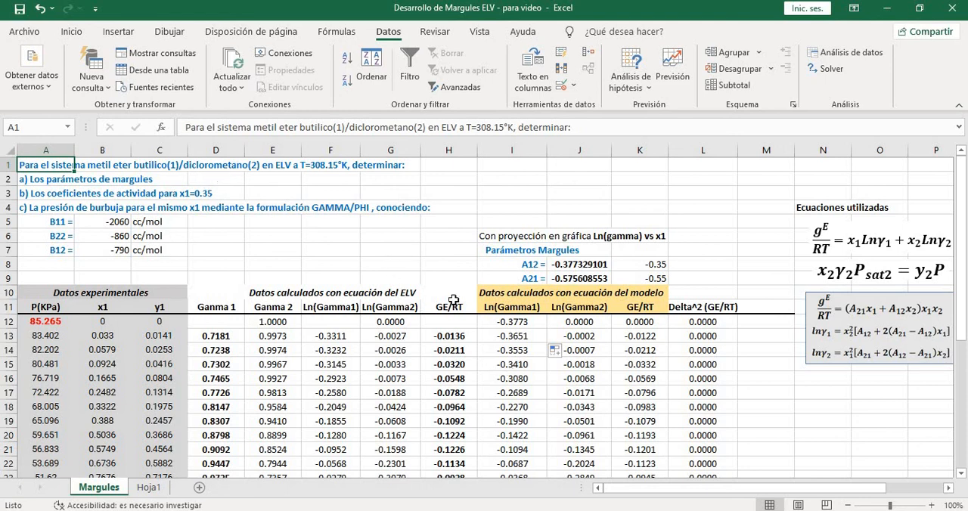
Look over the calculated table, the Método gráfico chart with the A12 and A21 definitions, and the Margules parameters
scroll(739, 369, "down", 2)
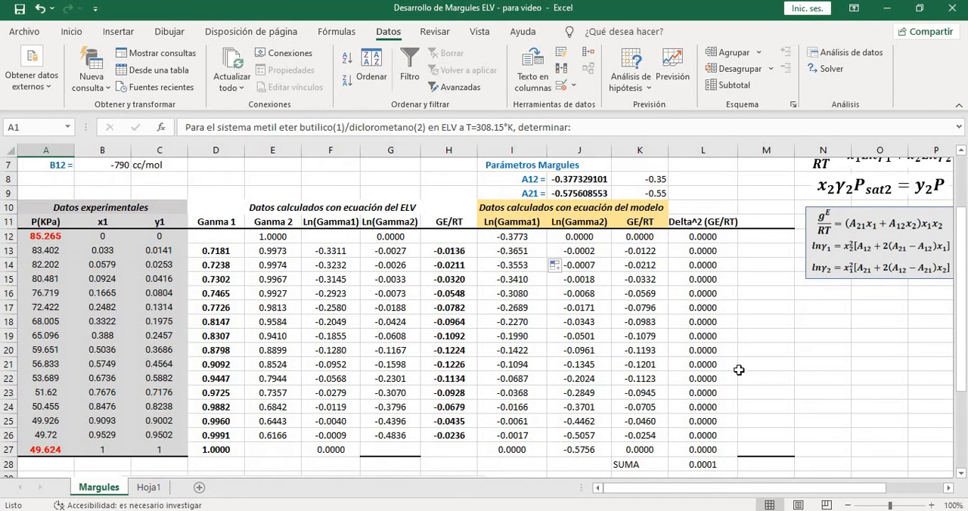
left_click(739, 370)
scroll(813, 397, "down", 5)
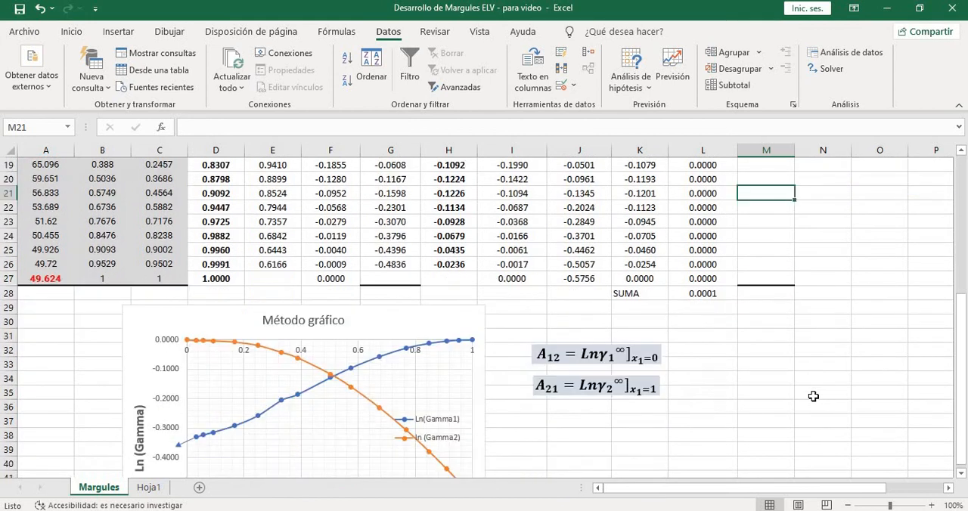
scroll(813, 397, "down", 2)
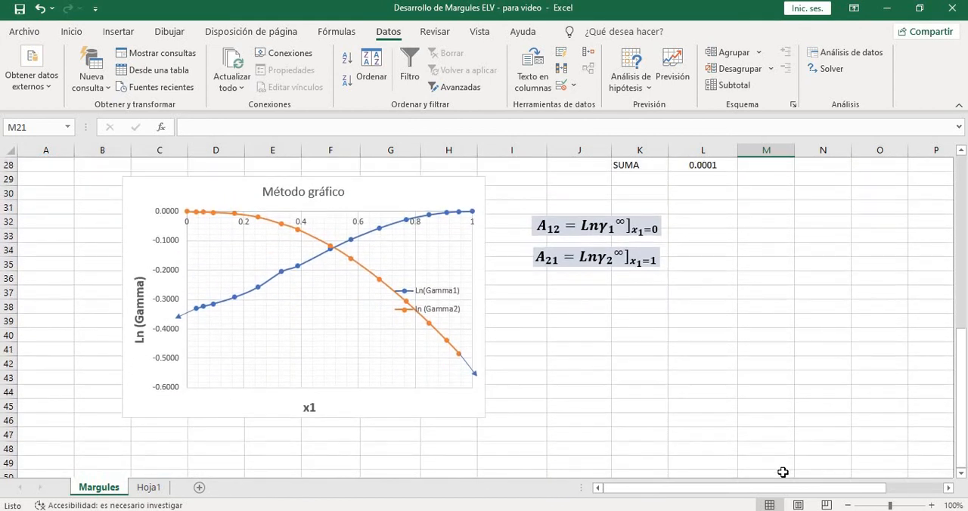
mouse_move(779, 494)
left_mouse_down()
mouse_move(793, 492)
mouse_move(779, 492)
left_mouse_up()
scroll(703, 401, "up", 3)
scroll(703, 401, "up", 4)
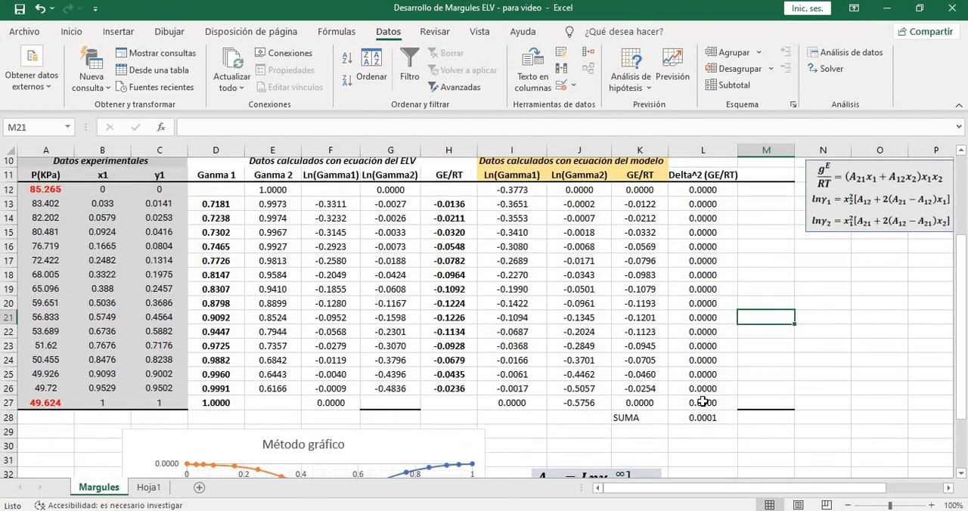
scroll(703, 401, "up", 1)
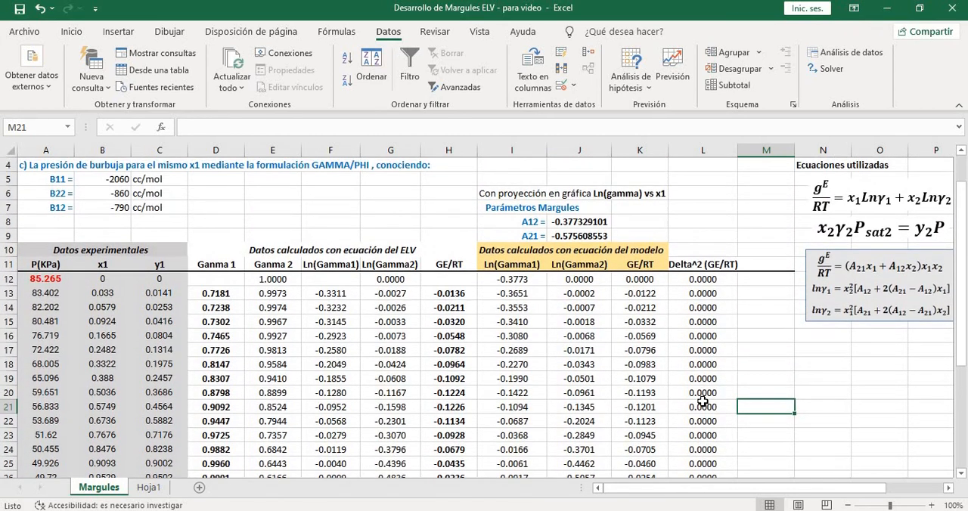